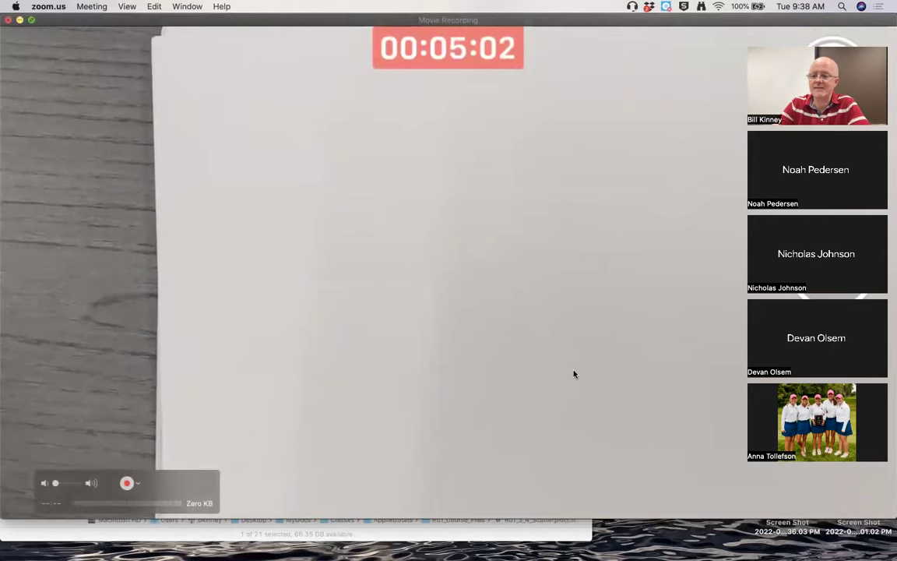
Switch to the Home Price Data spreadsheet in Chrome and move its window fully into view
{"action": "key", "text": "super+m"}
{"action": "left_click", "coordinate": [833, 550]}
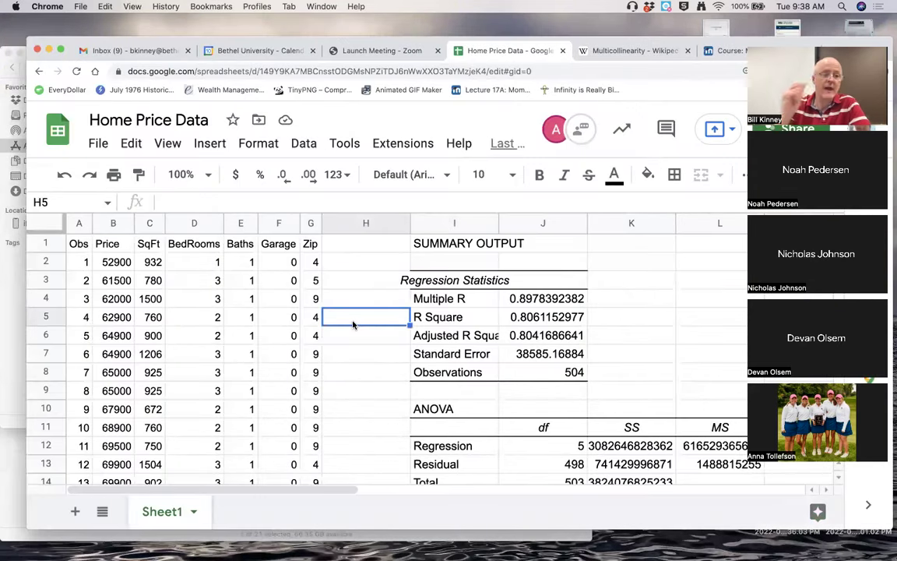
{"action": "left_click_drag", "start_coordinate": [85, 246], "coordinate": [74, 317]}
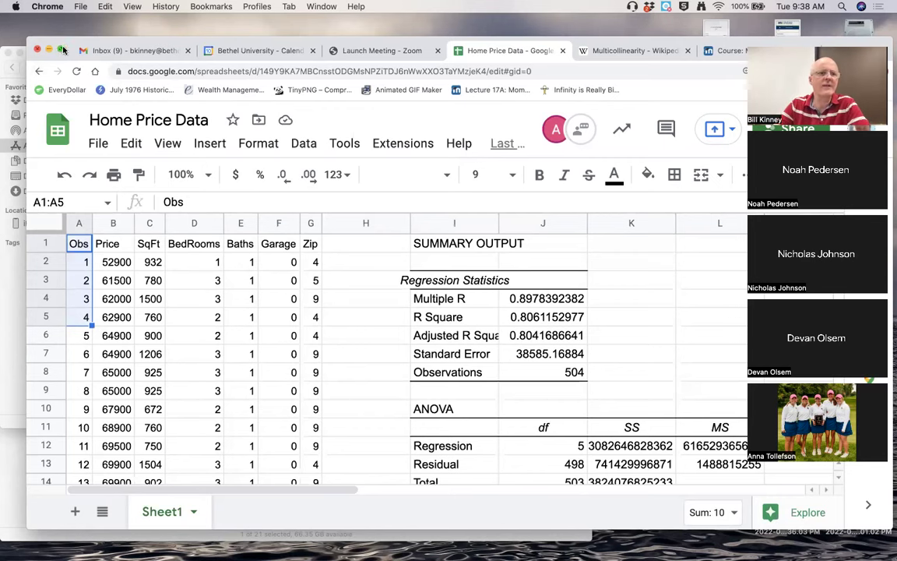
{"action": "left_click_drag", "start_coordinate": [62, 44], "coordinate": [46, 55]}
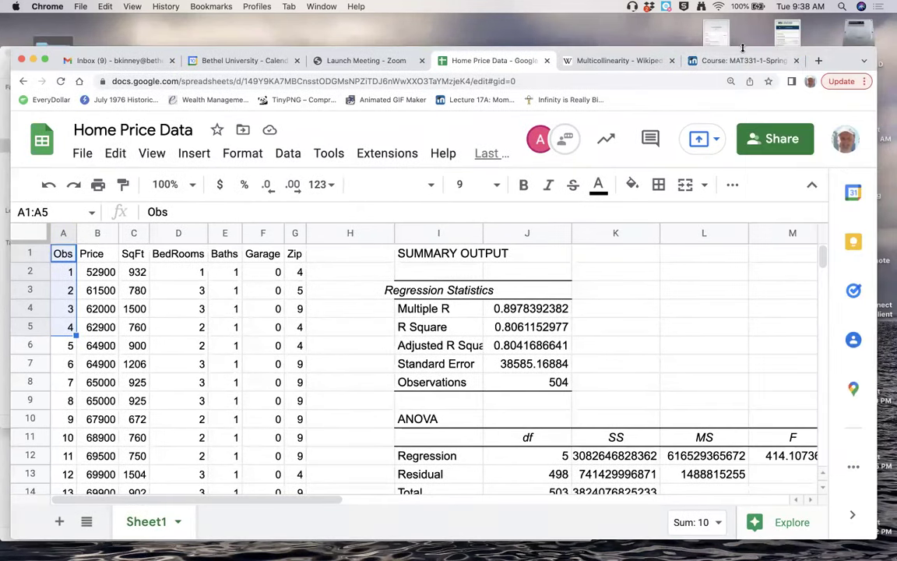
Review the Observations figure and the Price, SqFt, BedRooms, Baths, Garage and Zip data columns one after another
{"action": "left_click", "coordinate": [561, 383]}
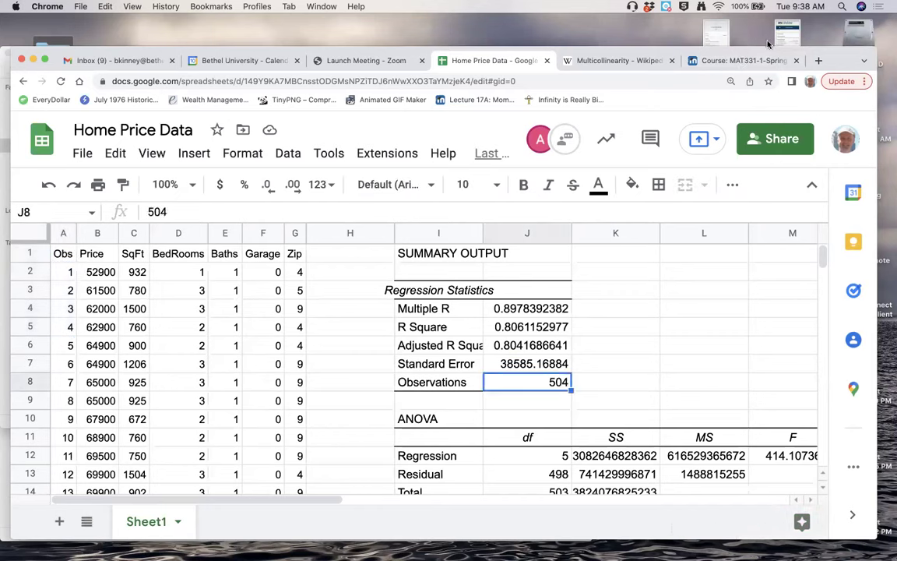
{"action": "key", "text": "Up"}
{"action": "key", "text": "Up"}
{"action": "key", "text": "Up"}
{"action": "left_click_drag", "start_coordinate": [109, 261], "coordinate": [99, 400]}
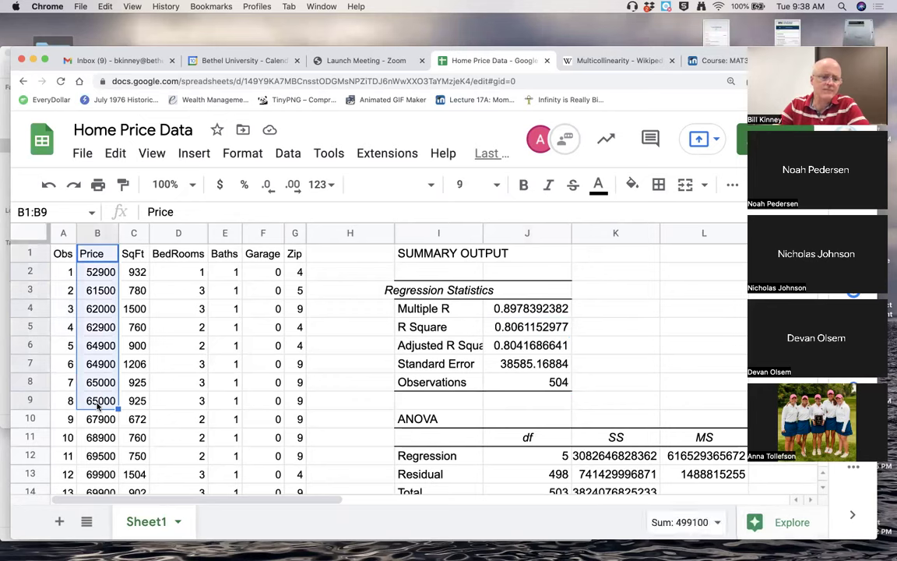
{"action": "left_click_drag", "start_coordinate": [137, 261], "coordinate": [122, 403]}
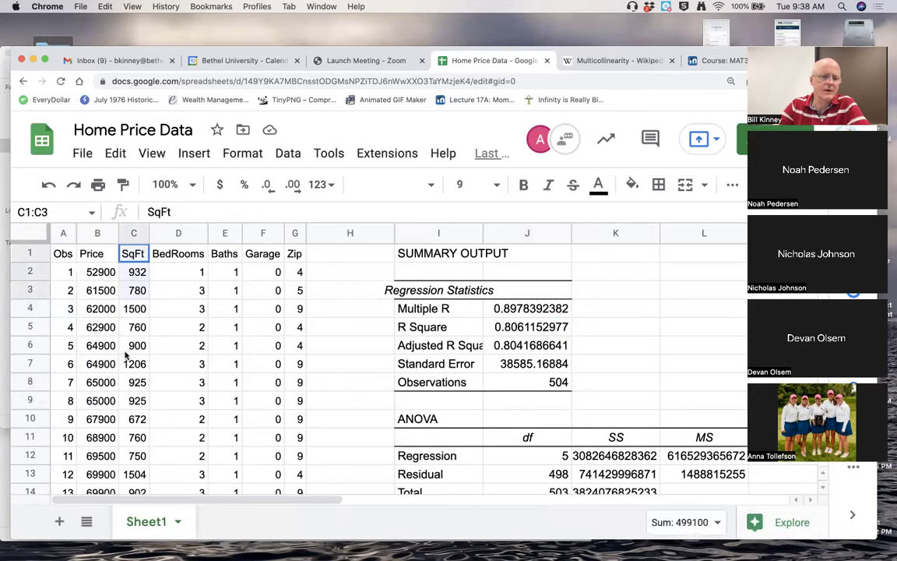
{"action": "left_click_drag", "start_coordinate": [174, 258], "coordinate": [172, 384]}
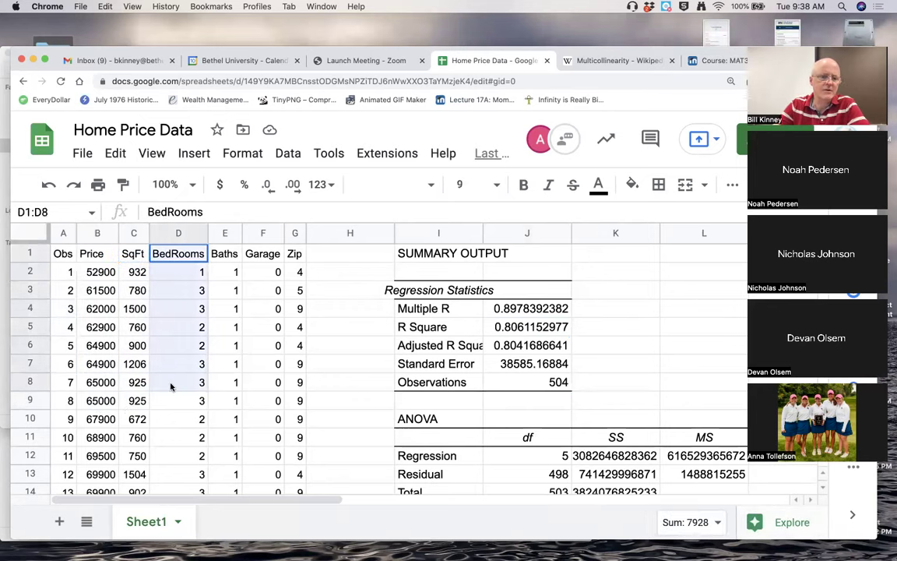
{"action": "left_click_drag", "start_coordinate": [224, 256], "coordinate": [226, 362]}
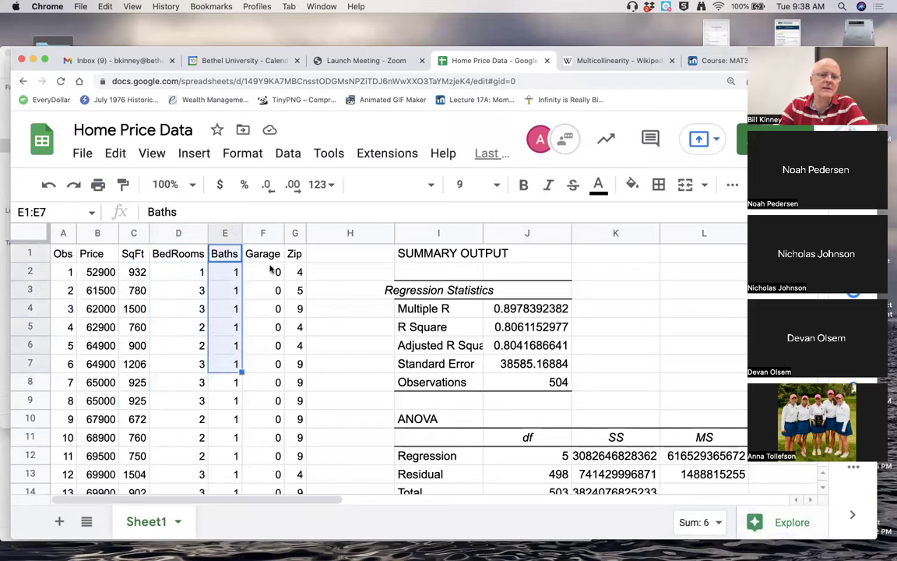
{"action": "left_click_drag", "start_coordinate": [270, 254], "coordinate": [271, 366]}
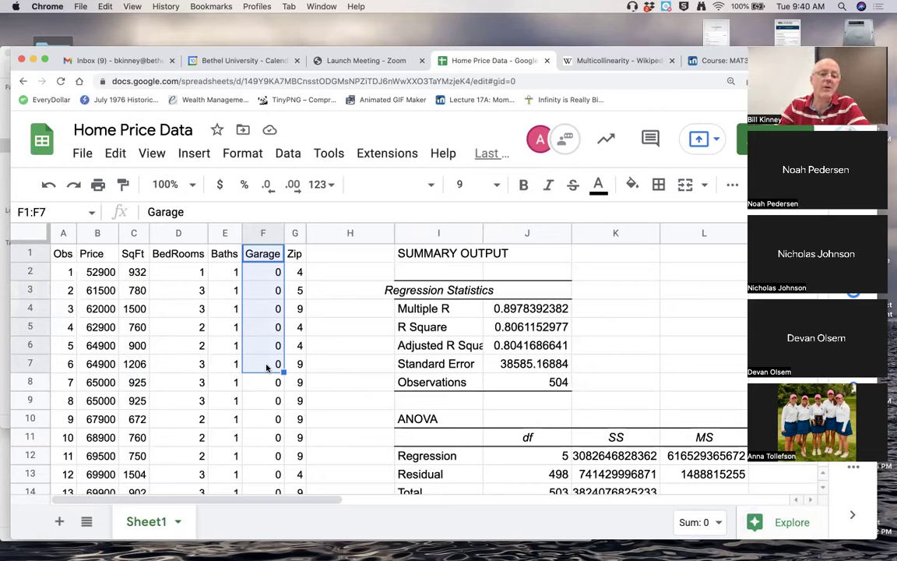
{"action": "left_click_drag", "start_coordinate": [299, 264], "coordinate": [286, 354]}
{"action": "left_click", "coordinate": [298, 333]}
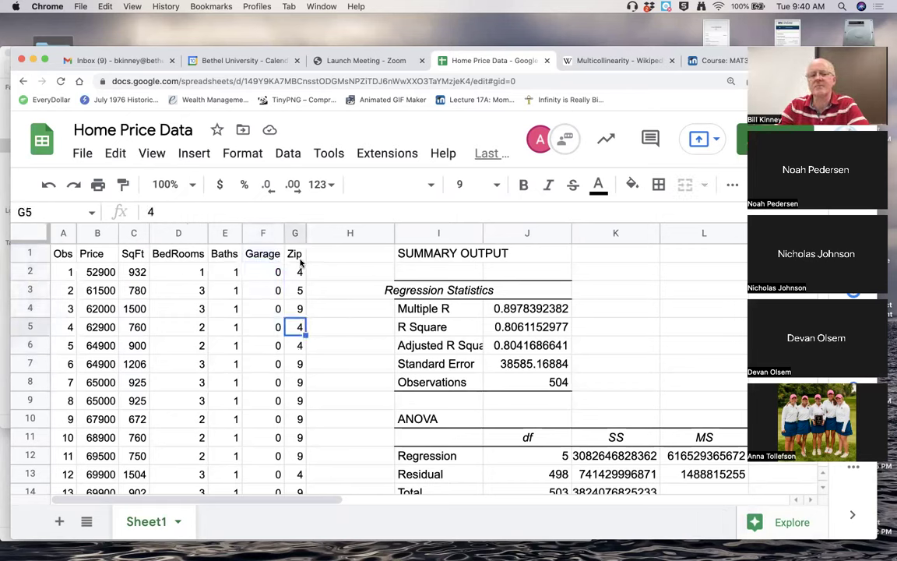
{"action": "left_click_drag", "start_coordinate": [300, 264], "coordinate": [296, 345]}
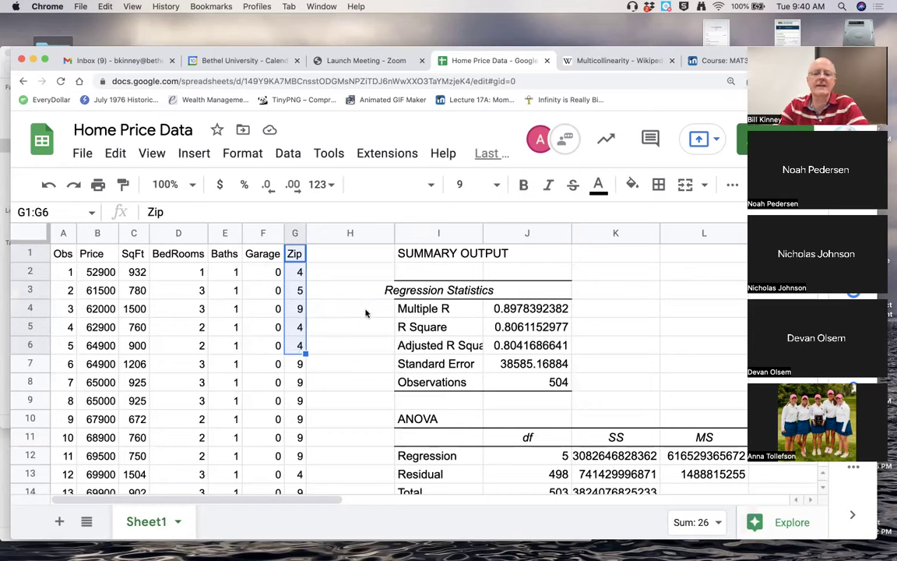
Examine the regression summary output down to the coefficients of the intercept and the five predictors
{"action": "left_click_drag", "start_coordinate": [420, 253], "coordinate": [598, 470]}
{"action": "scroll", "coordinate": [592, 452], "scroll_direction": "down", "scroll_amount": 5}
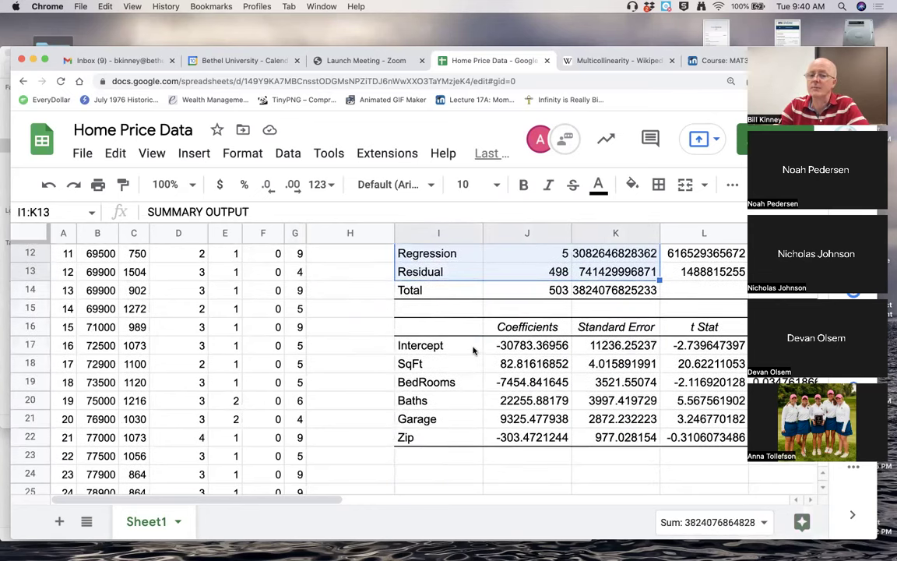
{"action": "left_click_drag", "start_coordinate": [471, 350], "coordinate": [527, 444]}
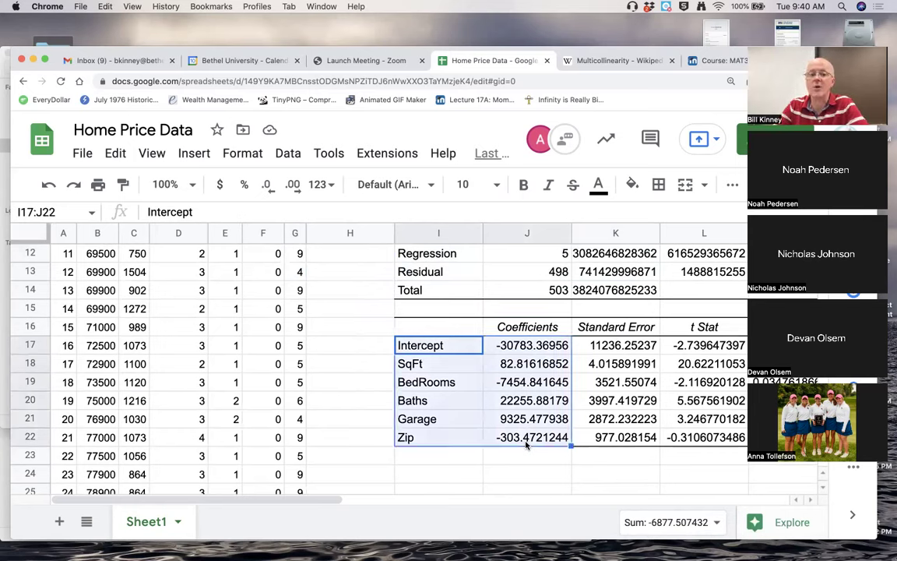
{"action": "left_click_drag", "start_coordinate": [476, 346], "coordinate": [497, 348]}
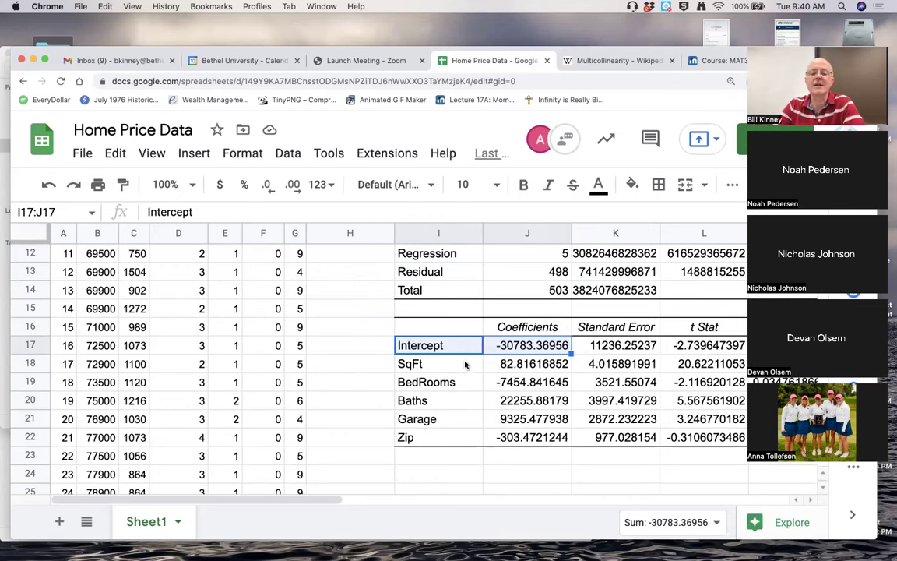
{"action": "left_click_drag", "start_coordinate": [494, 366], "coordinate": [491, 423]}
{"action": "left_click_drag", "start_coordinate": [459, 370], "coordinate": [455, 442]}
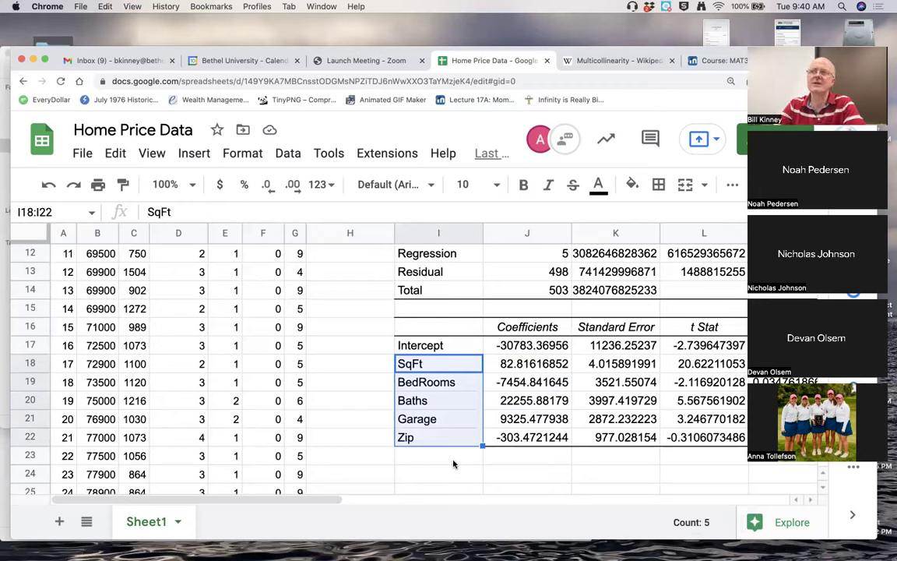
Arrange the spreadsheet window lower and shrink the QuickTime Player recording window so the coefficients show below the camera view
{"action": "mouse_move", "coordinate": [814, 549]}
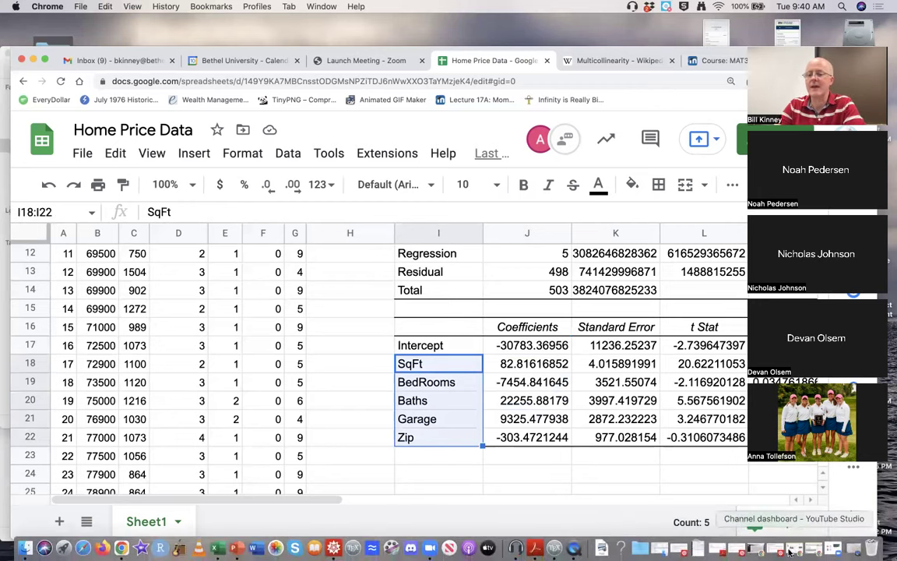
{"action": "left_click", "coordinate": [854, 549]}
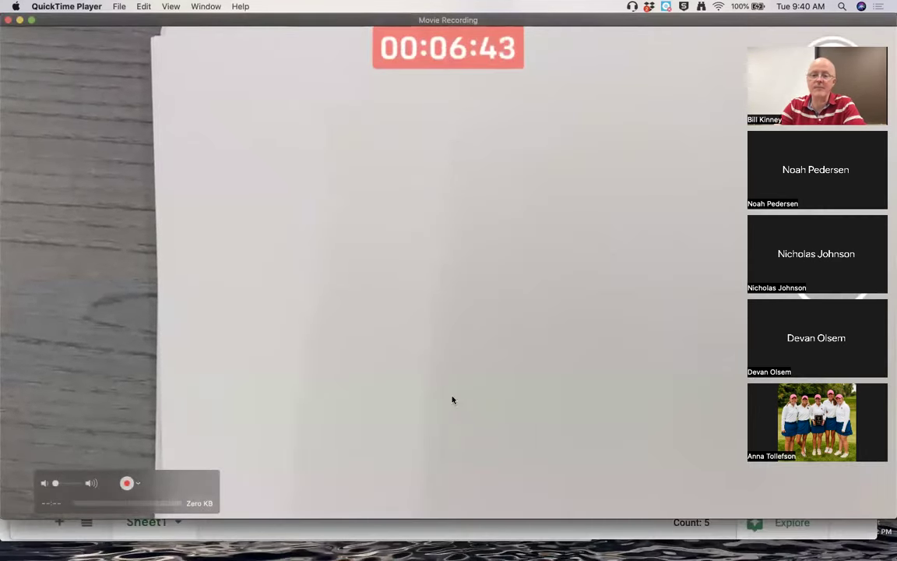
{"action": "left_click", "coordinate": [439, 532]}
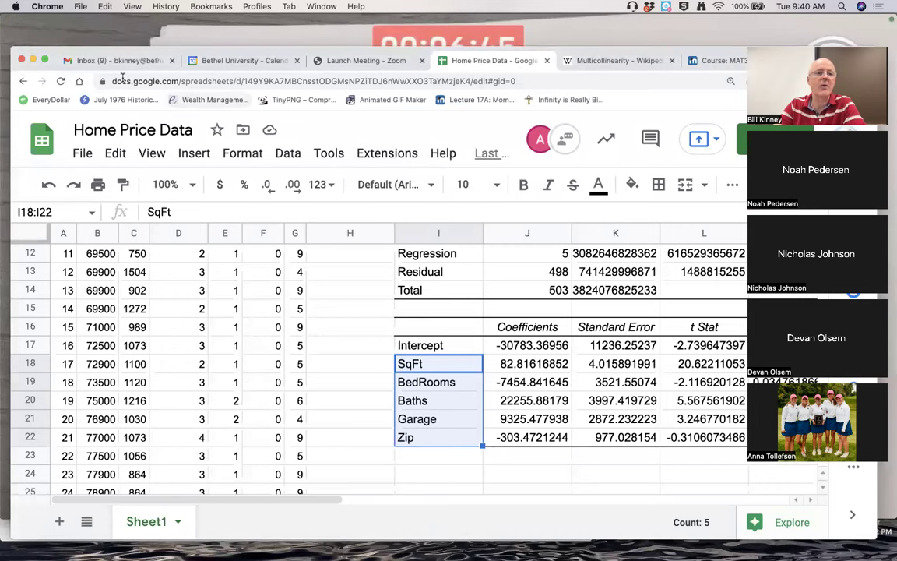
{"action": "left_click_drag", "start_coordinate": [49, 60], "coordinate": [57, 165]}
{"action": "left_click", "coordinate": [56, 165]}
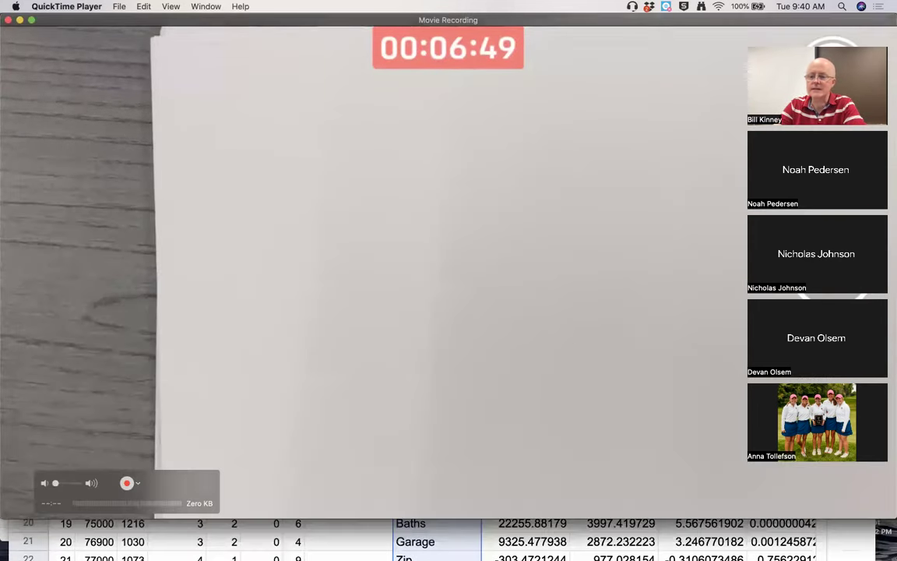
{"action": "left_click_drag", "start_coordinate": [891, 512], "coordinate": [772, 449]}
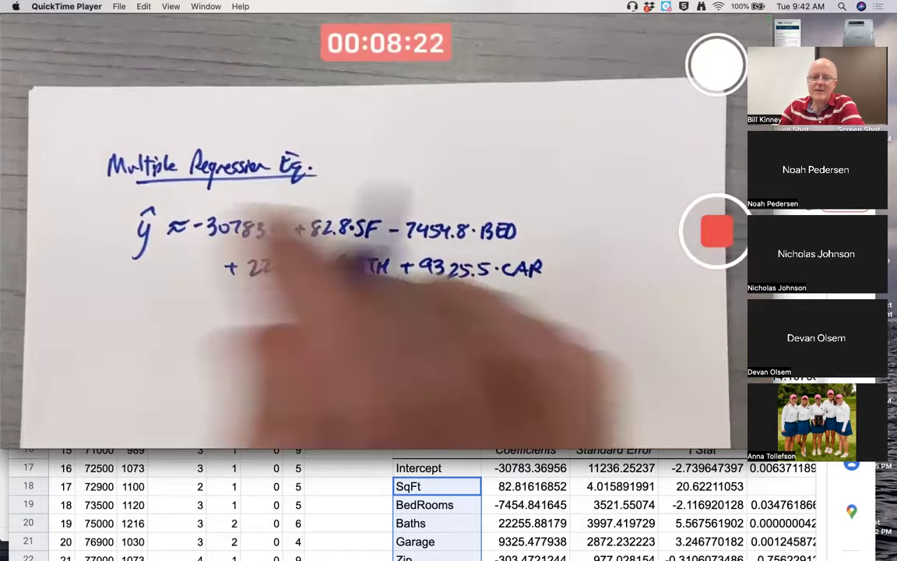
Look up the Zip coefficient in the Chrome spreadsheet and return to the QuickTime Player camera view
{"action": "key", "text": "super+Tab"}
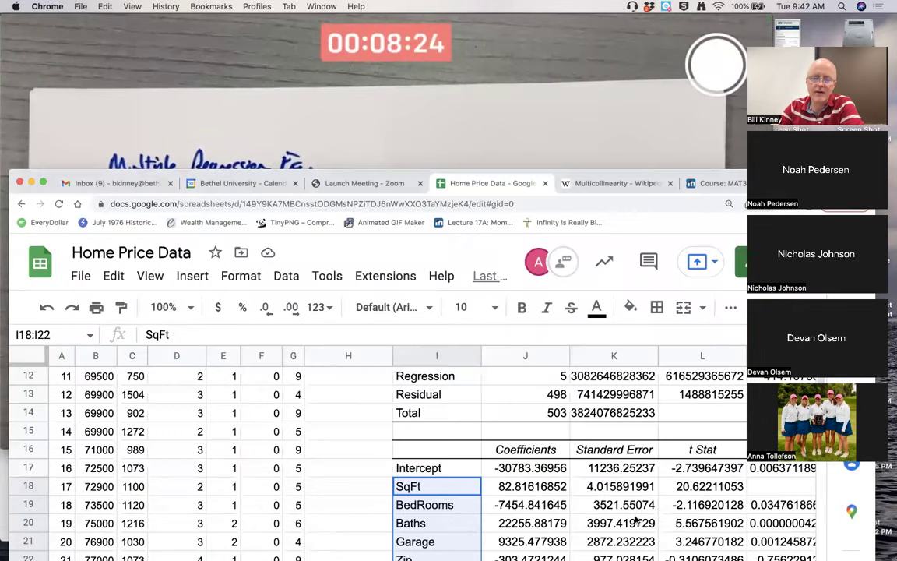
{"action": "left_click", "coordinate": [527, 540]}
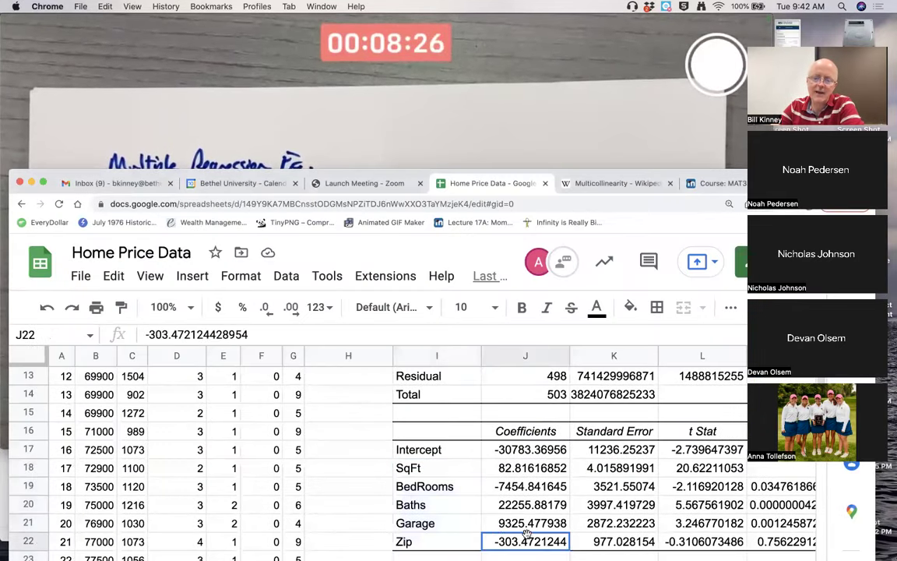
{"action": "left_click_drag", "start_coordinate": [478, 540], "coordinate": [493, 541]}
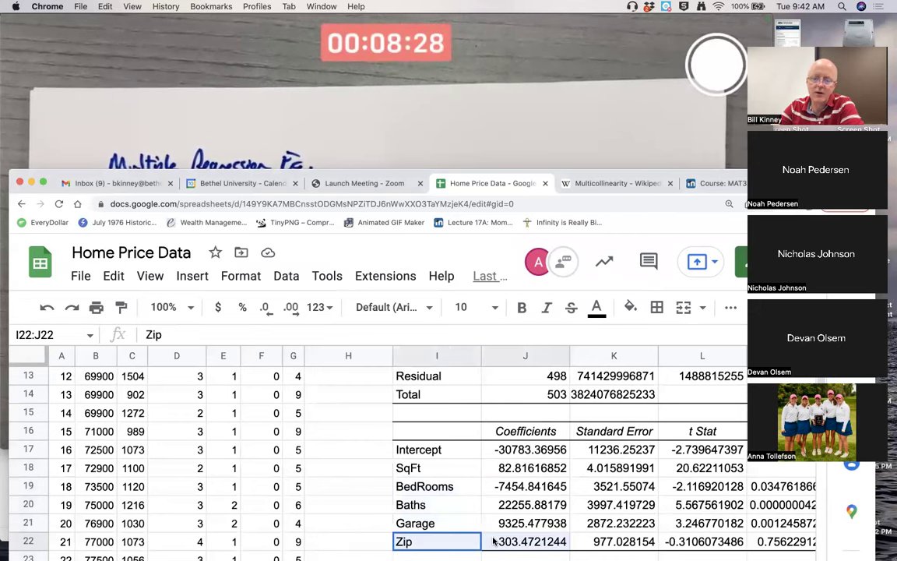
{"action": "left_click", "coordinate": [543, 122]}
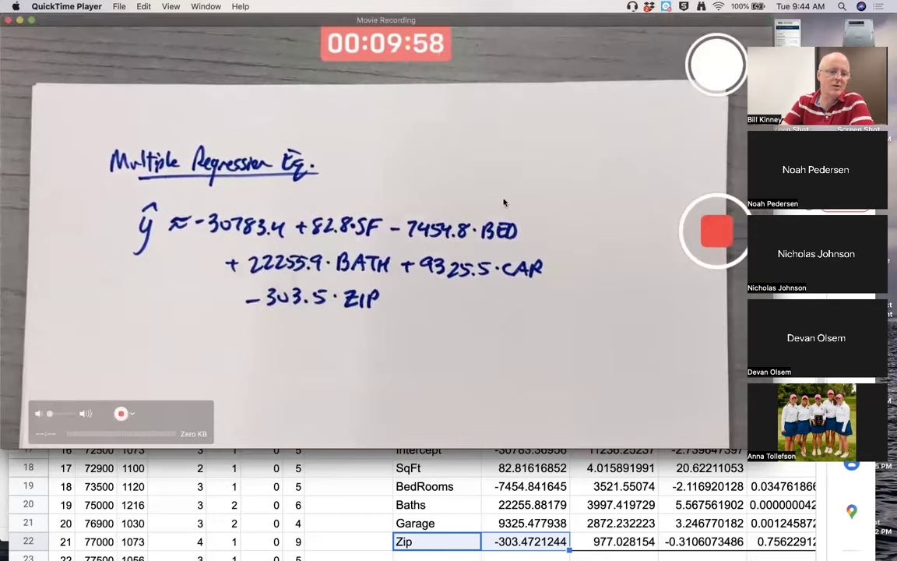
Check the Price and SqFt columns in the Chrome spreadsheet and return to the QuickTime Player camera view
{"action": "left_click", "coordinate": [248, 486]}
{"action": "scroll", "coordinate": [100, 418], "scroll_direction": "up", "scroll_amount": 5}
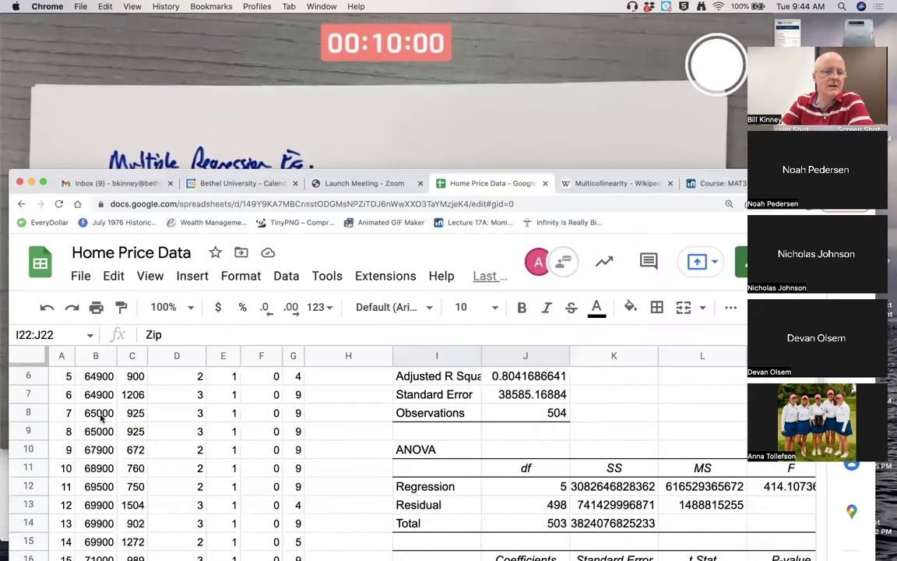
{"action": "left_click_drag", "start_coordinate": [99, 384], "coordinate": [99, 417]}
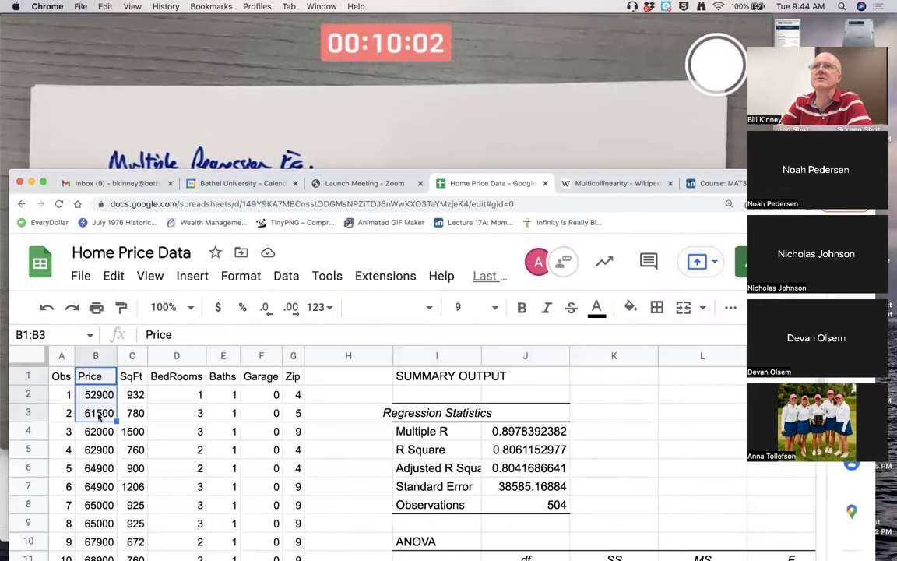
{"action": "left_click_drag", "start_coordinate": [133, 377], "coordinate": [132, 415]}
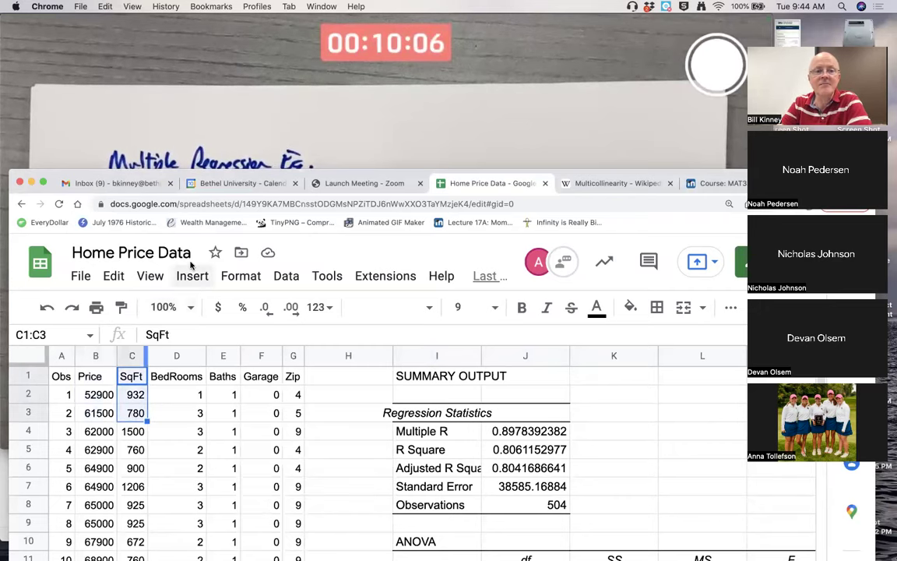
{"action": "left_click", "coordinate": [230, 125]}
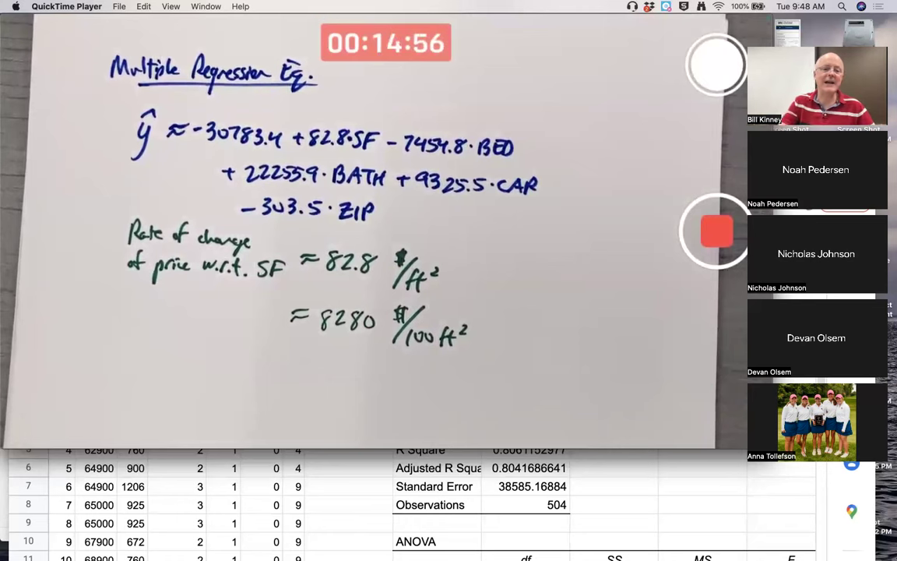
Put away the QuickTime Player recording window and move the Chrome spreadsheet window higher on the desktop
{"action": "mouse_move", "coordinate": [60, 63]}
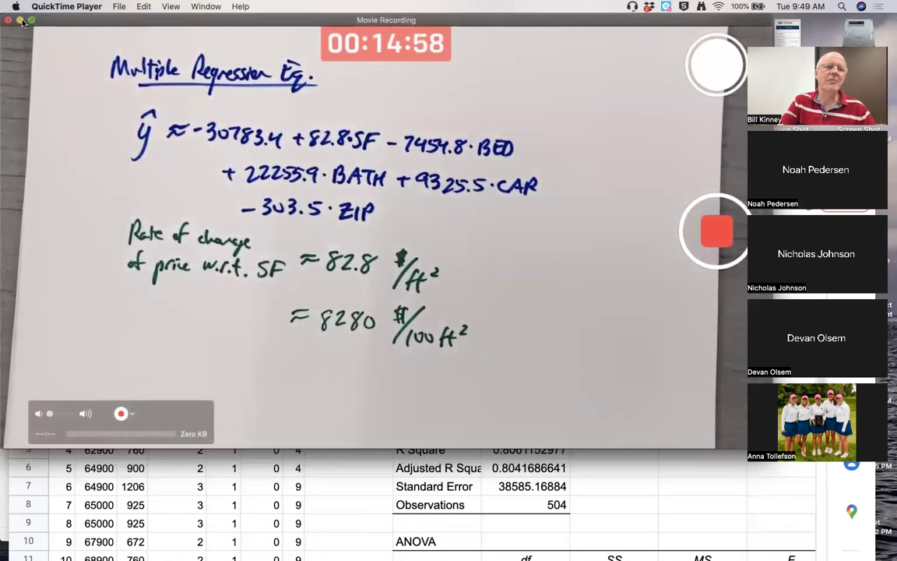
{"action": "key", "text": "super+w"}
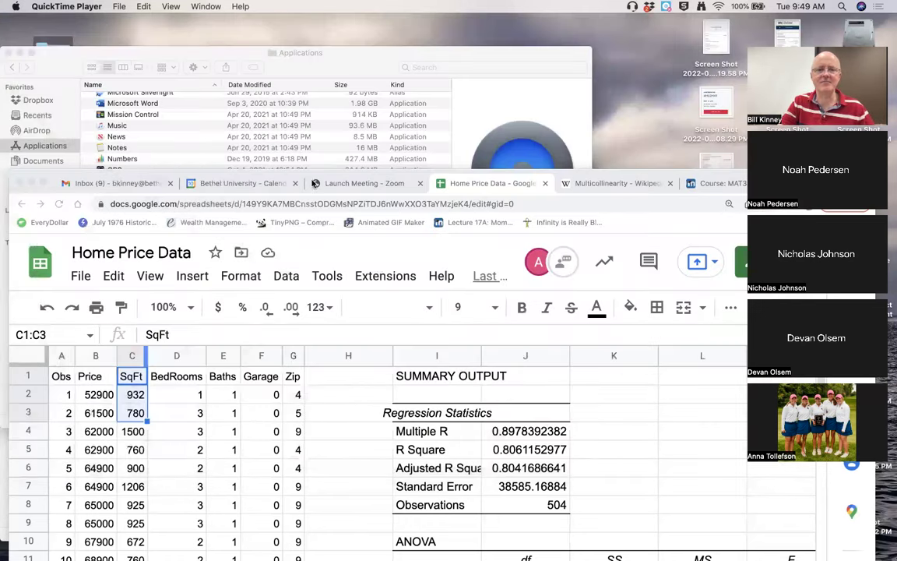
{"action": "left_click_drag", "start_coordinate": [303, 175], "coordinate": [295, 90]}
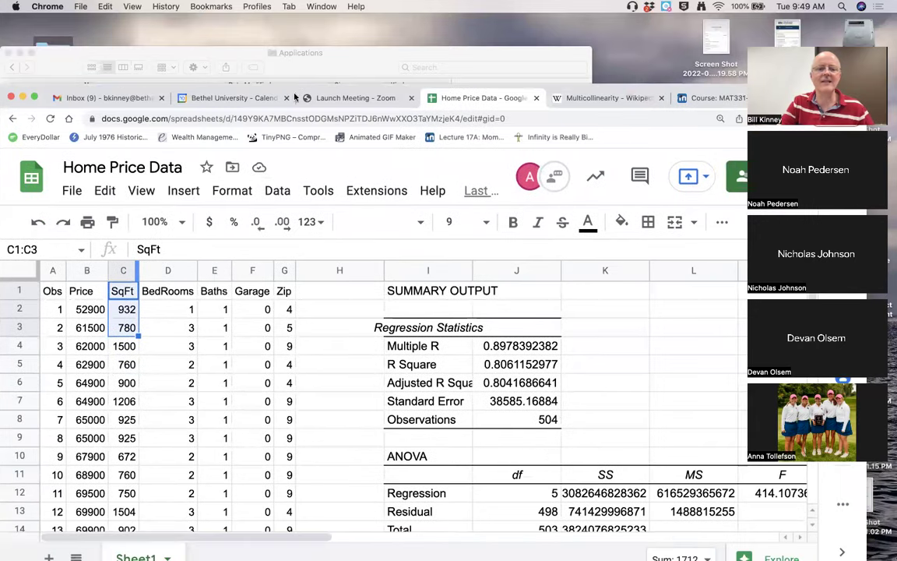
Clear the entire regression output from the range I1:U25 and return to the start of the sheet
{"action": "left_click", "coordinate": [350, 351]}
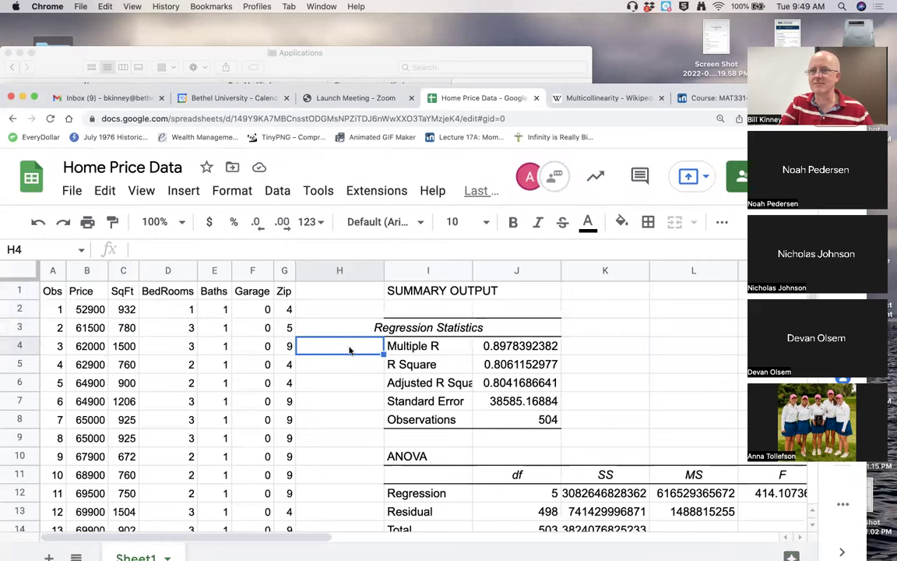
{"action": "key", "text": "ctrl+c"}
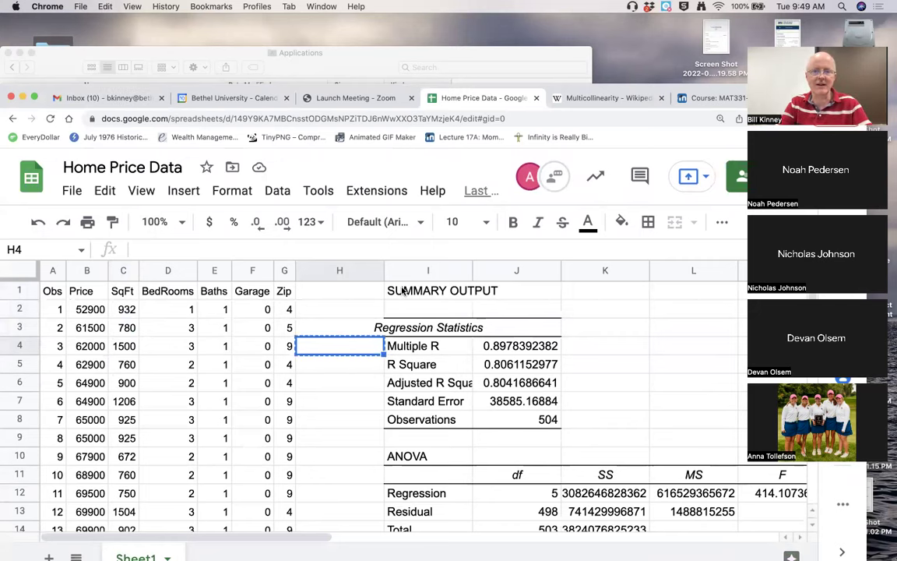
{"action": "left_click_drag", "start_coordinate": [382, 295], "coordinate": [421, 346]}
{"action": "left_click_drag", "start_coordinate": [644, 553], "coordinate": [658, 465]}
{"action": "key", "text": "ctrl+v"}
{"action": "scroll", "coordinate": [421, 445], "scroll_direction": "left", "scroll_amount": 10}
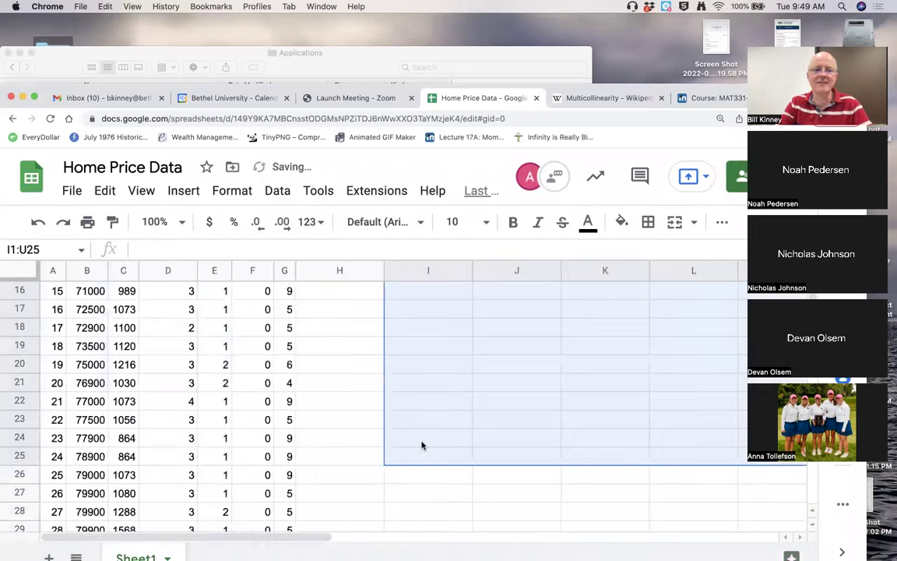
{"action": "scroll", "coordinate": [421, 444], "scroll_direction": "up", "scroll_amount": 5}
{"action": "scroll", "coordinate": [421, 444], "scroll_direction": "up", "scroll_amount": 1}
{"action": "left_click", "coordinate": [362, 382]}
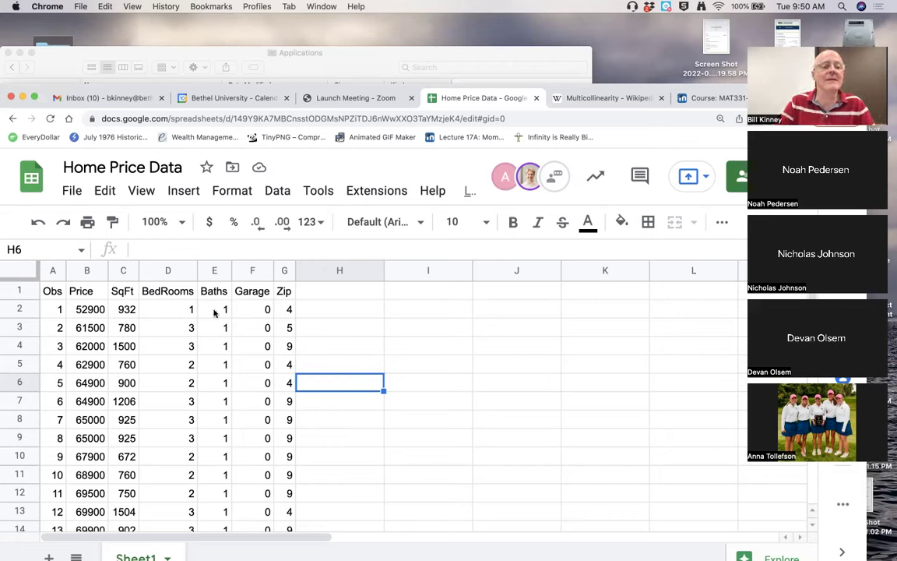
{"action": "left_click_drag", "start_coordinate": [101, 295], "coordinate": [74, 549]}
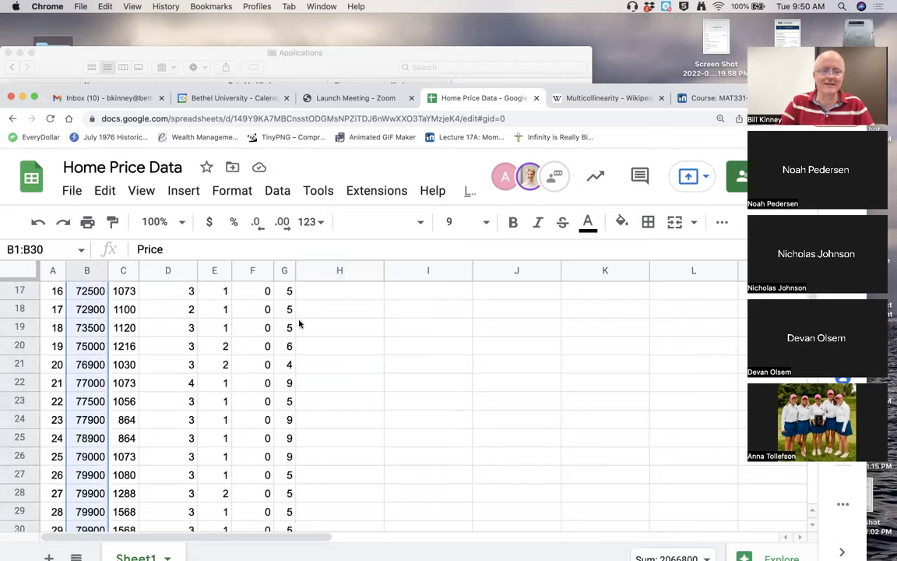
{"action": "left_click", "coordinate": [355, 364]}
{"action": "scroll", "coordinate": [354, 364], "scroll_direction": "up", "scroll_amount": 5}
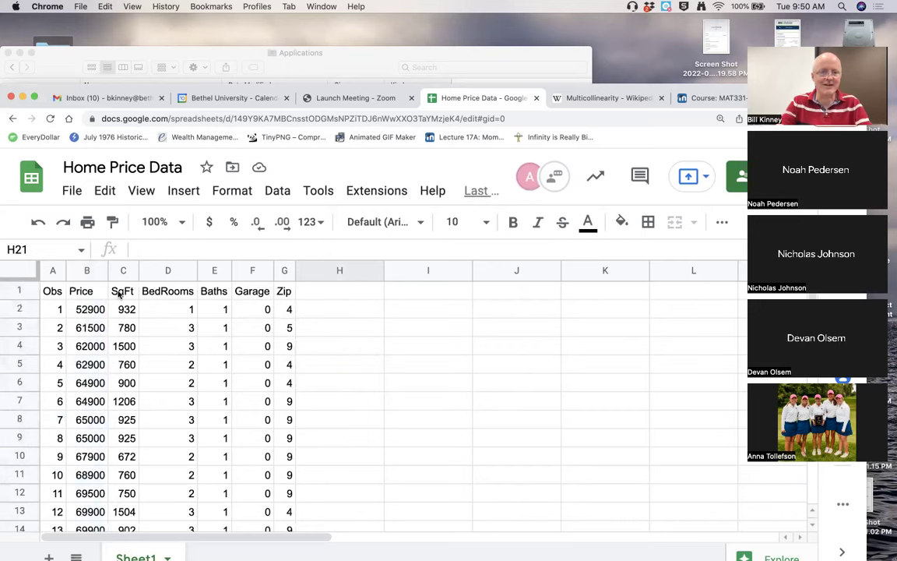
Zoom the spreadsheet page out one level and shrink the meeting's video strip to fewer participants
{"action": "key", "text": "super+minus"}
{"action": "left_click_drag", "start_coordinate": [84, 267], "coordinate": [81, 552]}
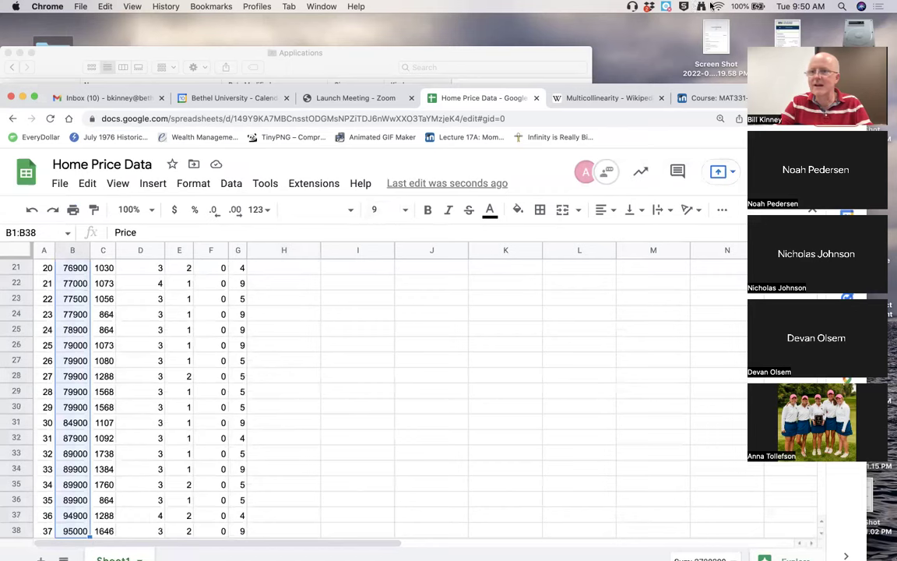
{"action": "left_click", "coordinate": [801, 39]}
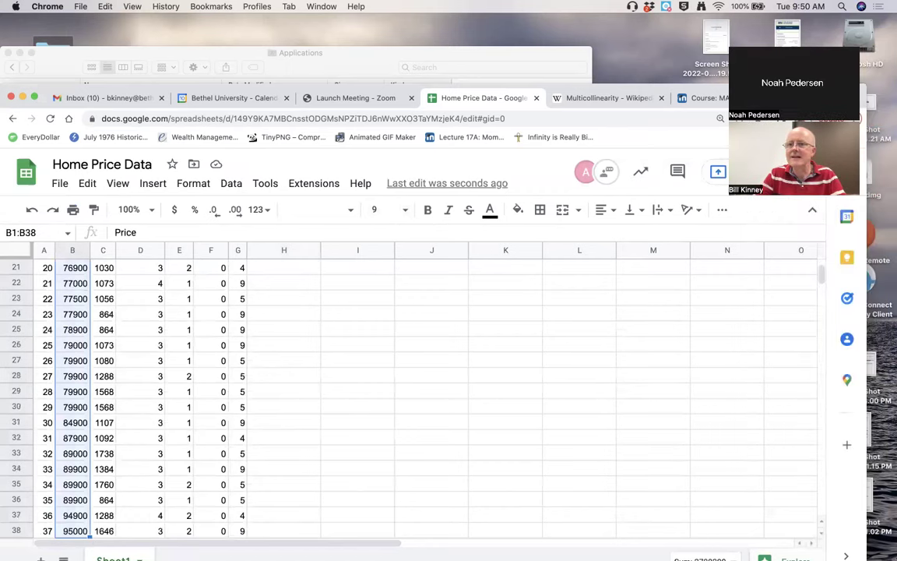
Insert a chart based on the entire Price column B
{"action": "left_click", "coordinate": [65, 251]}
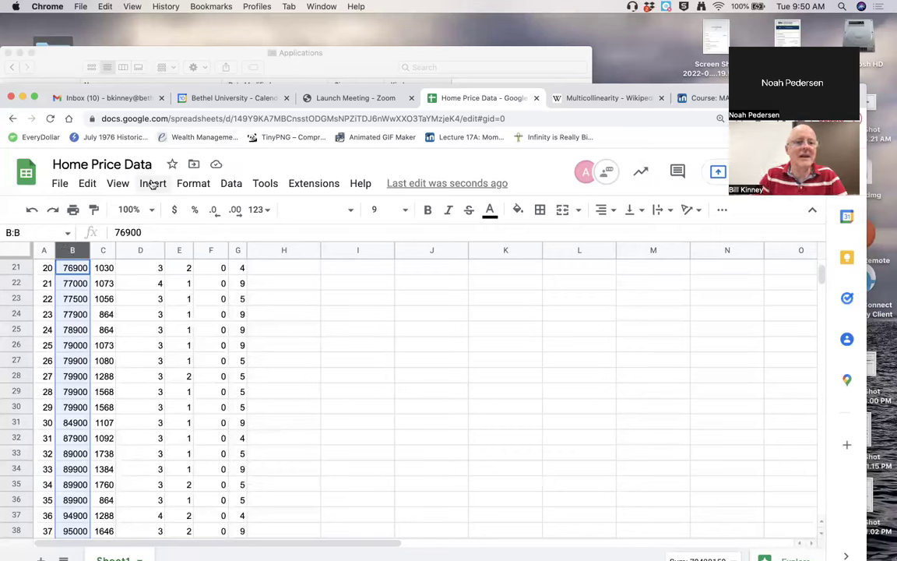
{"action": "scroll", "coordinate": [150, 284], "scroll_direction": "up", "scroll_amount": 5}
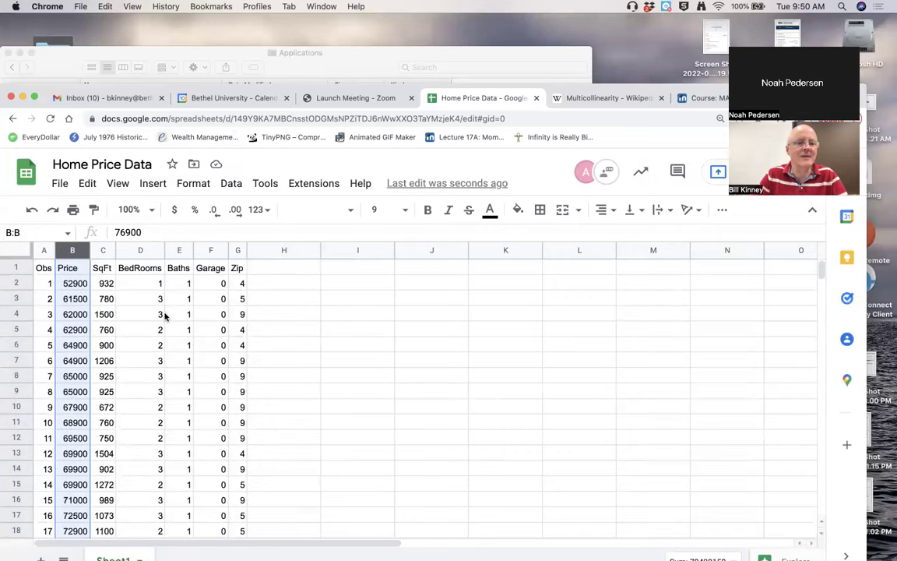
{"action": "left_click", "coordinate": [152, 184]}
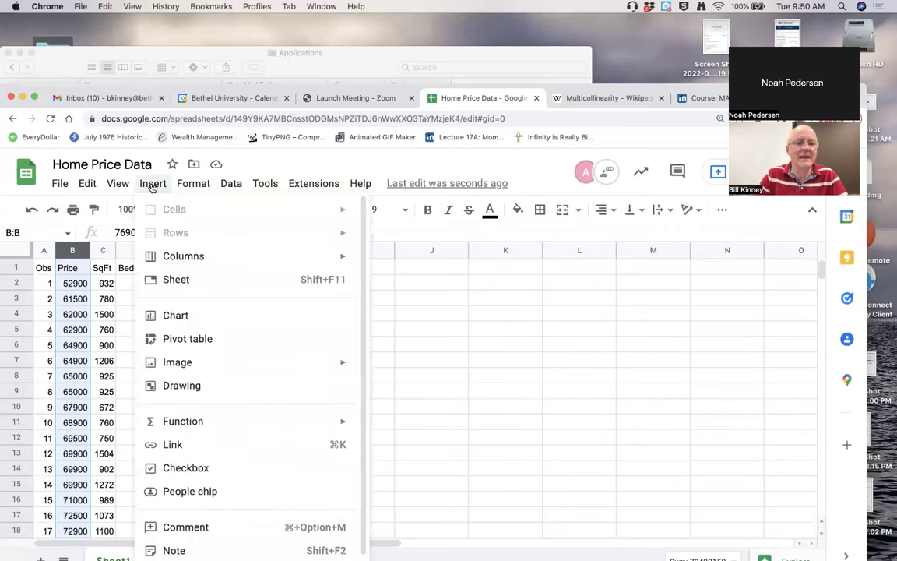
{"action": "left_click", "coordinate": [174, 317]}
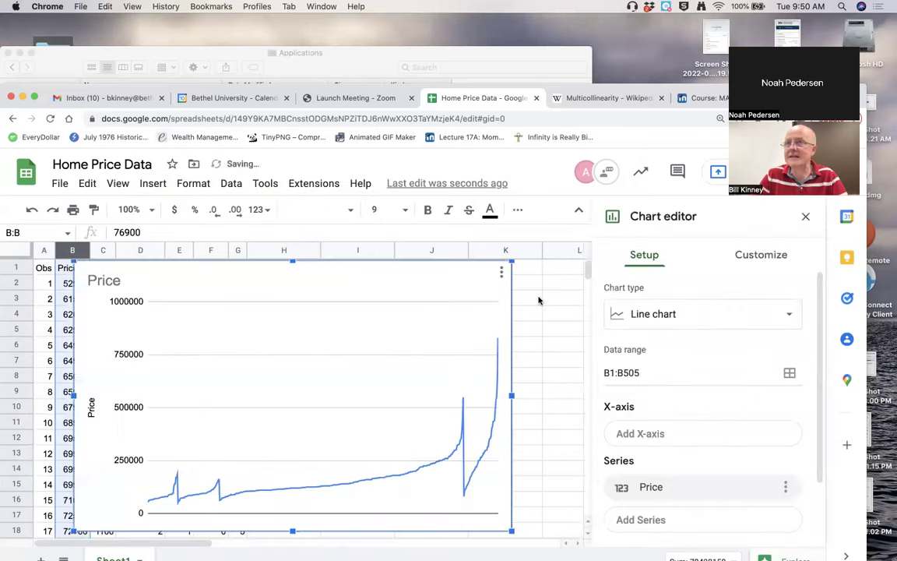
Change the Price chart to a histogram chart and close the chart editor
{"action": "left_click", "coordinate": [790, 315]}
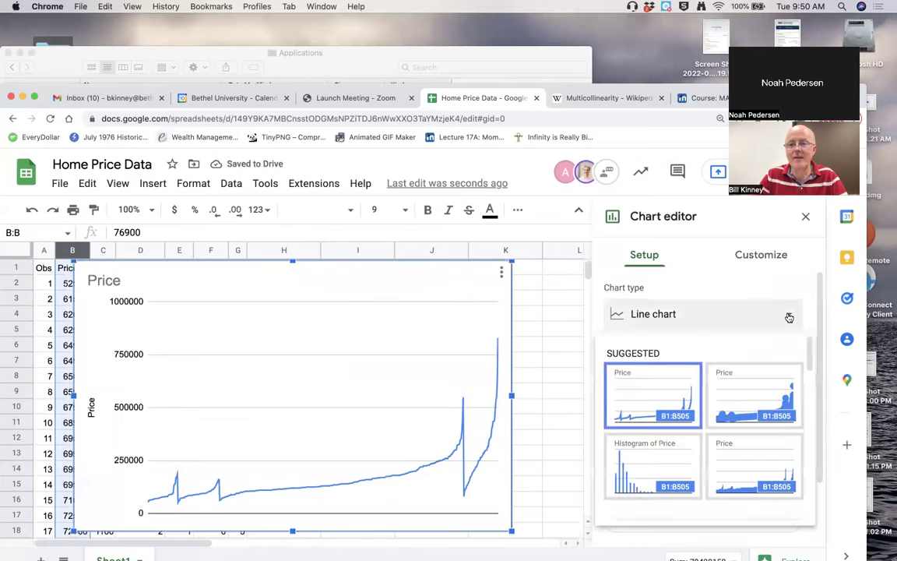
{"action": "scroll", "coordinate": [723, 402], "scroll_direction": "down", "scroll_amount": 1}
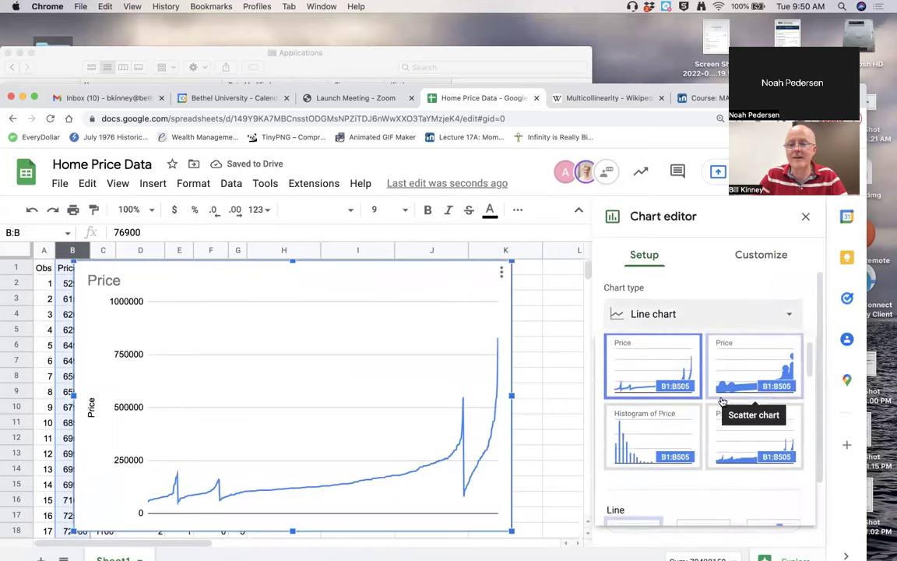
{"action": "left_click", "coordinate": [643, 433]}
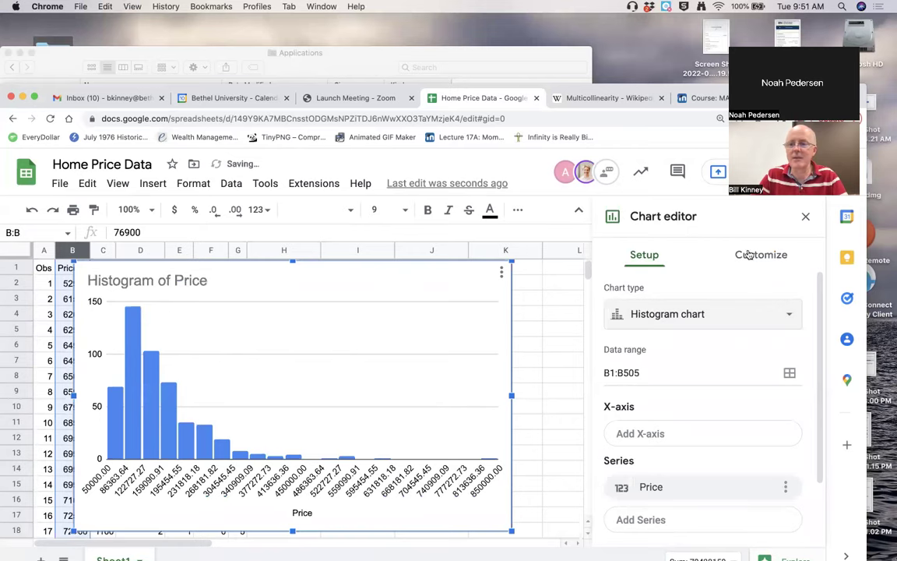
{"action": "left_click", "coordinate": [803, 217]}
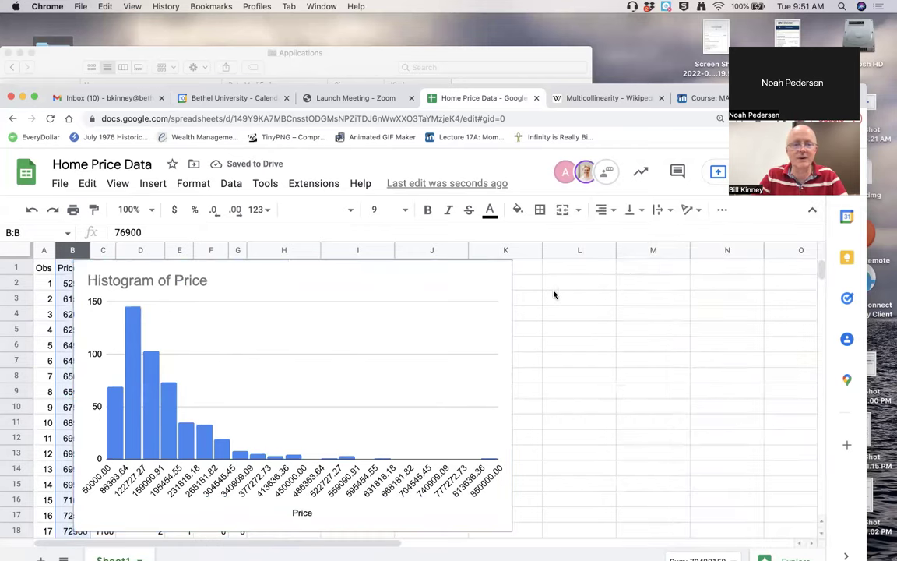
Move the Price histogram away from the data so that it starts in column J, leaving columns H and I free
{"action": "left_click_drag", "start_coordinate": [402, 280], "coordinate": [648, 279]}
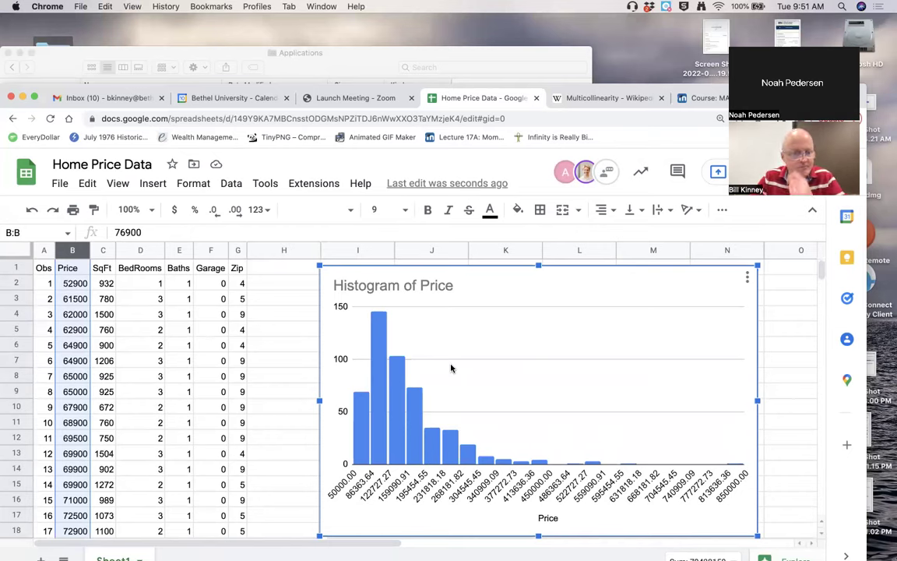
{"action": "mouse_move", "coordinate": [360, 421]}
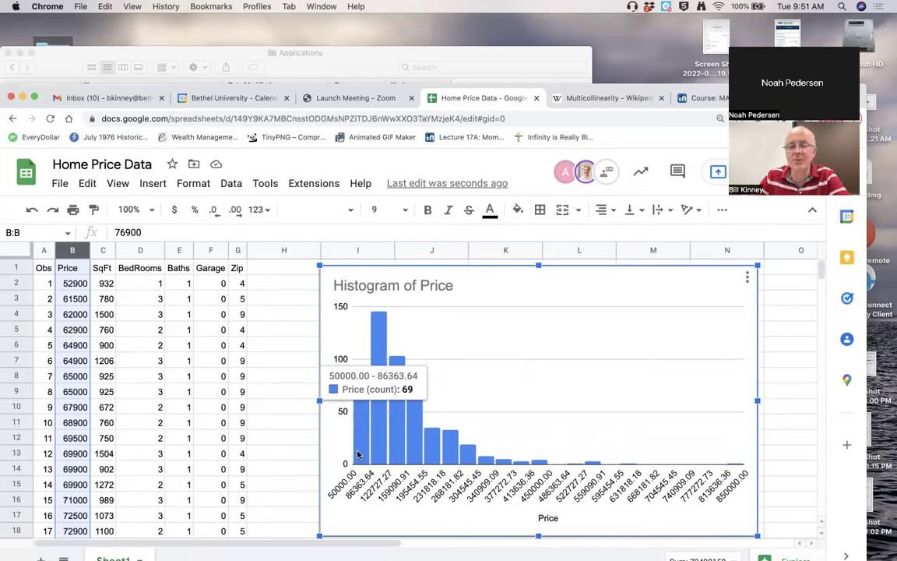
{"action": "mouse_move", "coordinate": [379, 446]}
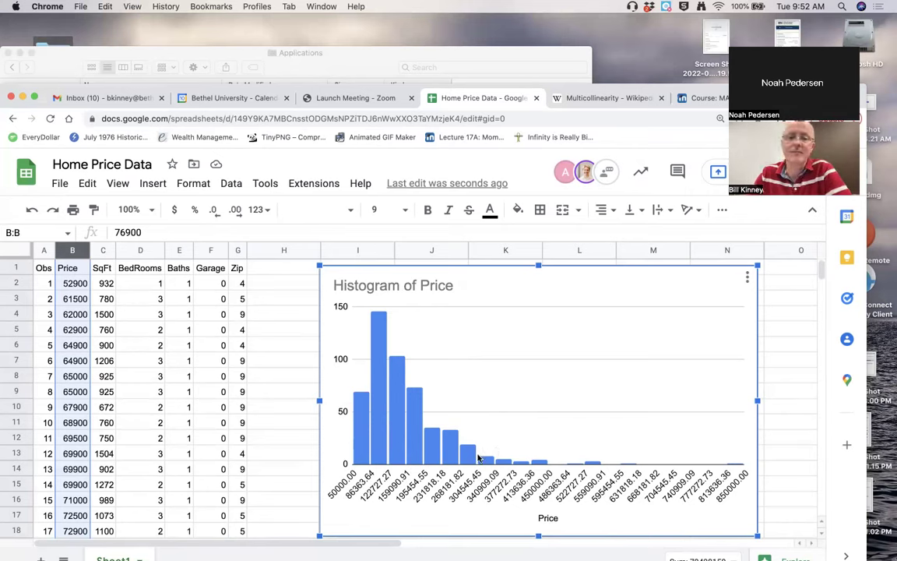
{"action": "mouse_move", "coordinate": [733, 466]}
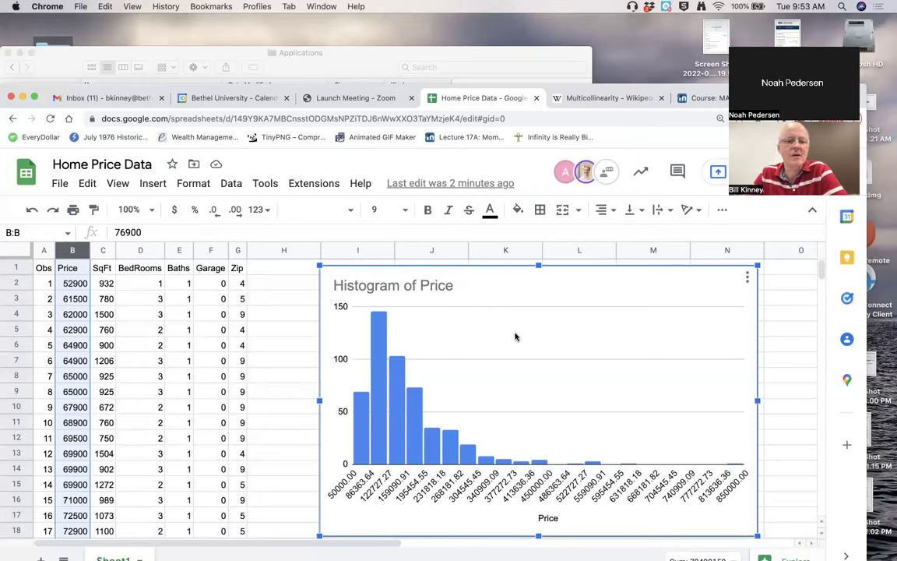
{"action": "left_click_drag", "start_coordinate": [422, 273], "coordinate": [546, 269]}
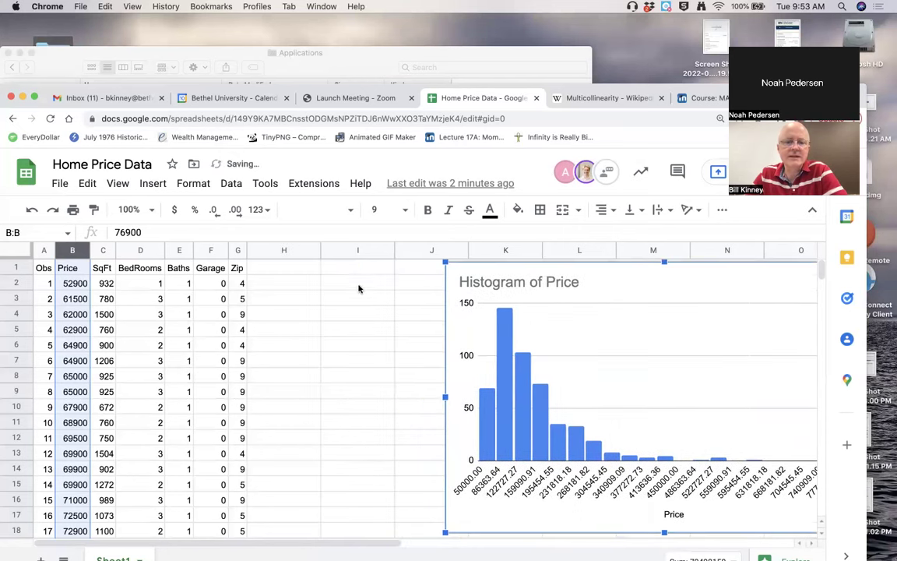
Enter the heading "Price Summary Stats" in I1 and the labels "Mean" in H3 and "Std Dev" in H4
{"action": "left_click", "coordinate": [347, 274]}
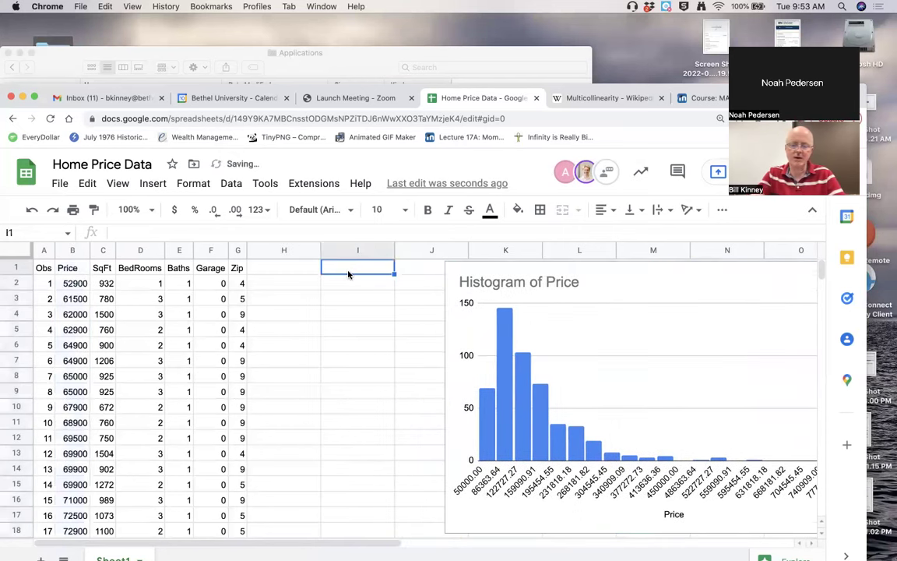
{"action": "type", "text": "Price Summary Stats"}
{"action": "left_click", "coordinate": [318, 294]}
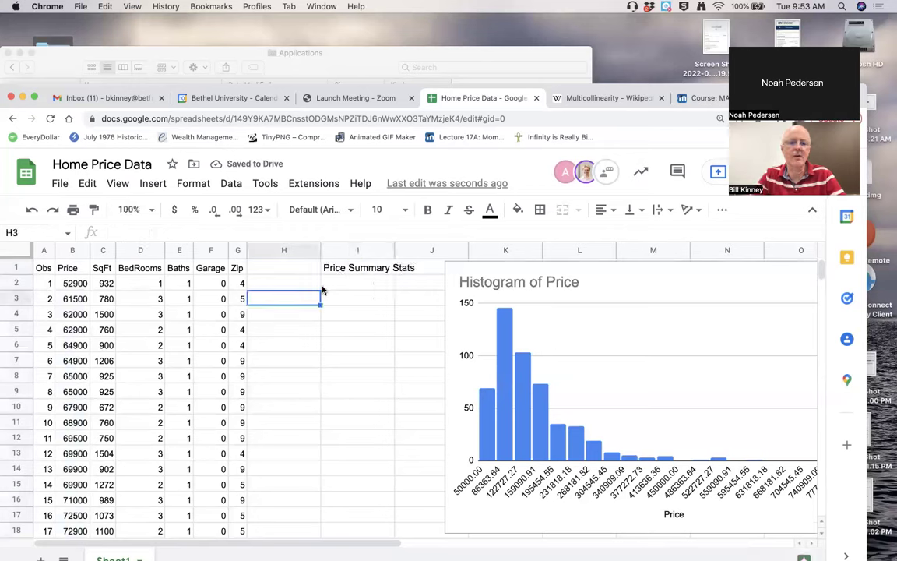
{"action": "type", "text": "Mean"}
{"action": "key", "text": "Return"}
{"action": "type", "text": "Std Dev"}
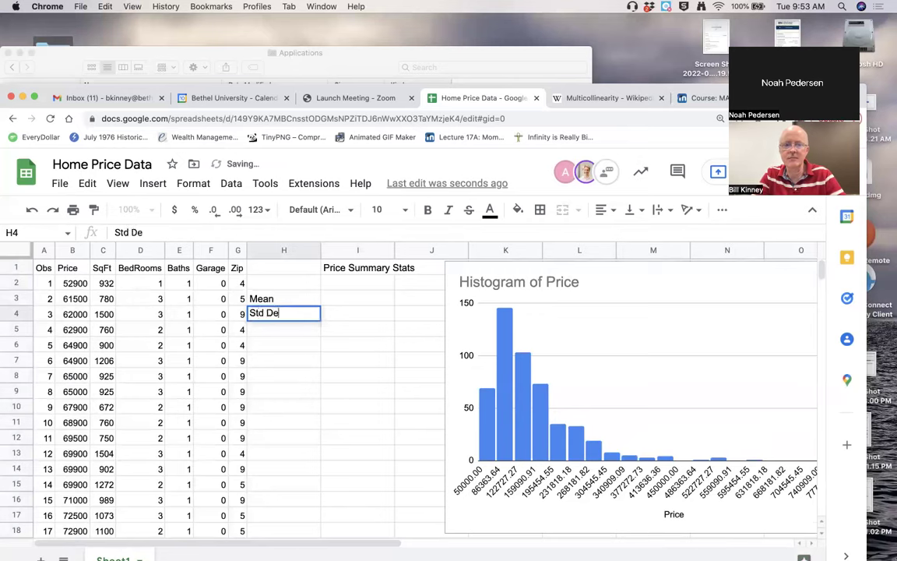
{"action": "key", "text": "Return"}
{"action": "key", "text": "Return"}
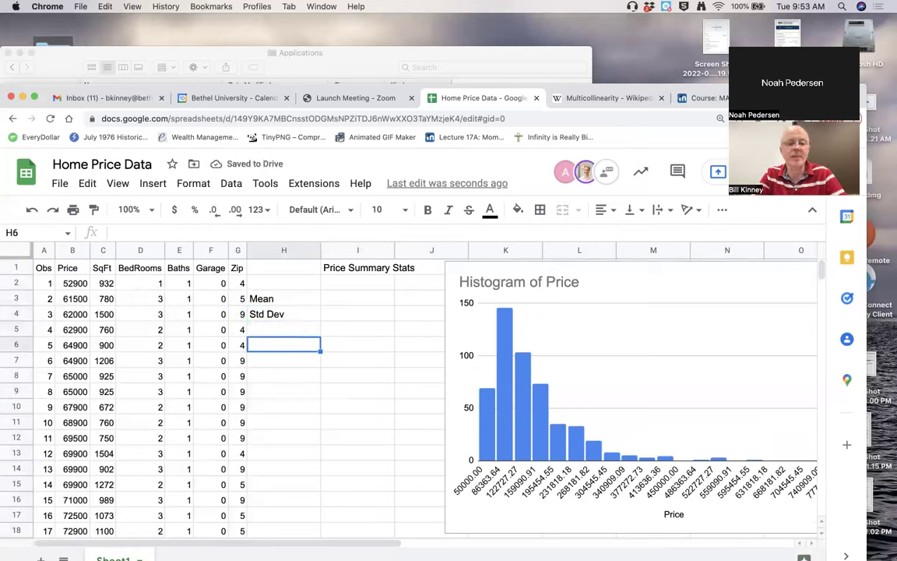
Enter the five-number summary labels MAX, Q3, Med, q1 and min in cells H6 to H10
{"action": "type", "text": "MAX"}
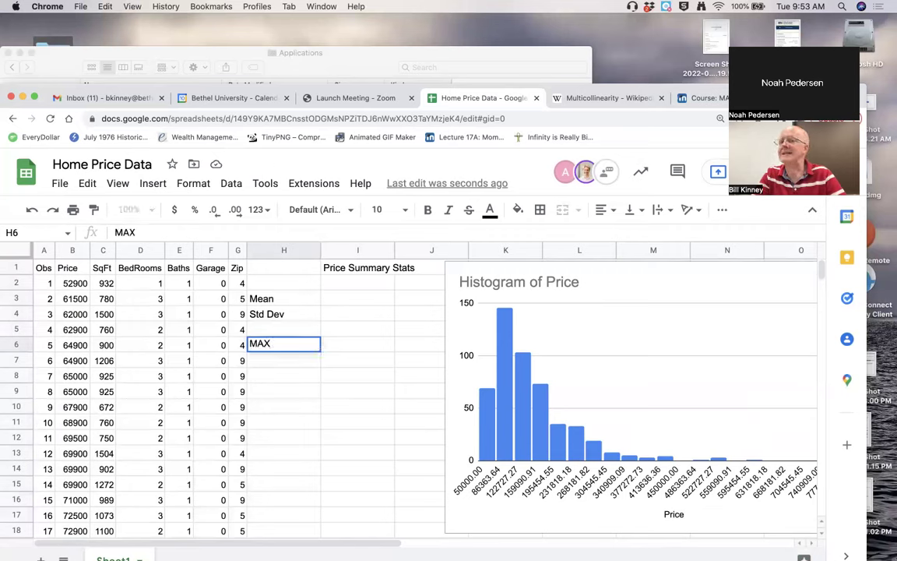
{"action": "key", "text": "Return"}
{"action": "type", "text": "Q3"}
{"action": "key", "text": "Return"}
{"action": "type", "text": "Med"}
{"action": "key", "text": "Return"}
{"action": "type", "text": "q1"}
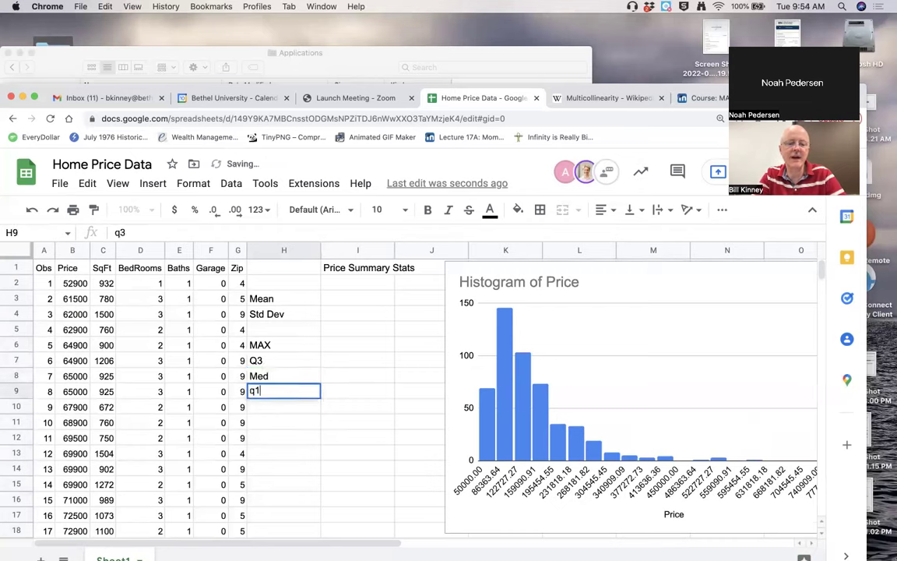
{"action": "key", "text": "Return"}
{"action": "type", "text": "min"}
{"action": "key", "text": "Return"}
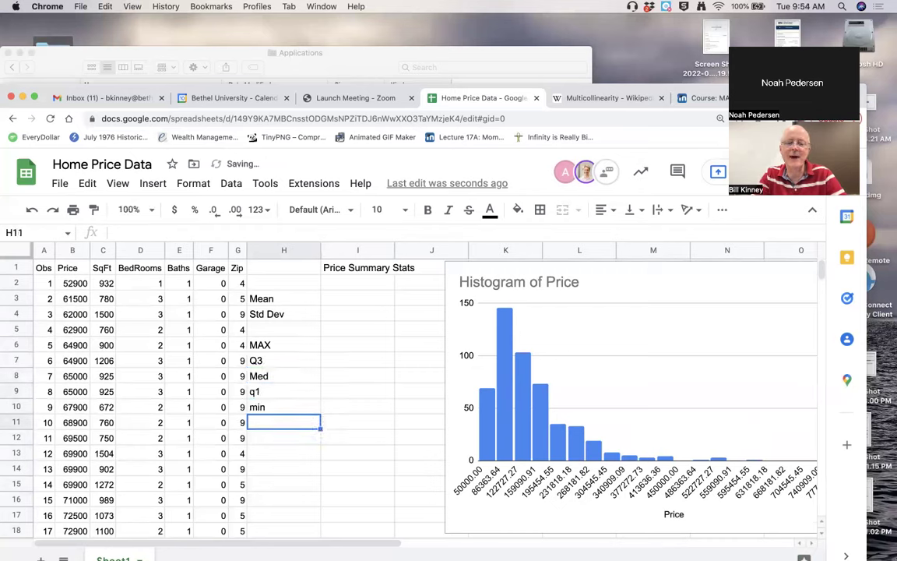
Calculate the mean price in I3 with =AVERAGE(B2:B505), without accepting the suggested autofill
{"action": "left_click", "coordinate": [335, 302]}
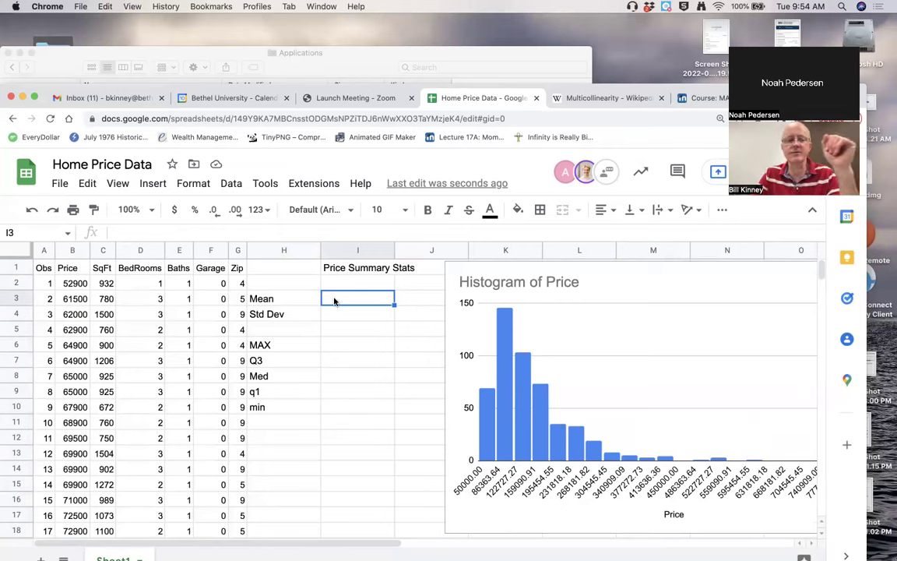
{"action": "type", "text": "="}
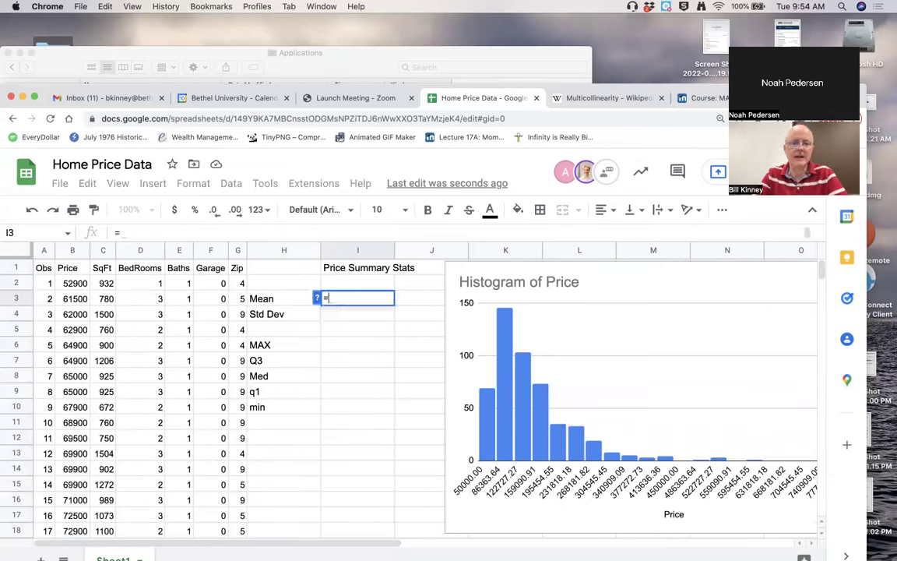
{"action": "type", "text": "AVERAGE(B2:B505)"}
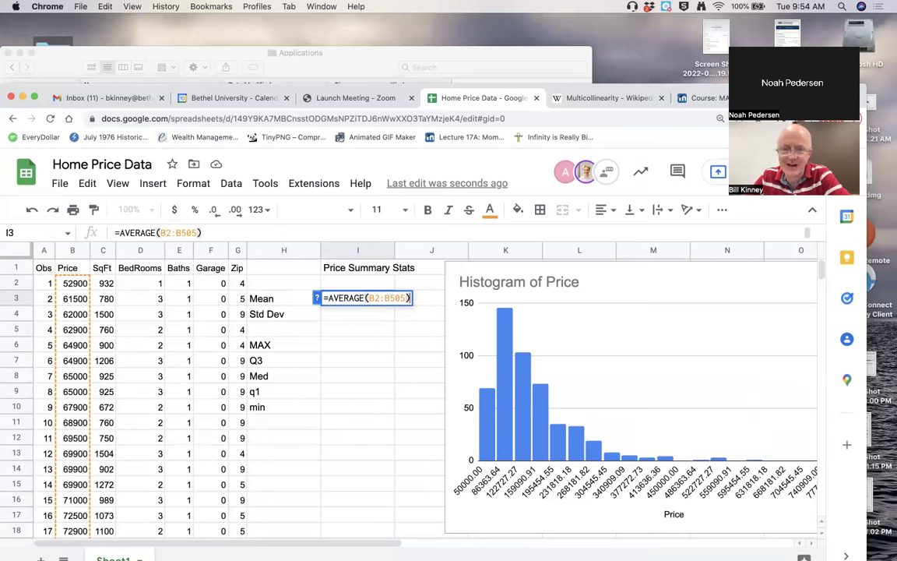
{"action": "key", "text": "Return"}
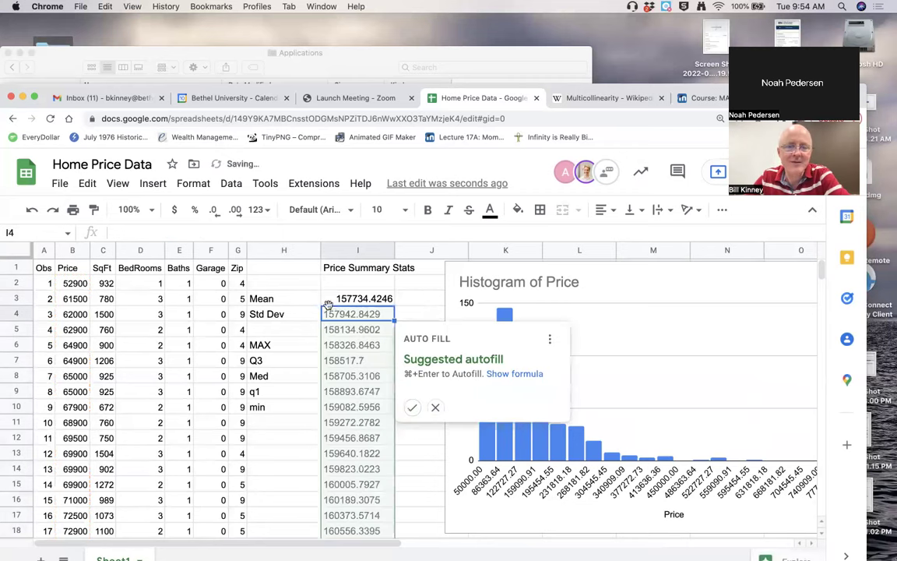
{"action": "left_click", "coordinate": [335, 296]}
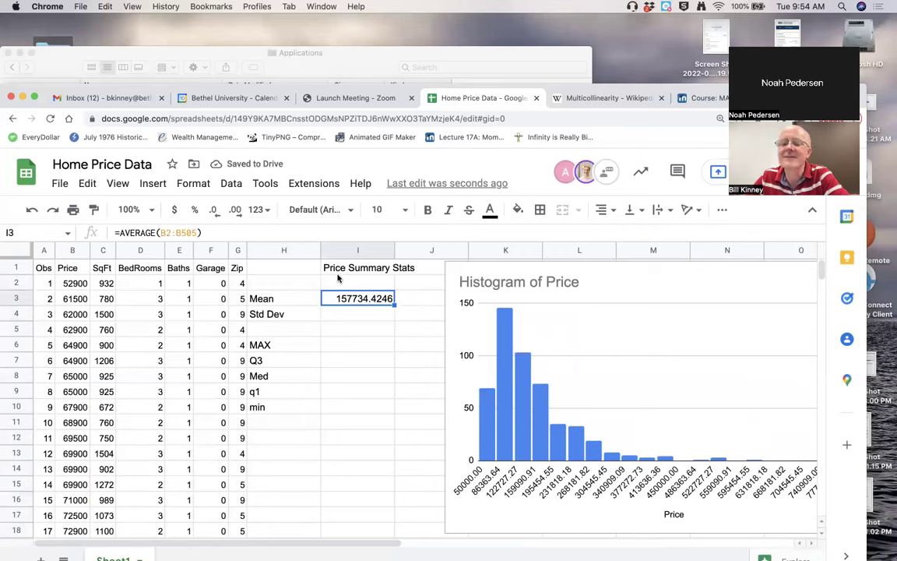
Calculate the standard deviation of the prices in I4 with =STDEV(B2:B505) and go to I6
{"action": "left_click", "coordinate": [337, 314]}
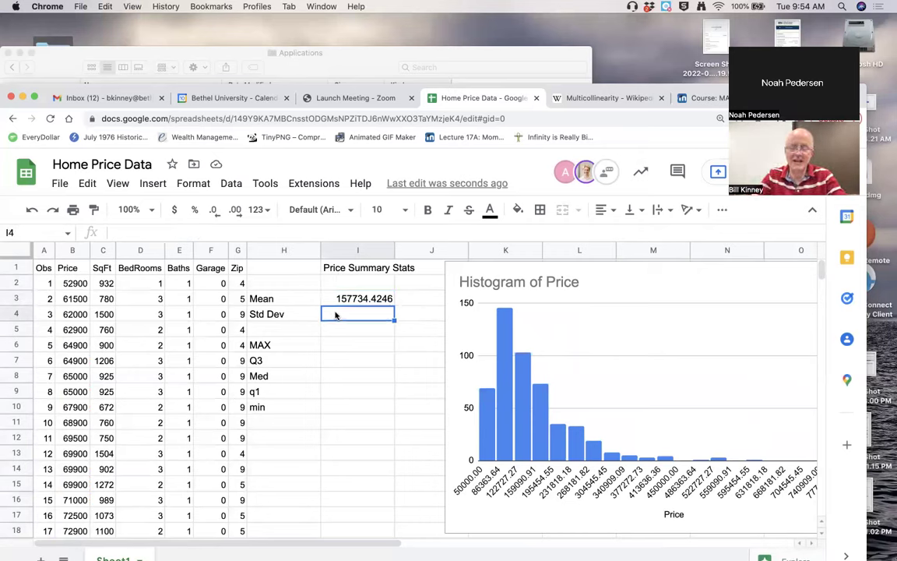
{"action": "type", "text": "=STDEV"}
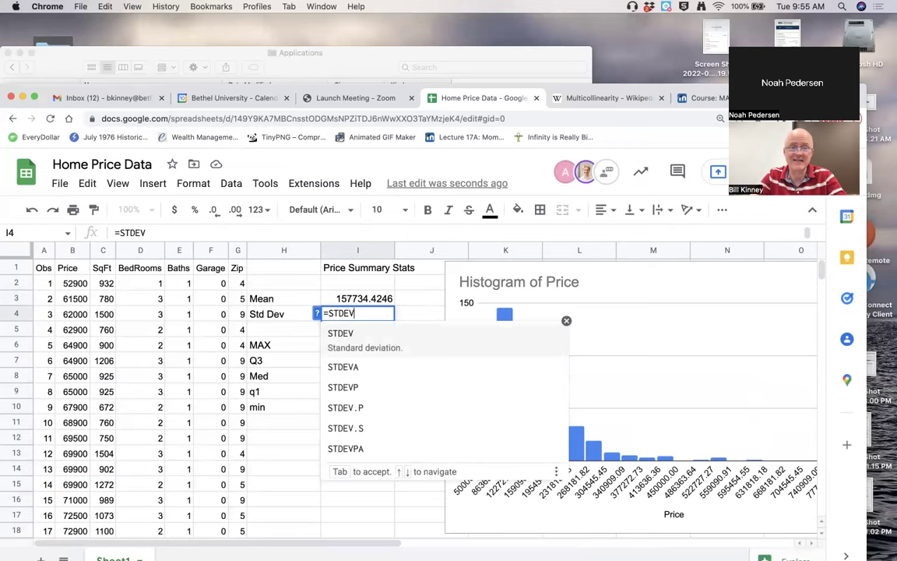
{"action": "type", "text": "("}
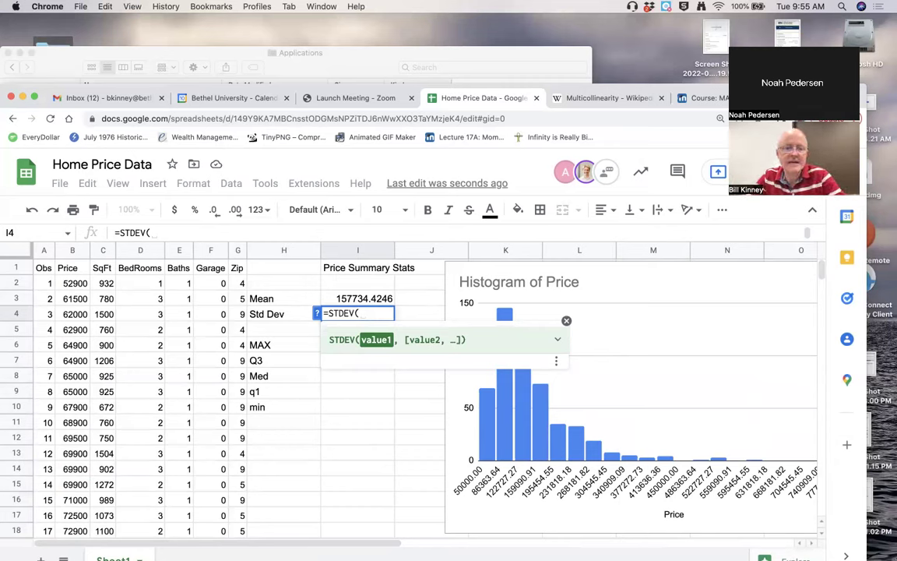
{"action": "type", "text": "B2:B"}
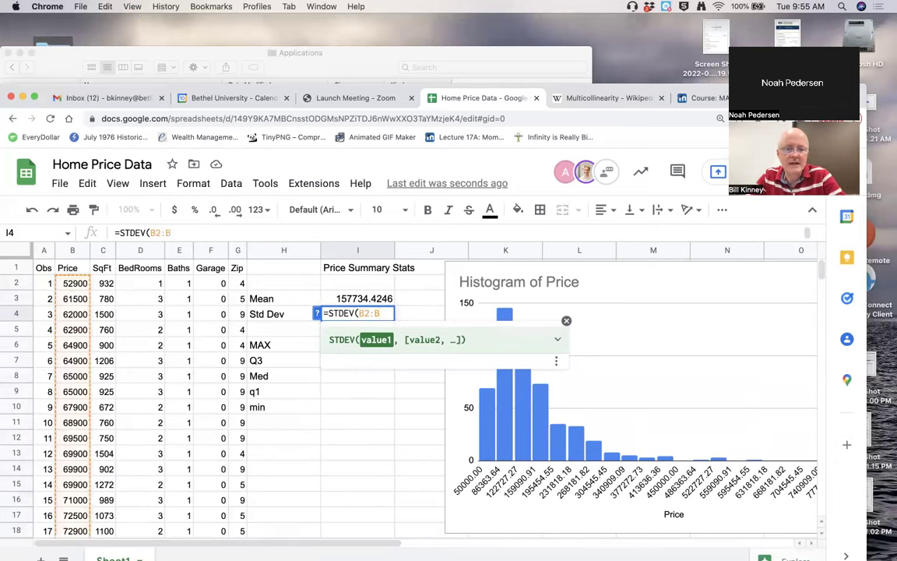
{"action": "type", "text": "505)"}
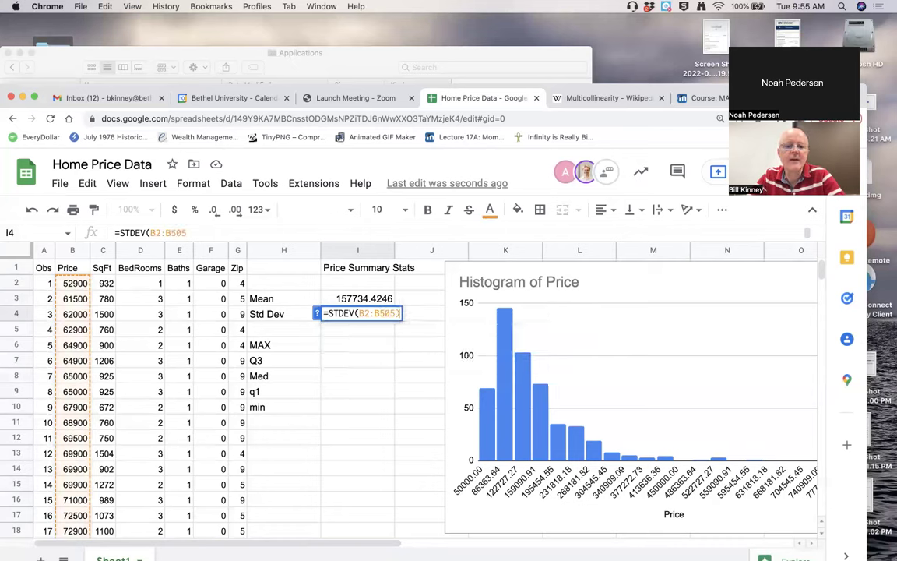
{"action": "key", "text": "Return"}
{"action": "key", "text": "Return"}
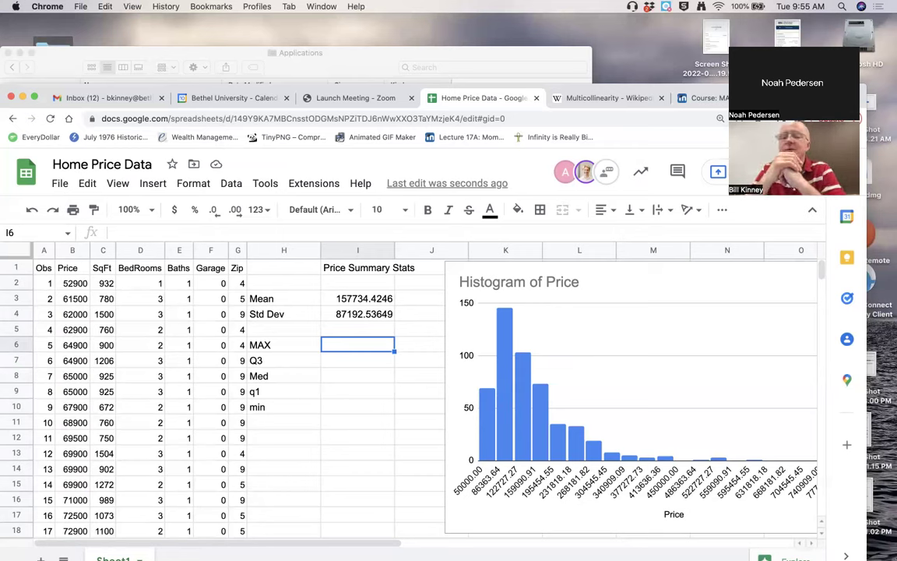
Check the formulas in I4 and I3, and calculate the maximum price in I6 with =MAX(B2:B505)
{"action": "left_click", "coordinate": [342, 313]}
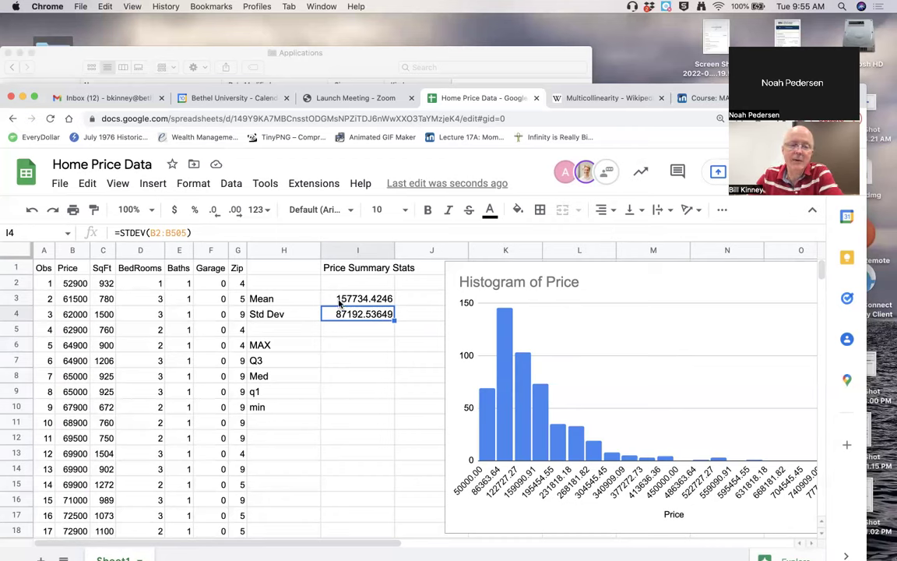
{"action": "key", "text": "Up"}
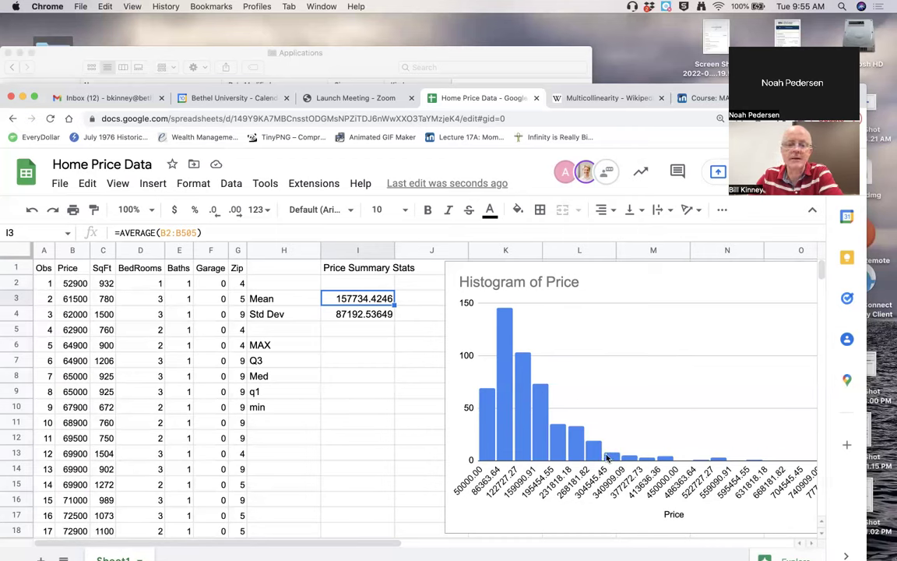
{"action": "left_click", "coordinate": [366, 347]}
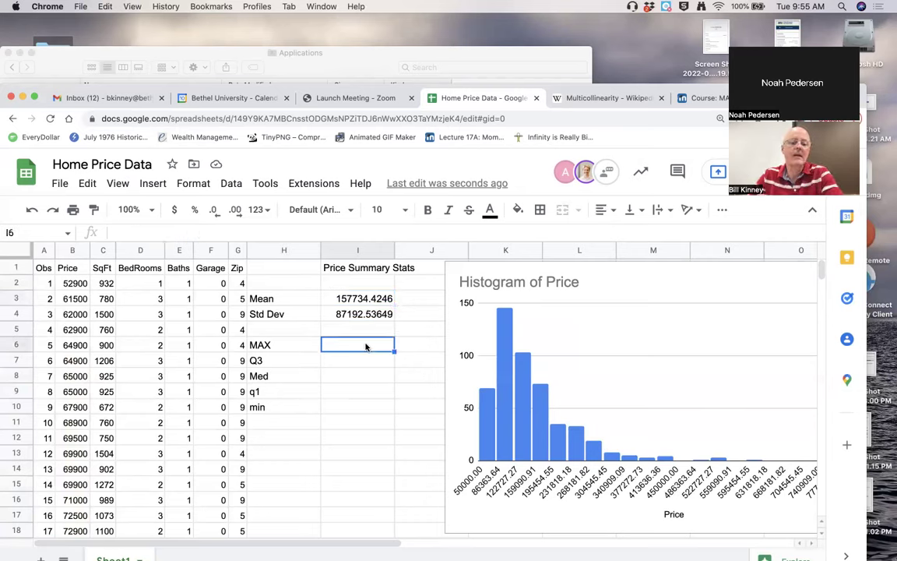
{"action": "type", "text": "="}
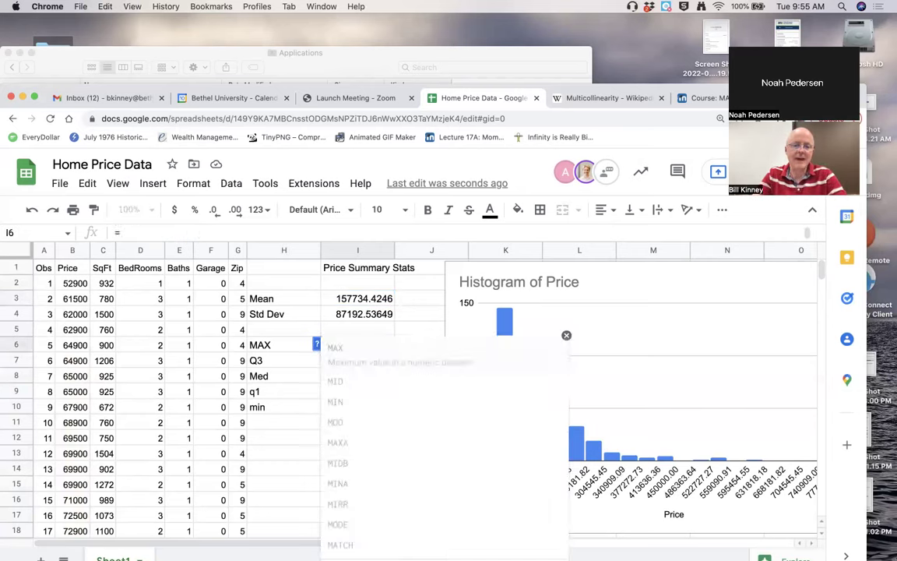
{"action": "type", "text": "MAX(B2:B505)"}
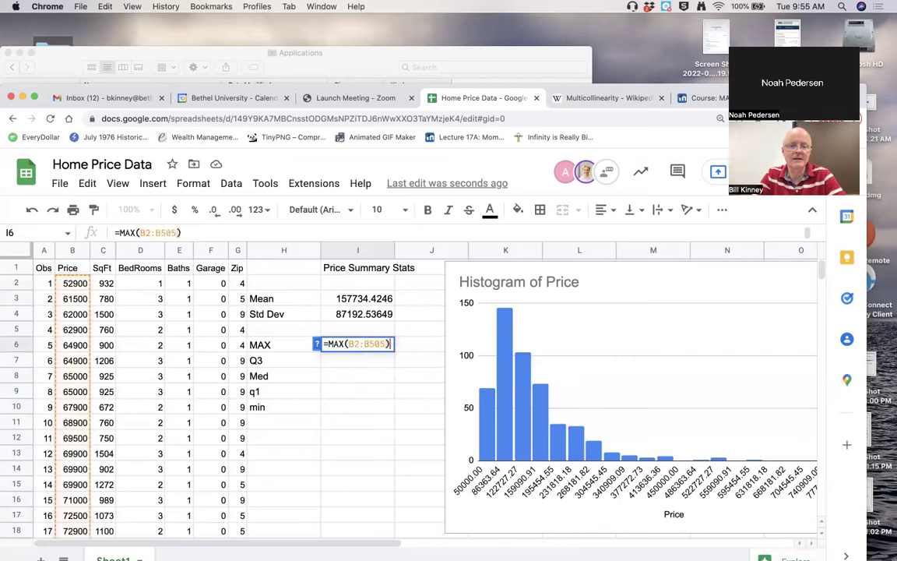
{"action": "key", "text": "Return"}
Calculate the third quartile of the prices in I7 with =QUARTILE(B2:B505,3)
{"action": "type", "text": "=QUARTIL"}
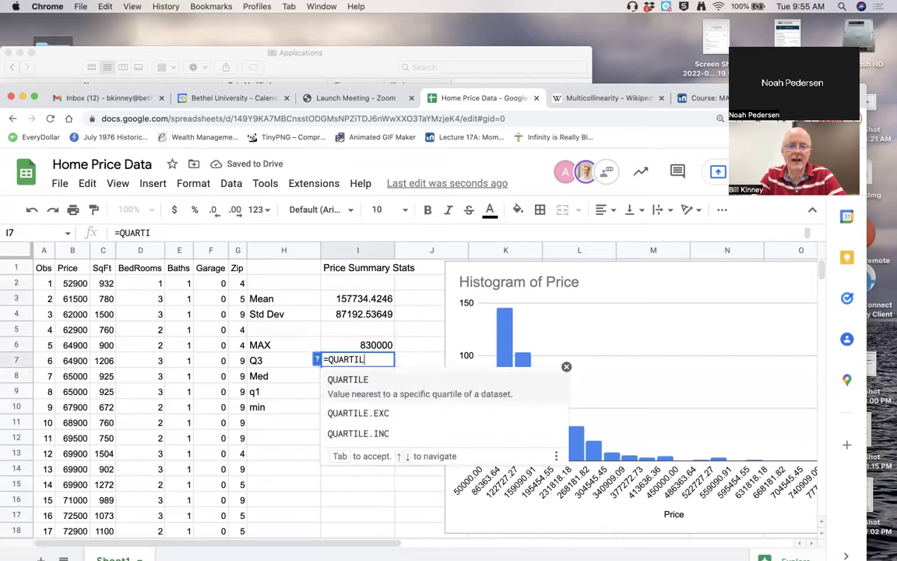
{"action": "type", "text": "E(B2"}
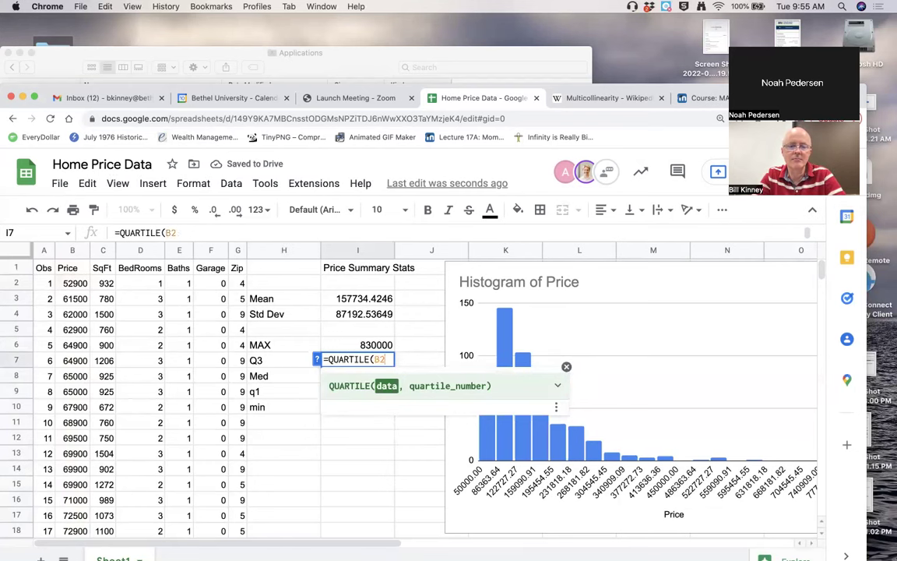
{"action": "type", "text": ":B505,3)"}
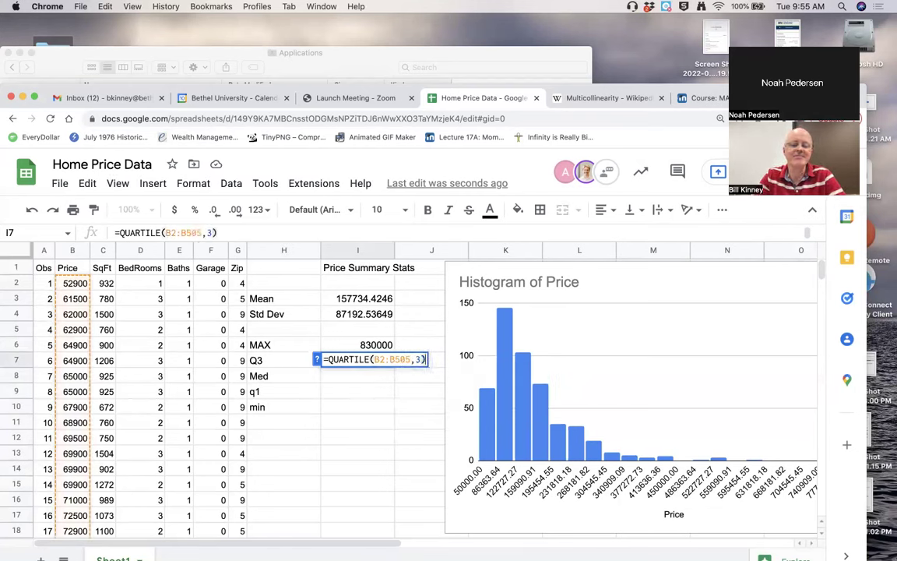
{"action": "key", "text": "Return"}
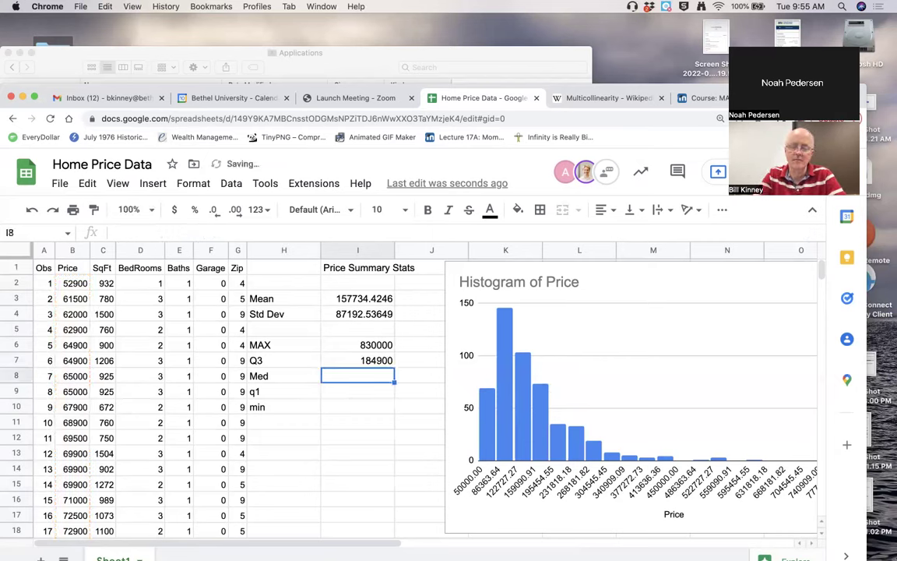
Calculate the median price in I8 with =MEDIAN(B2:B505)
{"action": "type", "text": "=MEDIAN("}
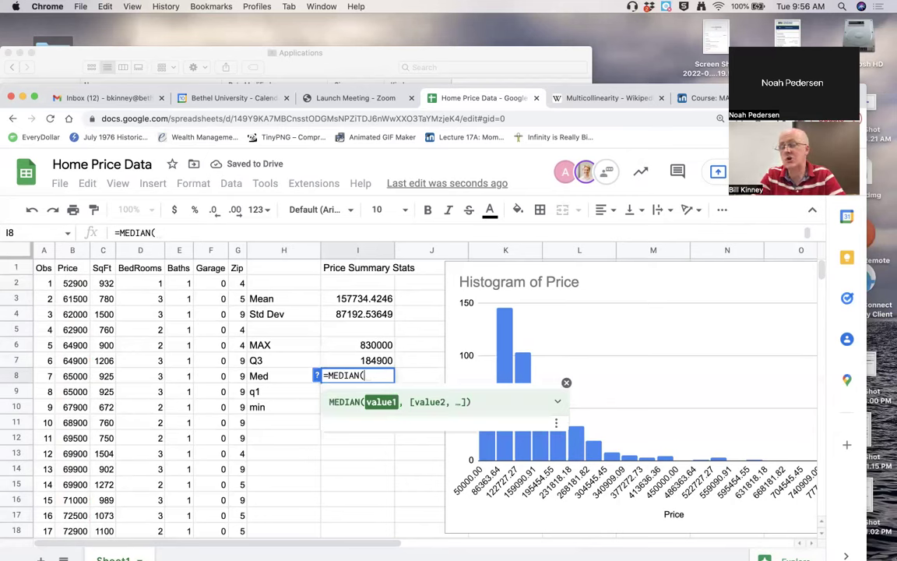
{"action": "type", "text": "B2"}
{"action": "key", "text": "ctrl+shift+Down"}
{"action": "type", "text": ")"}
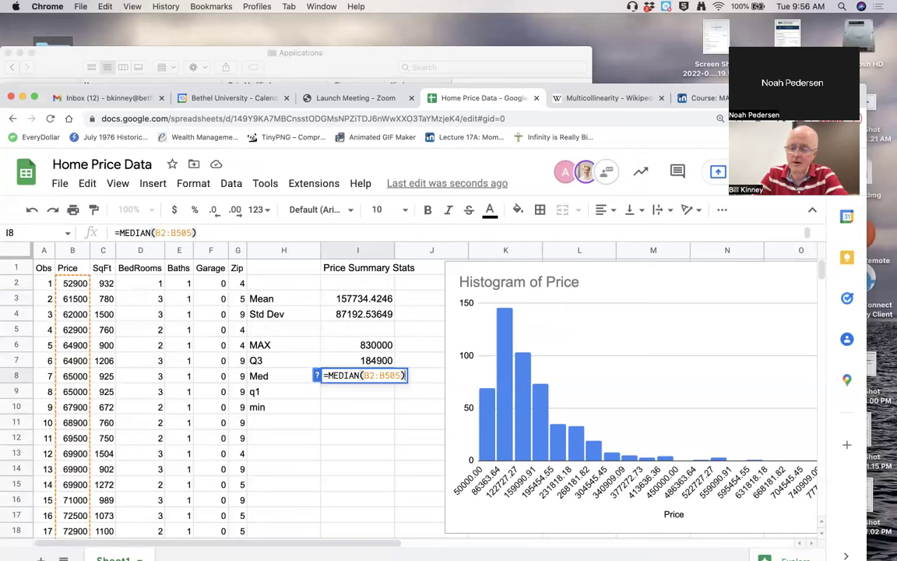
{"action": "key", "text": "Return"}
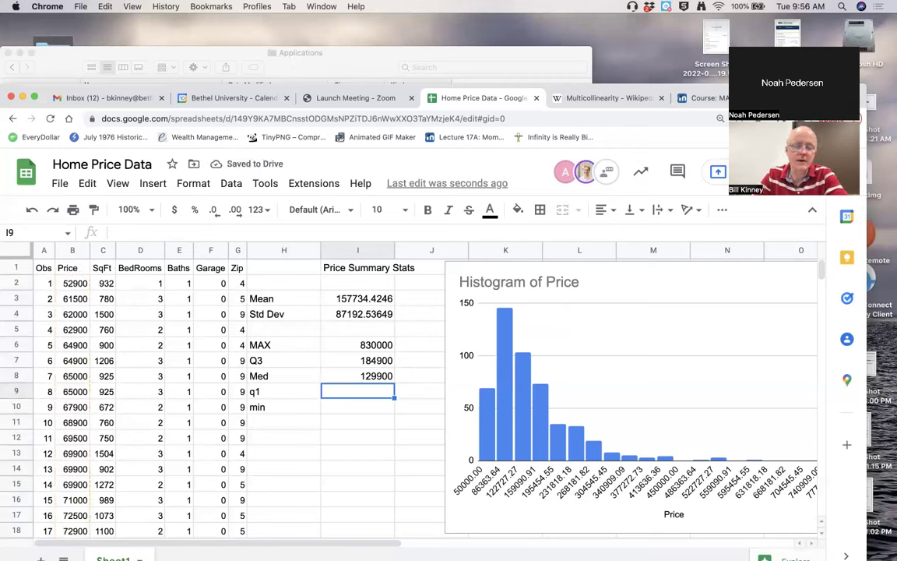
Calculate the first quartile of the prices in I9 with =QUARTILE(B2:B505,1)
{"action": "type", "text": "=QUARTI"}
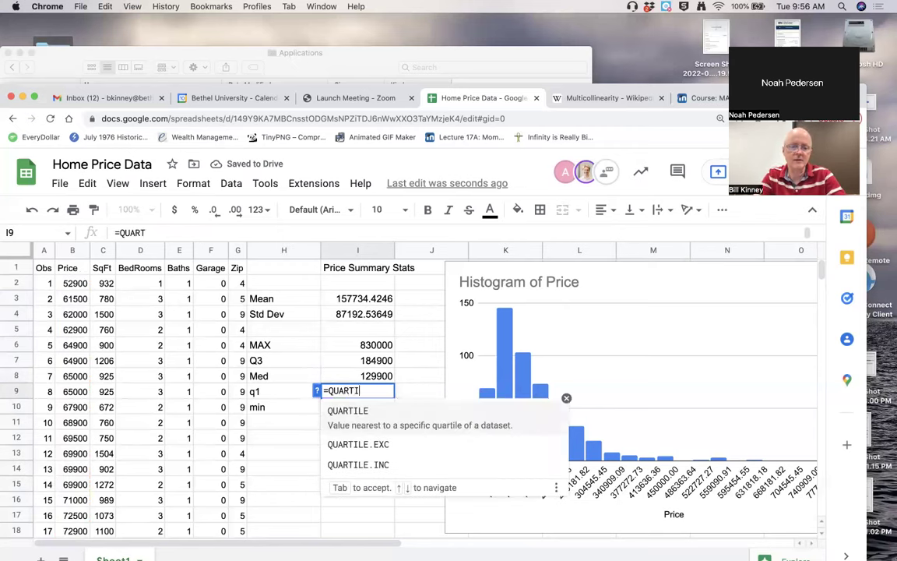
{"action": "key", "text": "Tab"}
{"action": "type", "text": "B2"}
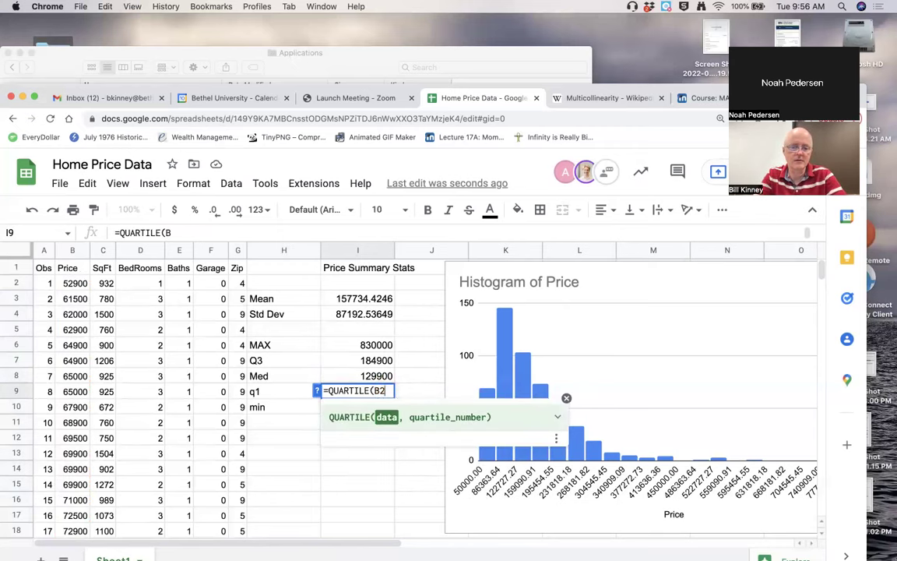
{"action": "type", "text": ":B505,1)"}
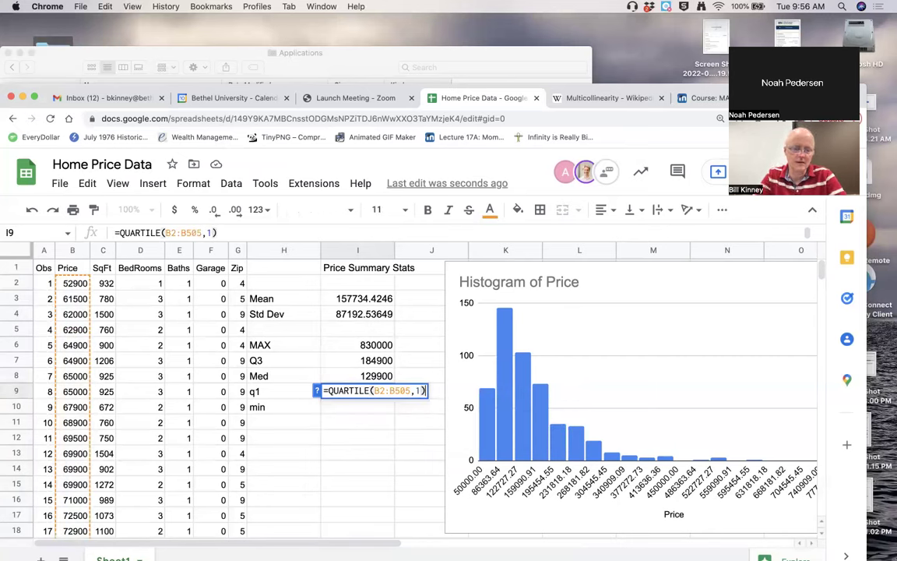
{"action": "key", "text": "Return"}
Calculate the minimum price in I10 with =MIN(B2:B505)
{"action": "type", "text": "=min"}
{"action": "key", "text": "Tab"}
{"action": "type", "text": "B2:B505)"}
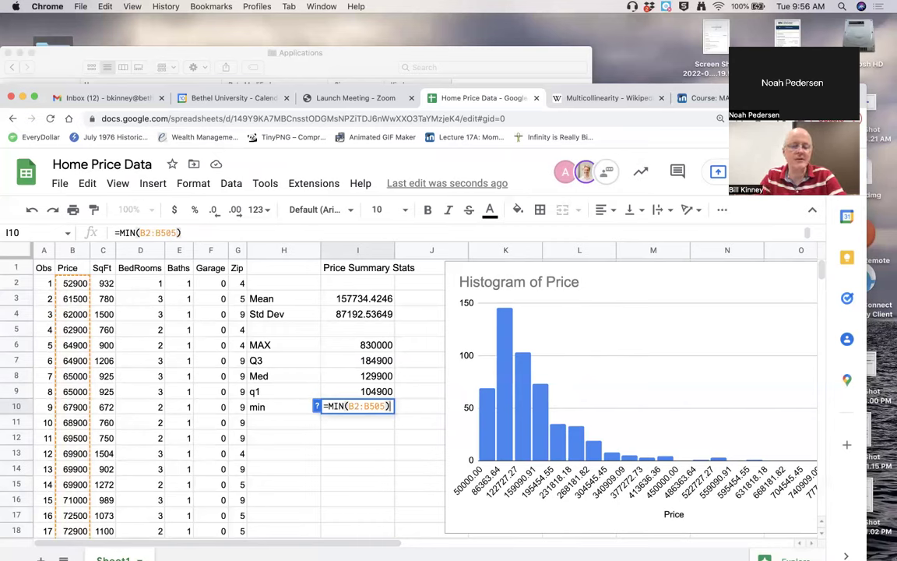
{"action": "key", "text": "Return"}
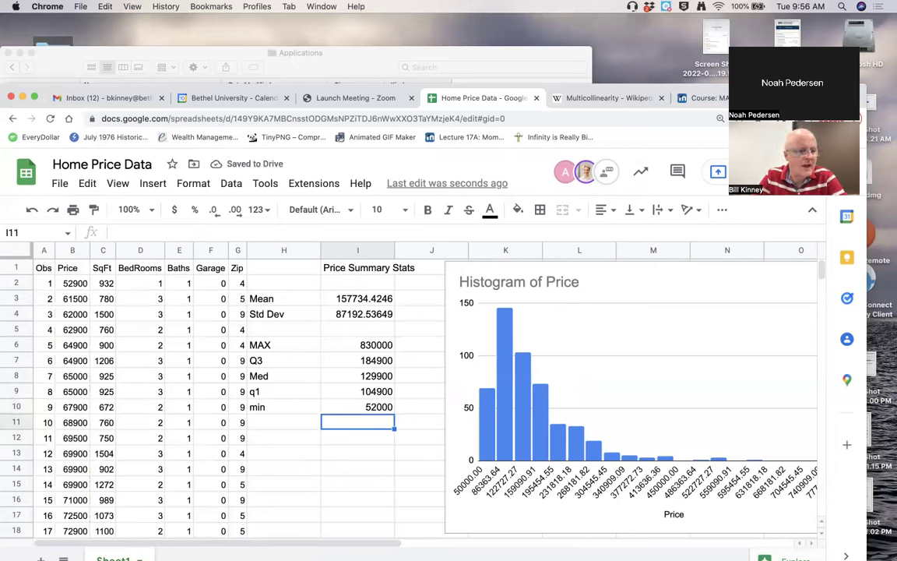
Look through the Price column for the home with the minimum price and select its price in B45
{"action": "left_click", "coordinate": [69, 395]}
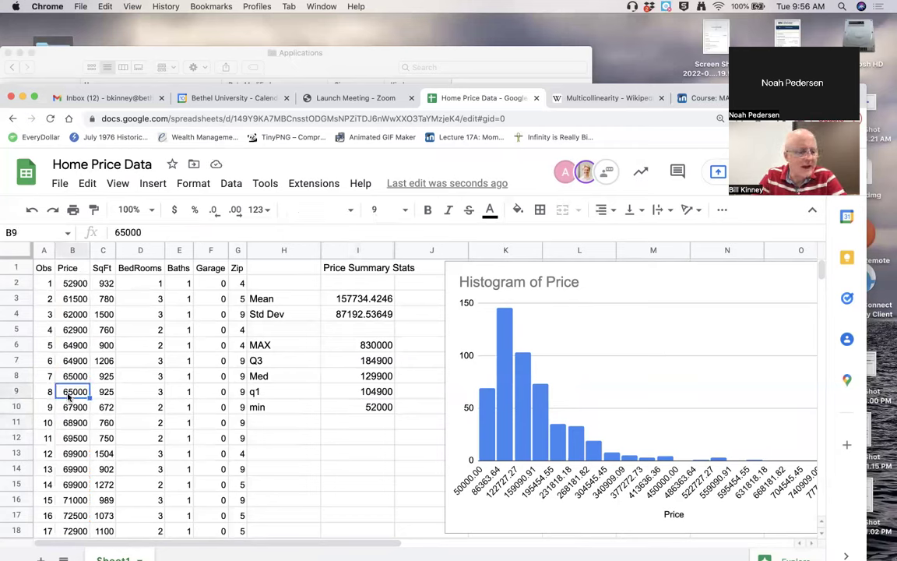
{"action": "scroll", "coordinate": [68, 394], "scroll_direction": "down", "scroll_amount": 2}
{"action": "scroll", "coordinate": [69, 395], "scroll_direction": "up", "scroll_amount": 2}
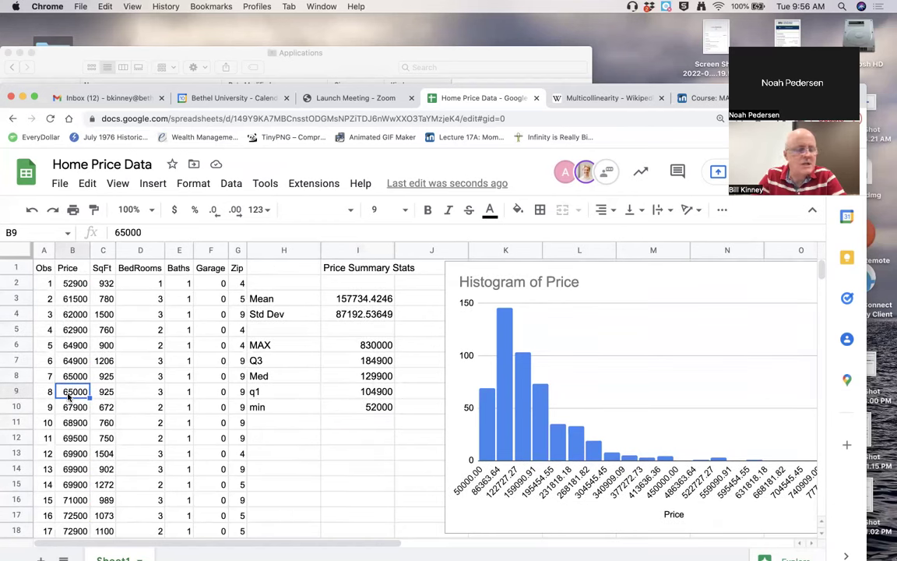
{"action": "mouse_move", "coordinate": [822, 274]}
{"action": "left_mouse_down"}
{"action": "mouse_move", "coordinate": [818, 406]}
{"action": "mouse_move", "coordinate": [819, 269]}
{"action": "left_mouse_up"}
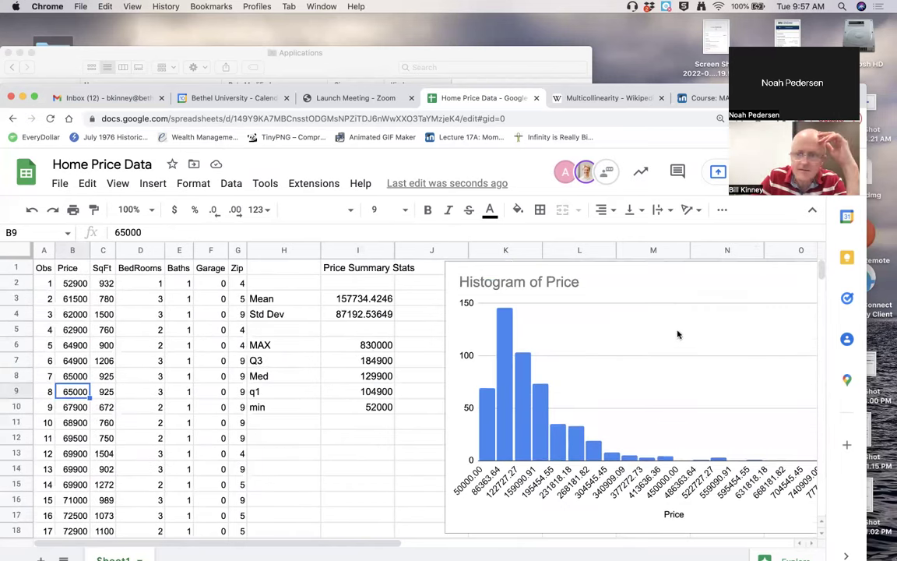
{"action": "left_click_drag", "start_coordinate": [820, 269], "coordinate": [819, 279]}
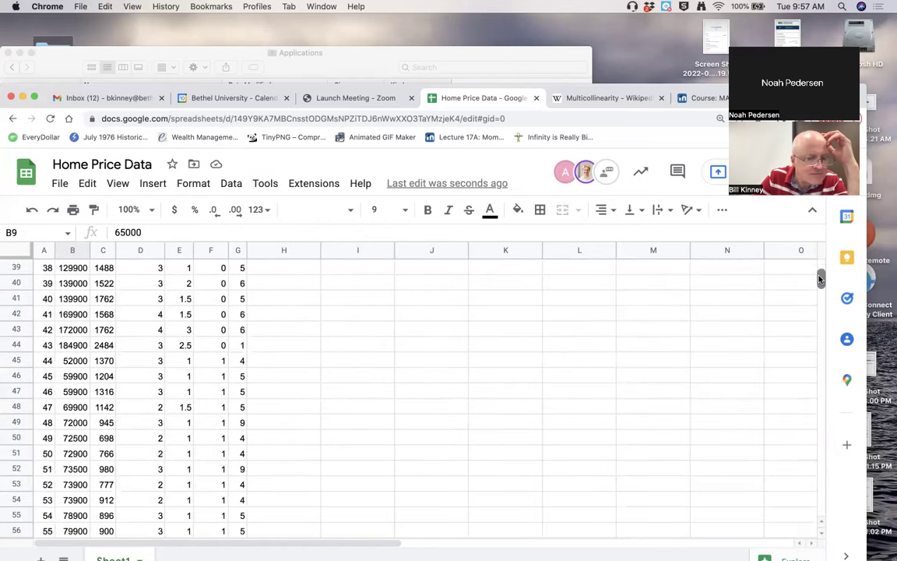
{"action": "left_click", "coordinate": [86, 361]}
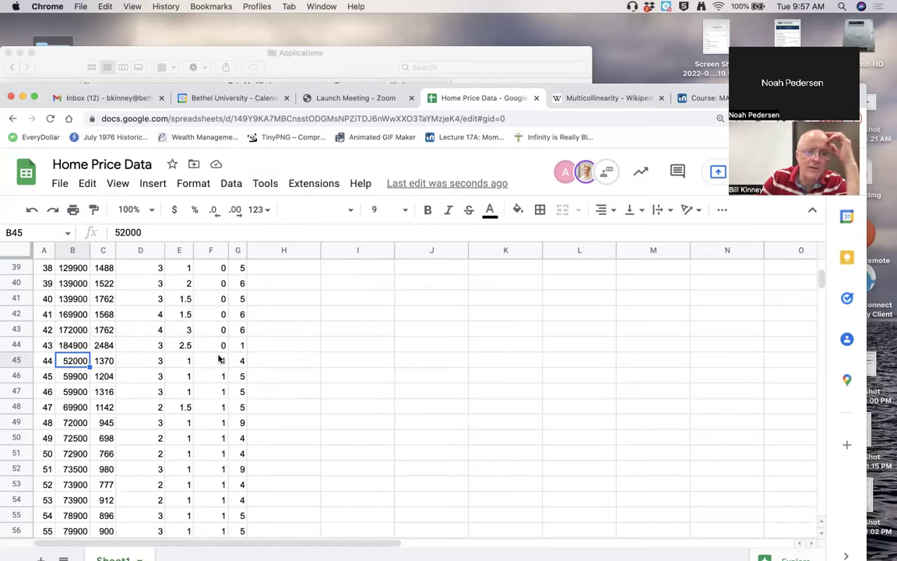
Compare the Garage values in F41:F44 with those in F45:F49, and return to the summary table at H12
{"action": "left_click_drag", "start_coordinate": [212, 360], "coordinate": [219, 428]}
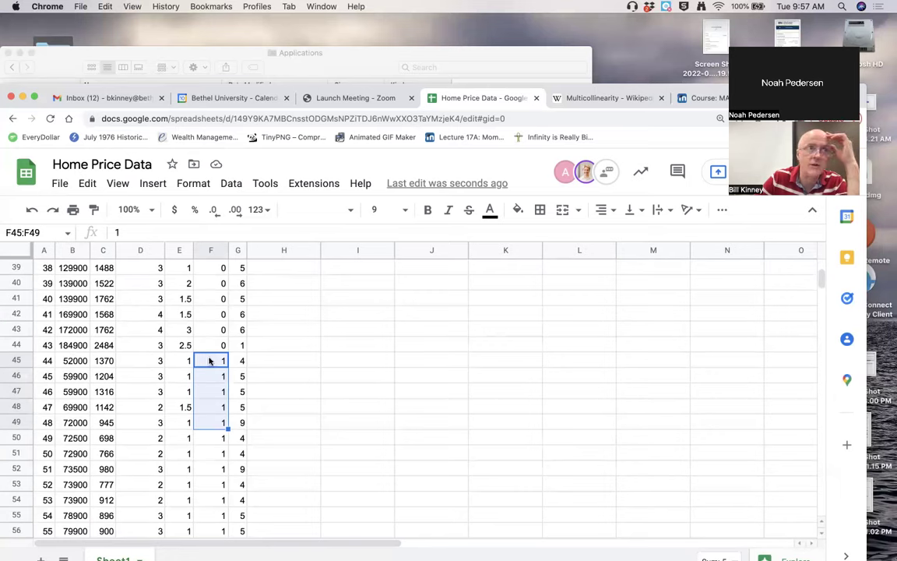
{"action": "left_click_drag", "start_coordinate": [221, 345], "coordinate": [219, 291]}
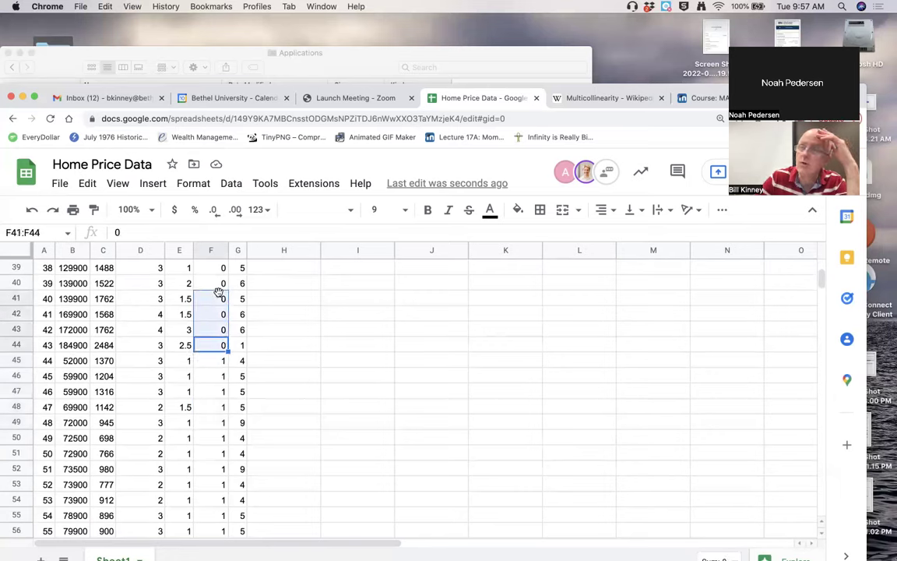
{"action": "left_click_drag", "start_coordinate": [215, 360], "coordinate": [214, 427]}
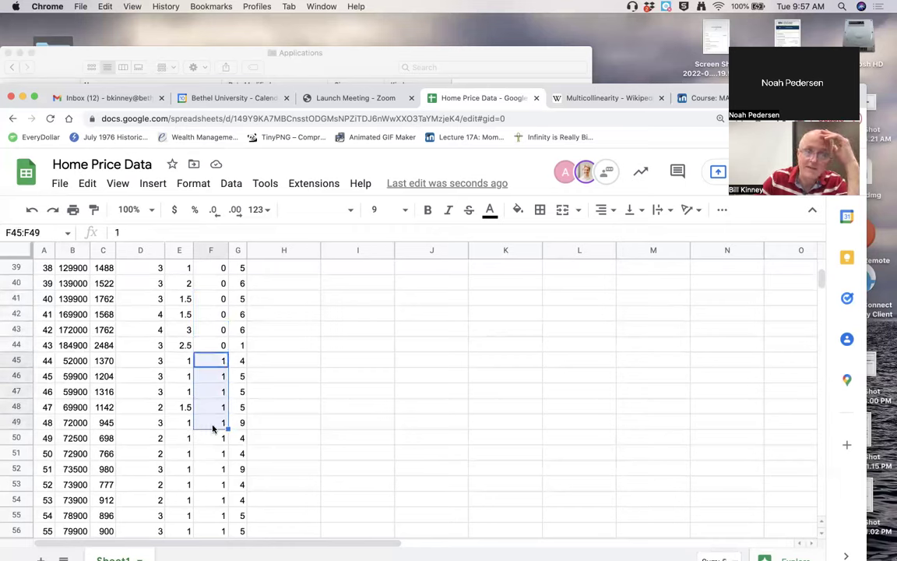
{"action": "scroll", "coordinate": [212, 426], "scroll_direction": "up", "scroll_amount": 12}
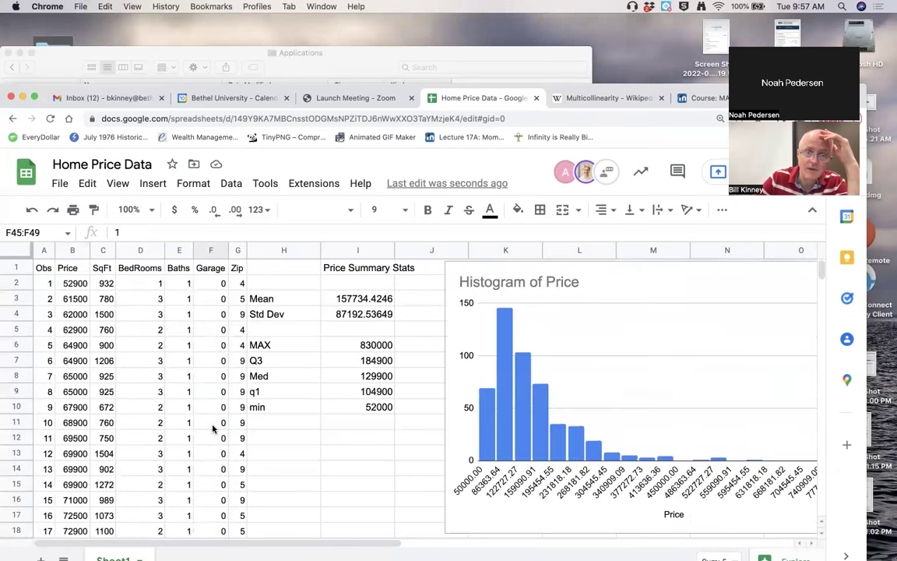
{"action": "left_click", "coordinate": [288, 441]}
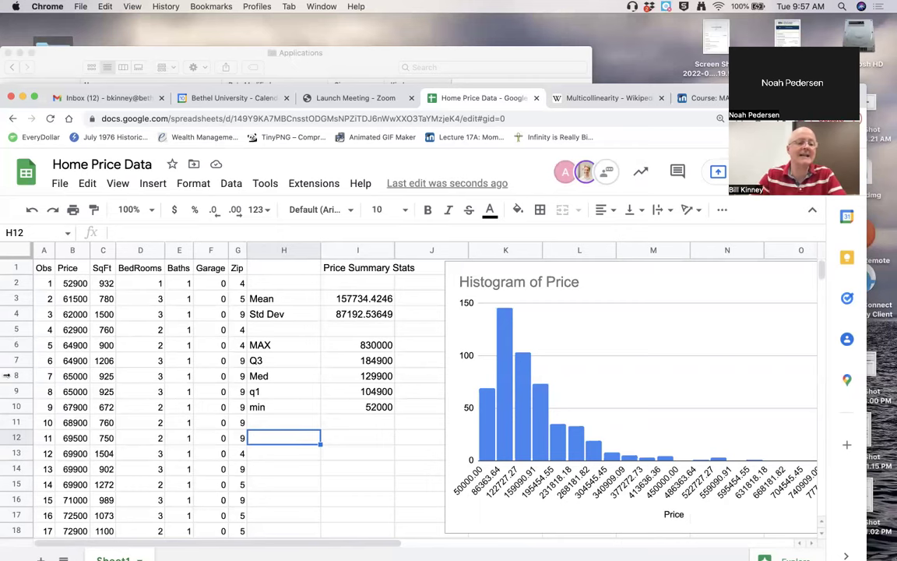
Review the Price and SqFt columns and the BedRooms, Baths and Garage columns in the first rows of the data
{"action": "left_click_drag", "start_coordinate": [77, 271], "coordinate": [98, 321]}
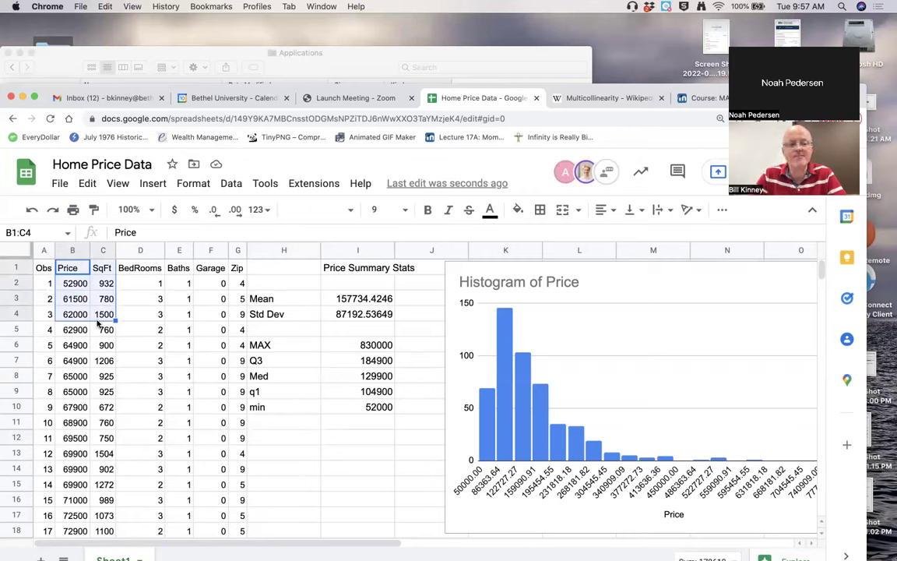
{"action": "left_click_drag", "start_coordinate": [151, 270], "coordinate": [207, 343]}
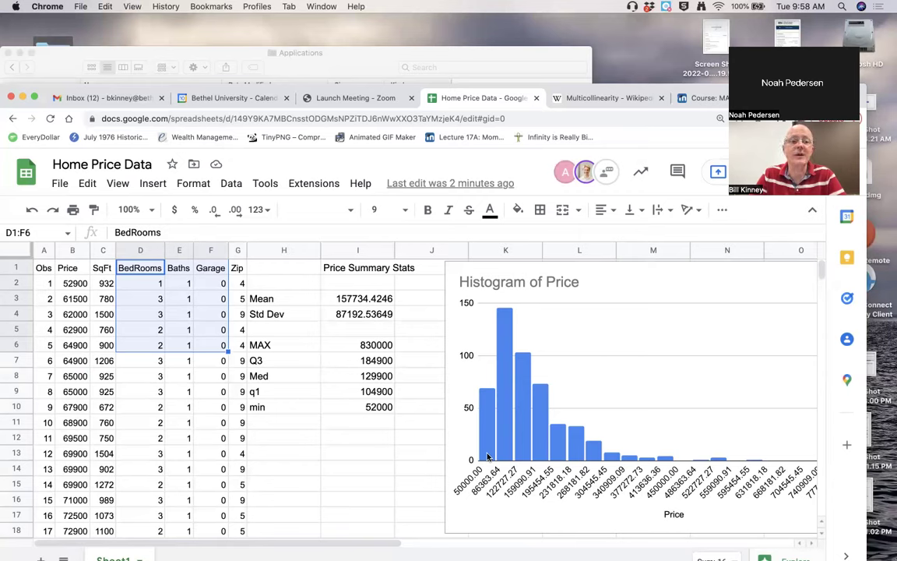
{"action": "left_click", "coordinate": [351, 438]}
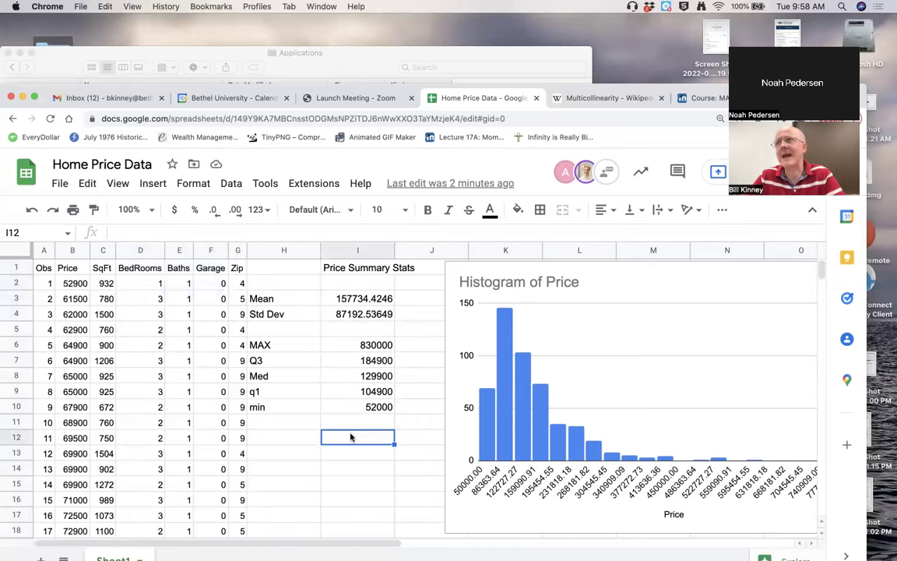
{"action": "scroll", "coordinate": [347, 444], "scroll_direction": "down", "scroll_amount": 1}
{"action": "scroll", "coordinate": [347, 440], "scroll_direction": "up", "scroll_amount": 1}
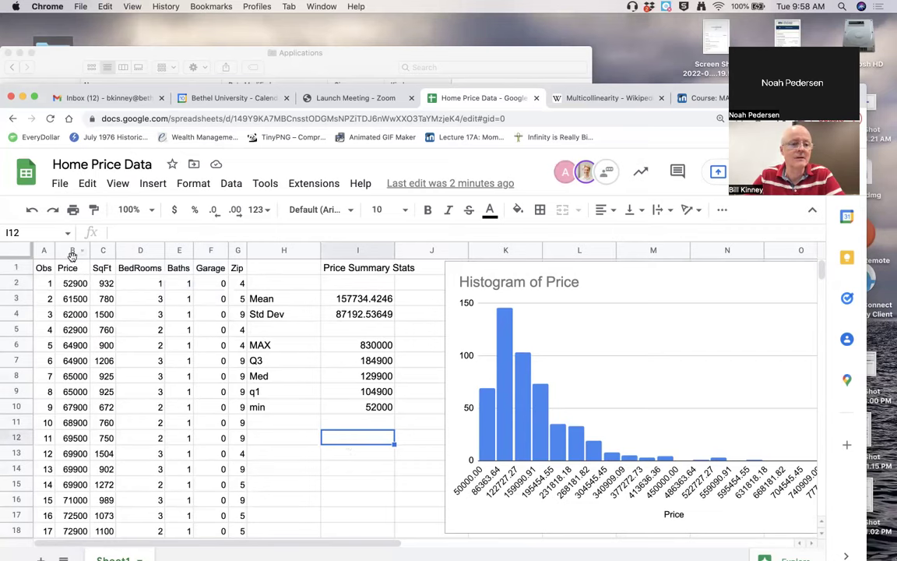
Insert a chart from the Price and SqFt columns, B and C
{"action": "left_click_drag", "start_coordinate": [75, 251], "coordinate": [78, 251]}
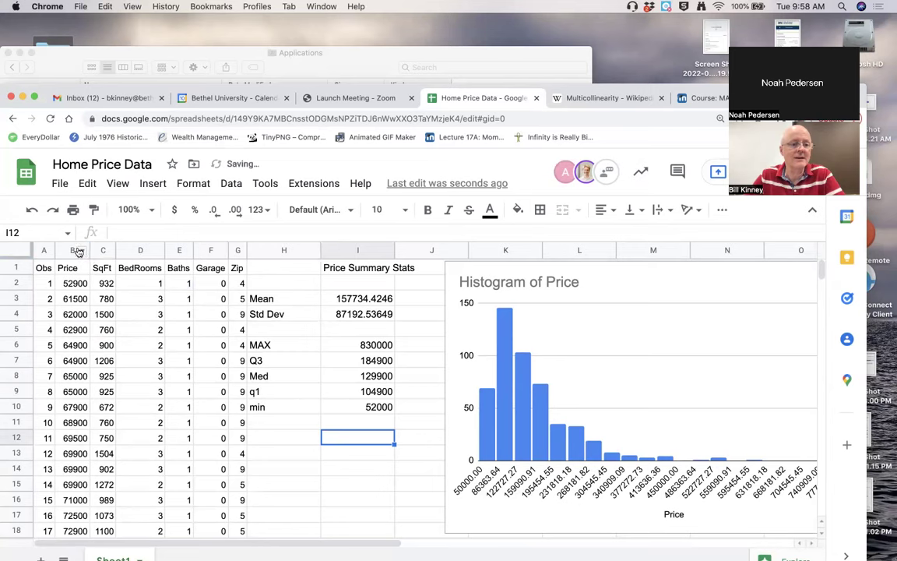
{"action": "left_click", "coordinate": [74, 250]}
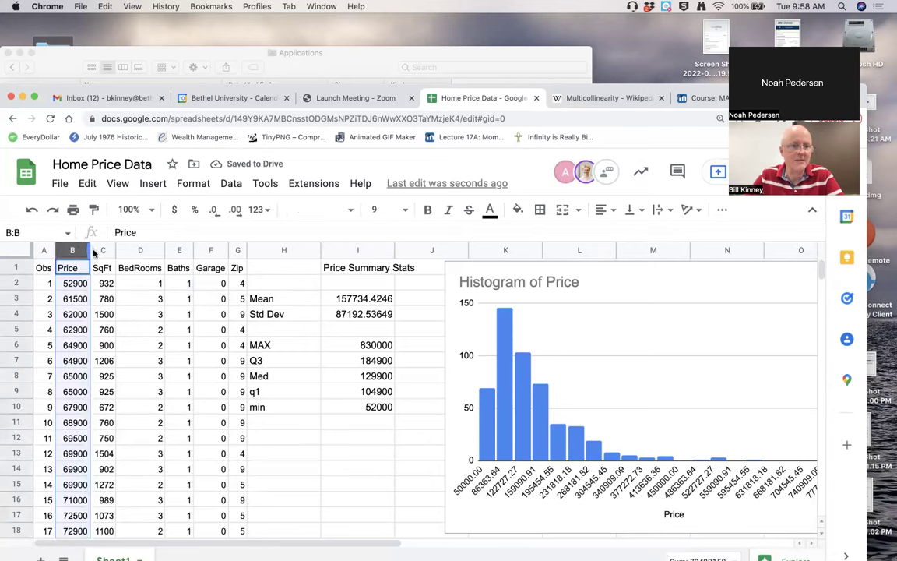
{"action": "right_click", "coordinate": [91, 251]}
{"action": "key", "text": "Escape"}
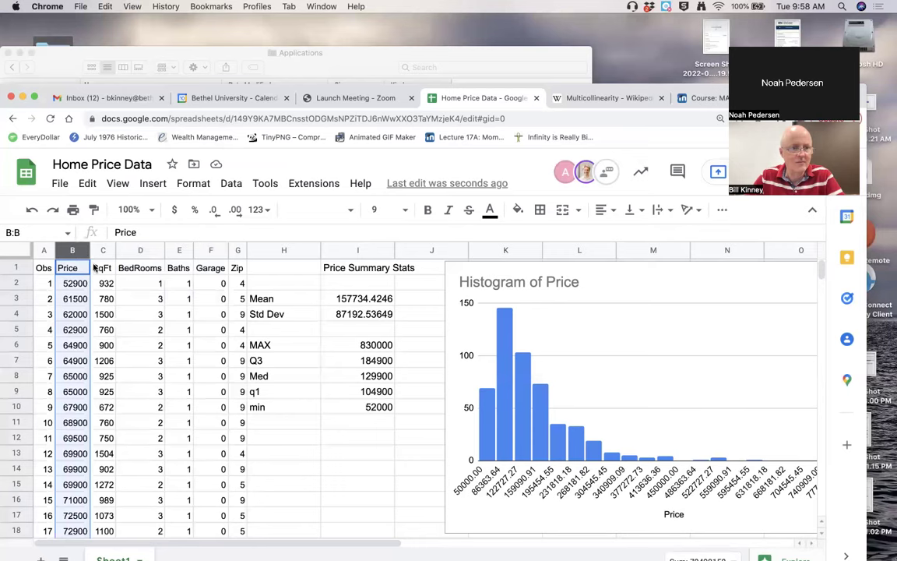
{"action": "left_click", "coordinate": [93, 267], "text": "super"}
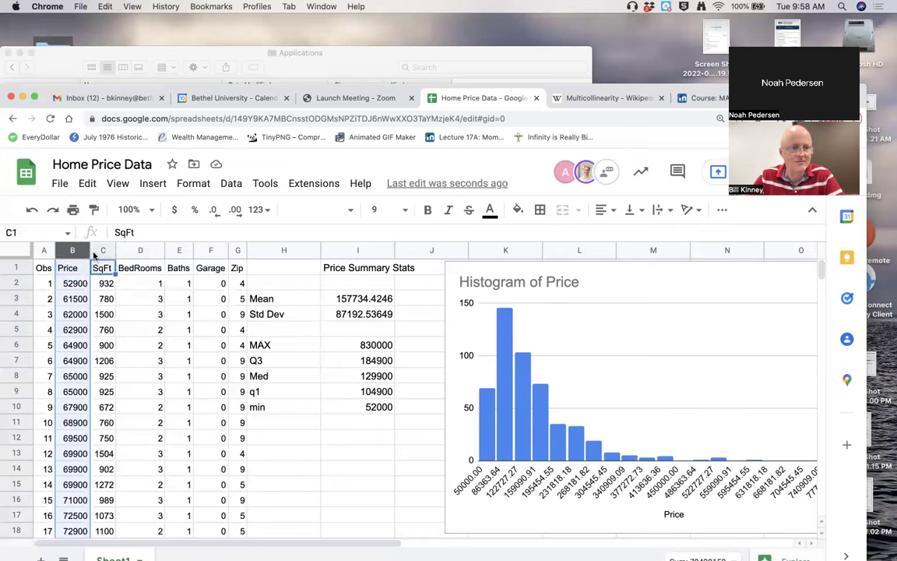
{"action": "left_click", "coordinate": [94, 250], "text": "super"}
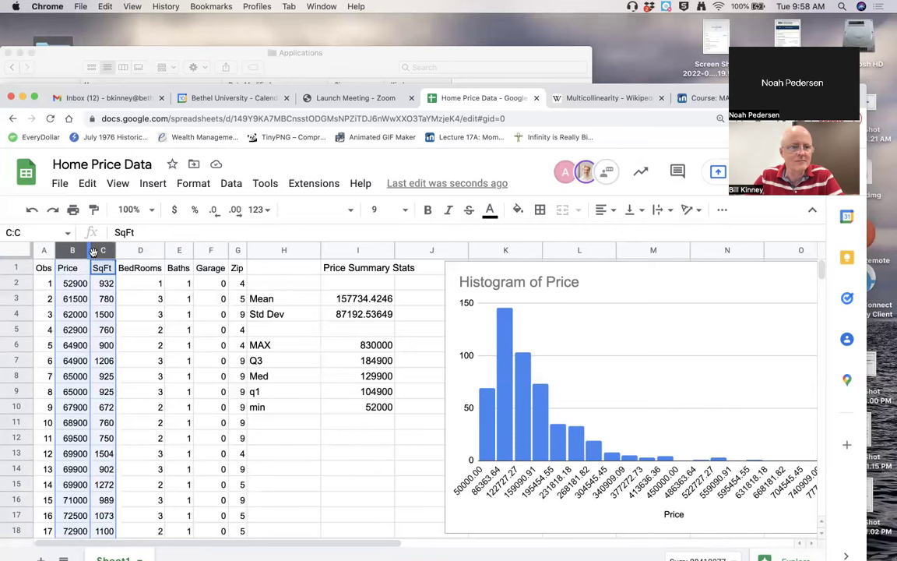
{"action": "left_click", "coordinate": [150, 183]}
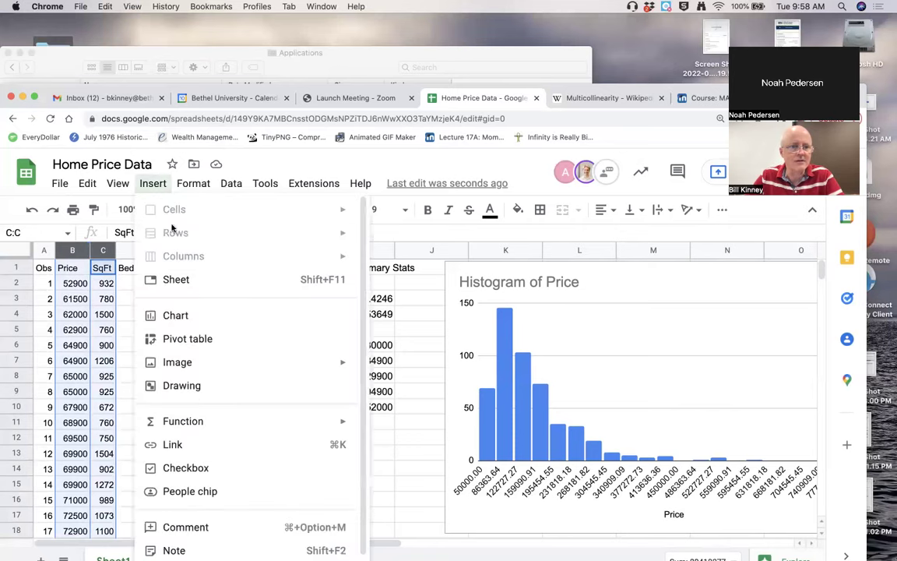
{"action": "left_click", "coordinate": [295, 320]}
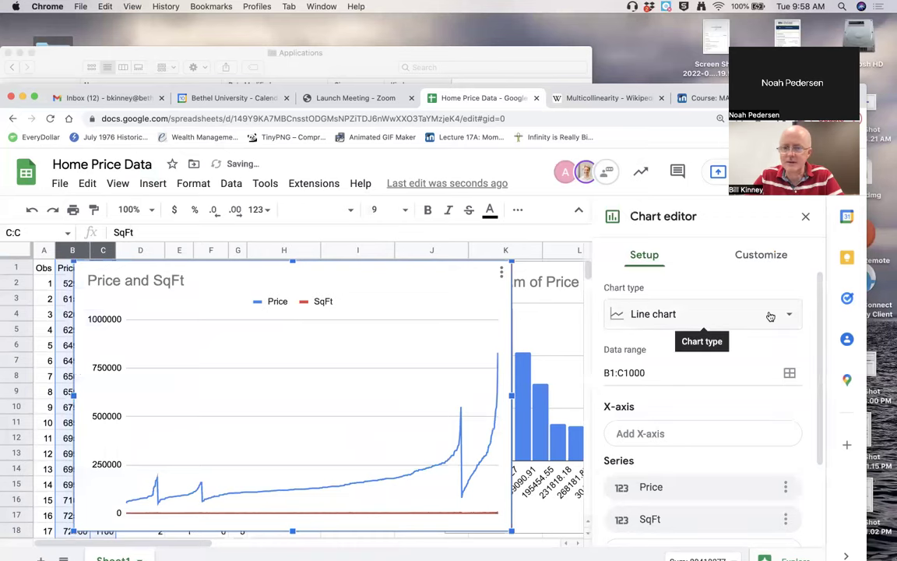
Change the Price and SqFt chart to a scatter chart and close the chart editor
{"action": "left_click", "coordinate": [770, 315]}
{"action": "left_click", "coordinate": [749, 389]}
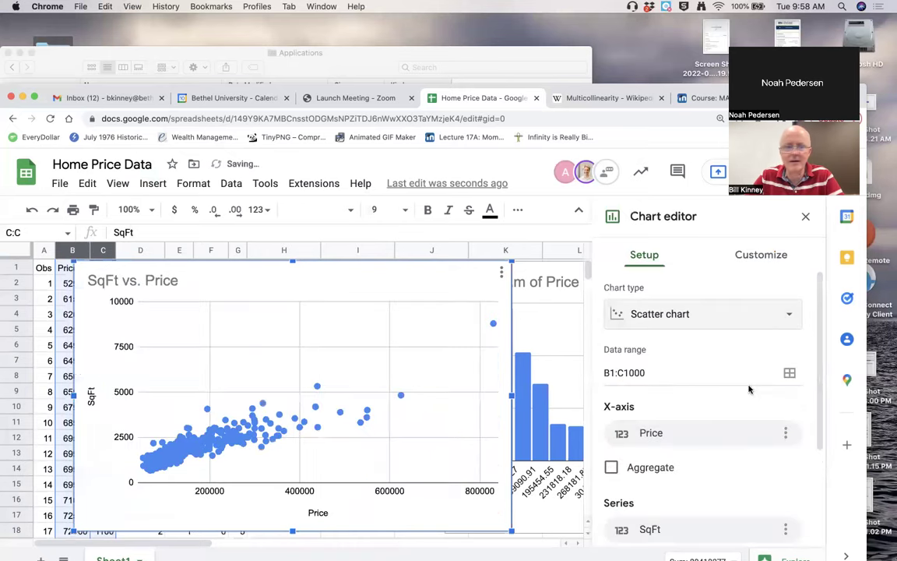
{"action": "scroll", "coordinate": [749, 388], "scroll_direction": "down", "scroll_amount": 1}
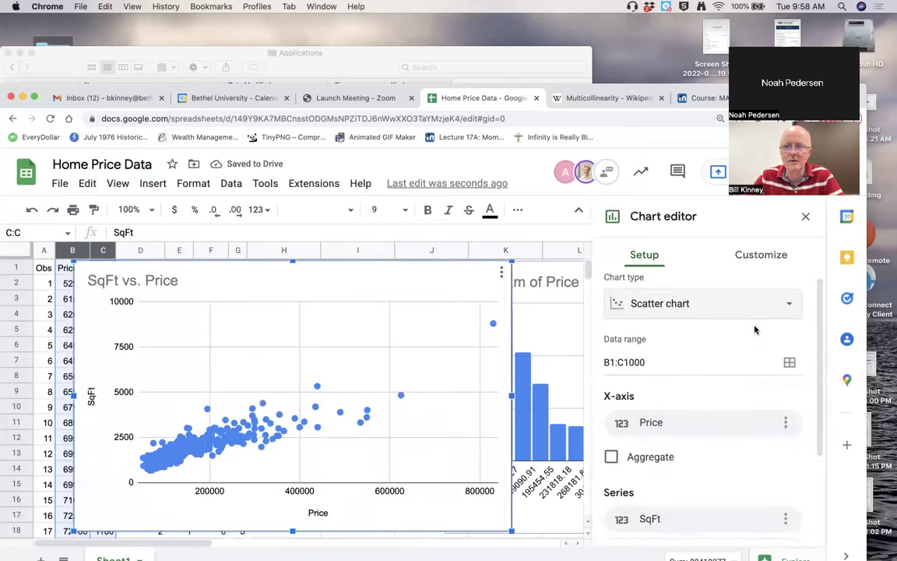
{"action": "left_click", "coordinate": [806, 217]}
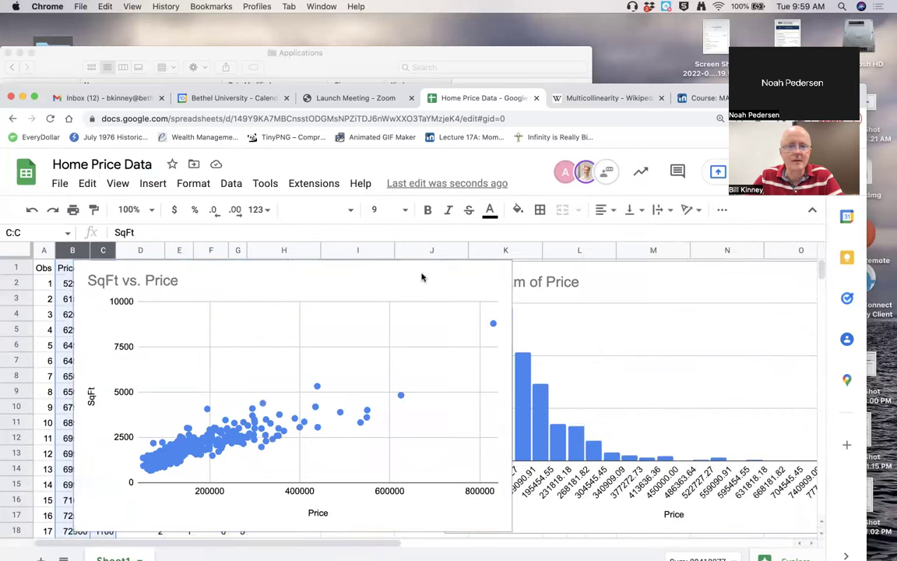
Move the SqFt vs. Price scatter chart below the price histogram and select cell I26
{"action": "left_click", "coordinate": [439, 334]}
{"action": "left_click", "coordinate": [530, 506]}
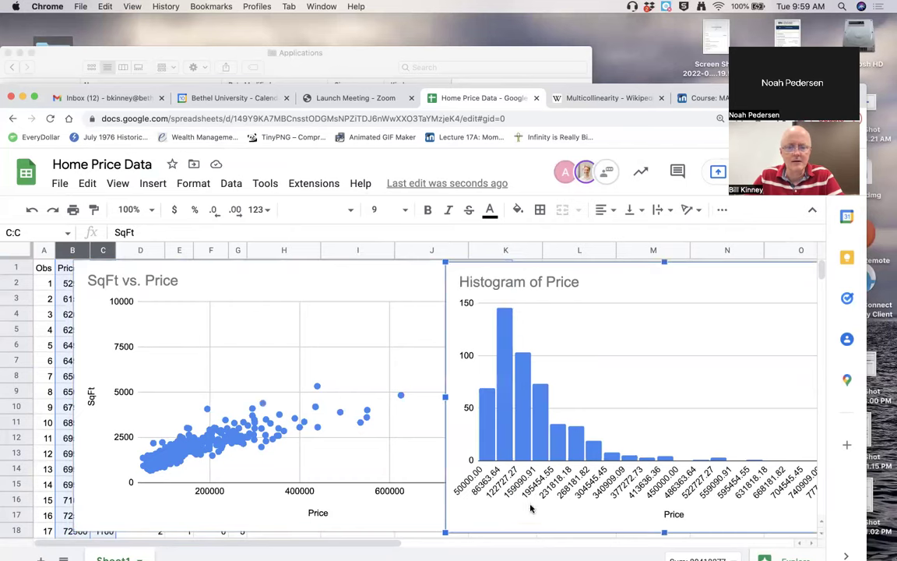
{"action": "left_click", "coordinate": [287, 277]}
{"action": "left_click_drag", "start_coordinate": [287, 276], "coordinate": [541, 471]}
{"action": "scroll", "coordinate": [541, 472], "scroll_direction": "down", "scroll_amount": 3}
{"action": "scroll", "coordinate": [541, 470], "scroll_direction": "down", "scroll_amount": 2}
{"action": "scroll", "coordinate": [541, 471], "scroll_direction": "up", "scroll_amount": 3}
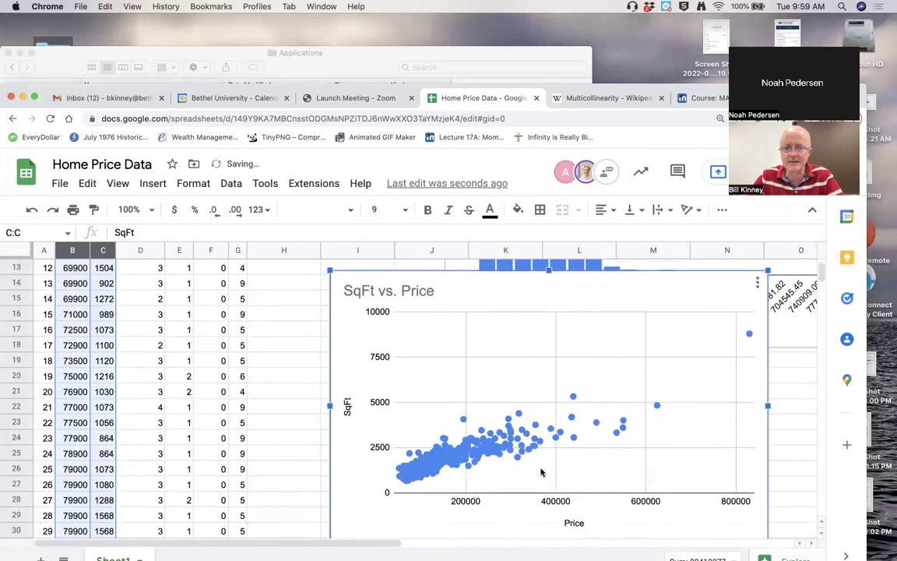
{"action": "left_click_drag", "start_coordinate": [529, 309], "coordinate": [579, 389]}
{"action": "scroll", "coordinate": [348, 400], "scroll_direction": "down", "scroll_amount": 3}
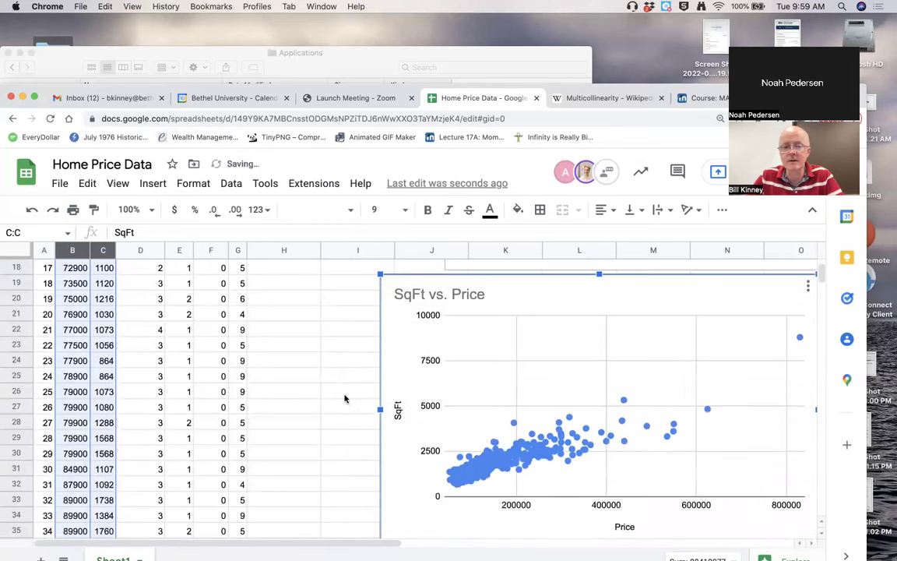
{"action": "left_click", "coordinate": [343, 398]}
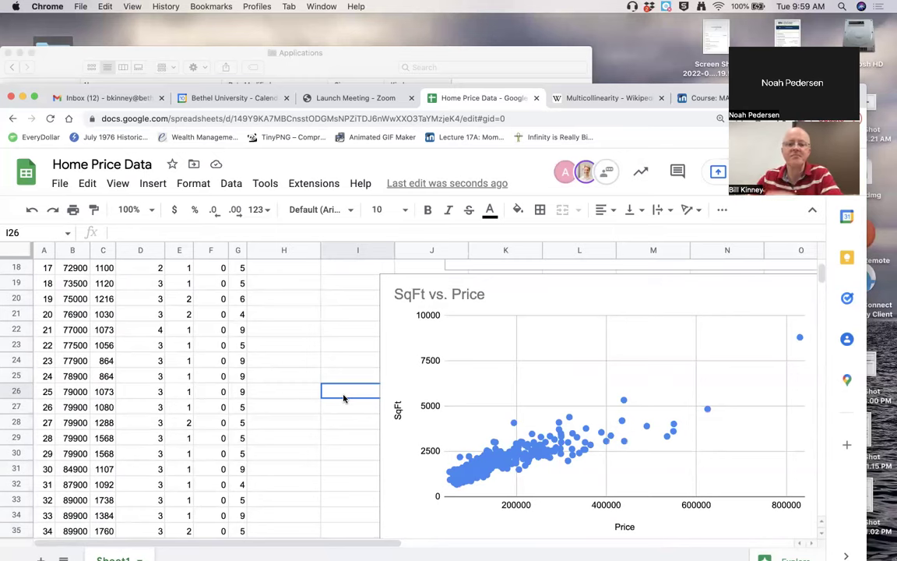
Open the scatter chart for editing and examine its Series settings and the other customization categories
{"action": "left_click", "coordinate": [467, 461]}
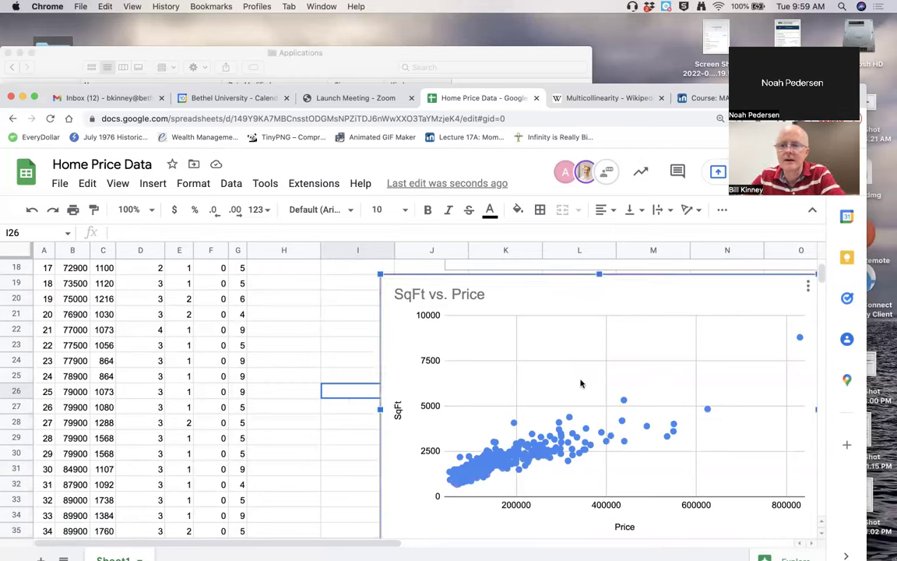
{"action": "left_click", "coordinate": [808, 292]}
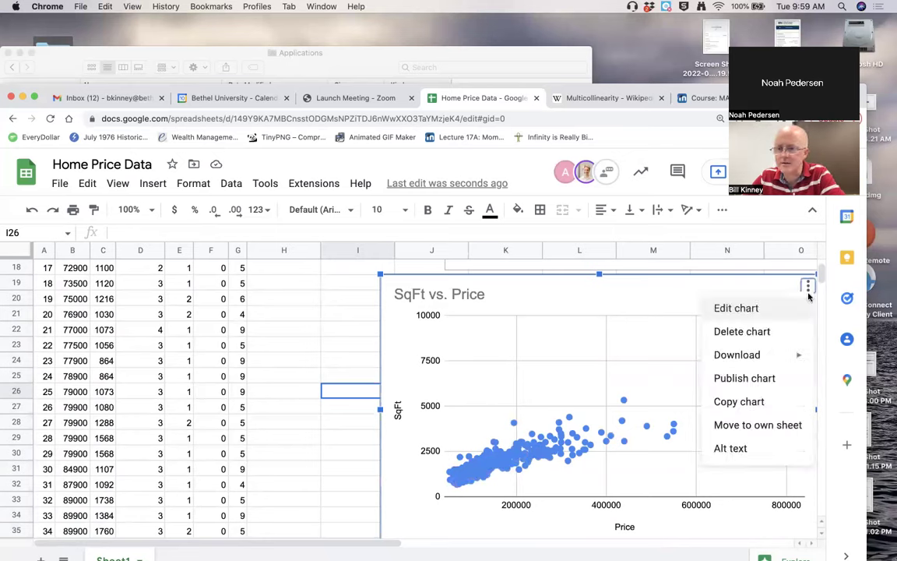
{"action": "left_click", "coordinate": [759, 310]}
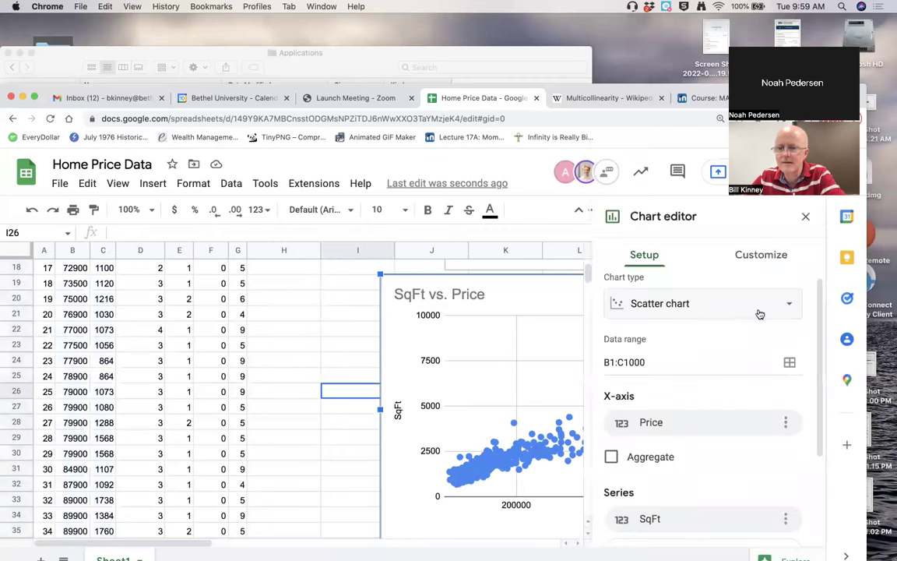
{"action": "left_click", "coordinate": [761, 257]}
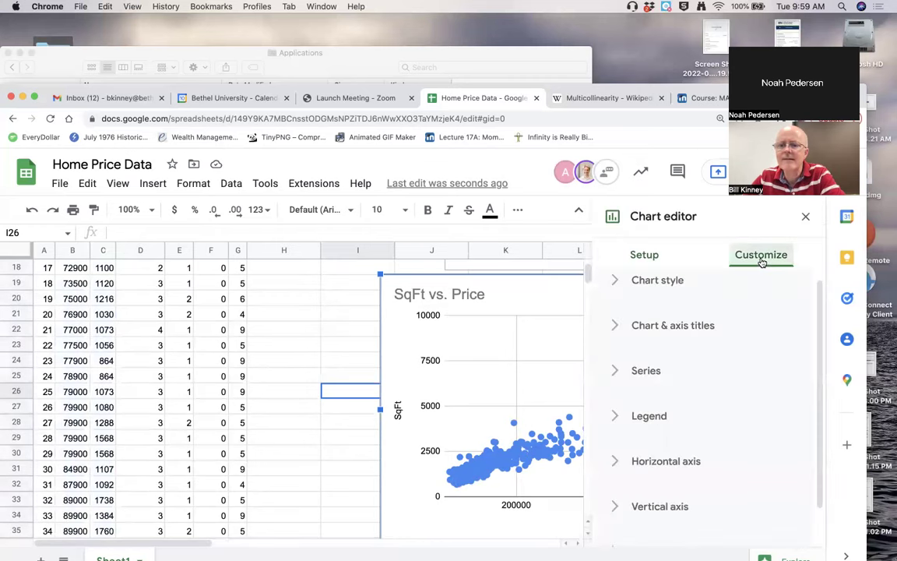
{"action": "left_click", "coordinate": [673, 371]}
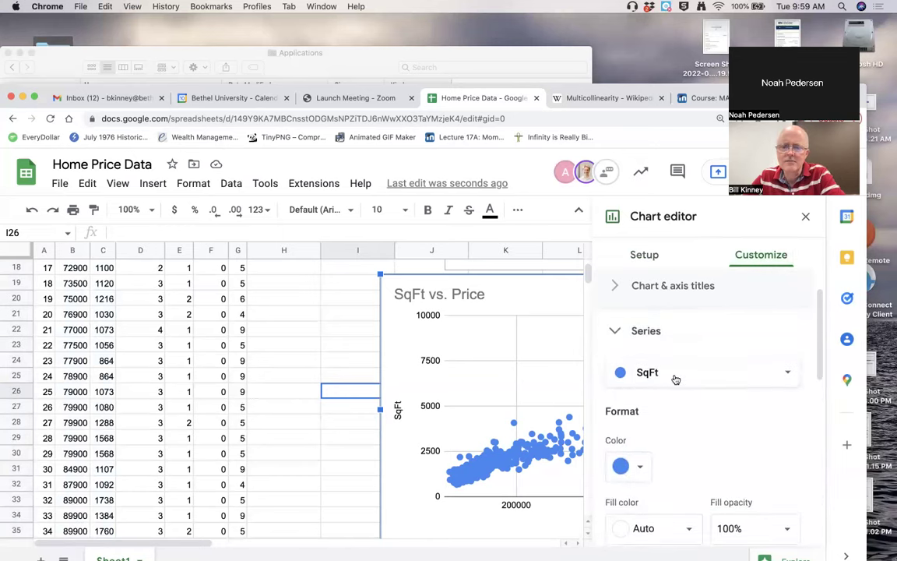
{"action": "left_click", "coordinate": [658, 328]}
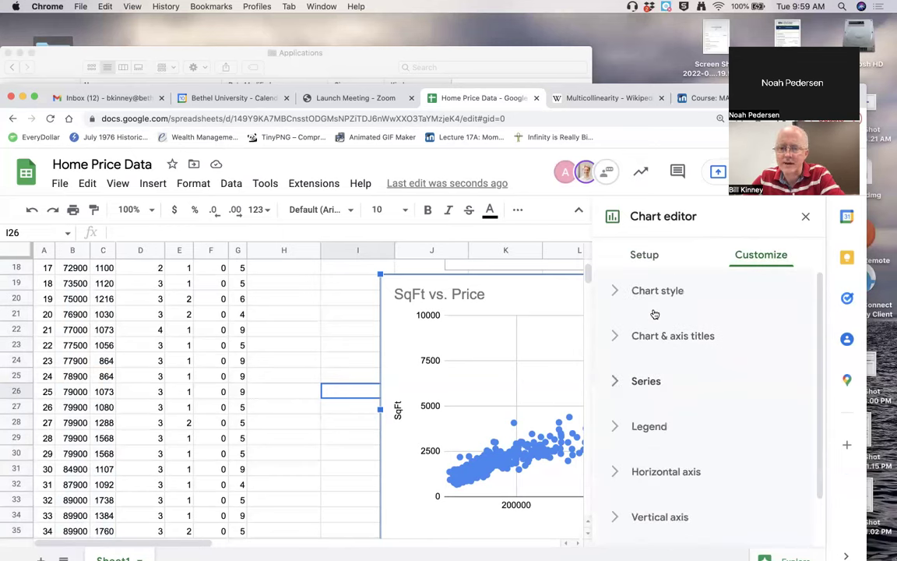
{"action": "scroll", "coordinate": [656, 394], "scroll_direction": "down", "scroll_amount": 3}
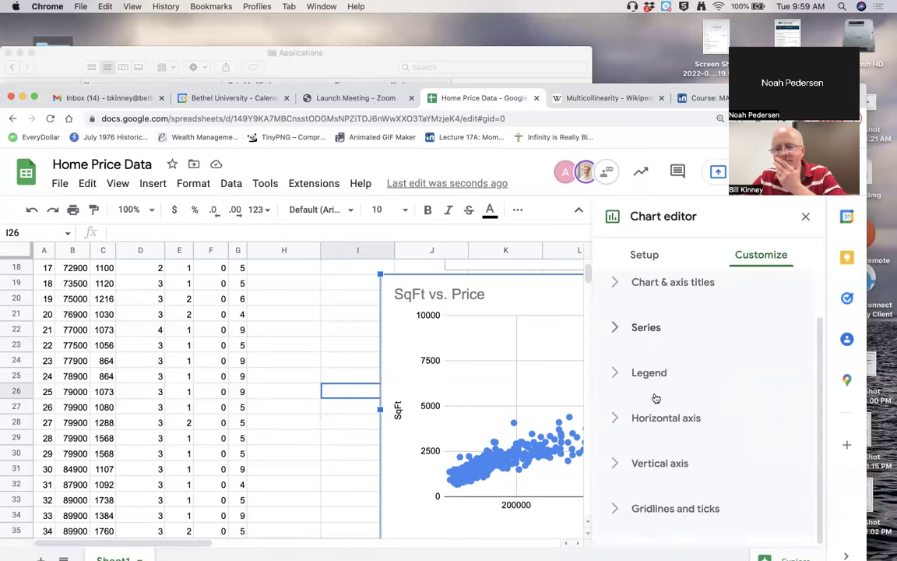
{"action": "scroll", "coordinate": [655, 374], "scroll_direction": "up", "scroll_amount": 1}
Try to swap the scatter chart's axes by switching its rows and columns
{"action": "left_click", "coordinate": [644, 255]}
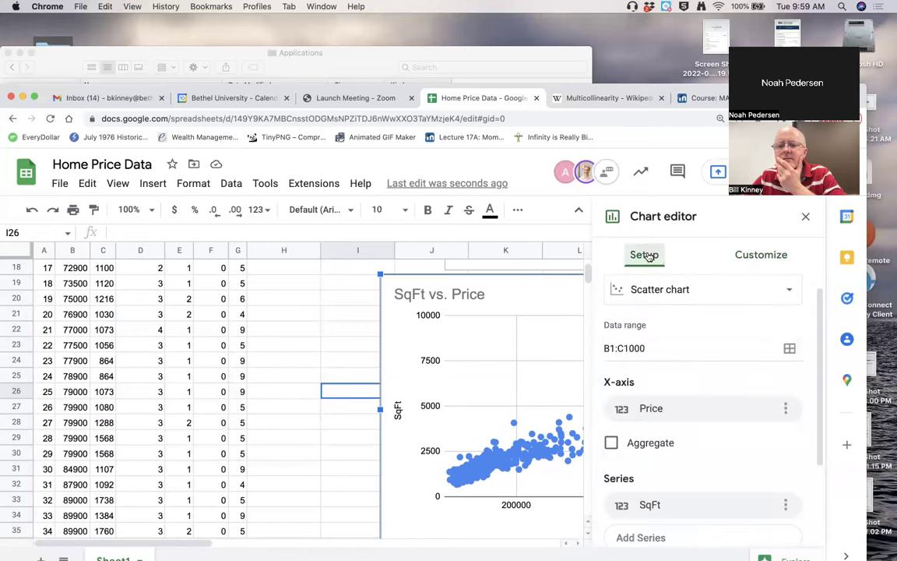
{"action": "scroll", "coordinate": [680, 394], "scroll_direction": "down", "scroll_amount": 1}
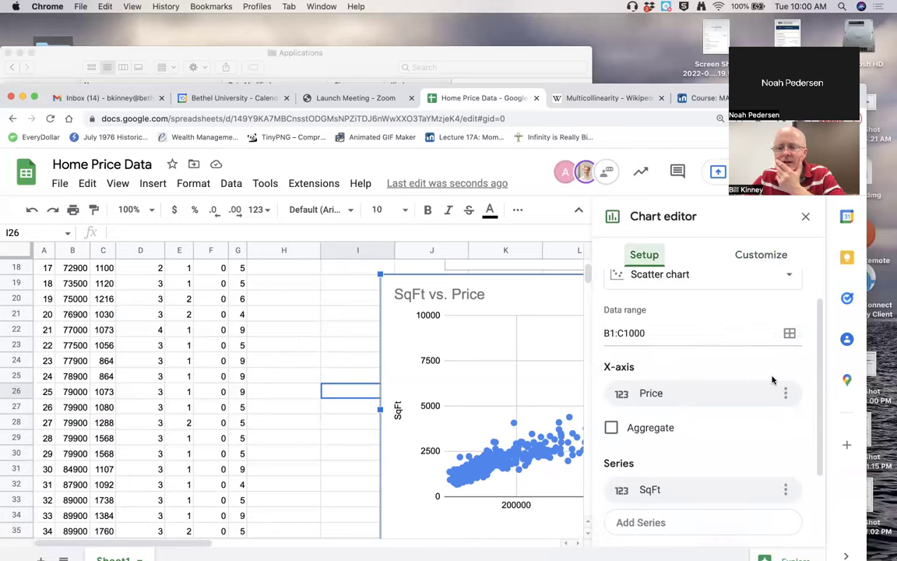
{"action": "scroll", "coordinate": [773, 379], "scroll_direction": "down", "scroll_amount": 2}
{"action": "left_click", "coordinate": [785, 453]}
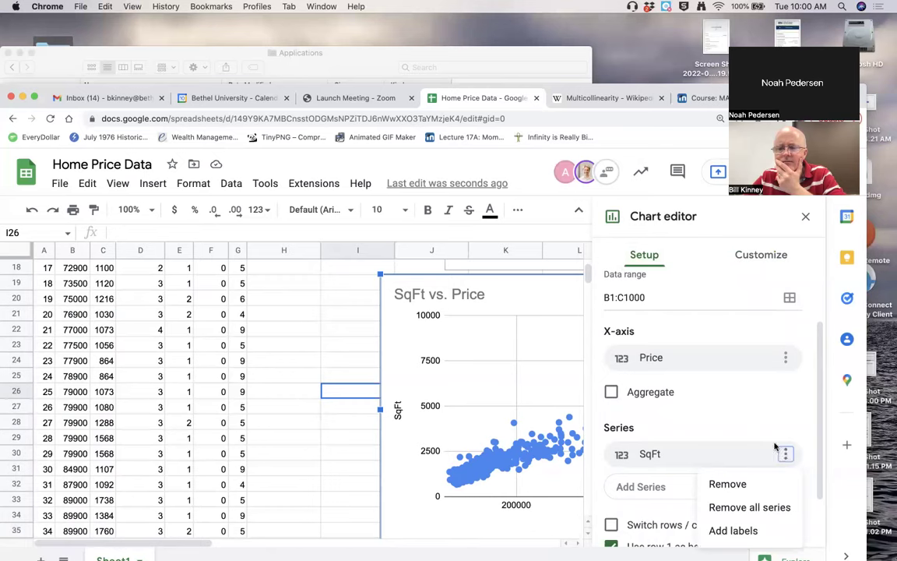
{"action": "scroll", "coordinate": [644, 490], "scroll_direction": "down", "scroll_amount": 2}
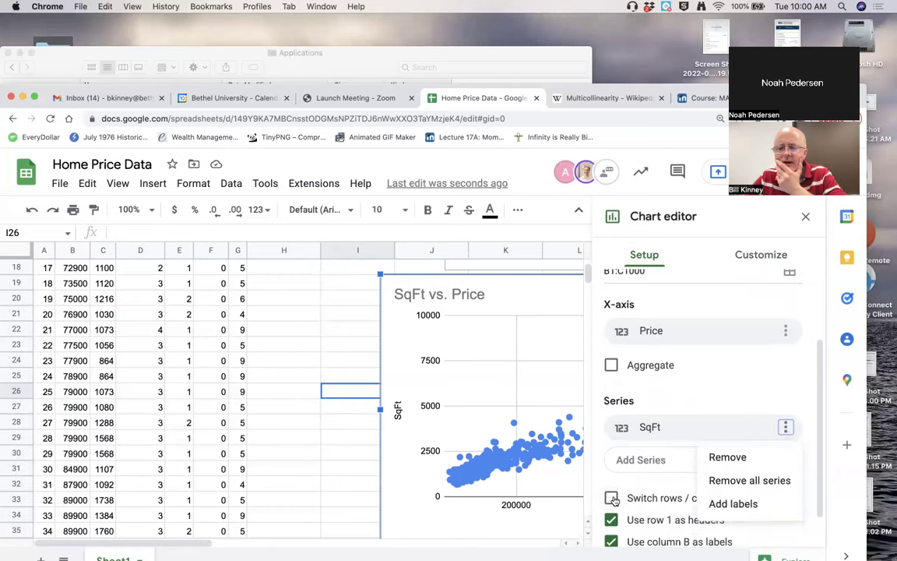
{"action": "left_click", "coordinate": [614, 499]}
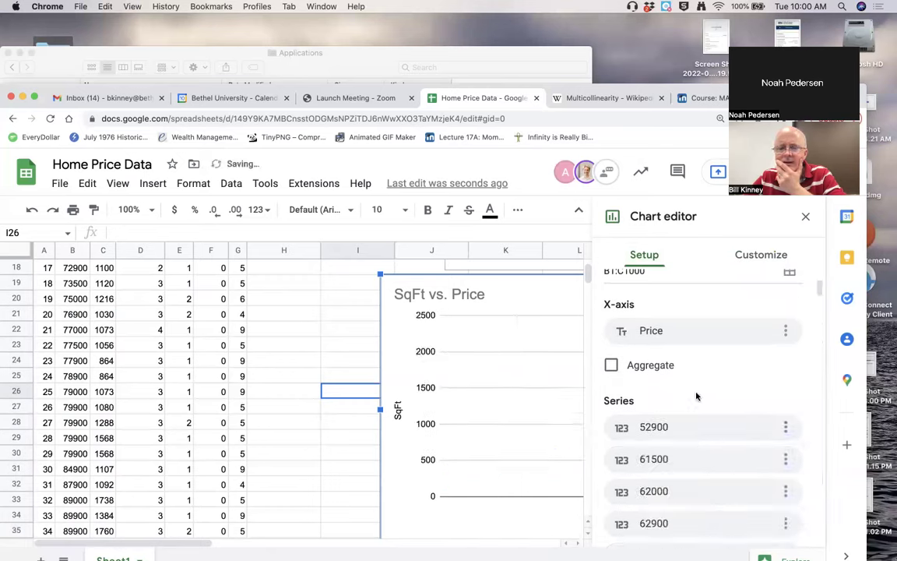
Examine the plot area and the series list of the chart with switched rows and columns
{"action": "double_click", "coordinate": [505, 366]}
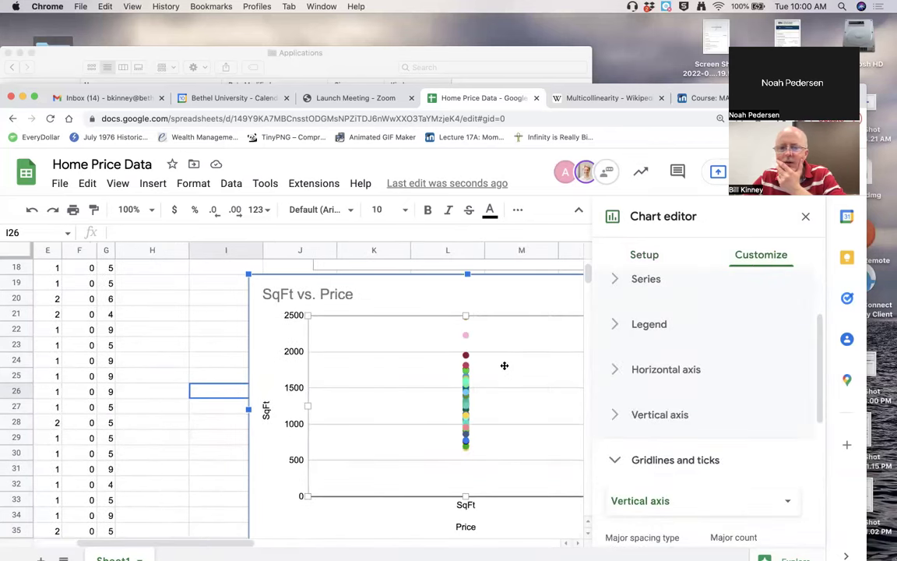
{"action": "left_click", "coordinate": [647, 255]}
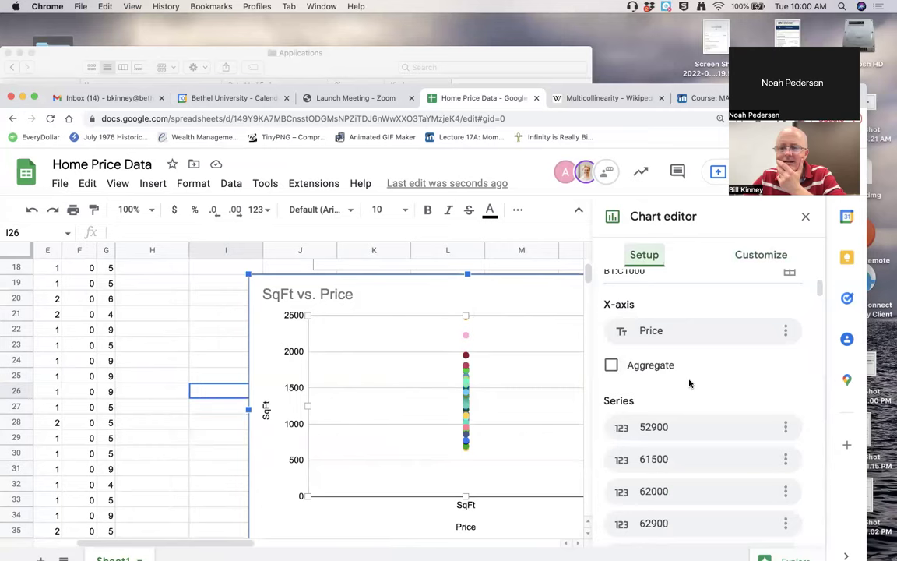
{"action": "scroll", "coordinate": [681, 386], "scroll_direction": "down", "scroll_amount": 2}
{"action": "scroll", "coordinate": [682, 387], "scroll_direction": "up", "scroll_amount": 1}
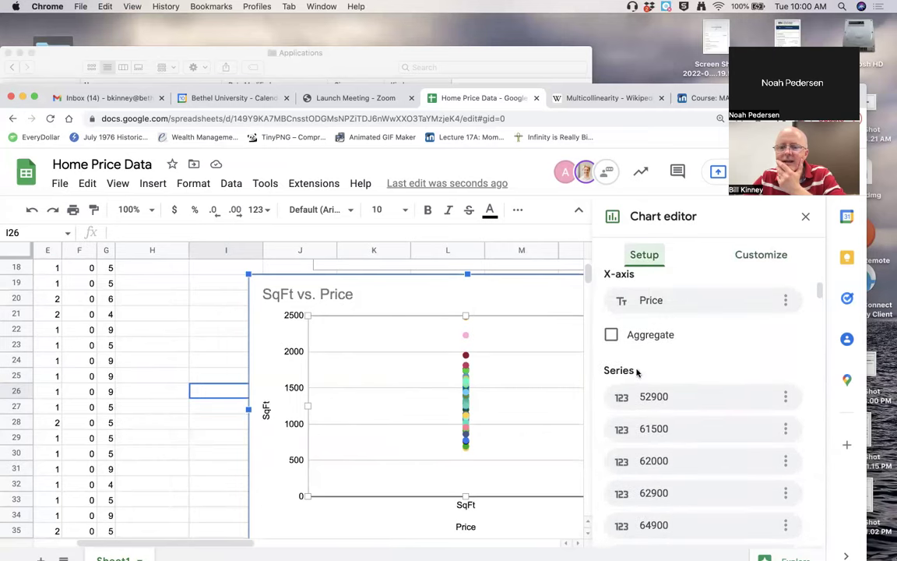
{"action": "scroll", "coordinate": [629, 389], "scroll_direction": "down", "scroll_amount": 12}
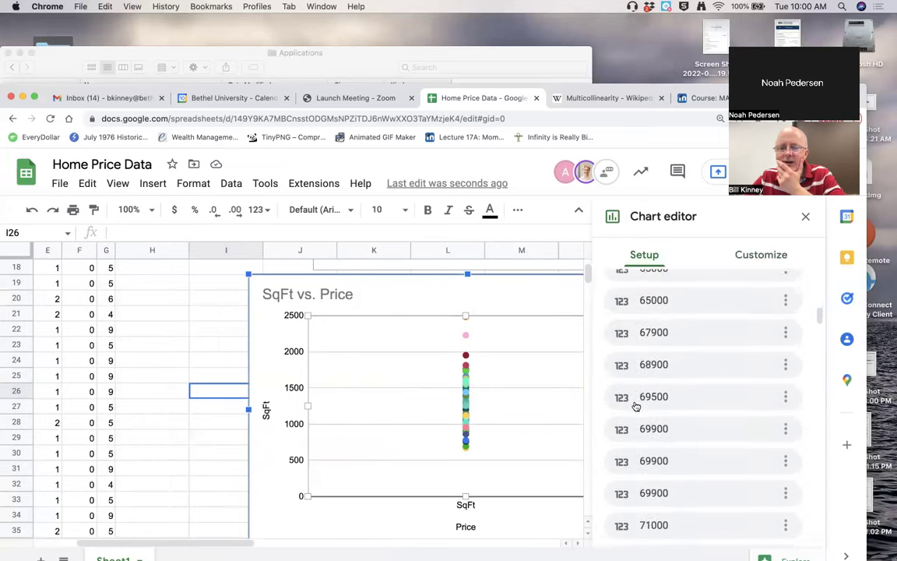
{"action": "scroll", "coordinate": [635, 406], "scroll_direction": "up", "scroll_amount": 12}
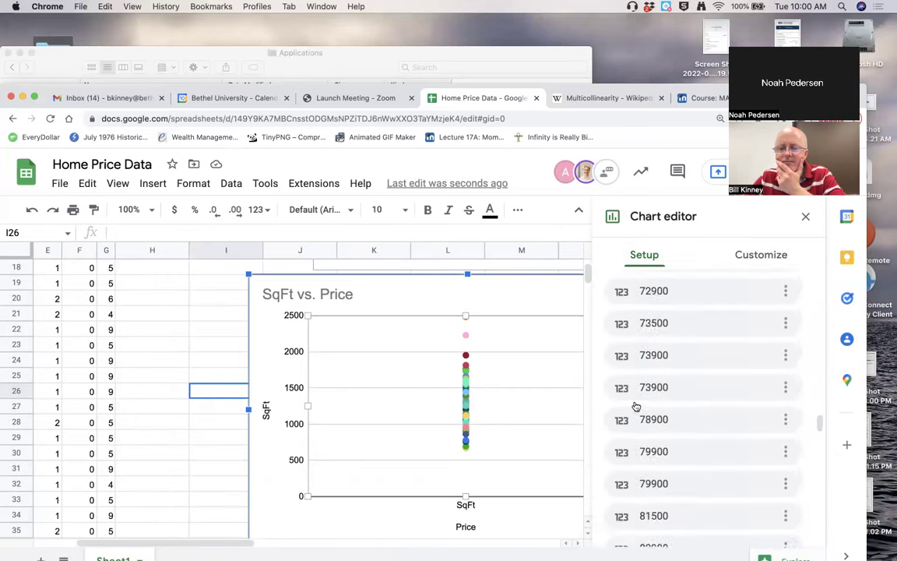
{"action": "scroll", "coordinate": [636, 405], "scroll_direction": "up", "scroll_amount": 3}
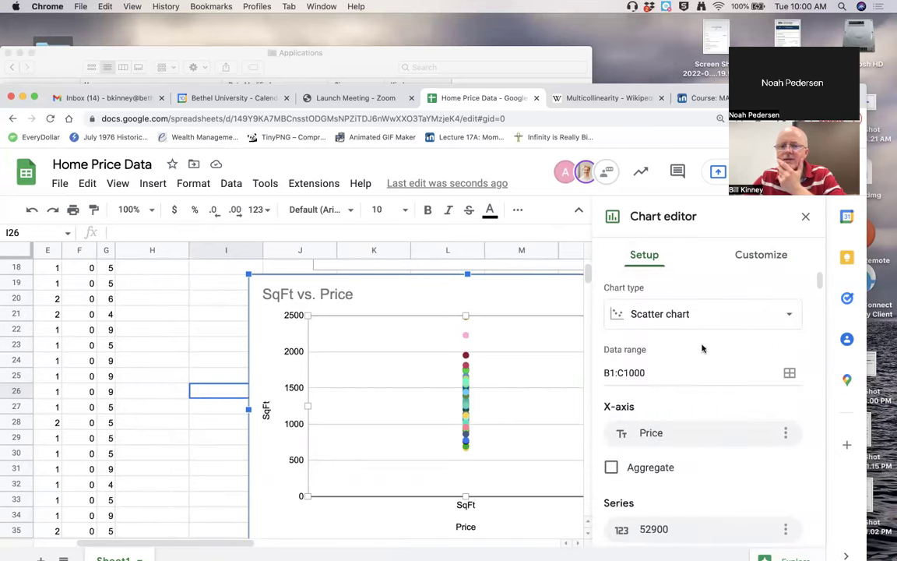
Close the chart editor and delete the SqFt vs. Price chart
{"action": "left_click", "coordinate": [805, 216]}
{"action": "left_click", "coordinate": [419, 293]}
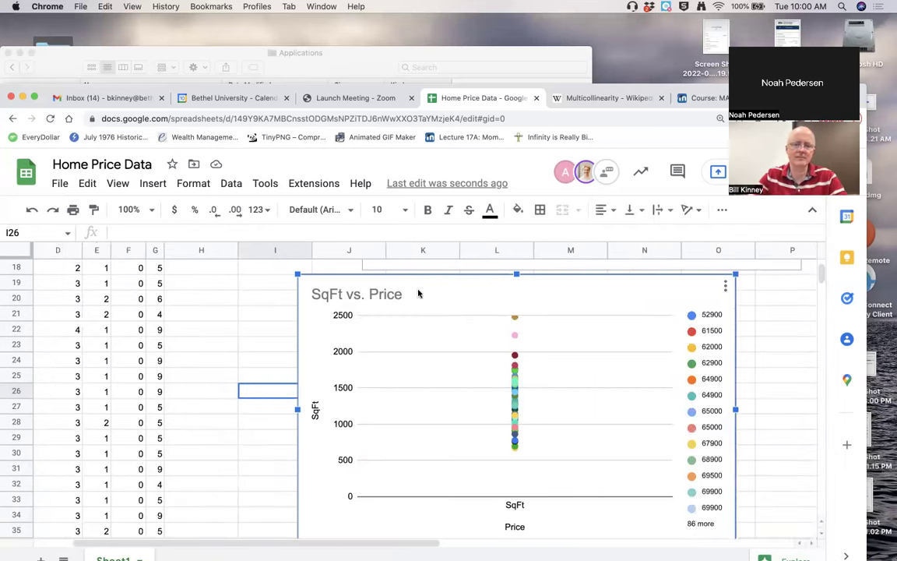
{"action": "key", "text": "Delete"}
Move the price histogram over to start in column M, clearing the columns beside the summary statistics
{"action": "scroll", "coordinate": [283, 310], "scroll_direction": "up", "scroll_amount": 5}
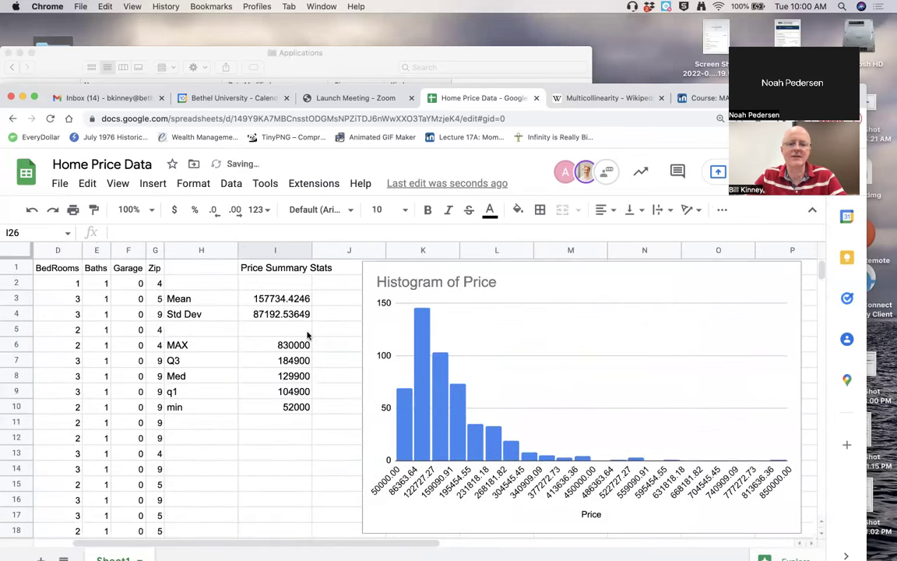
{"action": "left_click_drag", "start_coordinate": [533, 270], "coordinate": [762, 272]}
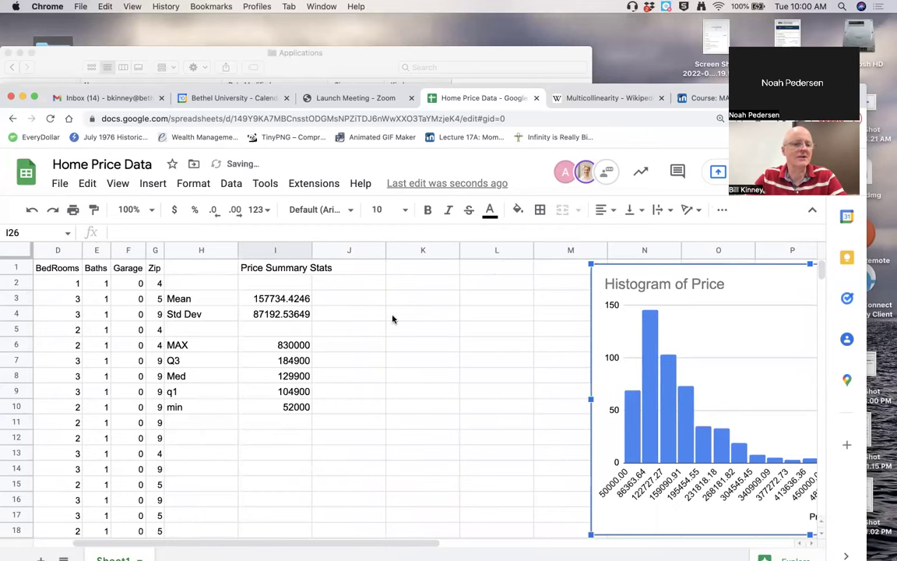
Copy the entire SqFt column C into column K, beside the price summary statistics
{"action": "scroll", "coordinate": [392, 316], "scroll_direction": "left", "scroll_amount": 3}
{"action": "scroll", "coordinate": [392, 316], "scroll_direction": "down", "scroll_amount": 1}
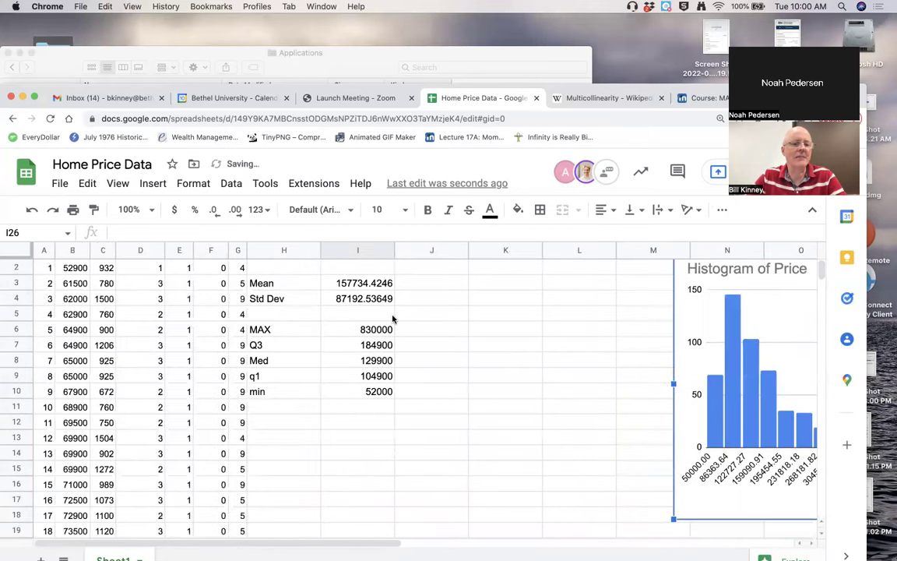
{"action": "left_click", "coordinate": [101, 250]}
{"action": "scroll", "coordinate": [111, 298], "scroll_direction": "up", "scroll_amount": 1}
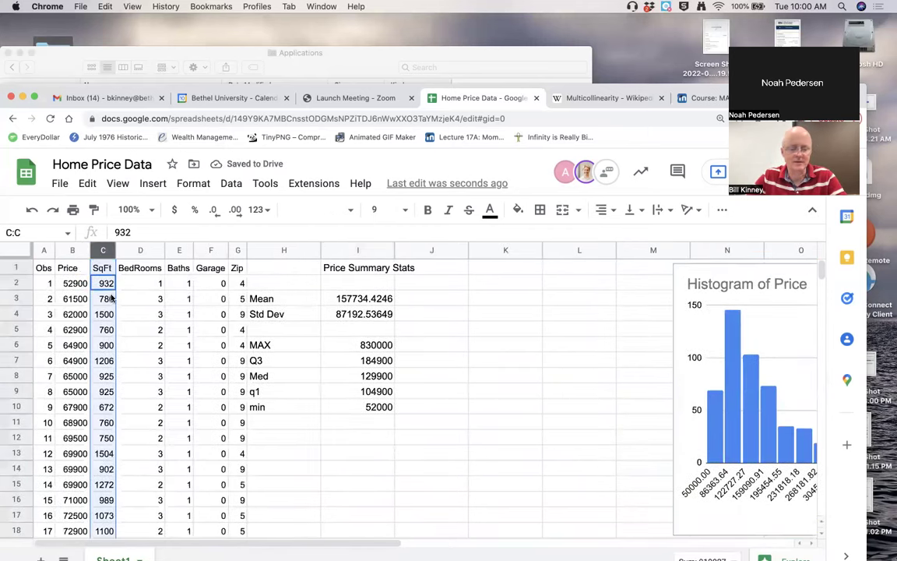
{"action": "key", "text": "super+c"}
{"action": "left_click", "coordinate": [530, 271]}
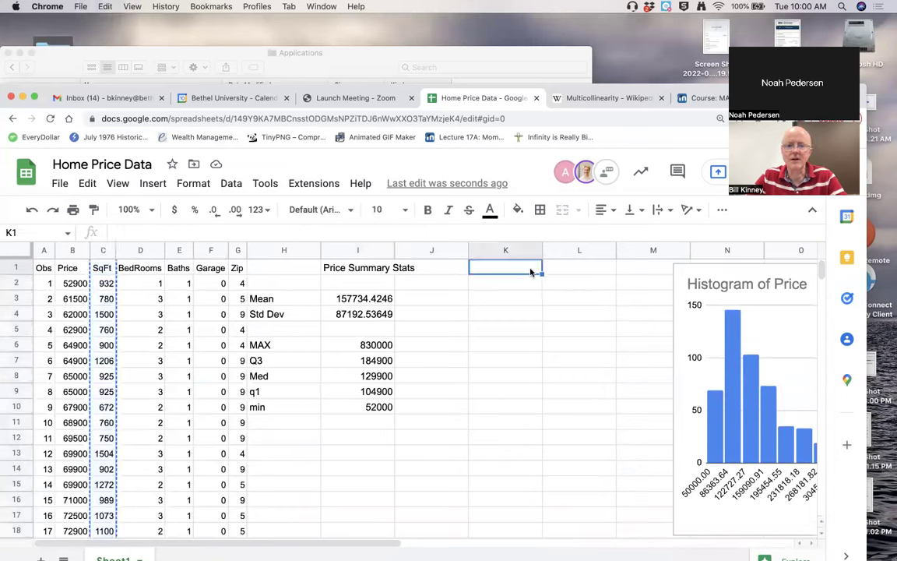
{"action": "key", "text": "super+v"}
Copy only the Price header into cell L1 and narrow column L
{"action": "left_click", "coordinate": [72, 268]}
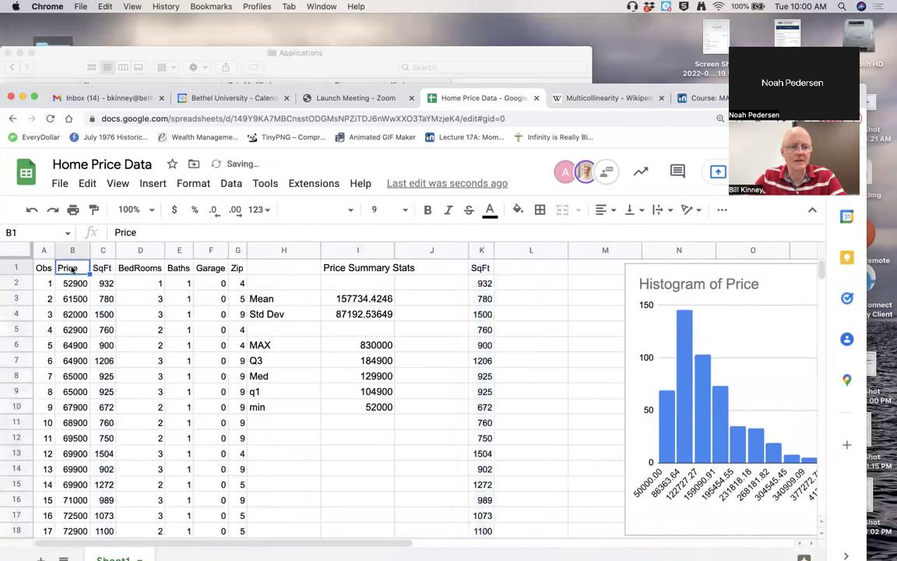
{"action": "key", "text": "super+c"}
{"action": "left_click", "coordinate": [511, 267]}
{"action": "key", "text": "super+v"}
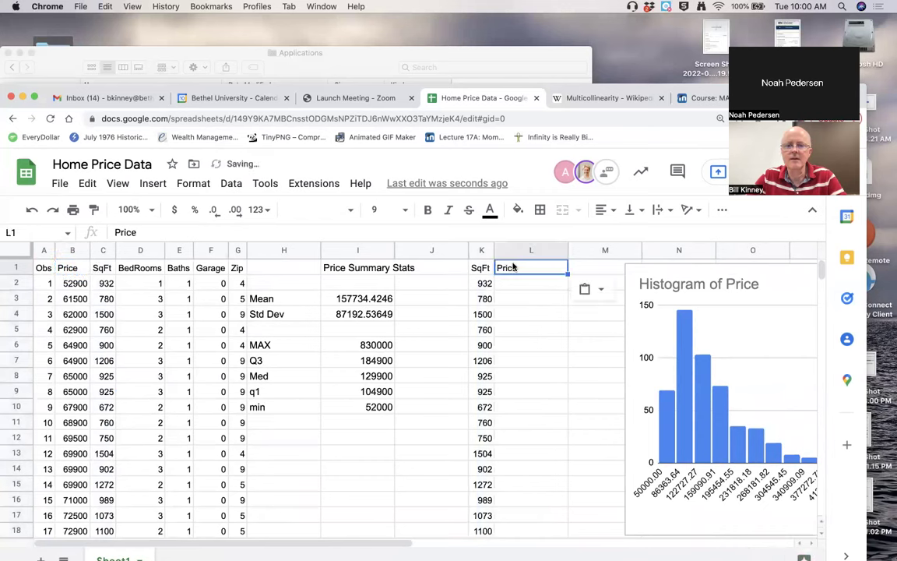
{"action": "left_click_drag", "start_coordinate": [567, 247], "coordinate": [554, 247]}
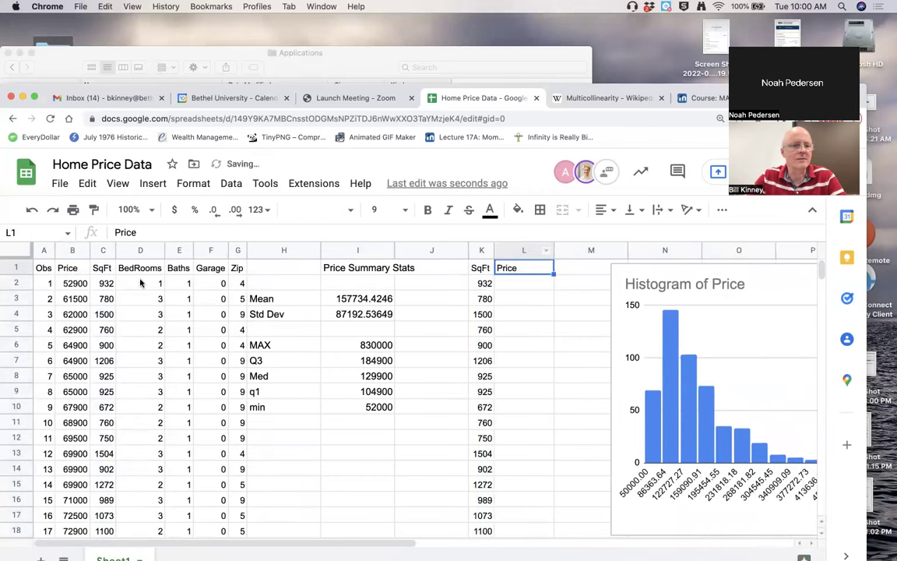
Copy the entire Price column B into column L, next to the copied SqFt values
{"action": "left_click", "coordinate": [73, 251]}
{"action": "key", "text": "super+c"}
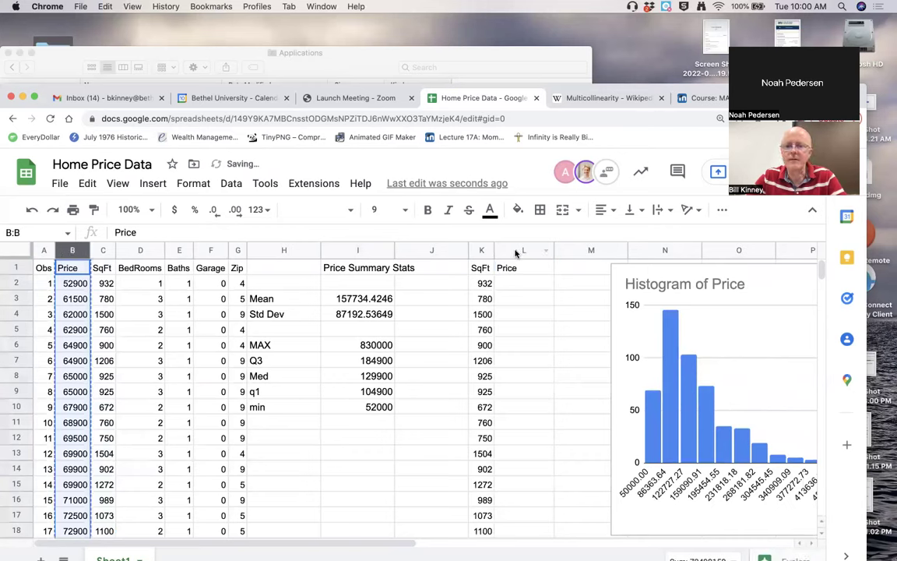
{"action": "left_click", "coordinate": [514, 251]}
{"action": "key", "text": "super+v"}
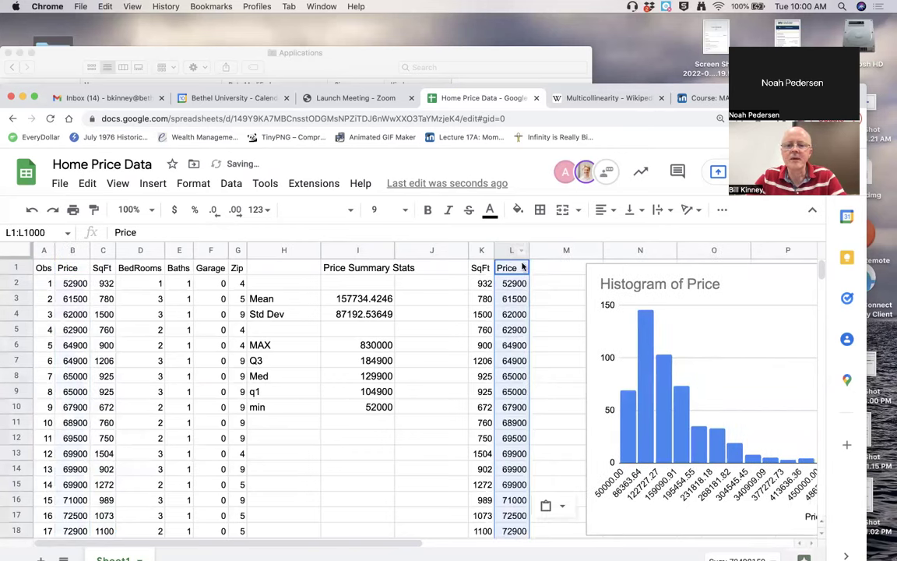
Insert a chart from columns K and L and make it a scatter chart of Price vs. SqFt
{"action": "left_click", "coordinate": [450, 312]}
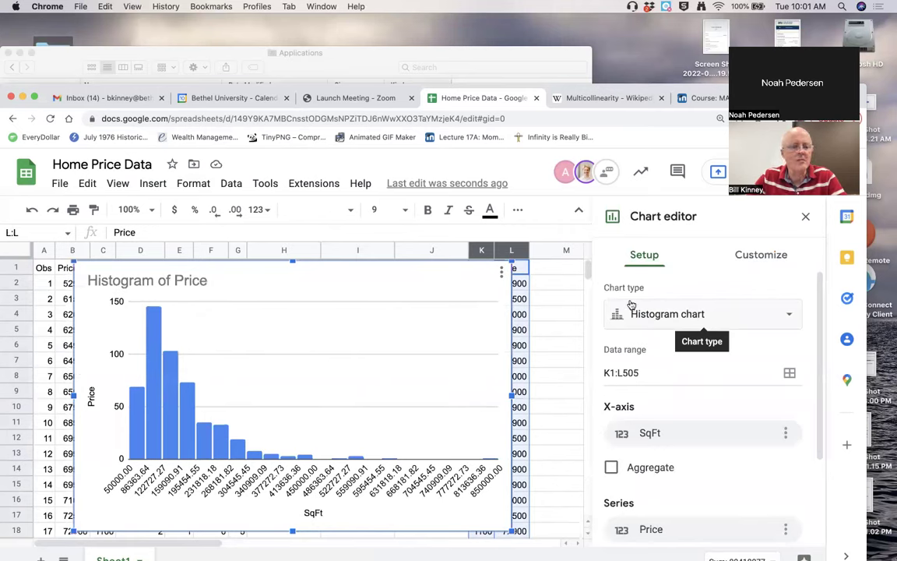
{"action": "left_click", "coordinate": [699, 313]}
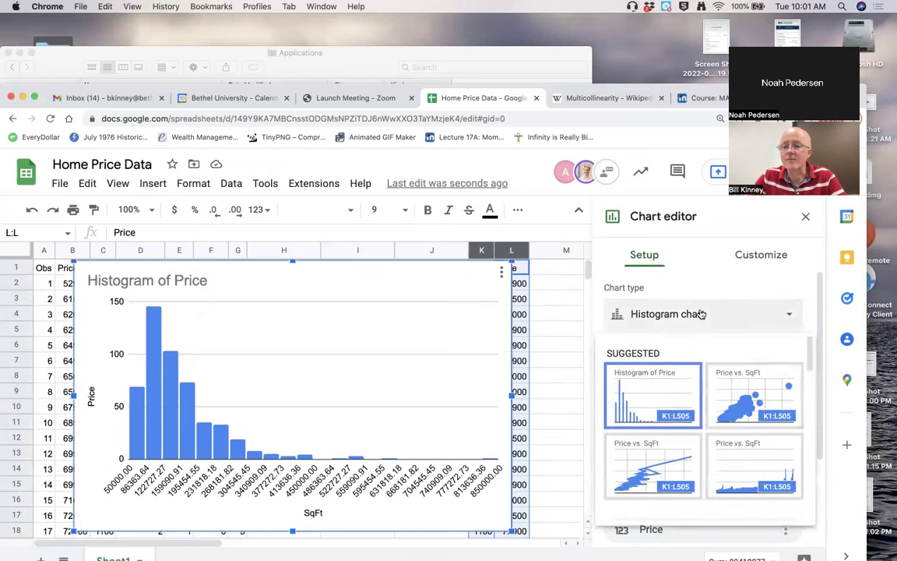
{"action": "left_click", "coordinate": [754, 397]}
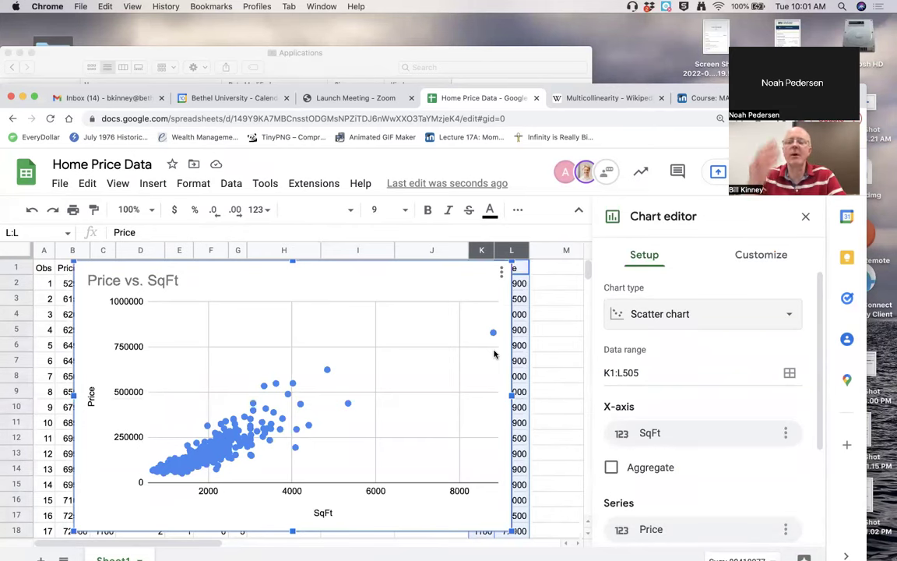
{"action": "left_click", "coordinate": [805, 219]}
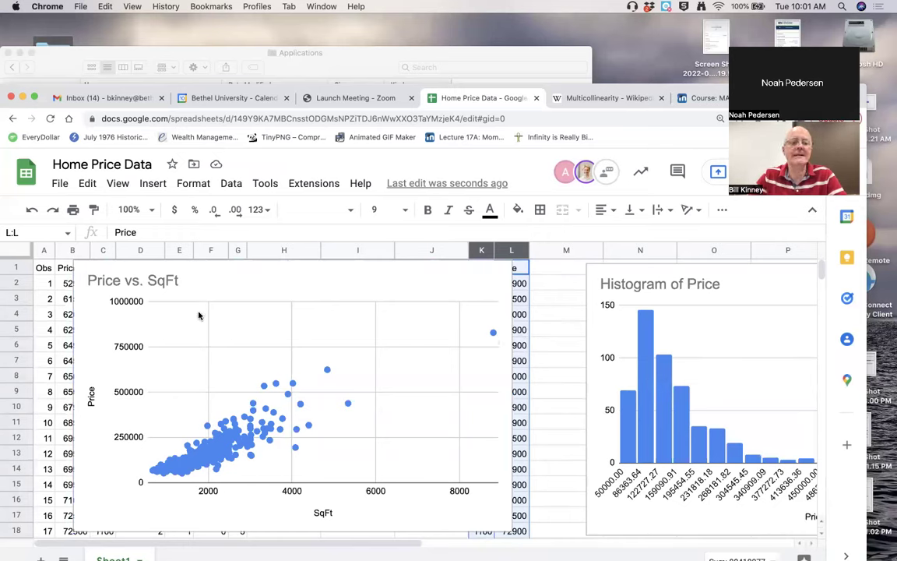
Move the Price vs. SqFt chart down so it starts in column H at about row 7
{"action": "left_click", "coordinate": [183, 260]}
{"action": "left_click_drag", "start_coordinate": [182, 243], "coordinate": [507, 423]}
{"action": "scroll", "coordinate": [420, 360], "scroll_direction": "down", "scroll_amount": 2}
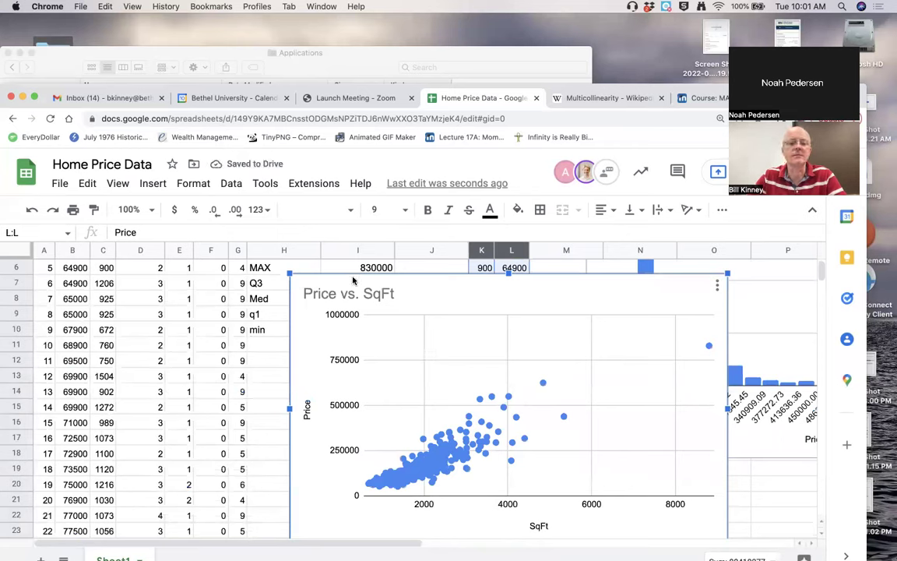
{"action": "left_click_drag", "start_coordinate": [343, 275], "coordinate": [328, 276]}
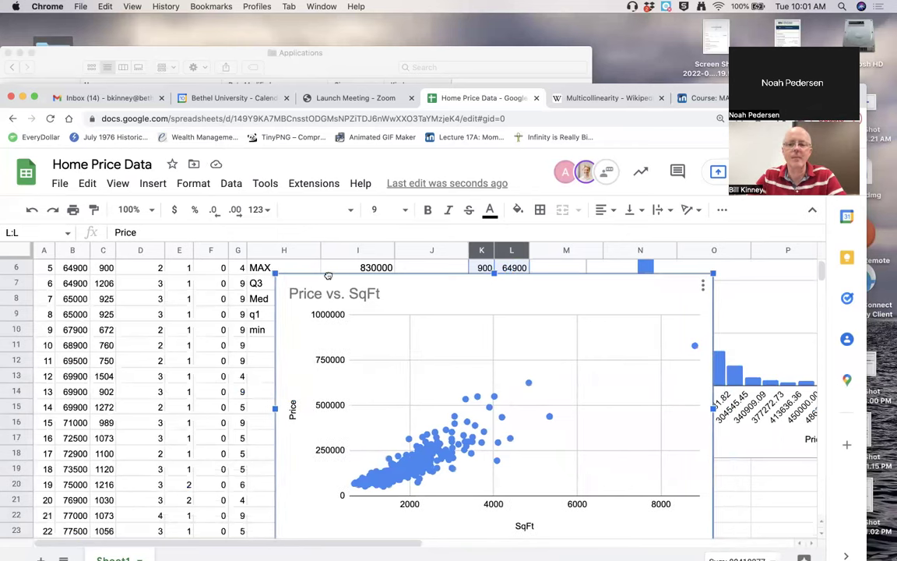
Add a linear trendline to the Price series of the Price vs. SqFt chart
{"action": "left_click", "coordinate": [703, 286]}
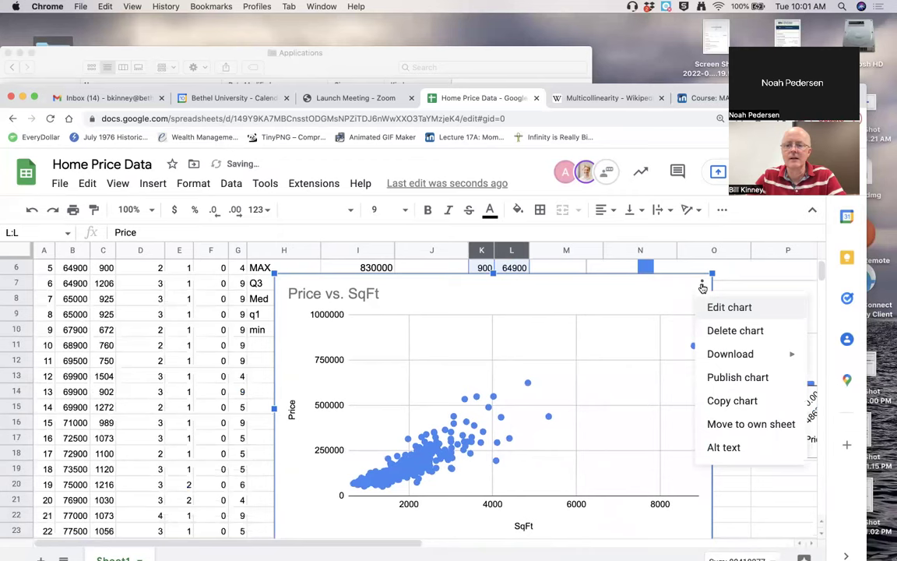
{"action": "left_click", "coordinate": [732, 308]}
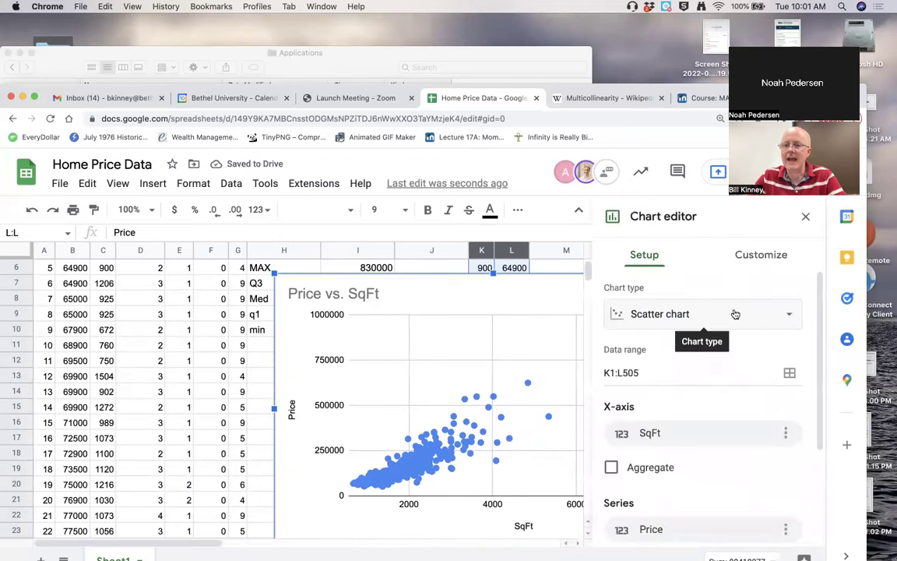
{"action": "left_click", "coordinate": [761, 257]}
{"action": "left_click", "coordinate": [649, 381]}
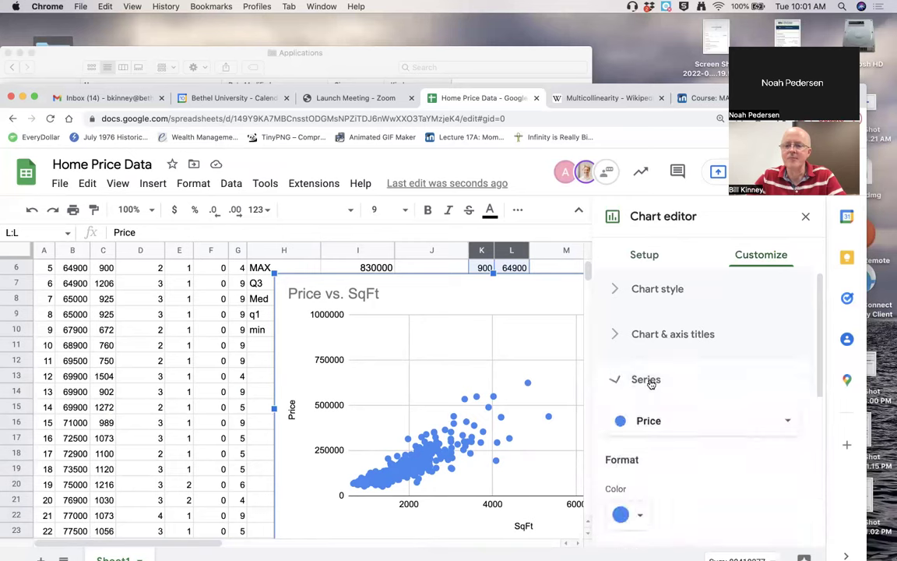
{"action": "scroll", "coordinate": [651, 382], "scroll_direction": "down", "scroll_amount": 3}
{"action": "left_click", "coordinate": [613, 455]}
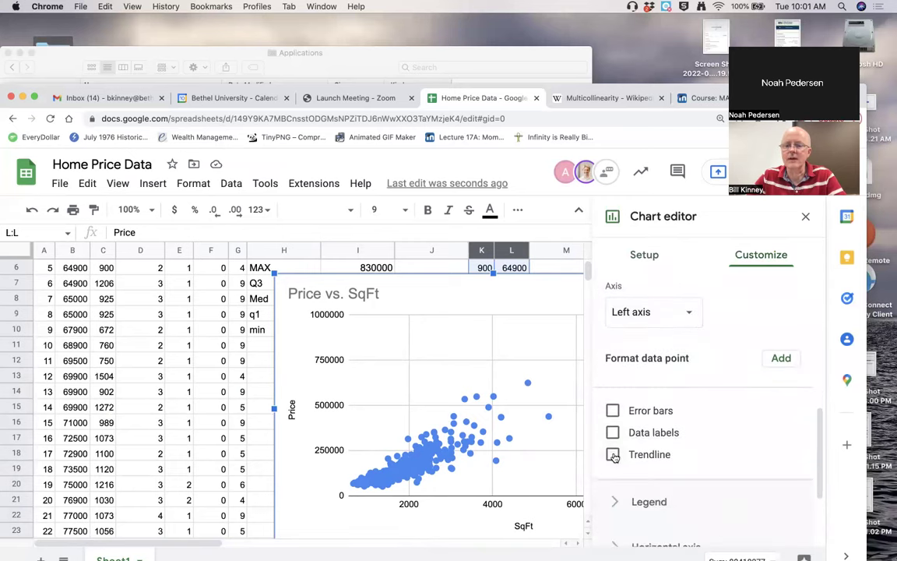
Show R² for the trendline, label it with its equation, and close the chart editor
{"action": "scroll", "coordinate": [630, 422], "scroll_direction": "down", "scroll_amount": 6}
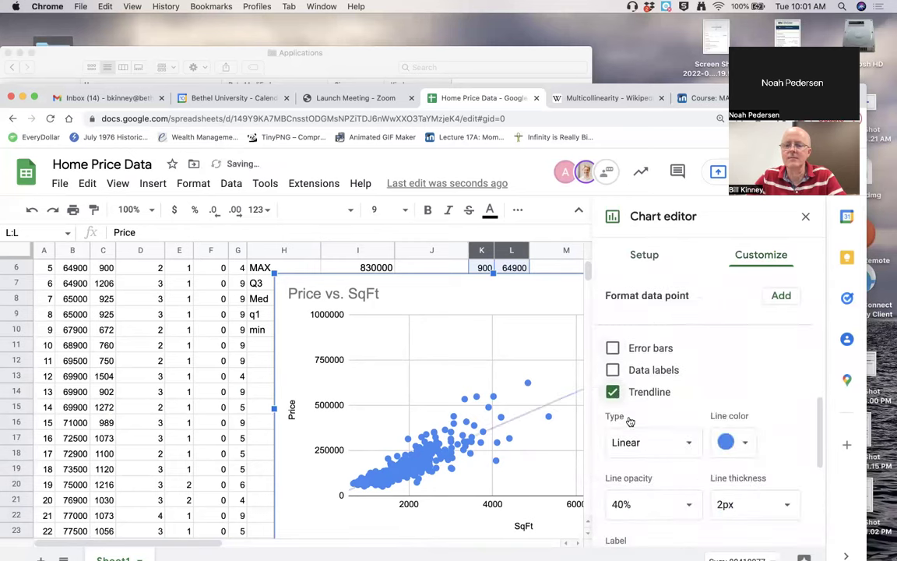
{"action": "left_click", "coordinate": [613, 424]}
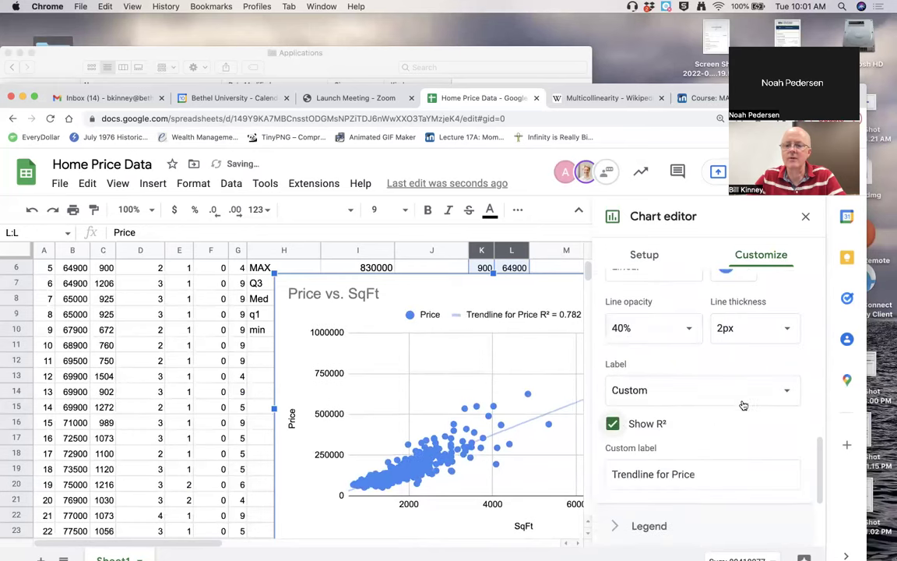
{"action": "left_click", "coordinate": [767, 393]}
{"action": "left_click", "coordinate": [688, 410]}
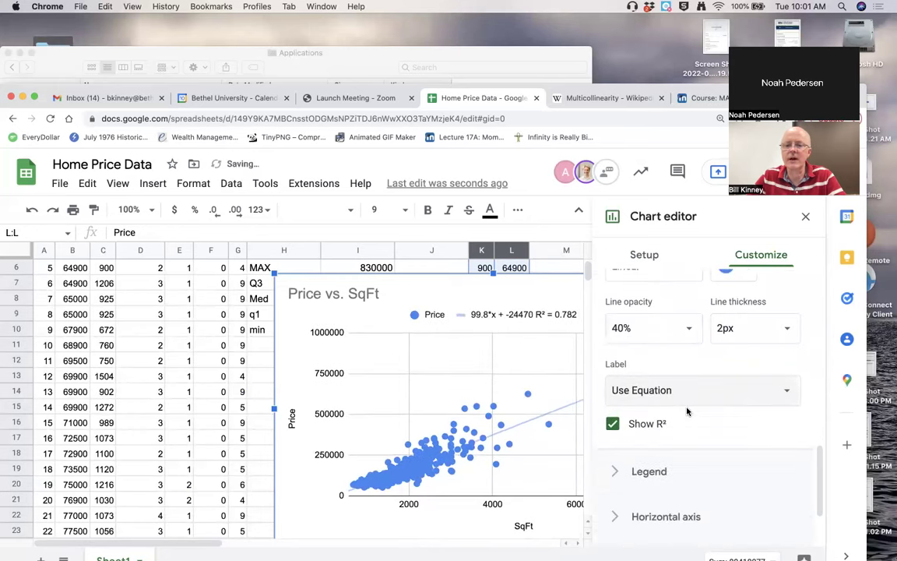
{"action": "left_click", "coordinate": [805, 218]}
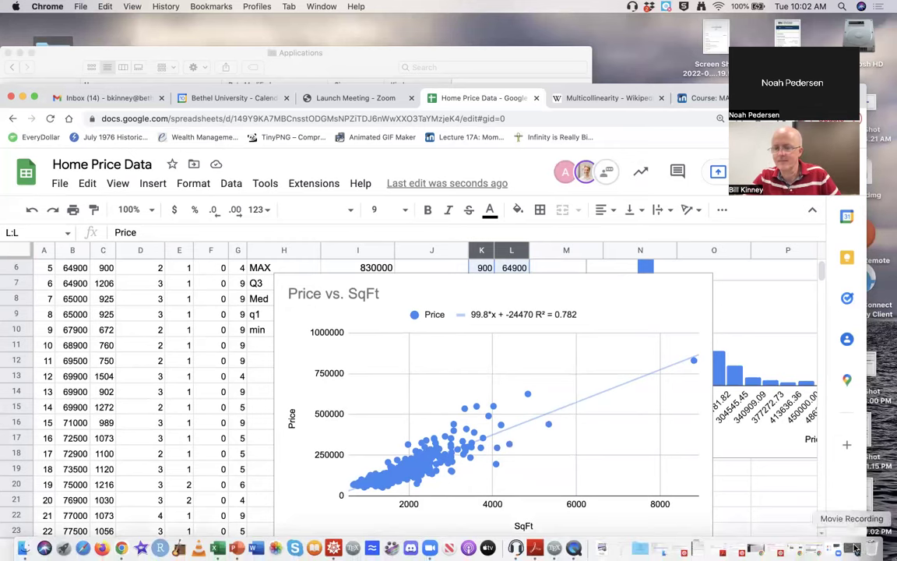
Switch to QuickTime Player's Movie Recording window to read the handwritten multiple regression equation, and minimize it
{"action": "left_click", "coordinate": [855, 549]}
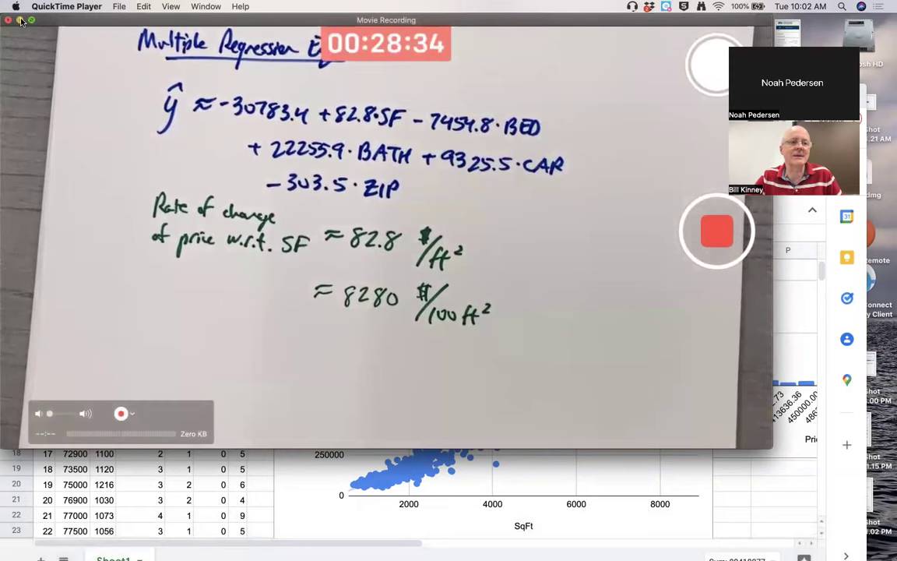
{"action": "key", "text": "super+m"}
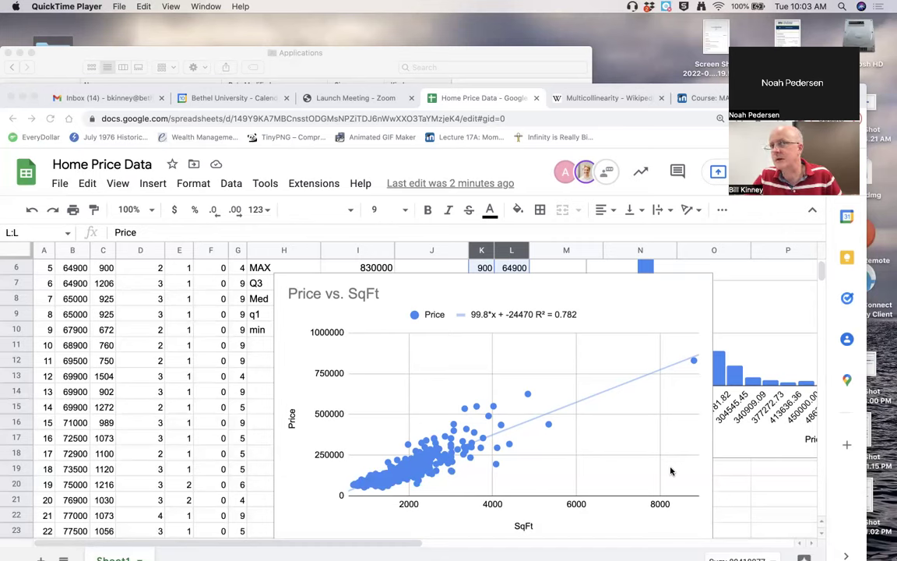
Move the Price vs. SqFt chart below the histogram, starting in column N at about row 18, and deselect it
{"action": "left_click_drag", "start_coordinate": [671, 470], "coordinate": [720, 393]}
{"action": "scroll", "coordinate": [728, 483], "scroll_direction": "right", "scroll_amount": 2}
{"action": "scroll", "coordinate": [728, 483], "scroll_direction": "right", "scroll_amount": 2}
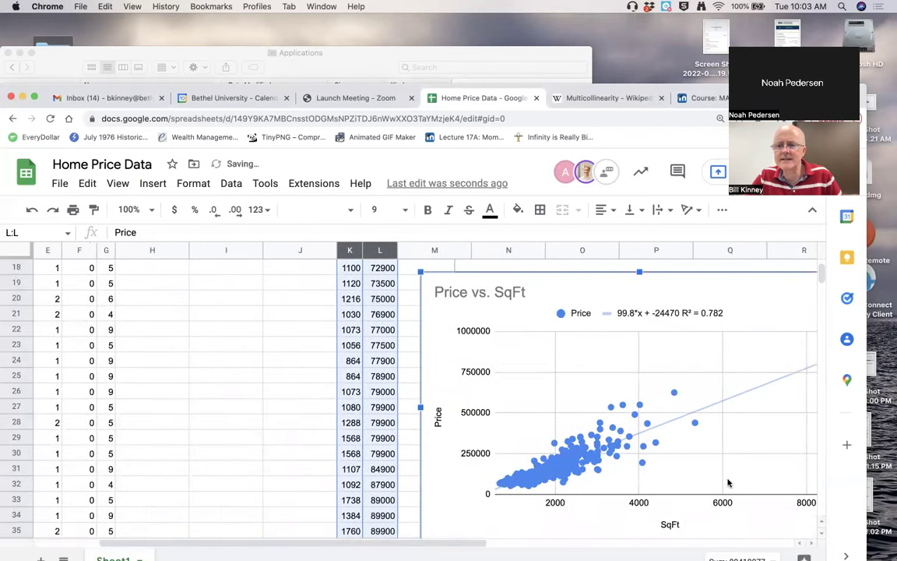
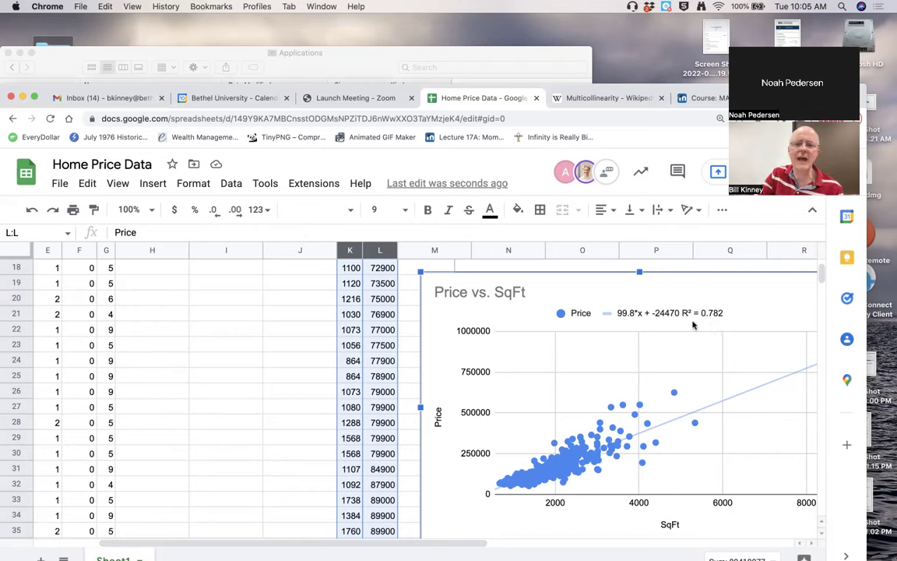
{"action": "left_click_drag", "start_coordinate": [658, 305], "coordinate": [745, 306]}
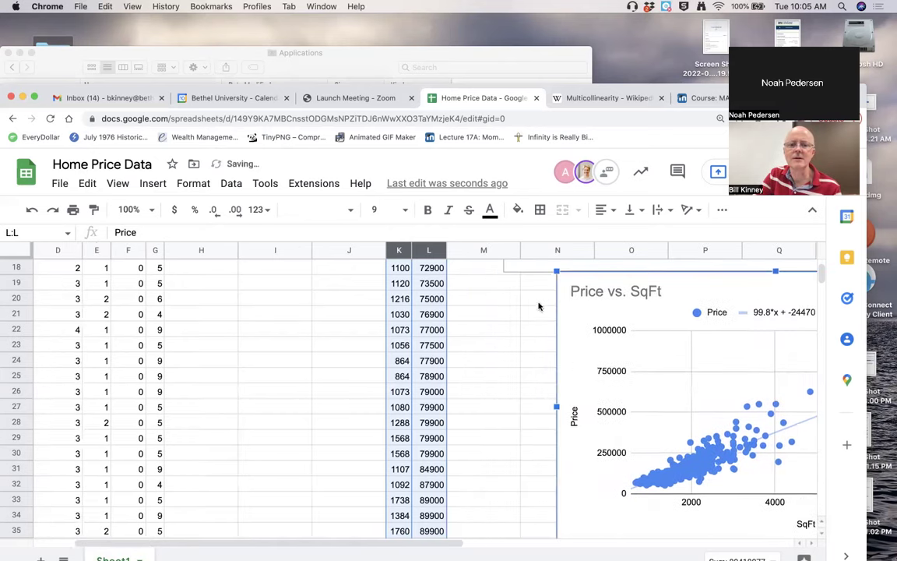
{"action": "left_click", "coordinate": [475, 315]}
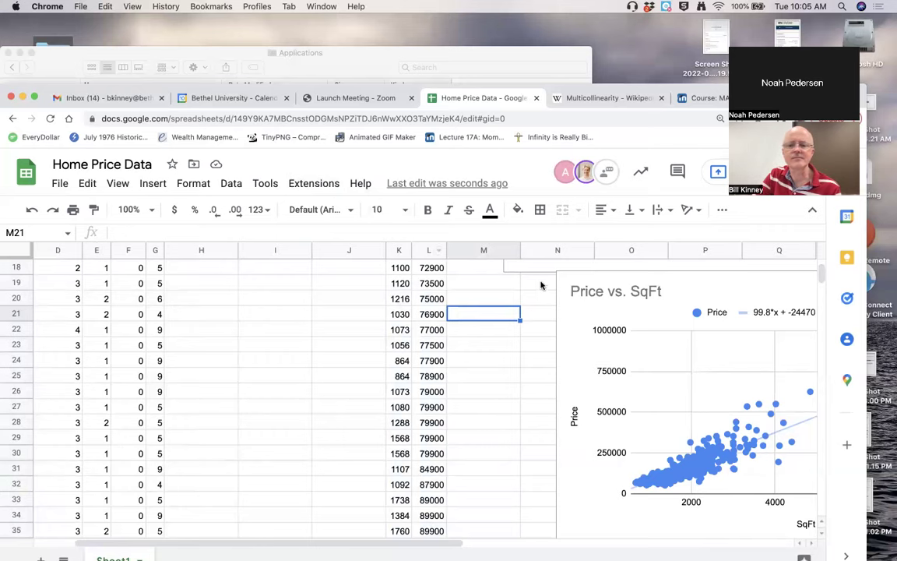
Select the empty cell N37 beneath the Price vs. SqFt chart
{"action": "left_click", "coordinate": [582, 383]}
{"action": "scroll", "coordinate": [582, 383], "scroll_direction": "left", "scroll_amount": 2}
{"action": "scroll", "coordinate": [582, 383], "scroll_direction": "down", "scroll_amount": 4}
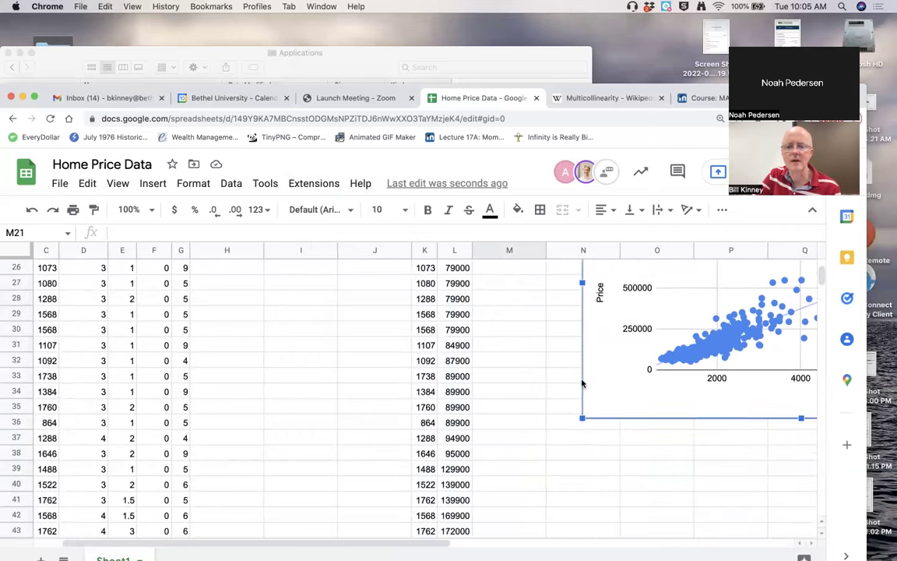
{"action": "left_click", "coordinate": [579, 424]}
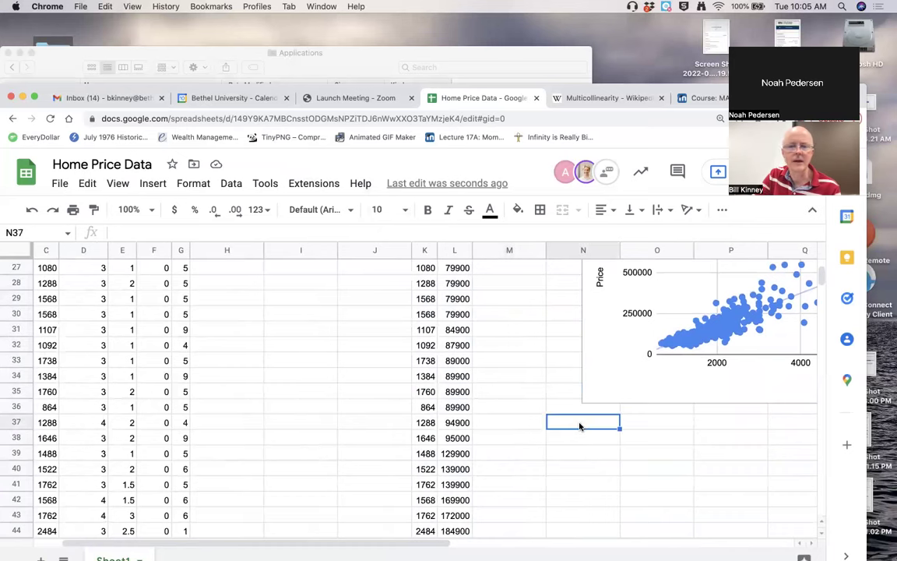
Start the XLMiner Analysis ToolPak add-on and open its Linear Regression settings
{"action": "scroll", "coordinate": [579, 425], "scroll_direction": "up", "scroll_amount": 10}
{"action": "scroll", "coordinate": [579, 424], "scroll_direction": "left", "scroll_amount": 1}
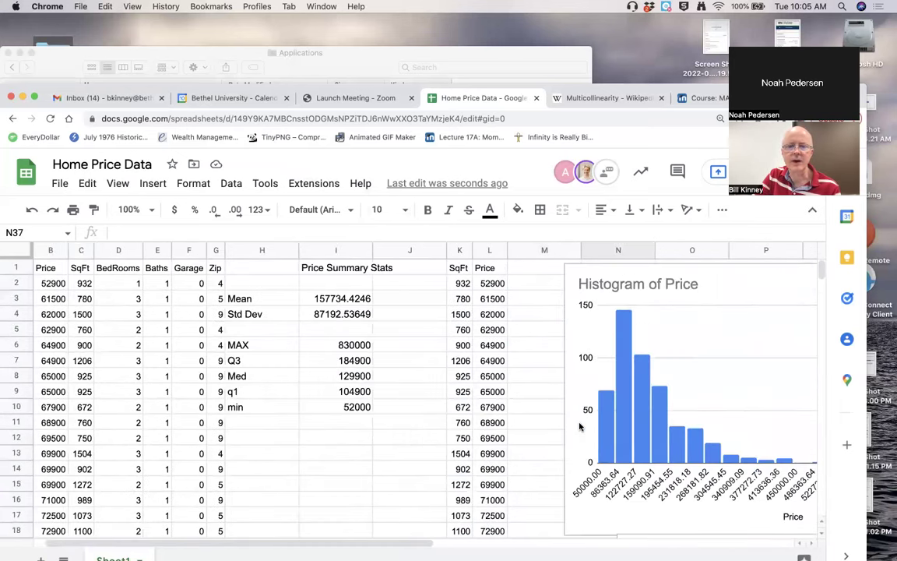
{"action": "scroll", "coordinate": [579, 425], "scroll_direction": "right", "scroll_amount": 1}
{"action": "left_click", "coordinate": [305, 185]}
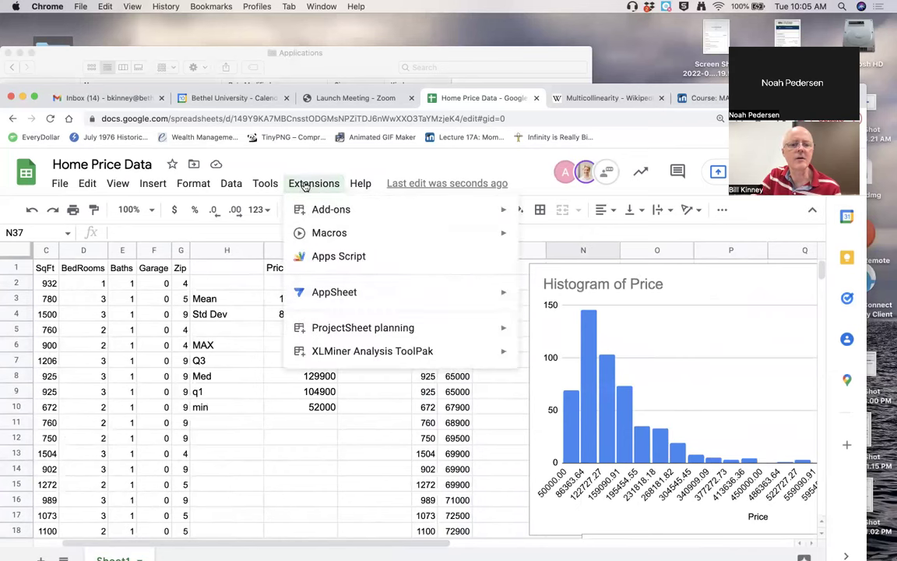
{"action": "mouse_move", "coordinate": [501, 351]}
{"action": "left_click", "coordinate": [530, 356]}
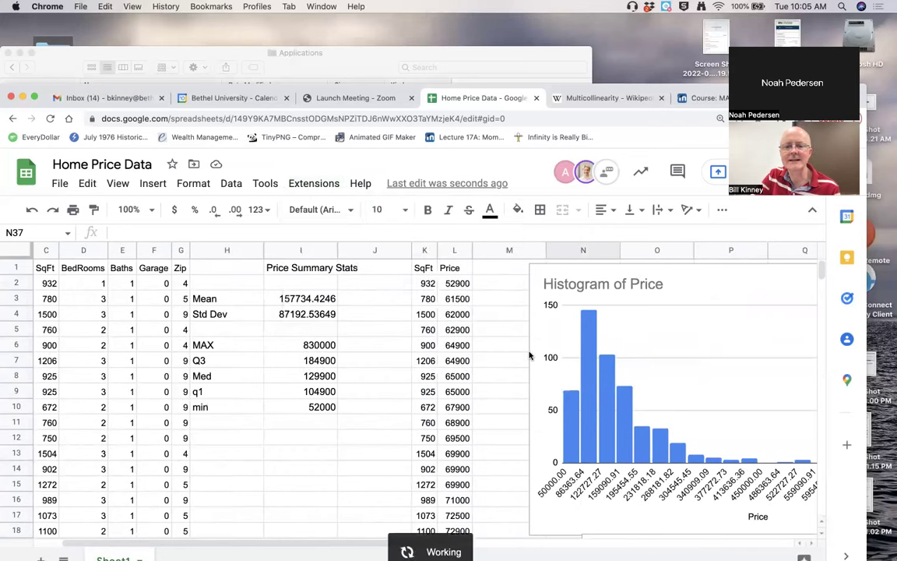
{"action": "scroll", "coordinate": [665, 456], "scroll_direction": "down", "scroll_amount": 2}
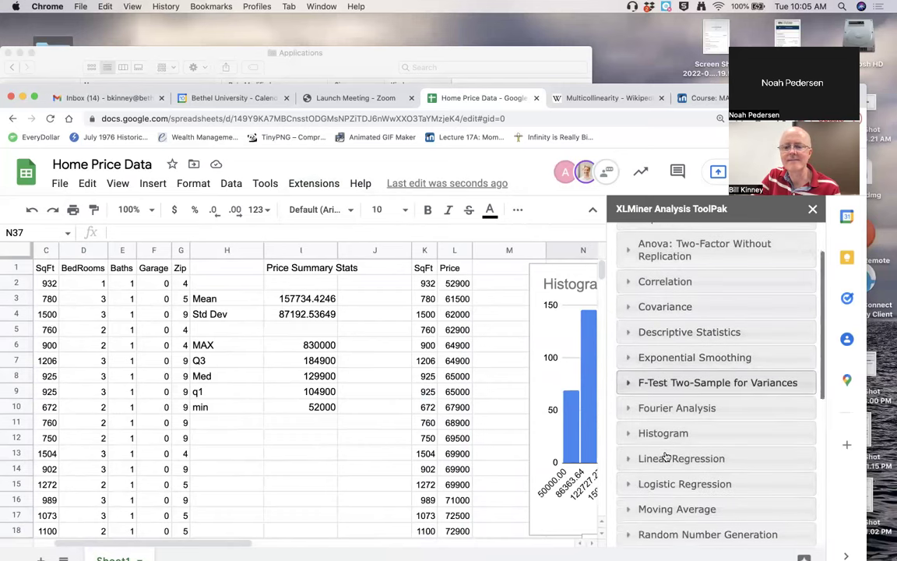
{"action": "scroll", "coordinate": [666, 455], "scroll_direction": "down", "scroll_amount": 1}
{"action": "left_click", "coordinate": [674, 418]}
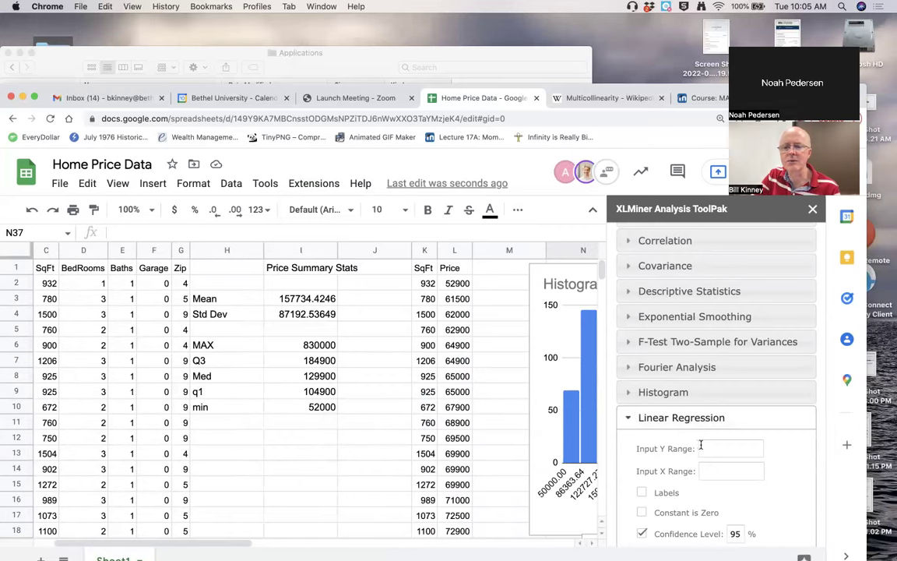
Enable Labels for the linear regression and set the Y range to L1:L505 and the X range to K1:K505
{"action": "left_click", "coordinate": [642, 492]}
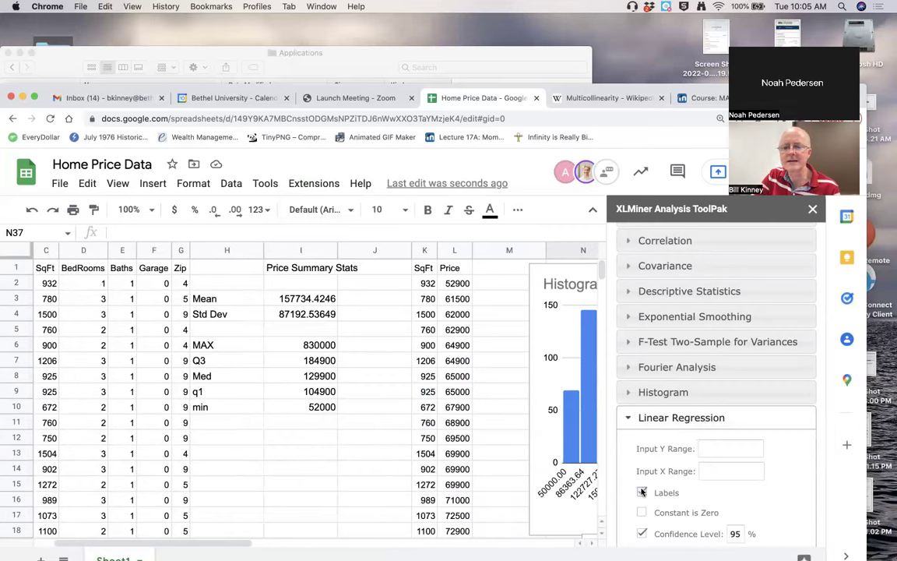
{"action": "left_click", "coordinate": [706, 448]}
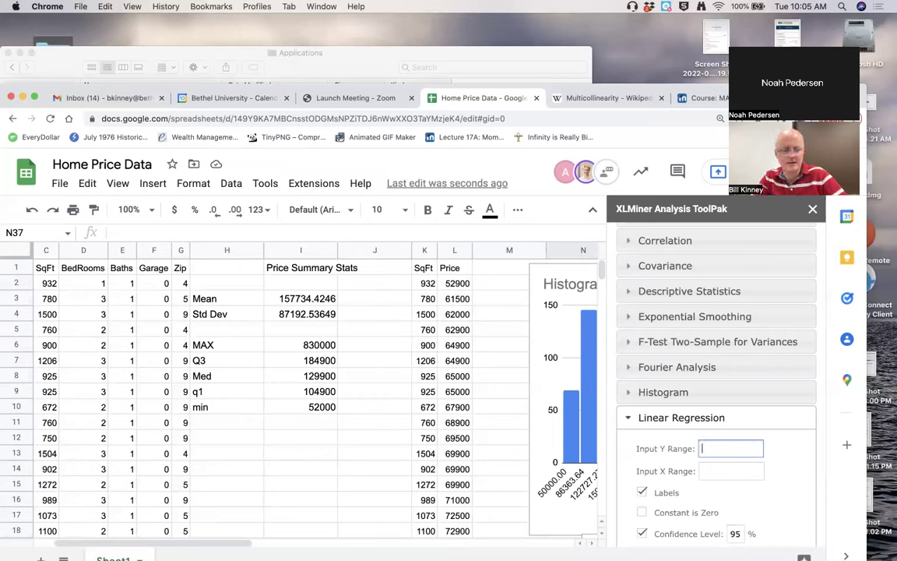
{"action": "type", "text": "L"}
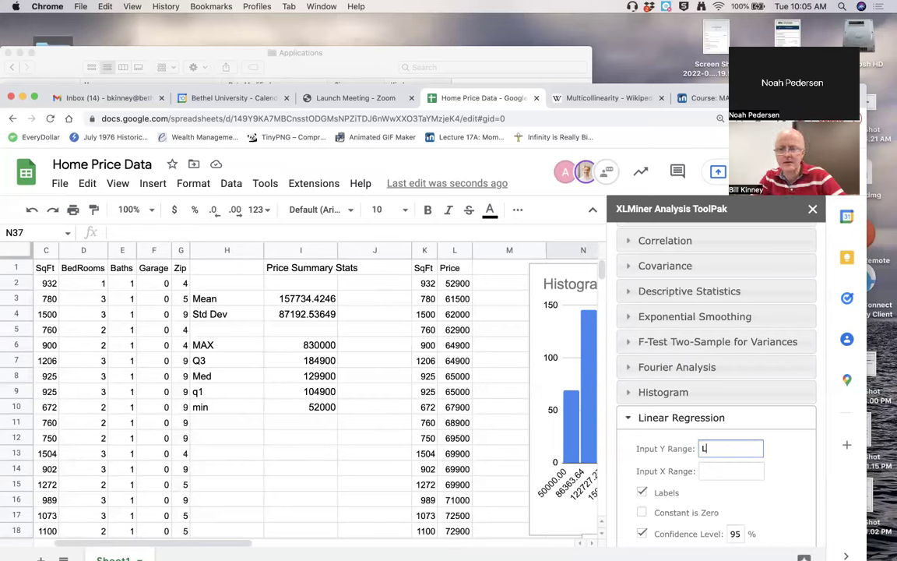
{"action": "type", "text": "1:L505"}
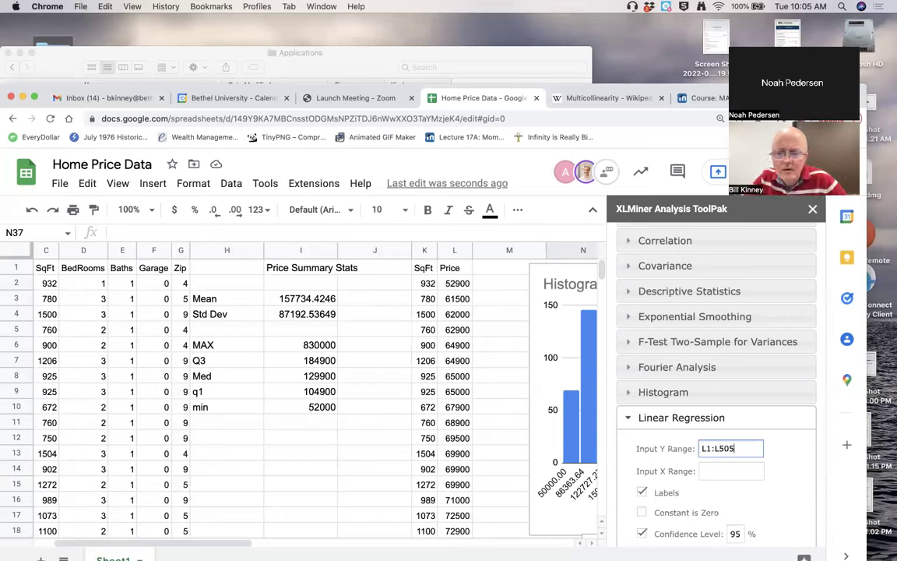
{"action": "left_click", "coordinate": [704, 469]}
{"action": "type", "text": "N37"}
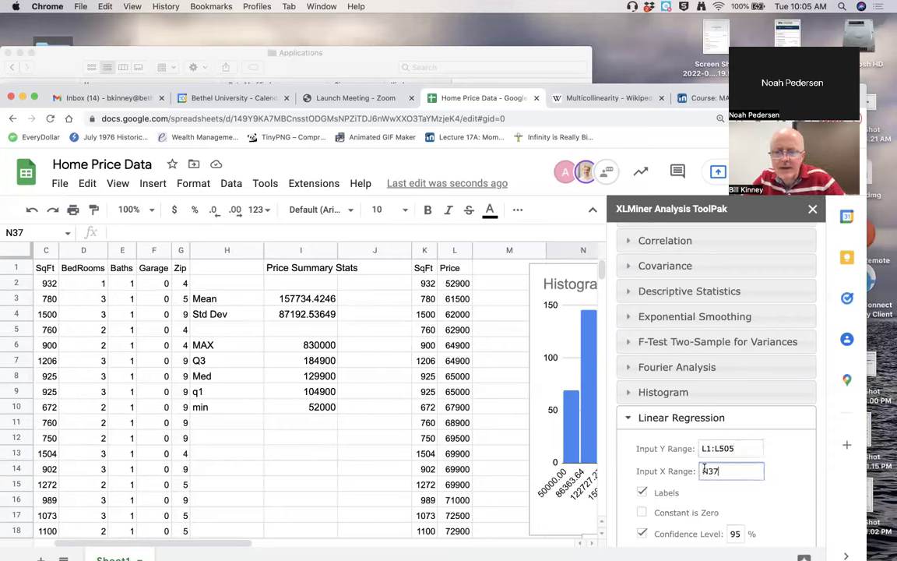
{"action": "key", "text": "BackSpace"}
{"action": "key", "text": "BackSpace"}
{"action": "key", "text": "BackSpace"}
{"action": "type", "text": "K1:K505"}
Run the linear regression with only Residual Plots enabled among the residual options and the output range set to N37
{"action": "scroll", "coordinate": [735, 493], "scroll_direction": "down", "scroll_amount": 2}
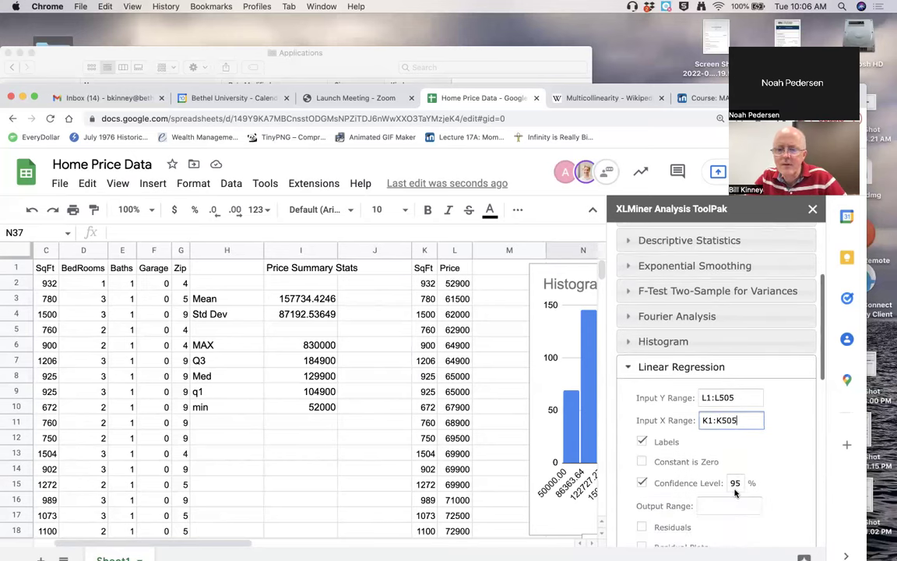
{"action": "left_click", "coordinate": [665, 504]}
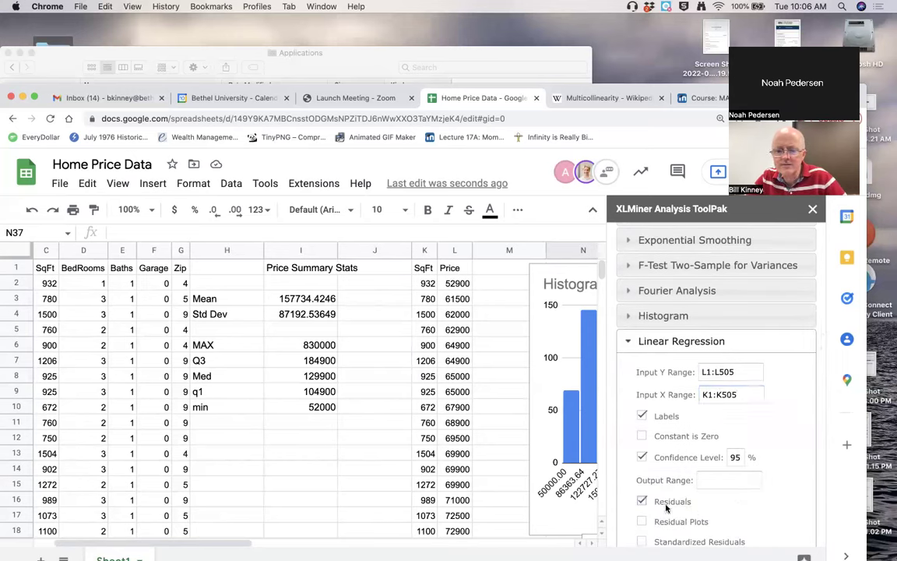
{"action": "scroll", "coordinate": [670, 506], "scroll_direction": "down", "scroll_amount": 1}
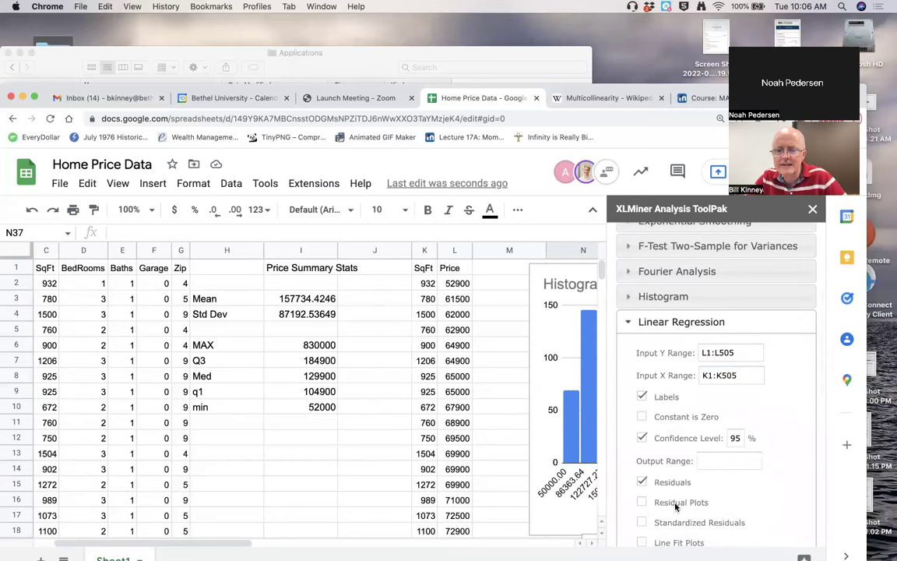
{"action": "left_click", "coordinate": [643, 502]}
{"action": "left_click", "coordinate": [642, 482]}
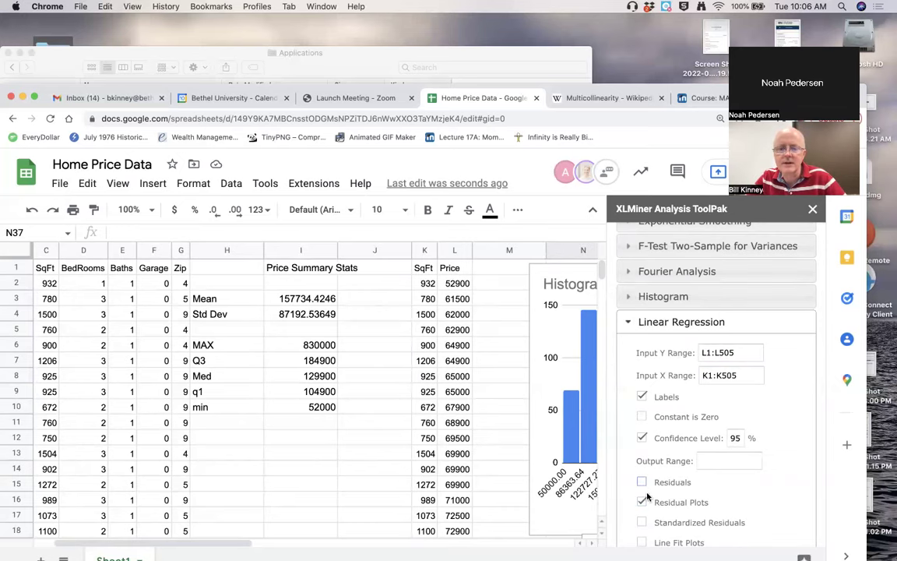
{"action": "scroll", "coordinate": [536, 488], "scroll_direction": "down", "scroll_amount": 5}
{"action": "scroll", "coordinate": [537, 489], "scroll_direction": "down", "scroll_amount": 3}
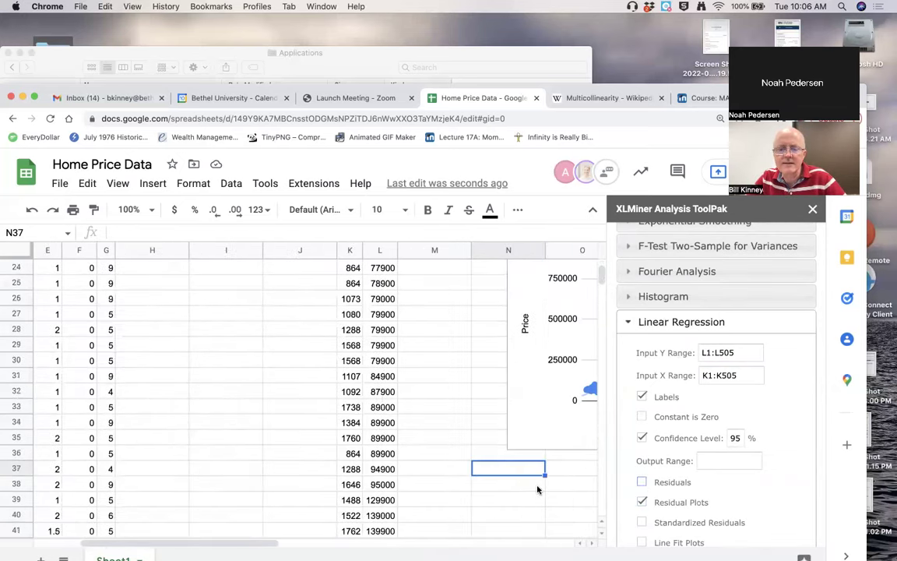
{"action": "left_click", "coordinate": [707, 460]}
{"action": "type", "text": "N37"}
{"action": "scroll", "coordinate": [725, 509], "scroll_direction": "down", "scroll_amount": 3}
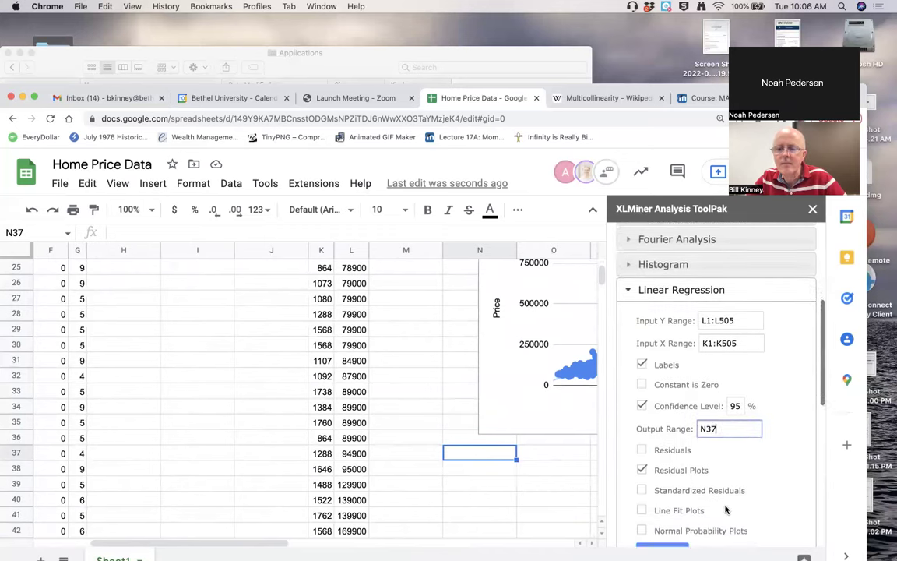
{"action": "left_click", "coordinate": [661, 484]}
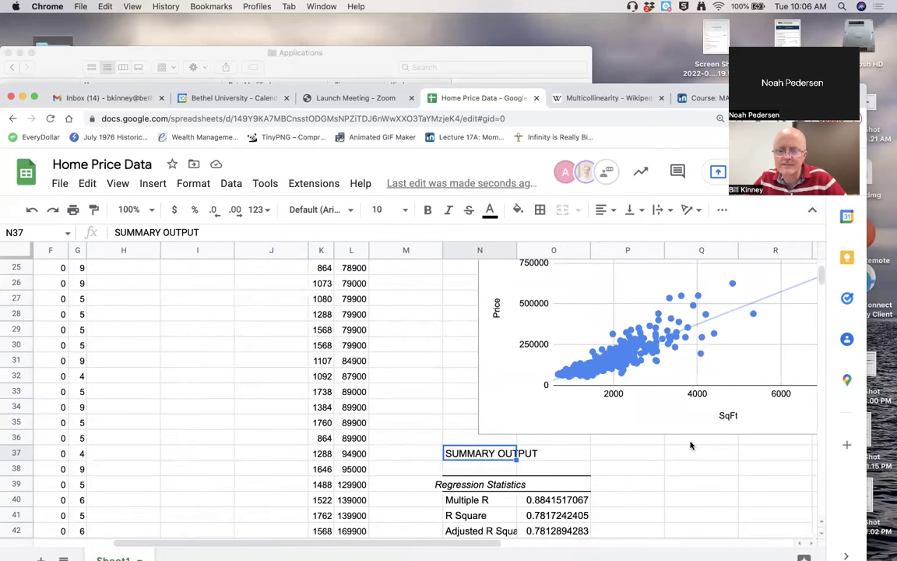
Examine the Intercept and SqFt coefficients and their P-values in the regression summary output
{"action": "scroll", "coordinate": [694, 432], "scroll_direction": "down", "scroll_amount": 4}
{"action": "scroll", "coordinate": [691, 445], "scroll_direction": "down", "scroll_amount": 3}
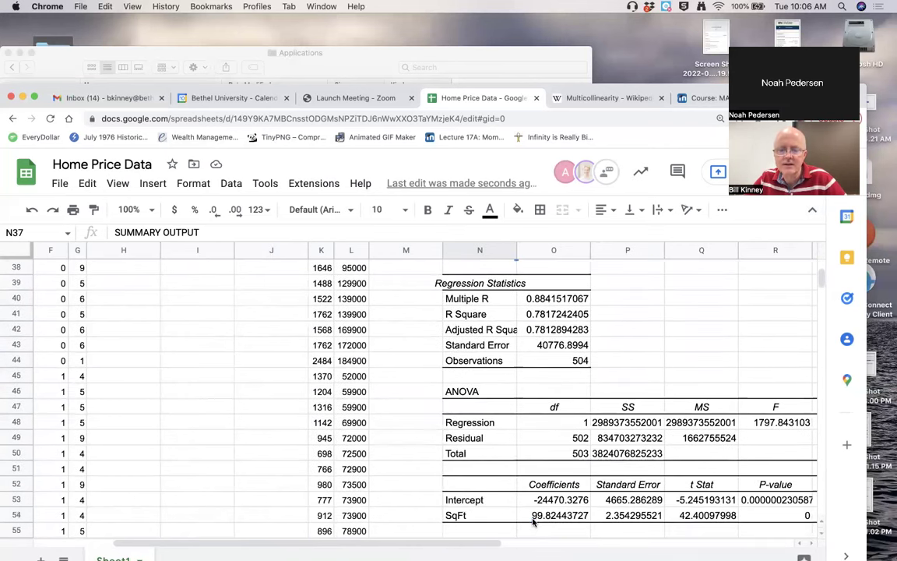
{"action": "left_click", "coordinate": [534, 514]}
{"action": "left_click", "coordinate": [530, 503]}
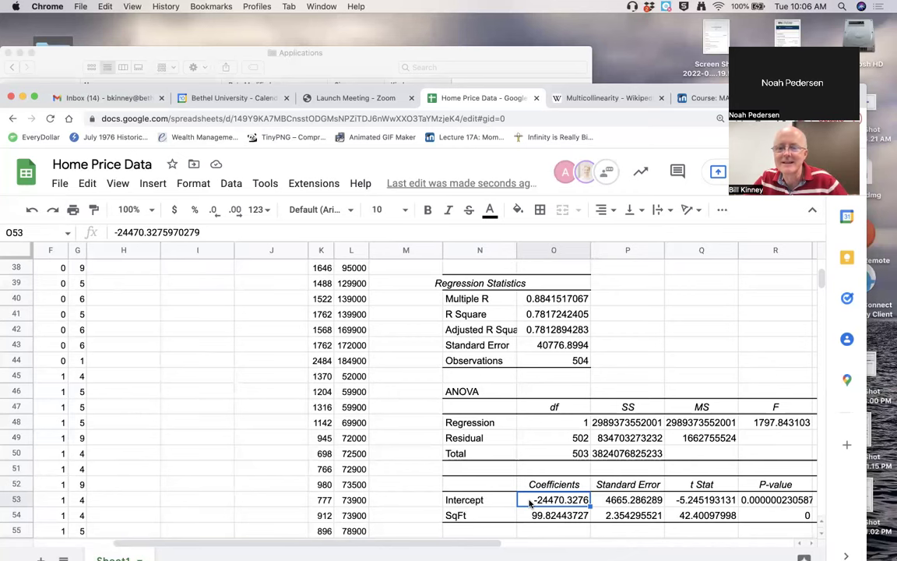
{"action": "scroll", "coordinate": [530, 503], "scroll_direction": "right", "scroll_amount": 5}
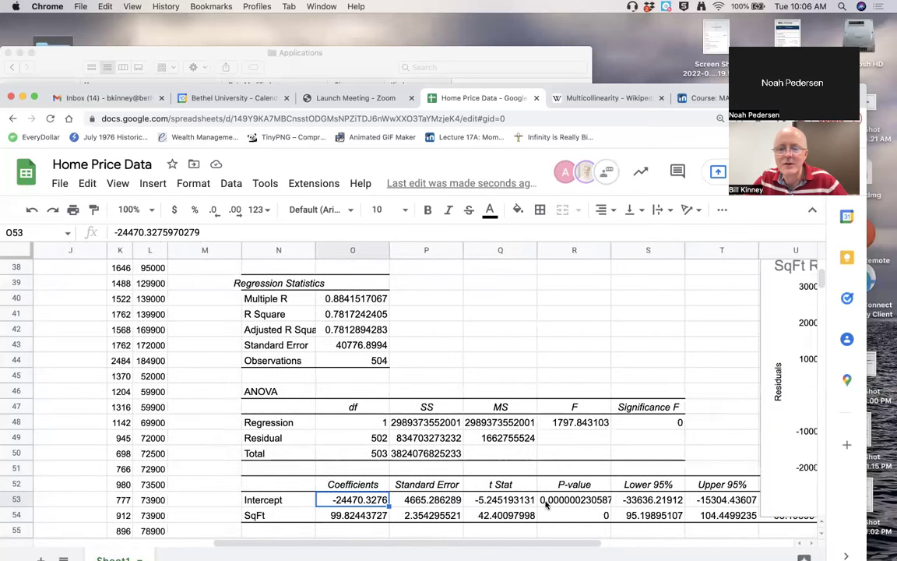
{"action": "left_click_drag", "start_coordinate": [545, 500], "coordinate": [544, 515]}
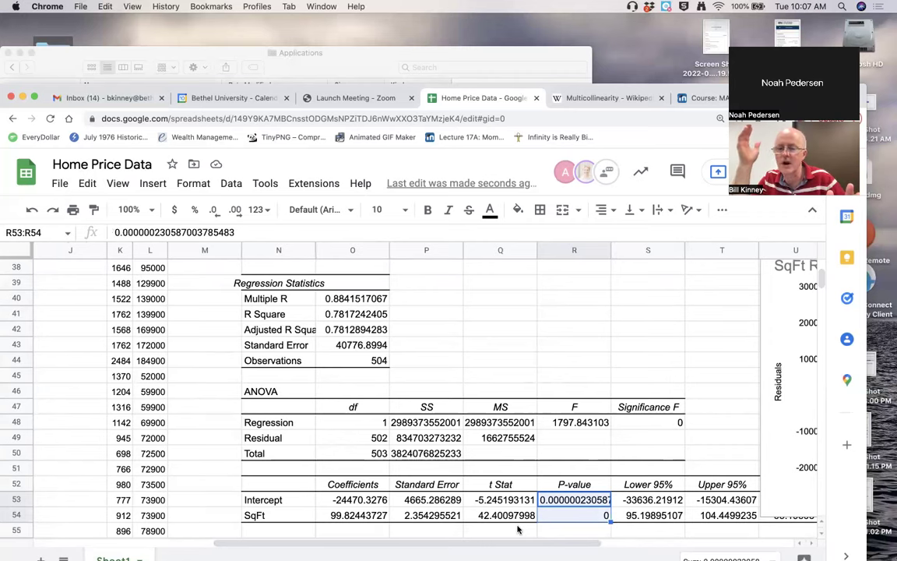
Examine the Lower 95% and Upper 95% bounds for the Intercept and SqFt coefficients
{"action": "scroll", "coordinate": [517, 530], "scroll_direction": "right", "scroll_amount": 2}
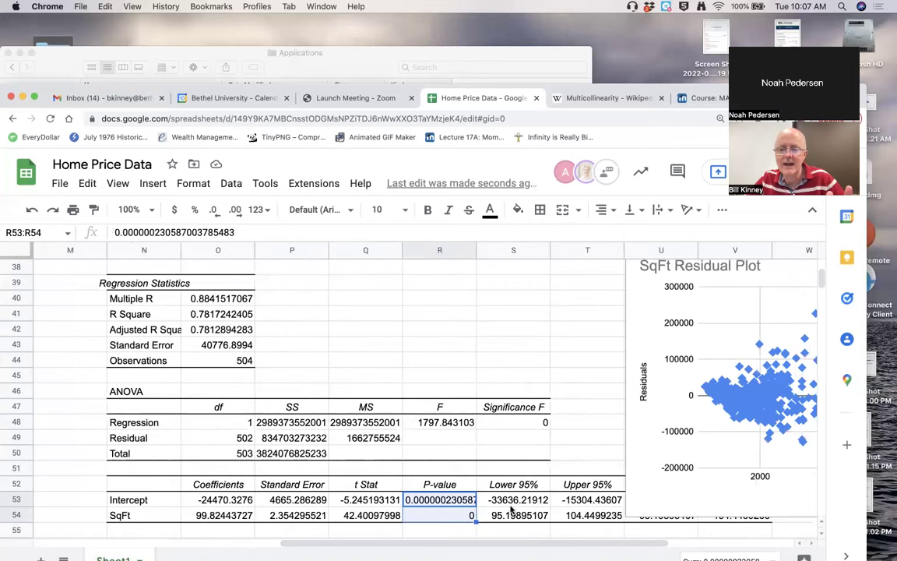
{"action": "left_click_drag", "start_coordinate": [538, 500], "coordinate": [555, 517]}
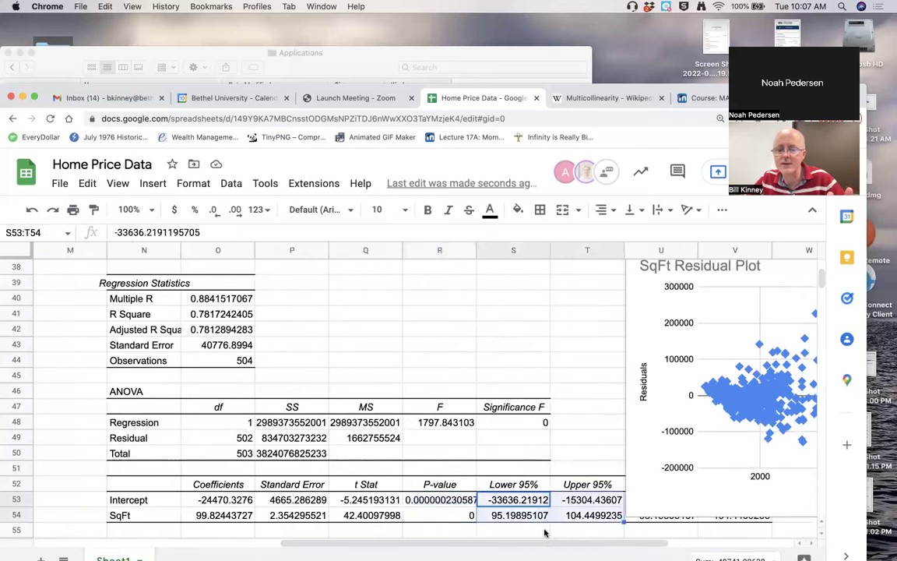
{"action": "left_click", "coordinate": [536, 503]}
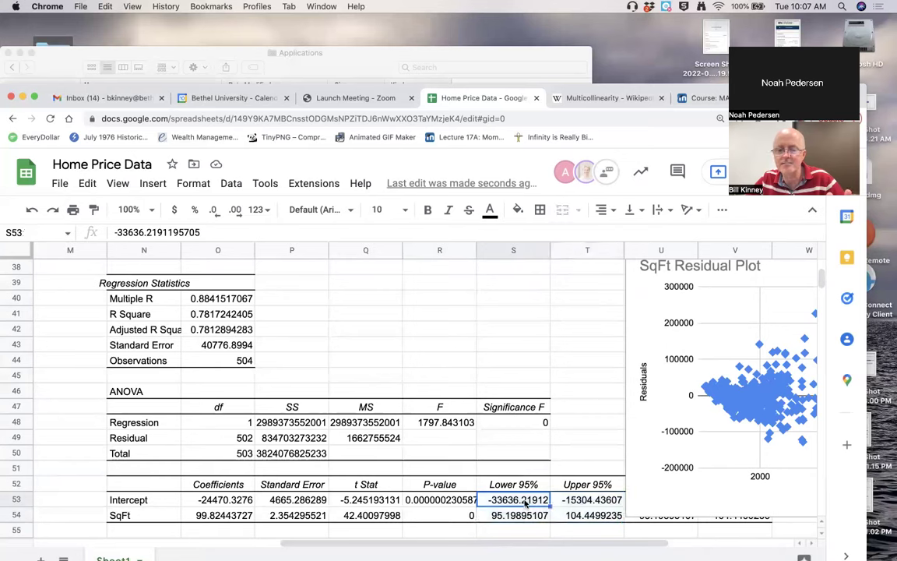
{"action": "key", "text": "shift+Right"}
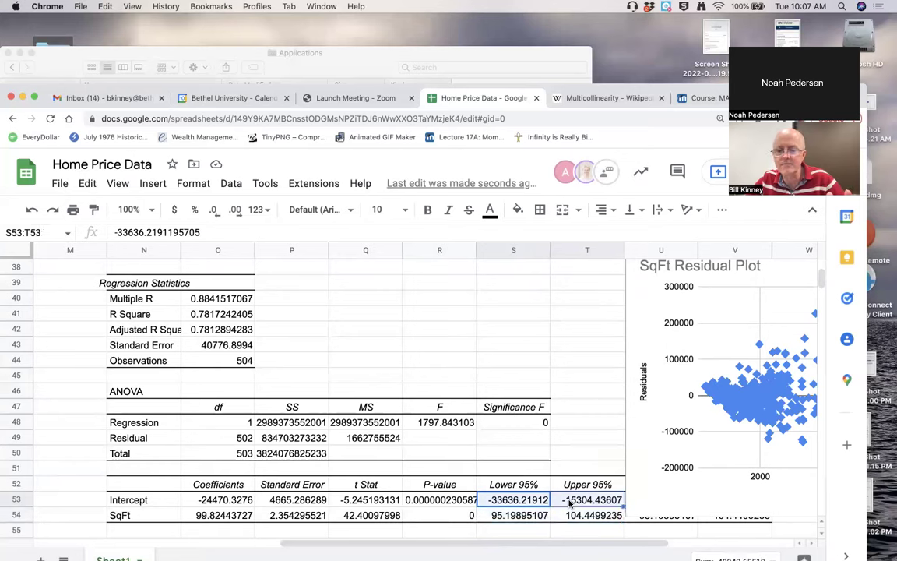
{"action": "left_click", "coordinate": [532, 517]}
{"action": "key", "text": "shift+Right"}
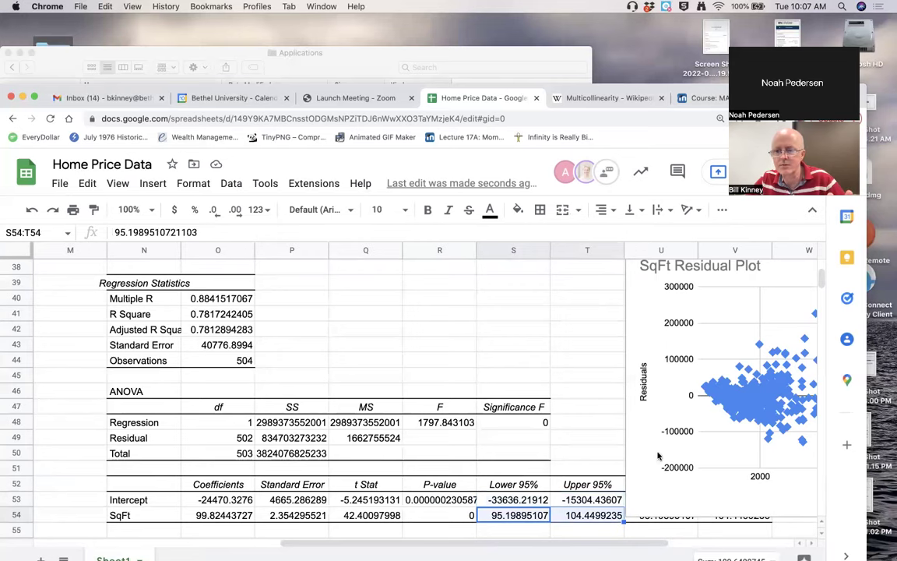
Inspect the SqFt Residual Plot, clear the range selection by selecting T42, and return to the start of the sheet
{"action": "scroll", "coordinate": [658, 456], "scroll_direction": "right", "scroll_amount": 3}
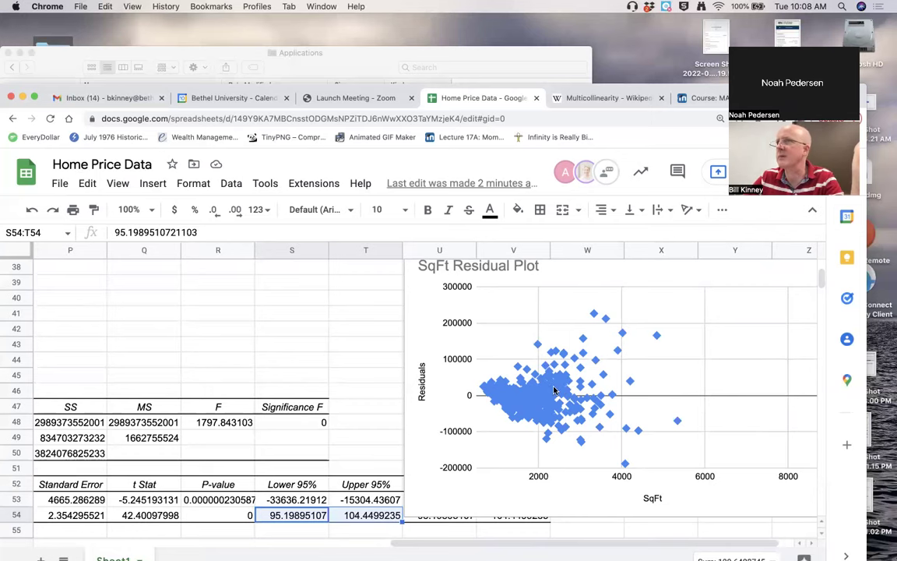
{"action": "left_click", "coordinate": [336, 343]}
{"action": "scroll", "coordinate": [335, 339], "scroll_direction": "left", "scroll_amount": 10}
{"action": "scroll", "coordinate": [335, 338], "scroll_direction": "up", "scroll_amount": 10}
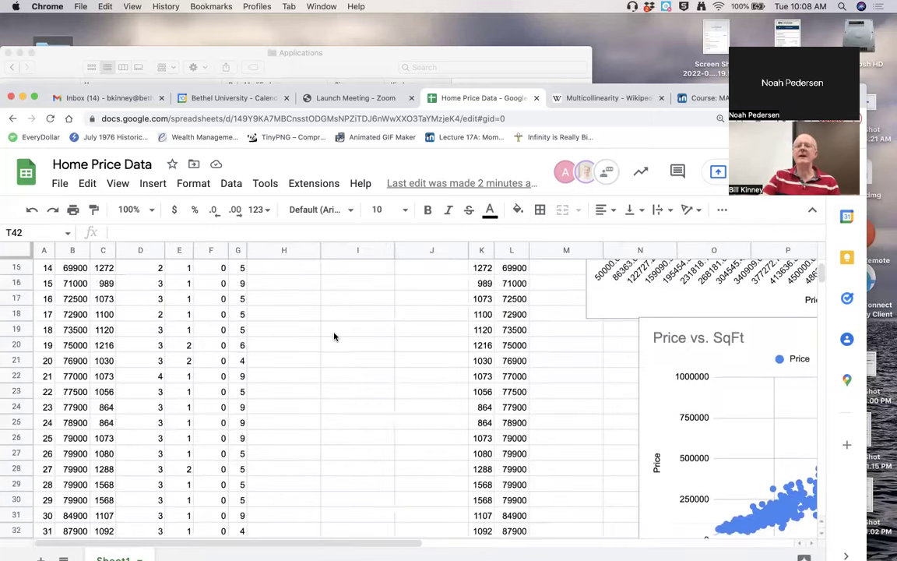
{"action": "scroll", "coordinate": [335, 336], "scroll_direction": "up", "scroll_amount": 3}
{"action": "scroll", "coordinate": [335, 336], "scroll_direction": "left", "scroll_amount": 2}
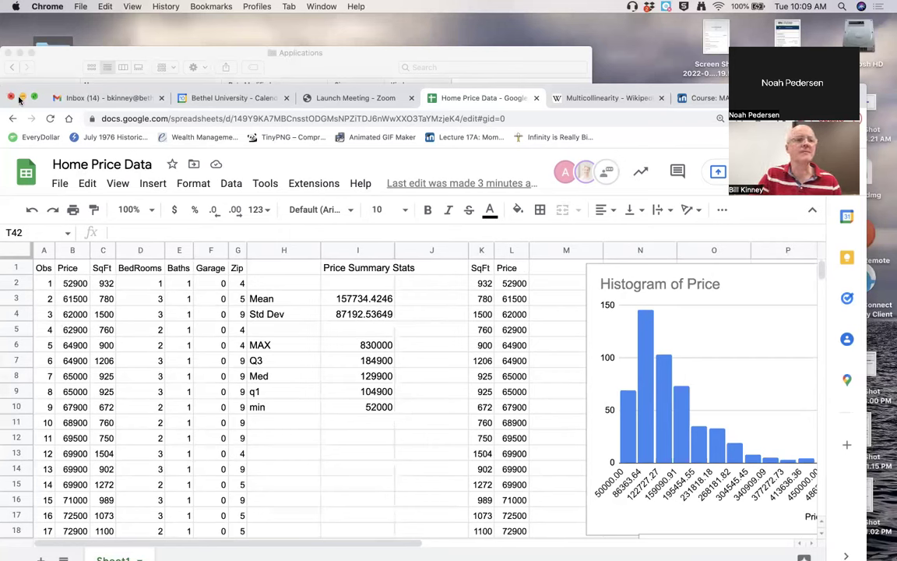
Switch from the browser to RStudio and create a new blank R script
{"action": "left_click", "coordinate": [22, 97]}
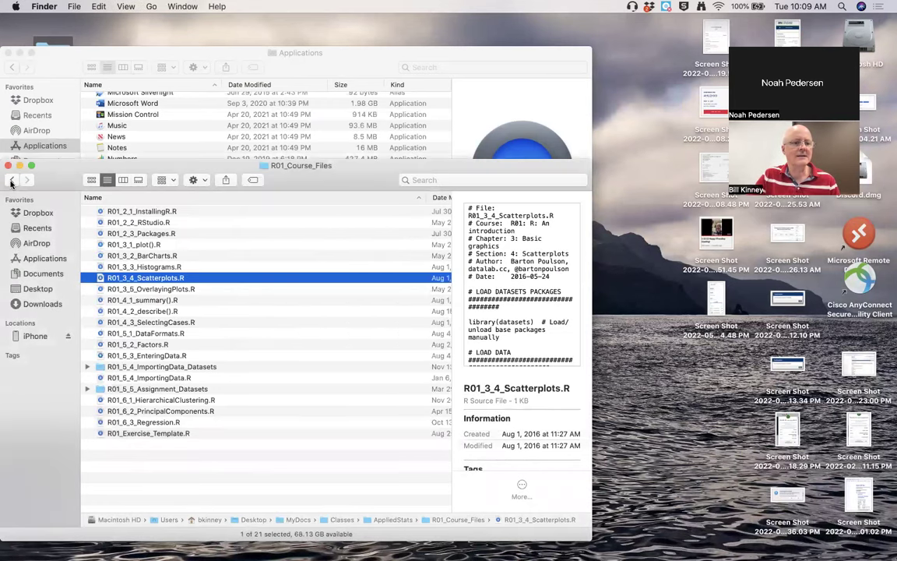
{"action": "mouse_move", "coordinate": [187, 552]}
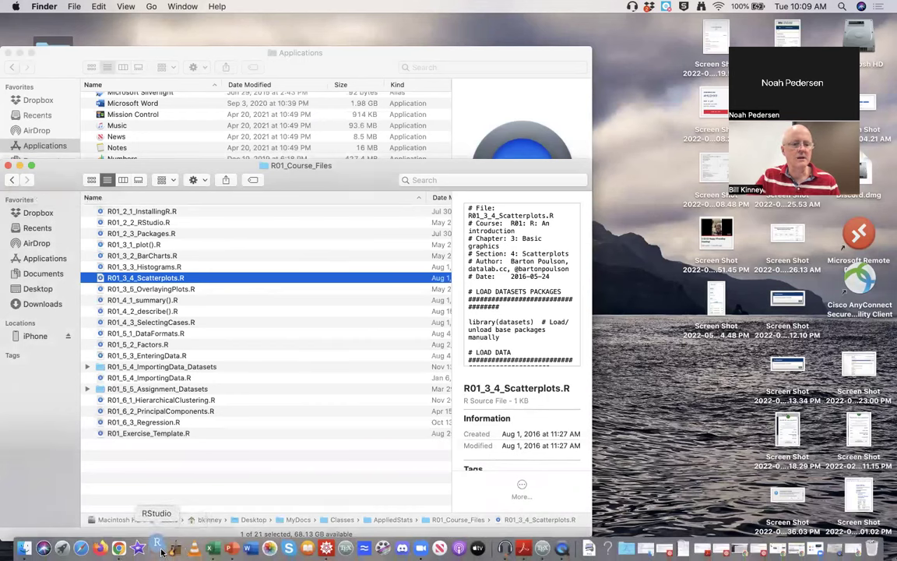
{"action": "left_click", "coordinate": [159, 549]}
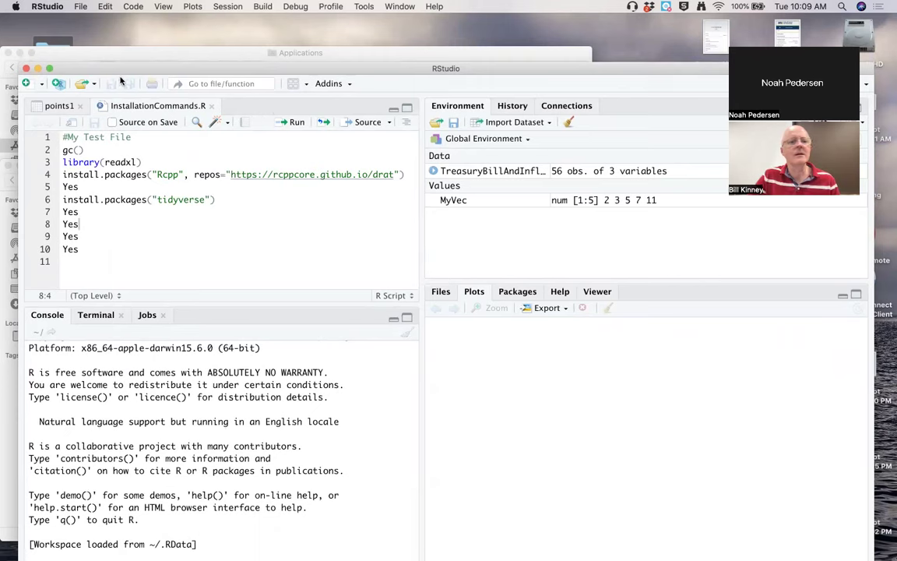
{"action": "left_click", "coordinate": [71, 6]}
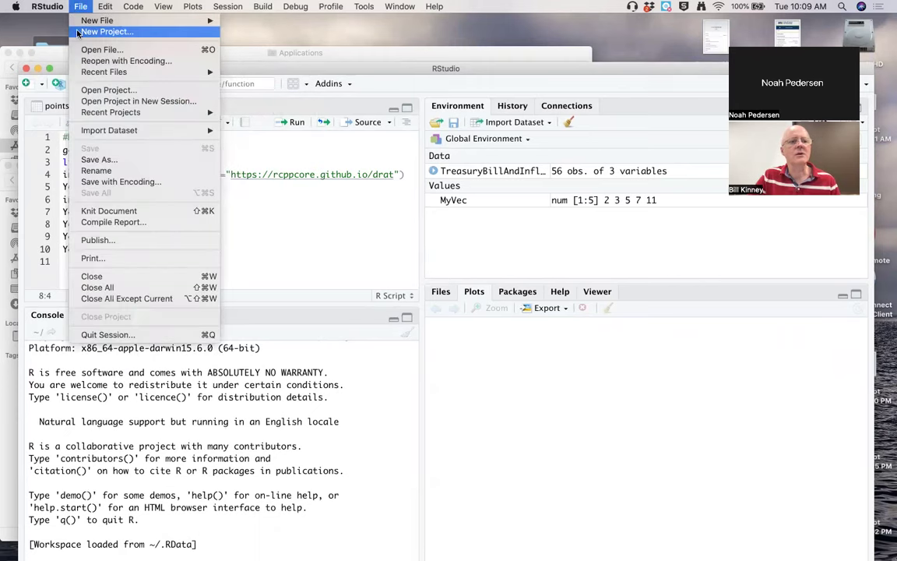
{"action": "mouse_move", "coordinate": [71, 21]}
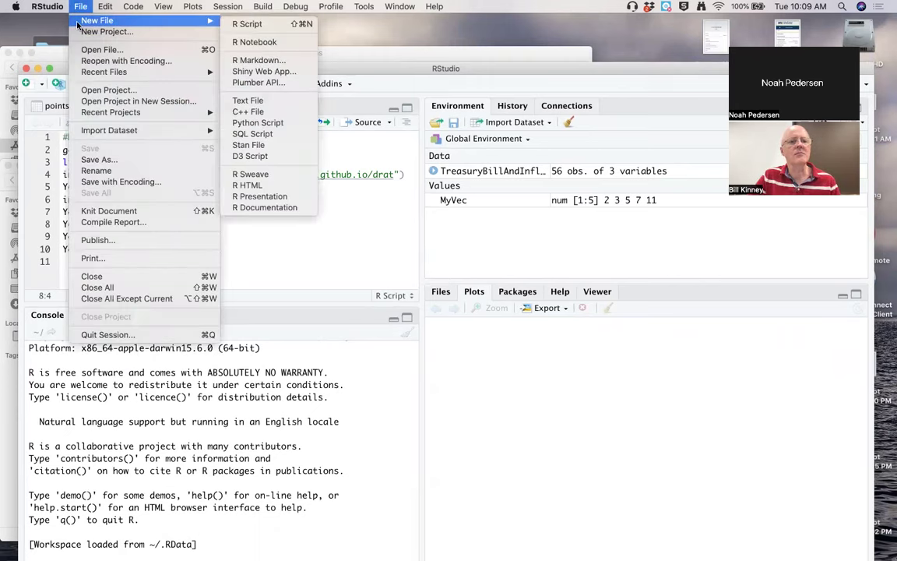
{"action": "left_click", "coordinate": [241, 24]}
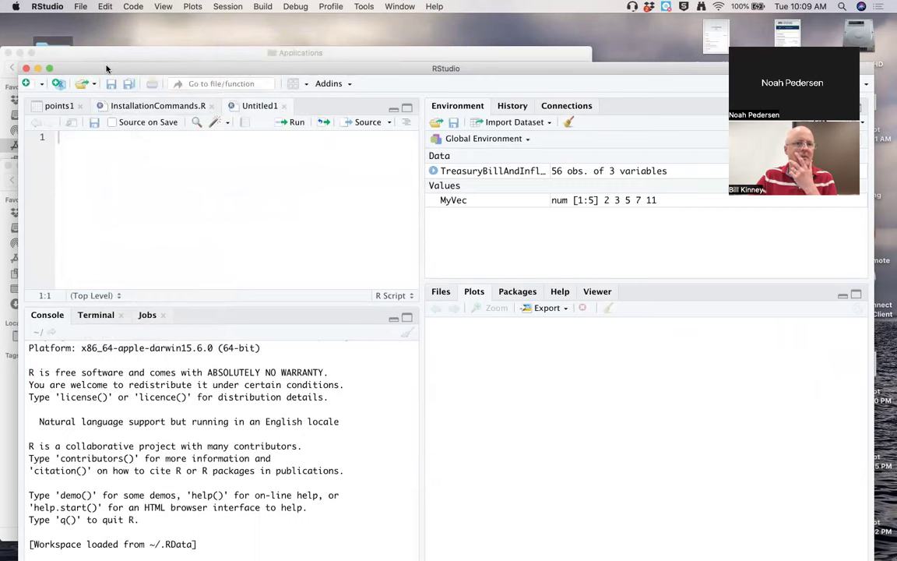
Move the RStudio window aside and select HomePriceData.xls in Finder's AppliedStats > Lectures2022 folder
{"action": "left_click_drag", "start_coordinate": [105, 70], "coordinate": [106, 86]}
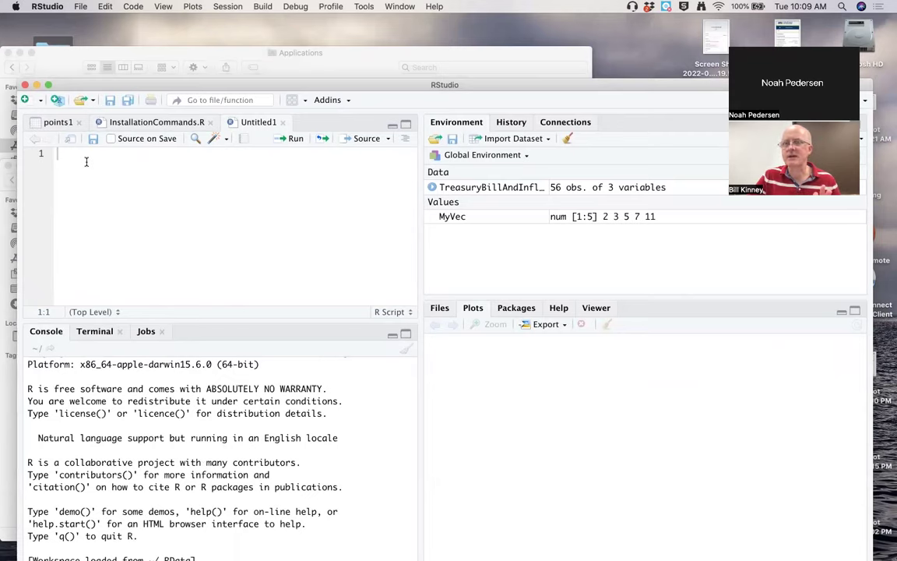
{"action": "left_click_drag", "start_coordinate": [77, 84], "coordinate": [217, 105]}
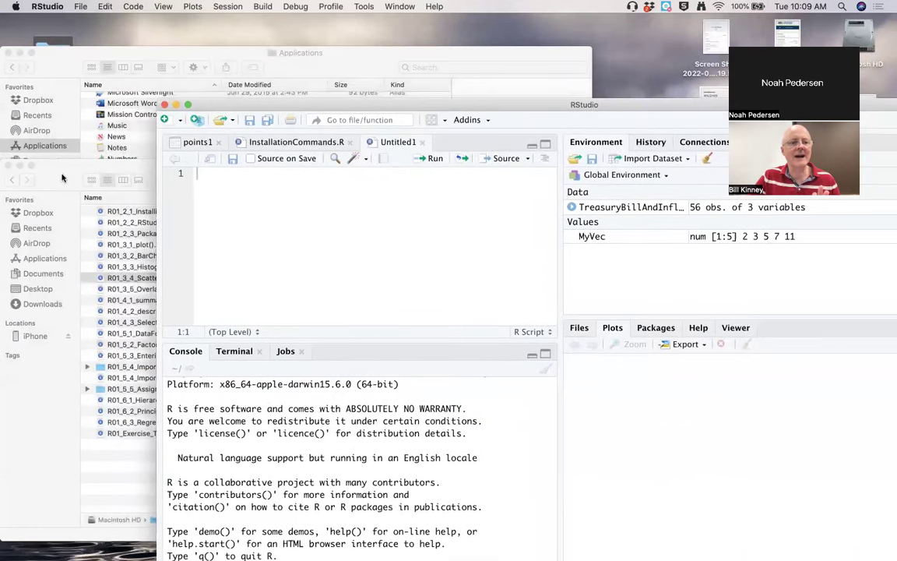
{"action": "left_click", "coordinate": [55, 159]}
{"action": "left_click", "coordinate": [13, 181]}
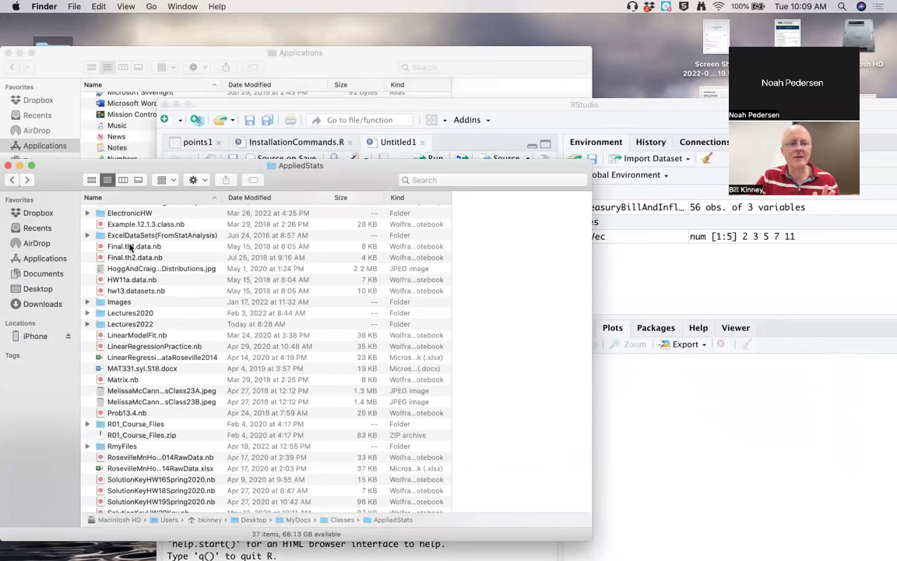
{"action": "double_click", "coordinate": [131, 323]}
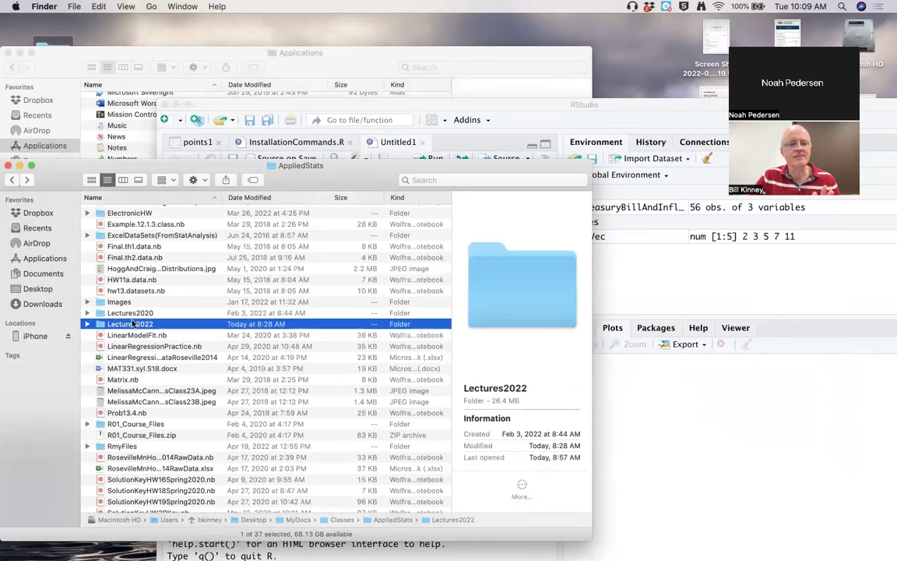
{"action": "left_click", "coordinate": [124, 236]}
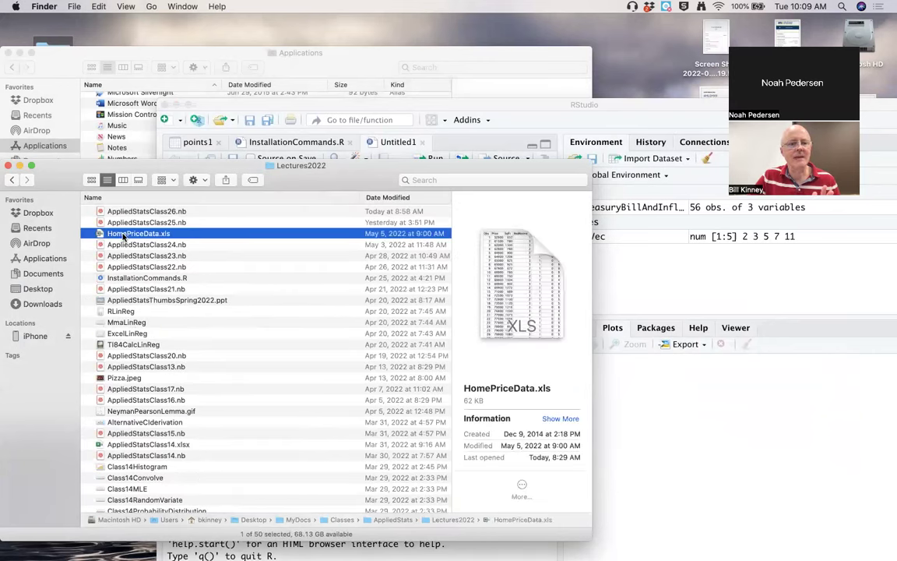
Return to RStudio, show the home folder's file list, and start importing a dataset from Excel
{"action": "left_click_drag", "start_coordinate": [233, 104], "coordinate": [228, 103]}
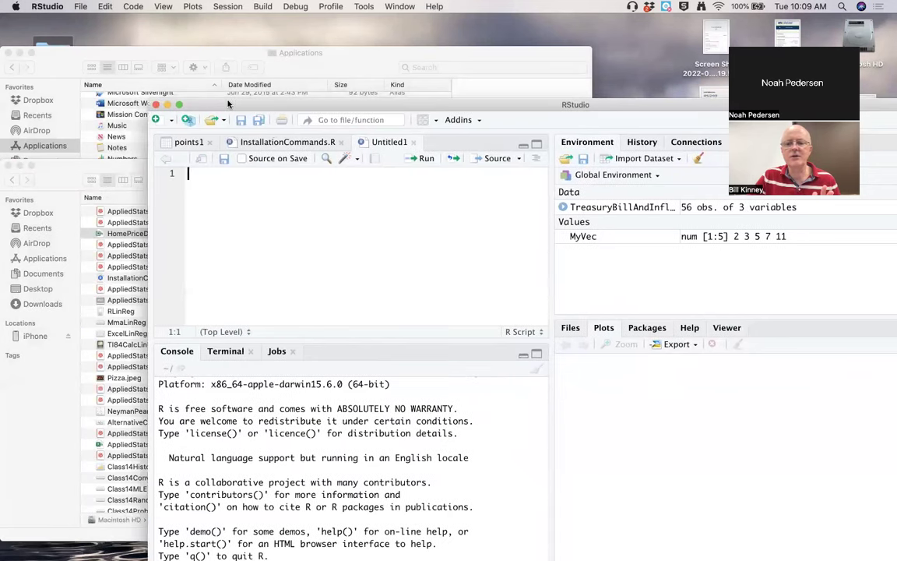
{"action": "left_click", "coordinate": [570, 327]}
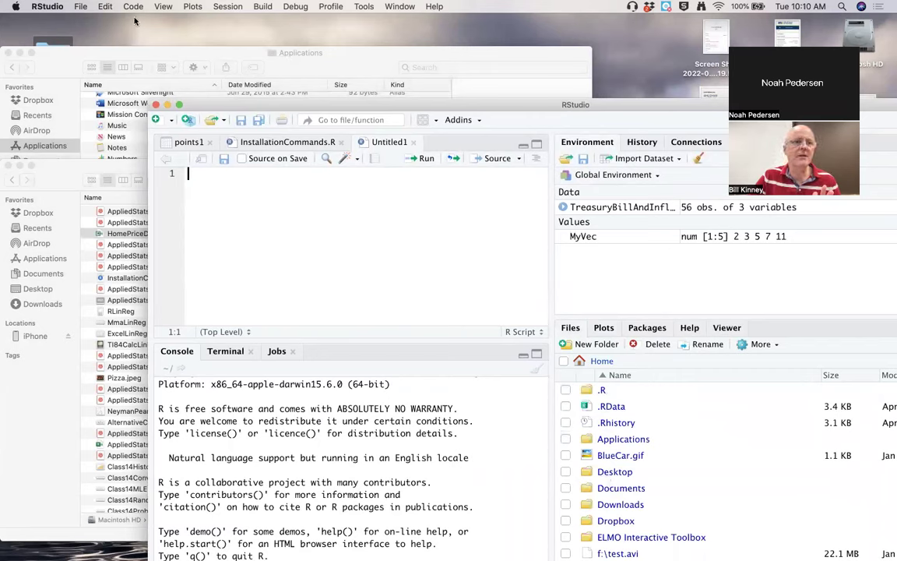
{"action": "left_click", "coordinate": [81, 6]}
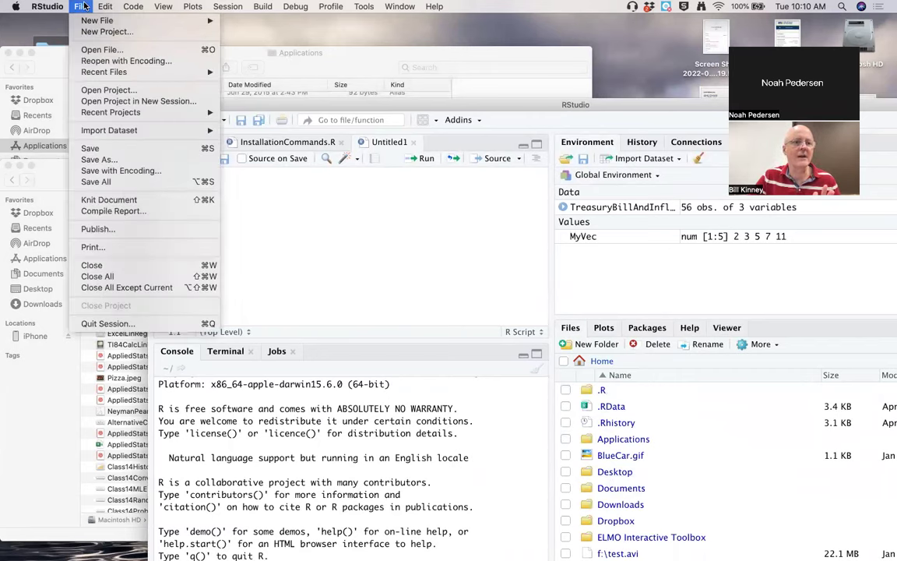
{"action": "left_click", "coordinate": [243, 99]}
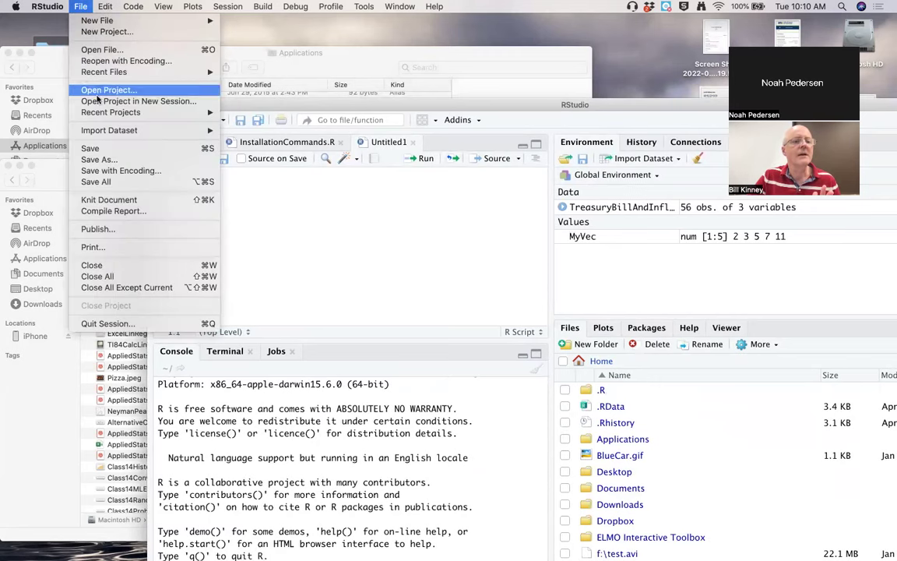
{"action": "mouse_move", "coordinate": [98, 134]}
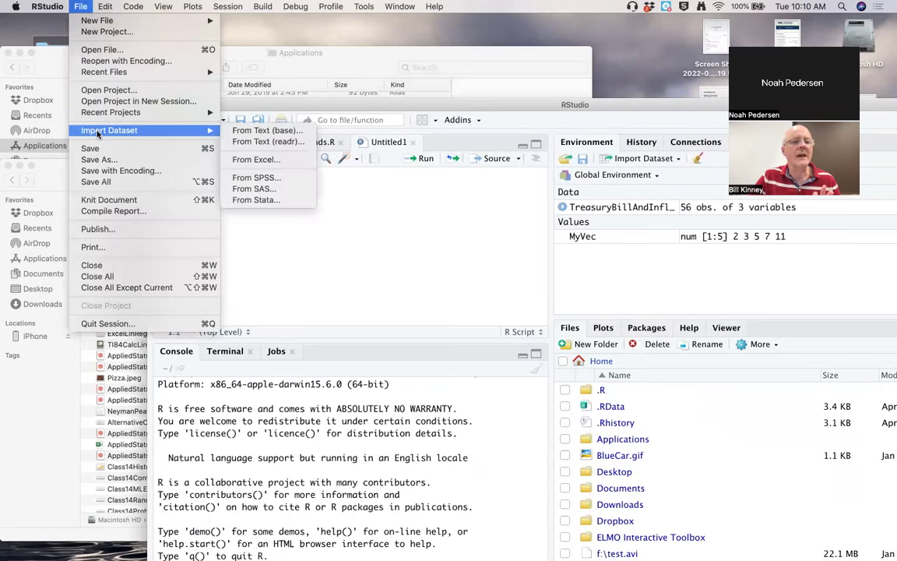
{"action": "left_click", "coordinate": [256, 160]}
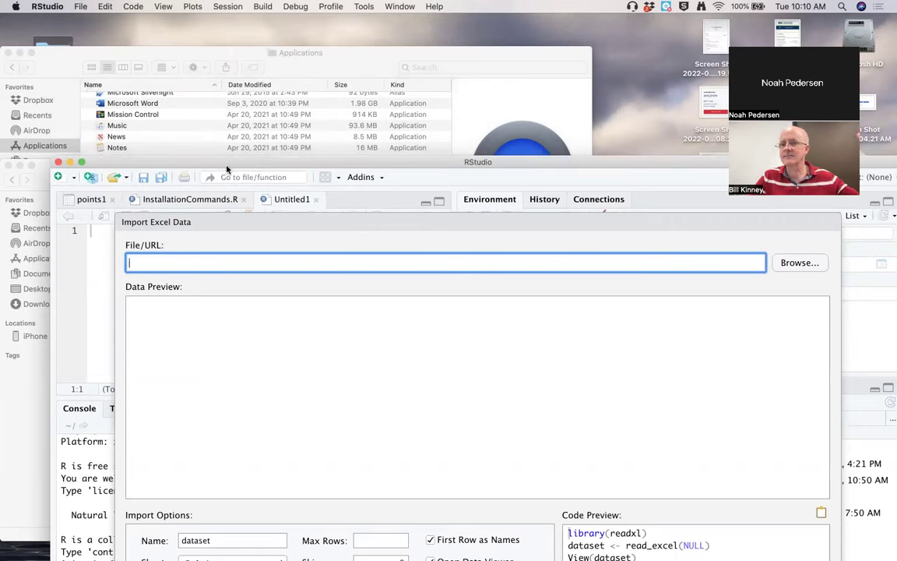
Choose HomePriceData.xls from the Desktop > MyDocs > Classes > AppliedStats > Lectures2022 folder as the Excel file to import
{"action": "left_click", "coordinate": [802, 263]}
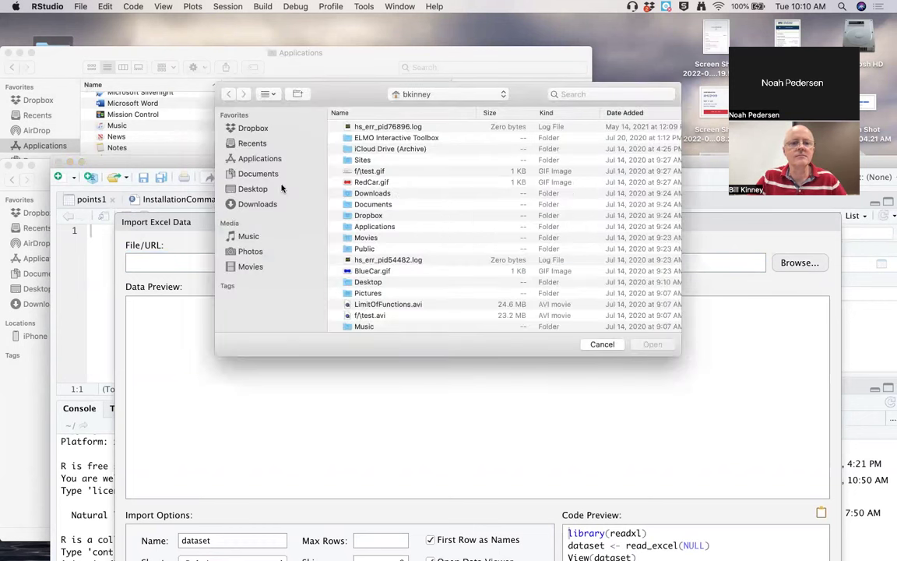
{"action": "left_click", "coordinate": [253, 189]}
{"action": "left_click", "coordinate": [257, 174]}
{"action": "double_click", "coordinate": [367, 226]}
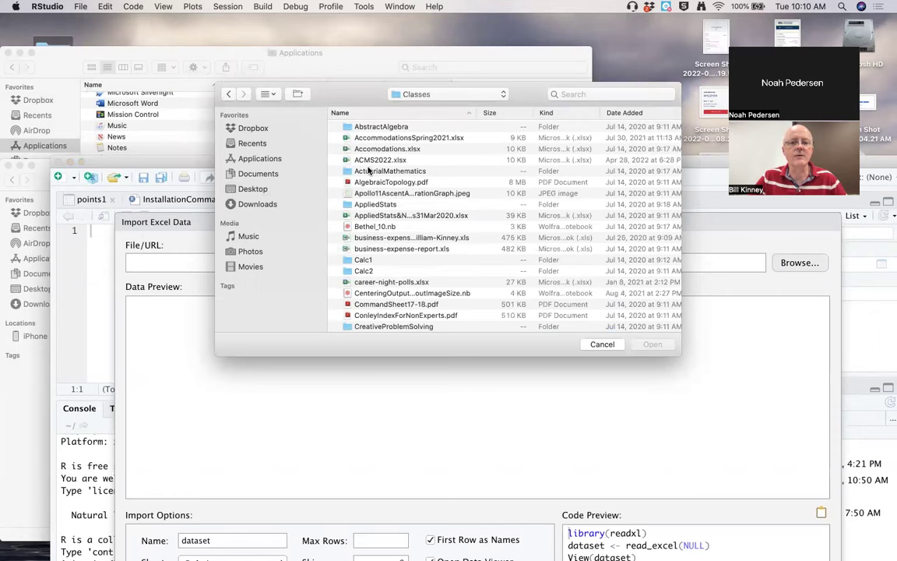
{"action": "left_click", "coordinate": [366, 204]}
{"action": "double_click", "coordinate": [366, 204]}
{"action": "double_click", "coordinate": [373, 344]}
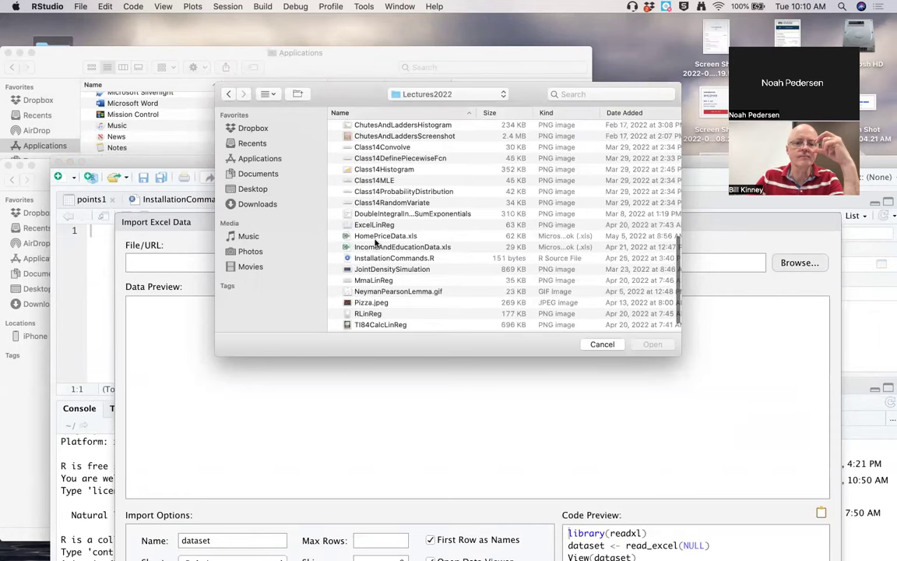
{"action": "right_click", "coordinate": [370, 235]}
{"action": "key", "text": "Escape"}
{"action": "double_click", "coordinate": [370, 236]}
{"action": "left_click_drag", "start_coordinate": [399, 159], "coordinate": [370, 142]}
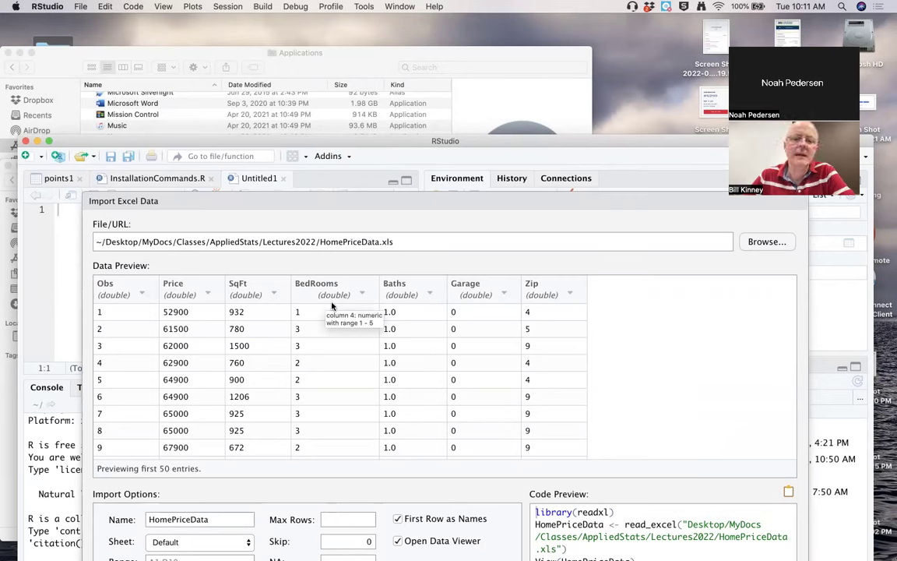
Set the Zip and Obs columns to the Character type in the import preview
{"action": "left_click", "coordinate": [570, 294]}
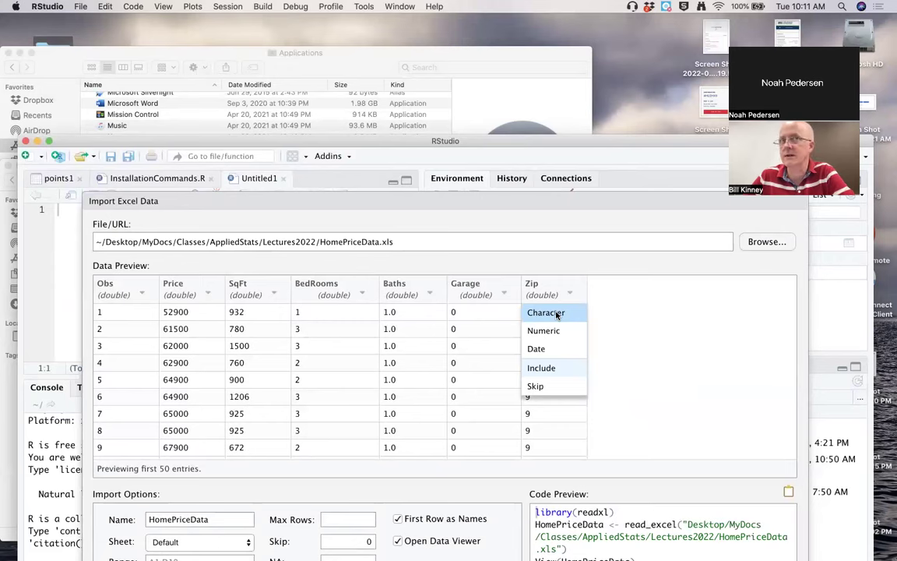
{"action": "left_click", "coordinate": [556, 313]}
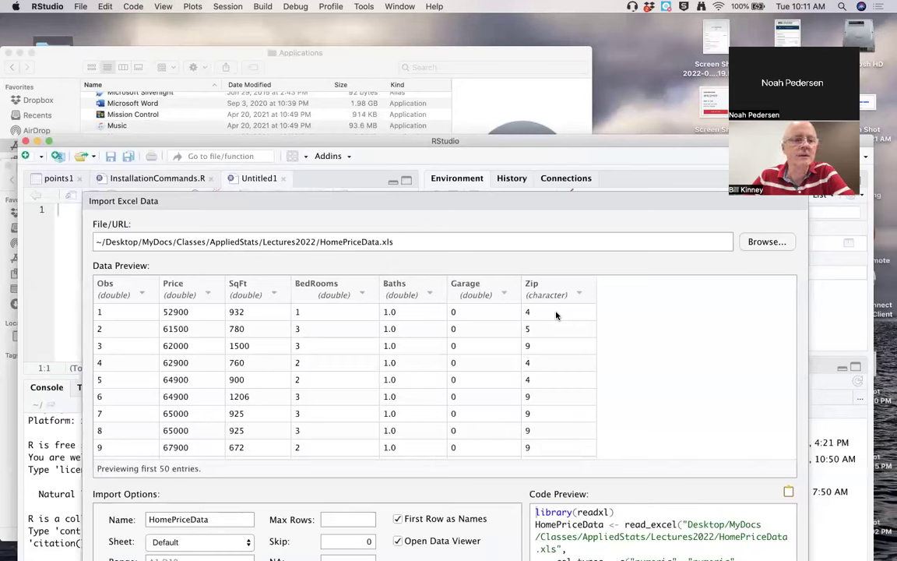
{"action": "left_click", "coordinate": [141, 293]}
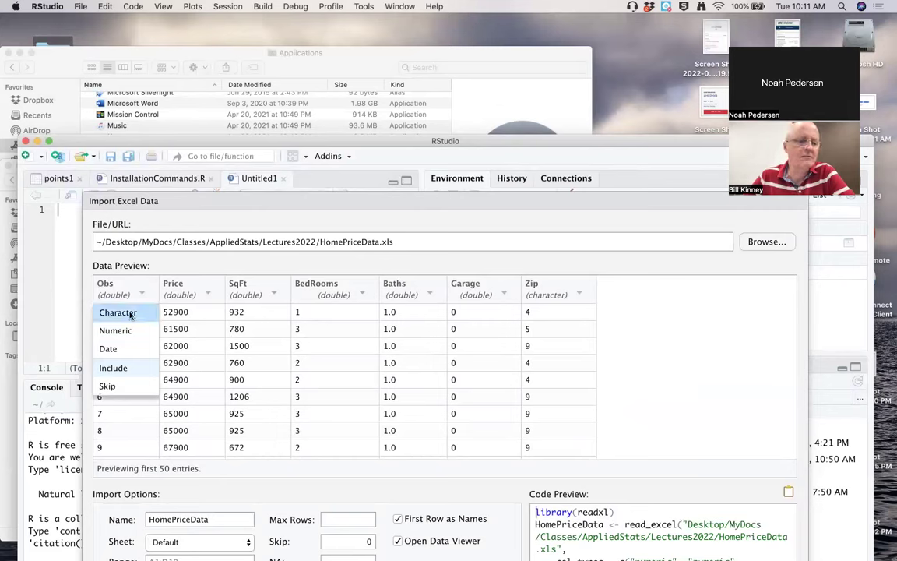
{"action": "left_click", "coordinate": [131, 313]}
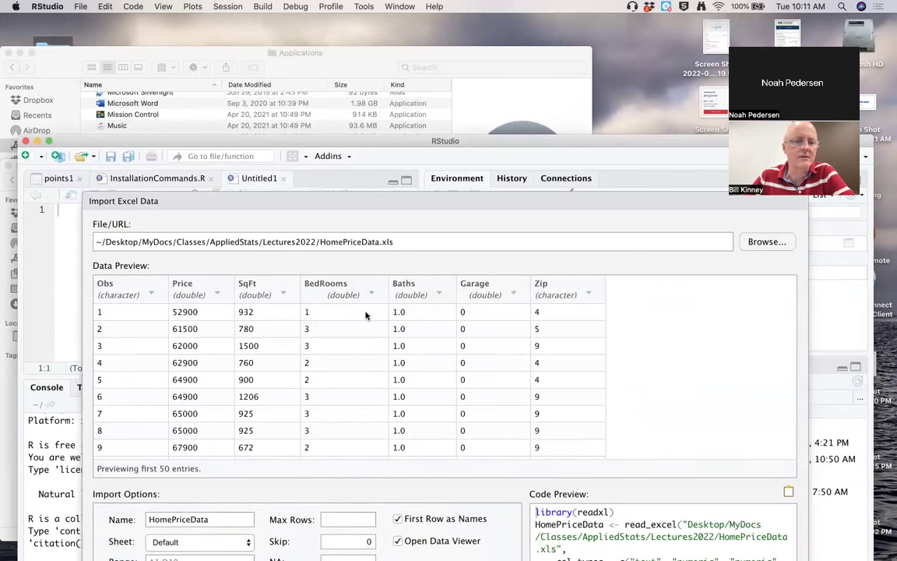
Look through the previewed home price rows and revisit the source formats available for importing a dataset
{"action": "left_click_drag", "start_coordinate": [317, 146], "coordinate": [313, 99]}
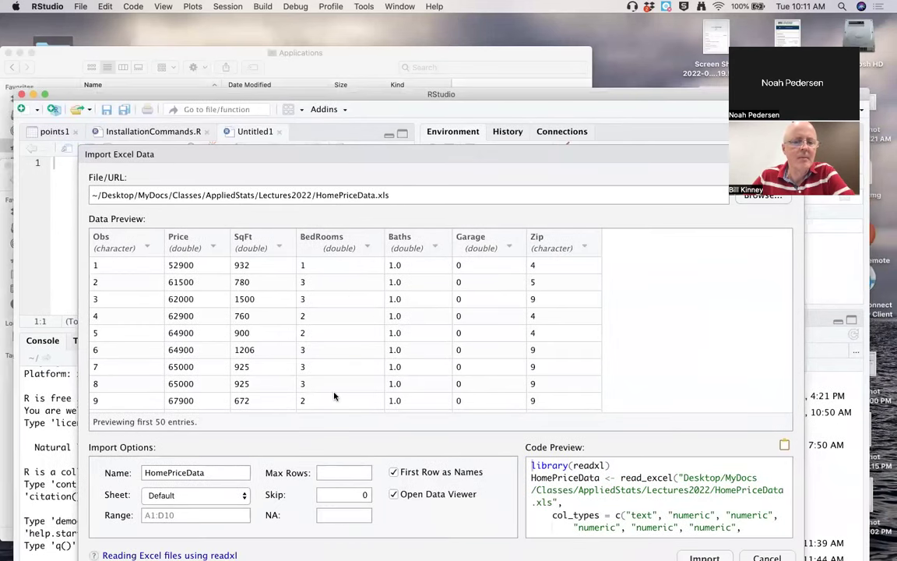
{"action": "scroll", "coordinate": [335, 397], "scroll_direction": "down", "scroll_amount": 10}
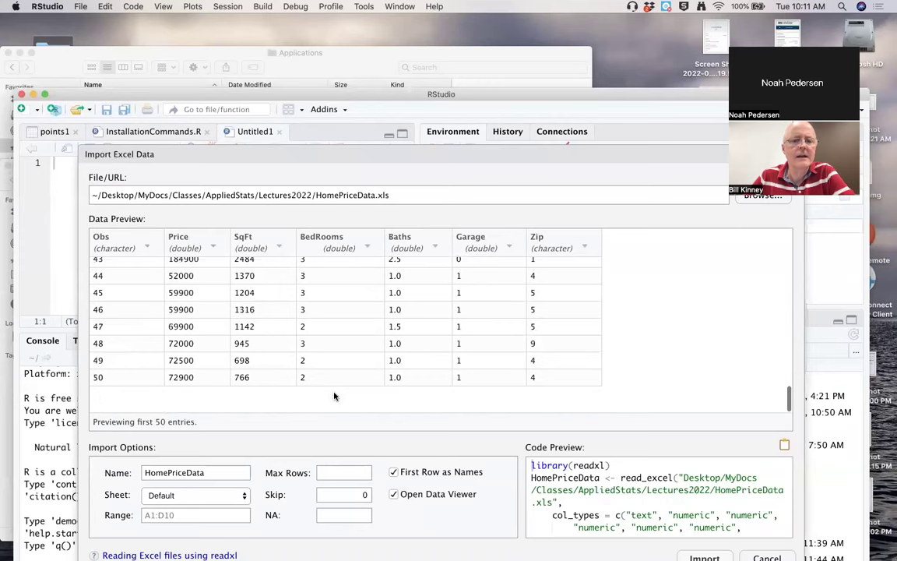
{"action": "scroll", "coordinate": [334, 396], "scroll_direction": "up", "scroll_amount": 10}
{"action": "scroll", "coordinate": [334, 396], "scroll_direction": "down", "scroll_amount": 10}
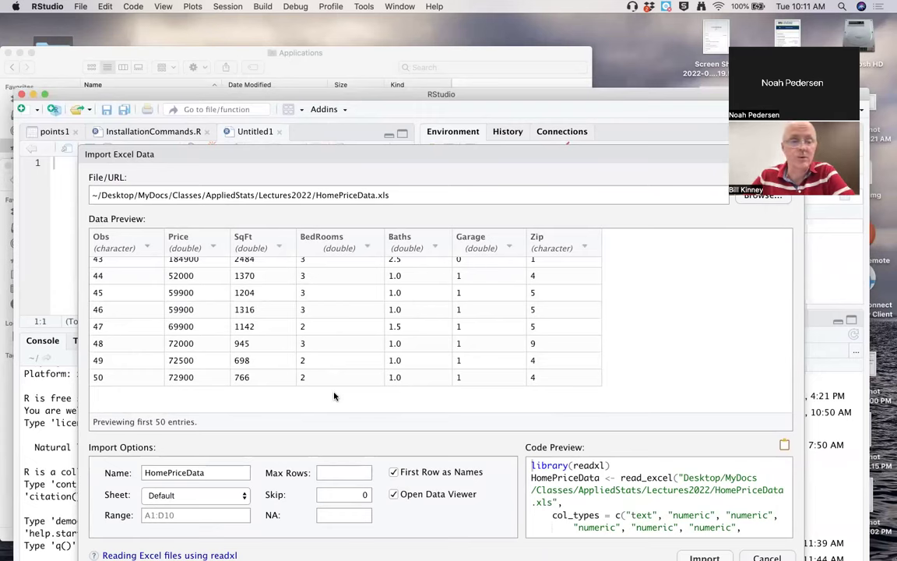
{"action": "scroll", "coordinate": [334, 396], "scroll_direction": "up", "scroll_amount": 10}
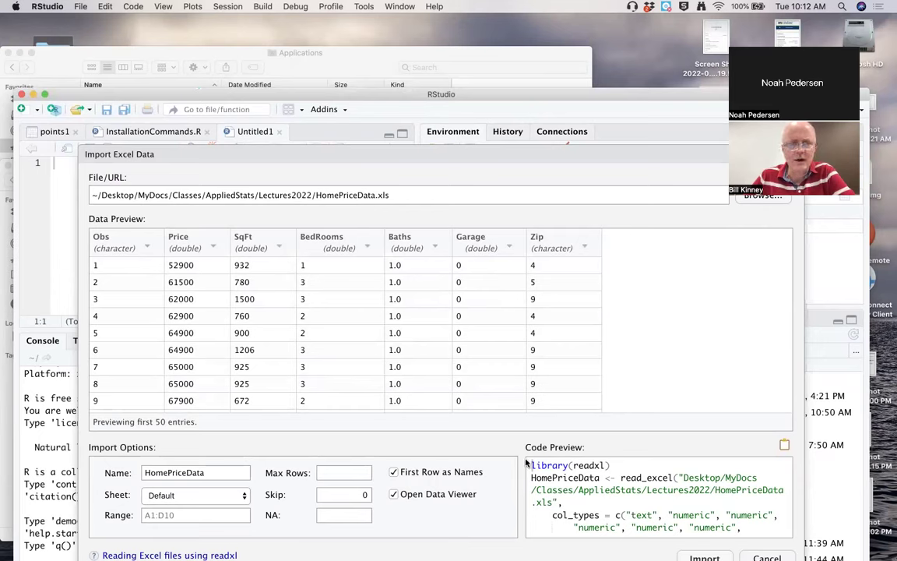
{"action": "left_click", "coordinate": [80, 6]}
{"action": "mouse_move", "coordinate": [83, 23]}
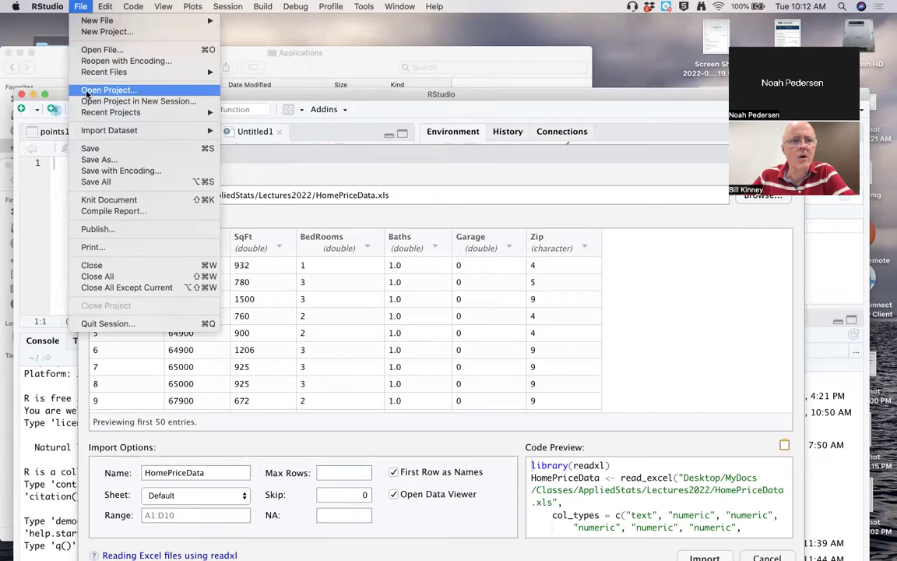
{"action": "mouse_move", "coordinate": [88, 134]}
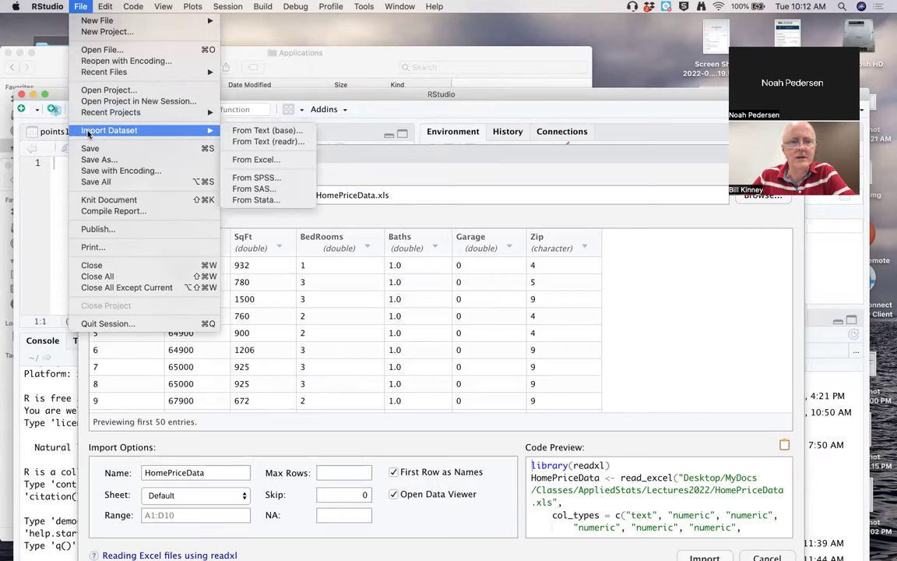
{"action": "left_click", "coordinate": [328, 137]}
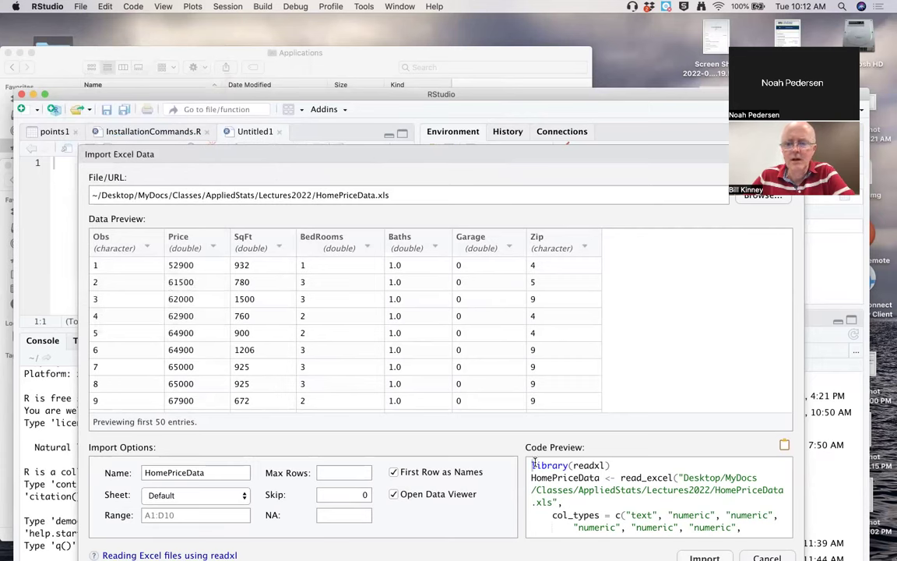
Examine the generated import code, including the read_excel call, file path, col_types argument and View command
{"action": "left_click_drag", "start_coordinate": [532, 465], "coordinate": [542, 543]}
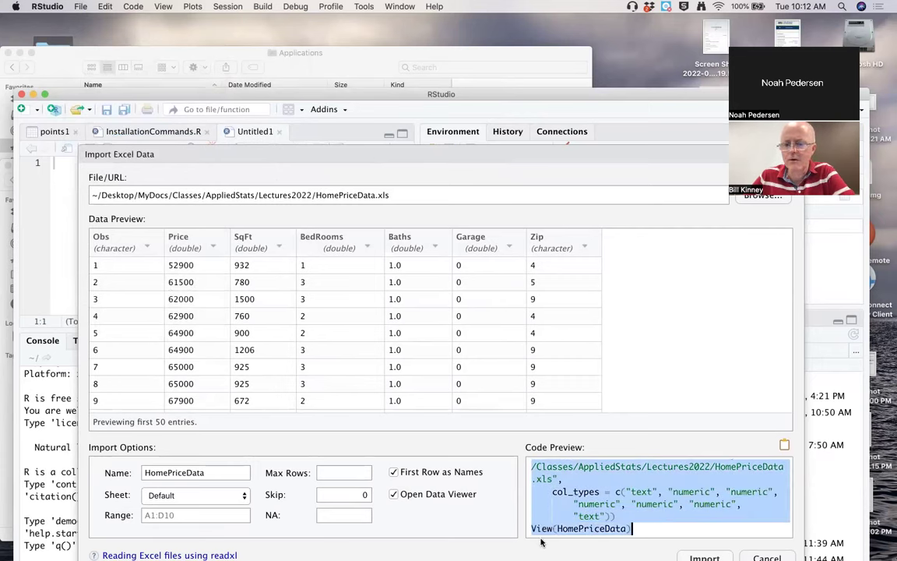
{"action": "left_click", "coordinate": [545, 510]}
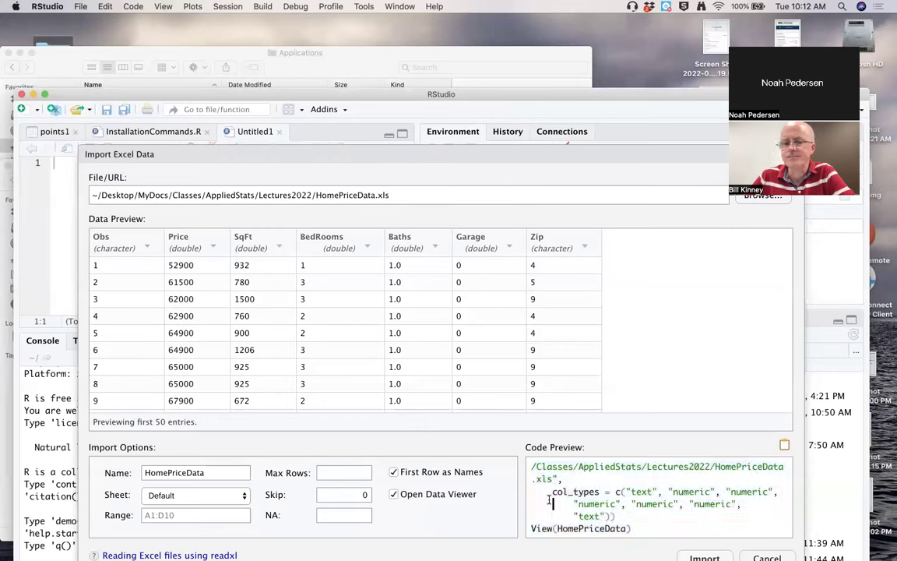
{"action": "scroll", "coordinate": [545, 510], "scroll_direction": "up", "scroll_amount": 2}
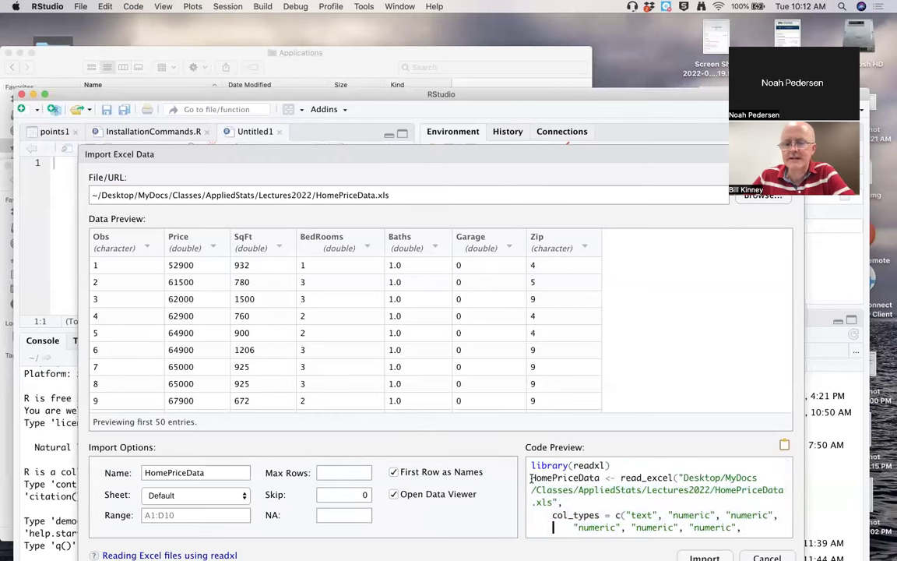
{"action": "left_click", "coordinate": [620, 477]}
{"action": "left_click_drag", "start_coordinate": [662, 477], "coordinate": [673, 476]}
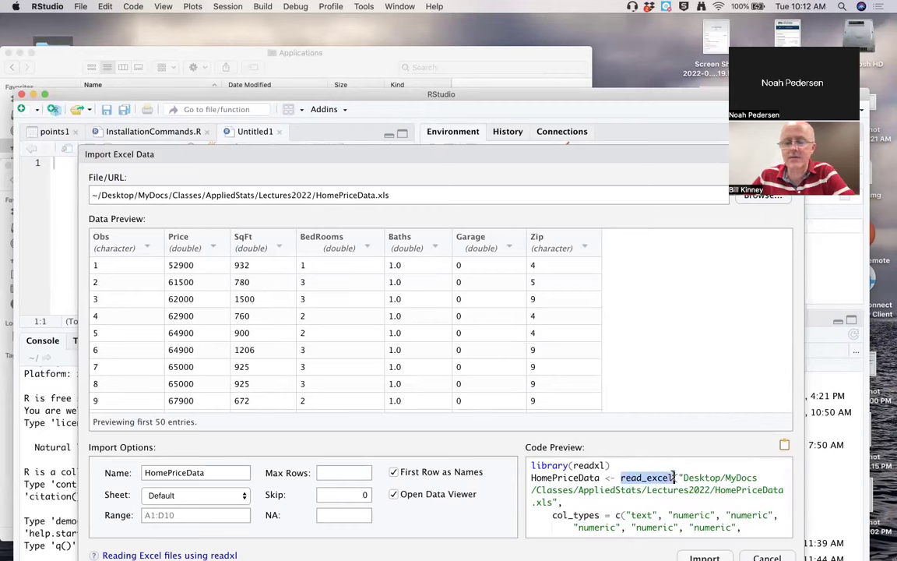
{"action": "left_click_drag", "start_coordinate": [683, 478], "coordinate": [680, 499]}
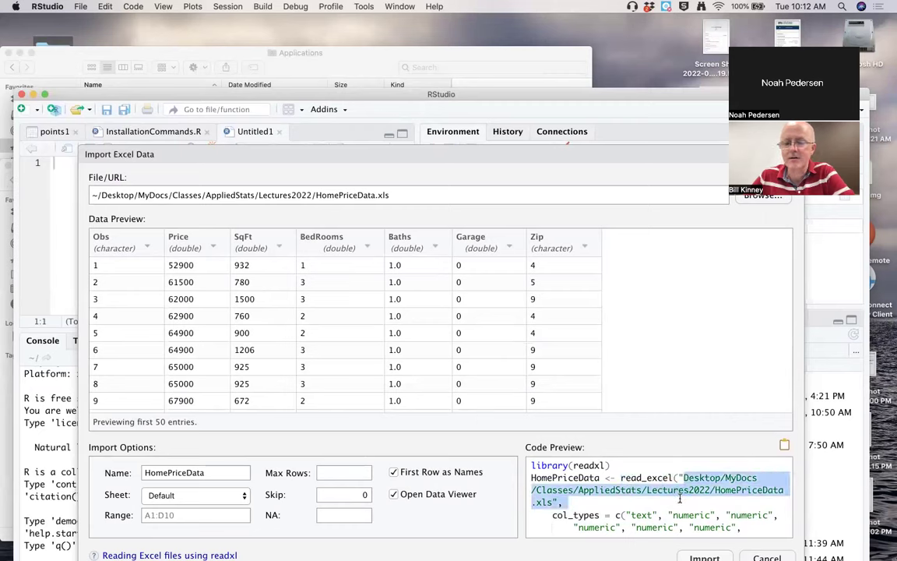
{"action": "scroll", "coordinate": [680, 499], "scroll_direction": "down", "scroll_amount": 2}
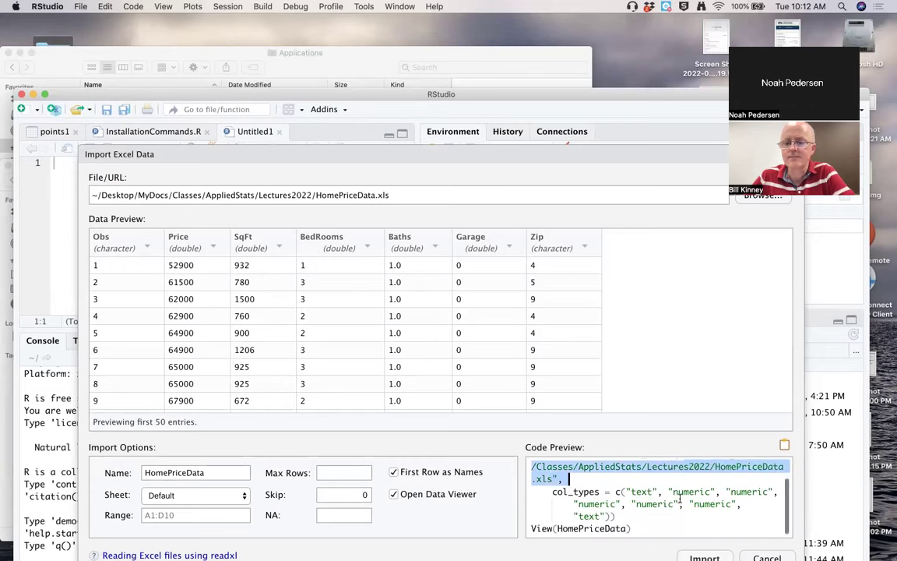
{"action": "left_click_drag", "start_coordinate": [553, 494], "coordinate": [609, 515]}
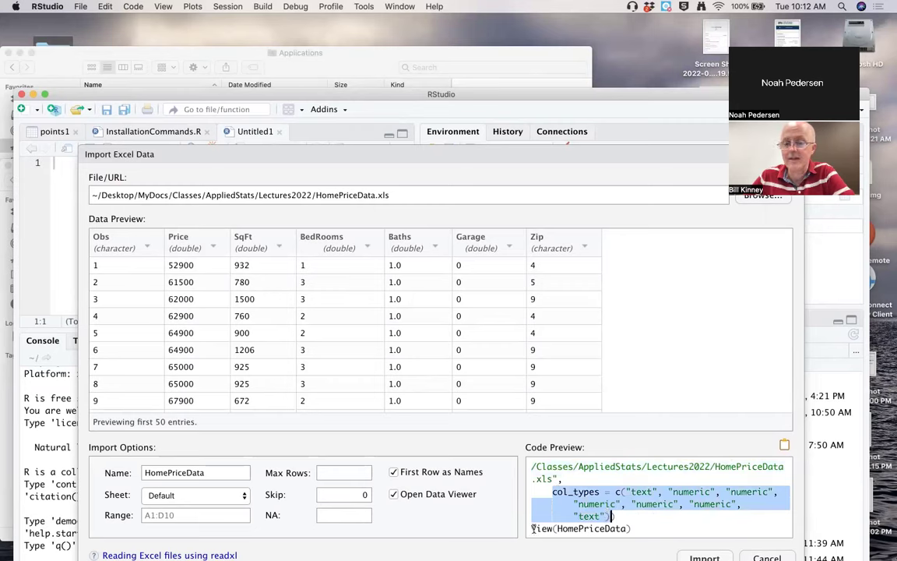
{"action": "left_click_drag", "start_coordinate": [533, 529], "coordinate": [627, 529]}
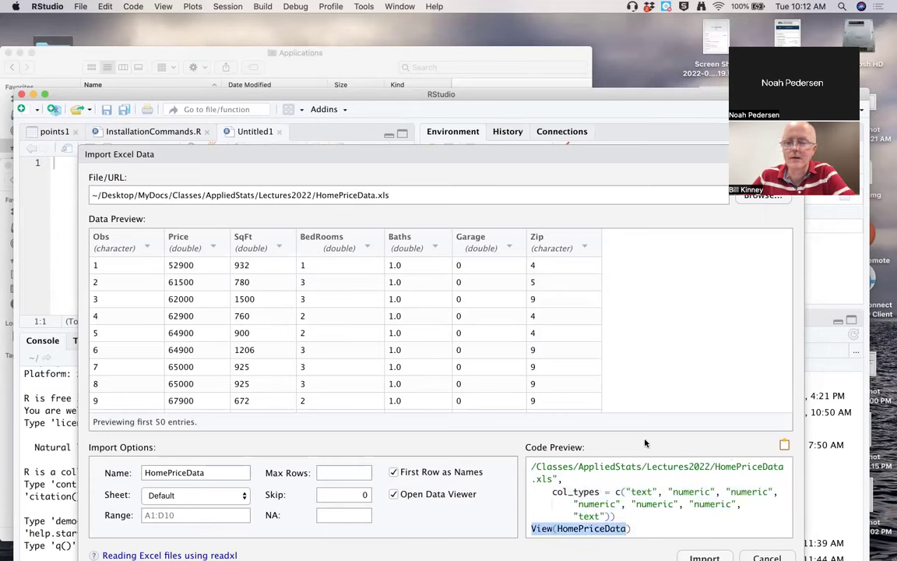
Import the data as HomePriceData, reposition the RStudio window, and highlight the executed import commands in the console
{"action": "left_click", "coordinate": [693, 554]}
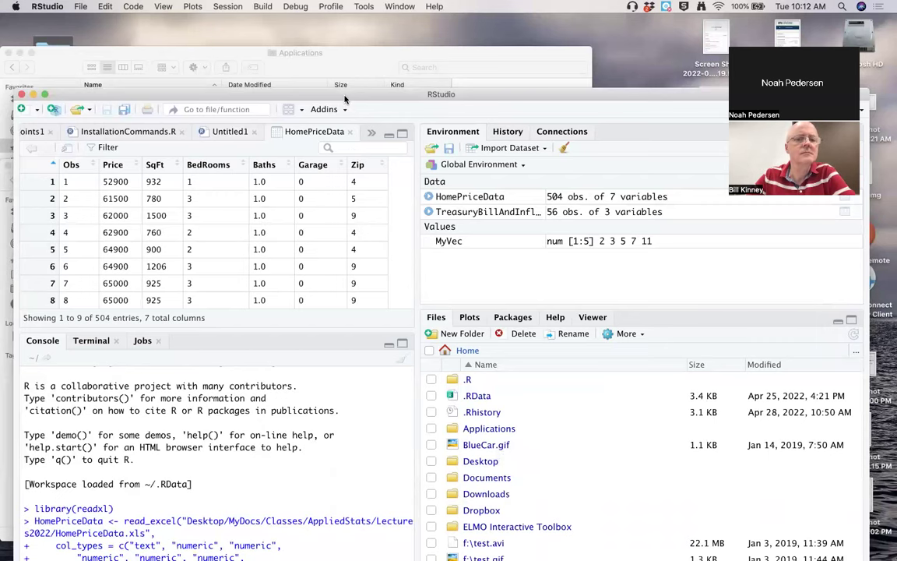
{"action": "left_click_drag", "start_coordinate": [343, 100], "coordinate": [342, 87]}
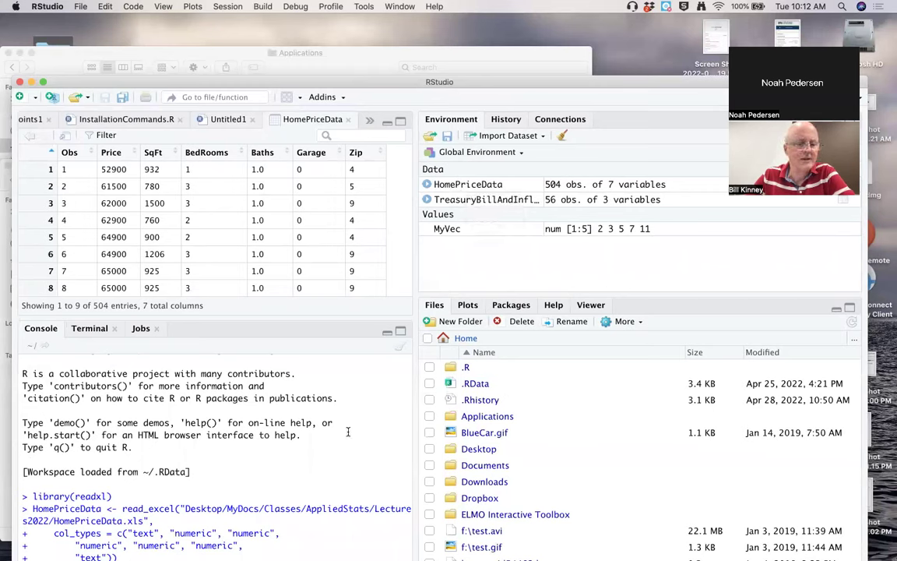
{"action": "double_click", "coordinate": [117, 84]}
{"action": "left_click_drag", "start_coordinate": [33, 433], "coordinate": [167, 501]}
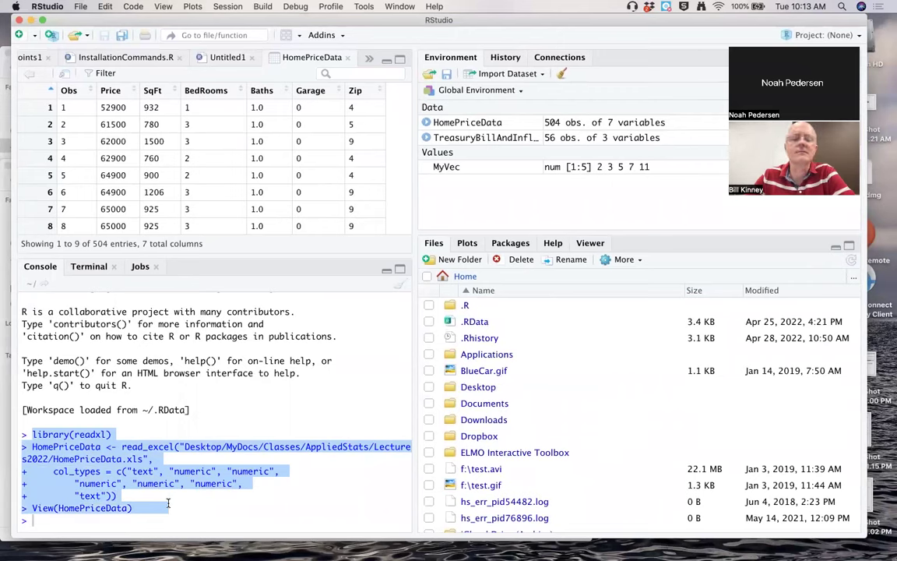
Run plot(HomePriceData) in the console to draw the scatterplot matrix of all the home price variables
{"action": "left_click", "coordinate": [117, 517]}
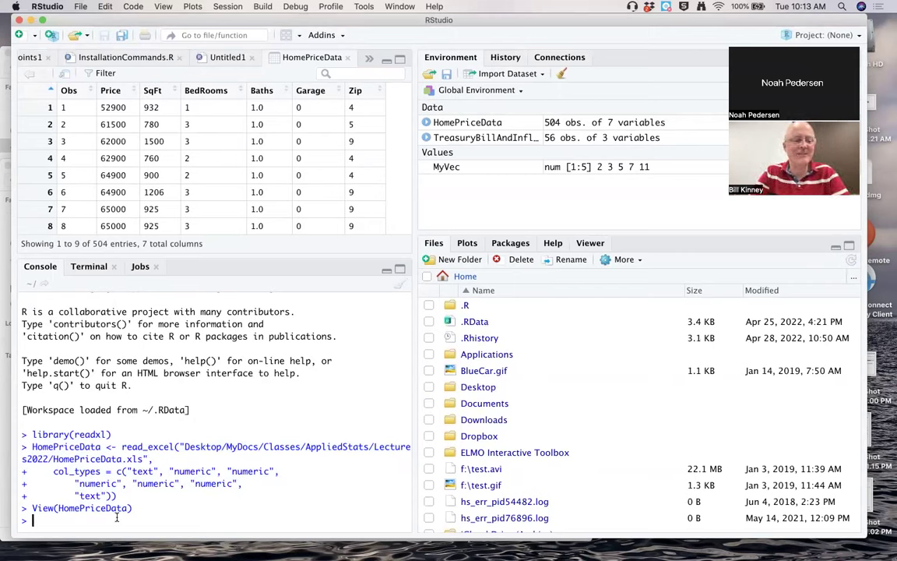
{"action": "type", "text": "plot"}
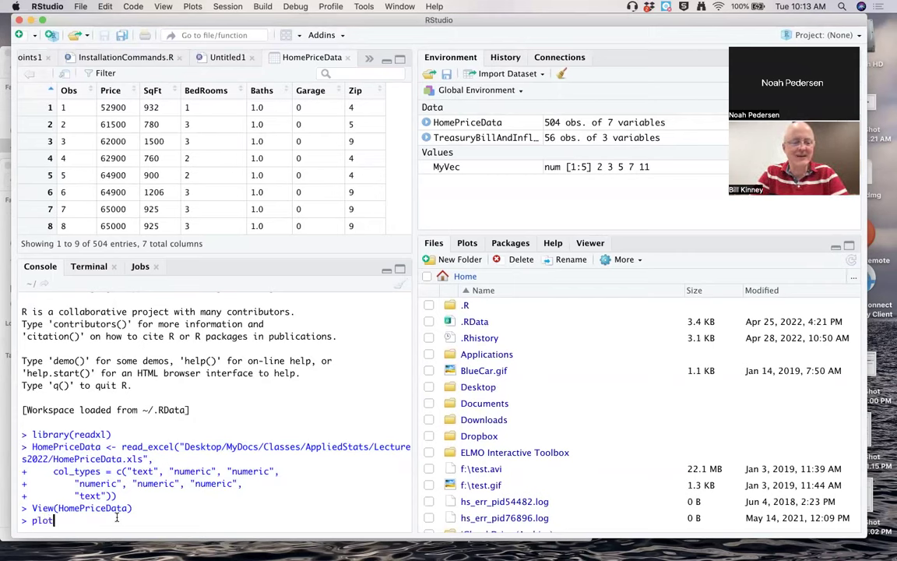
{"action": "type", "text": "(Home"}
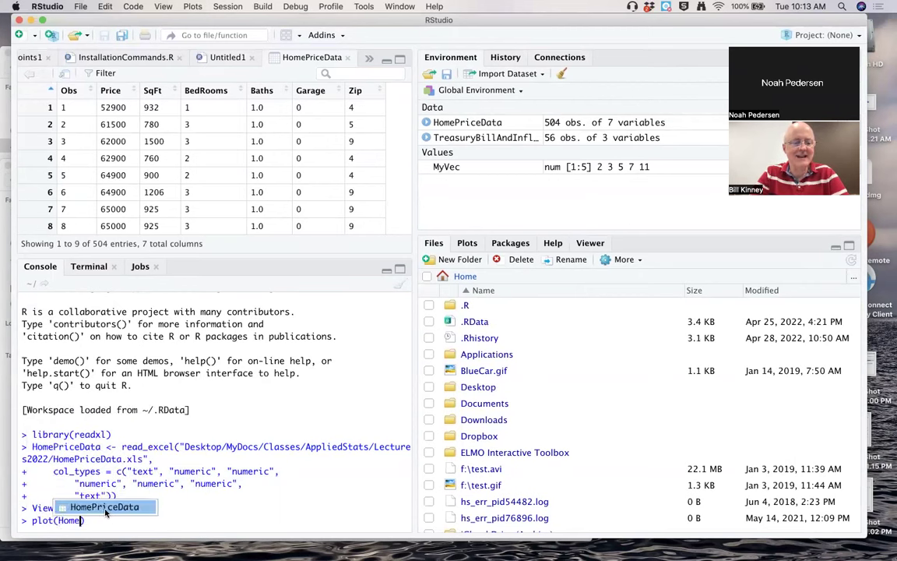
{"action": "left_click", "coordinate": [105, 507]}
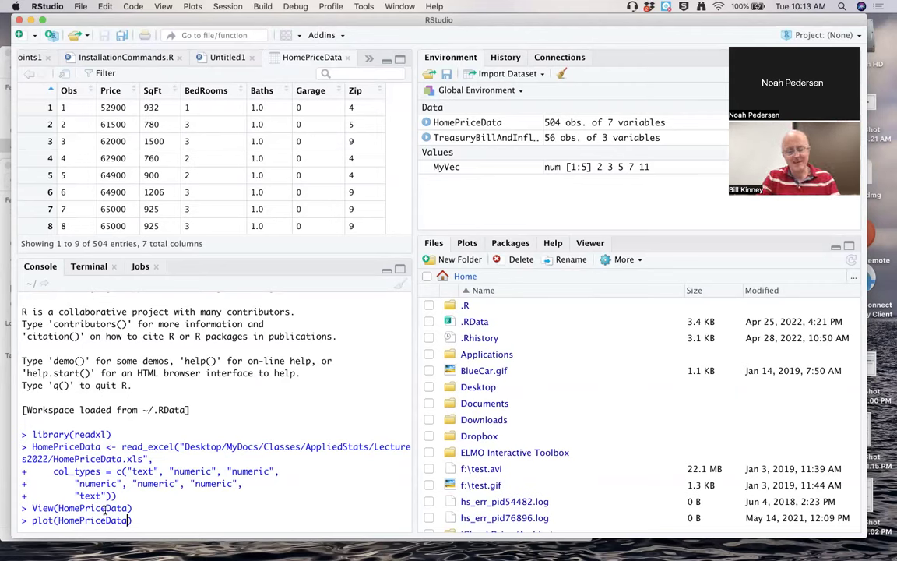
{"action": "key", "text": "Return"}
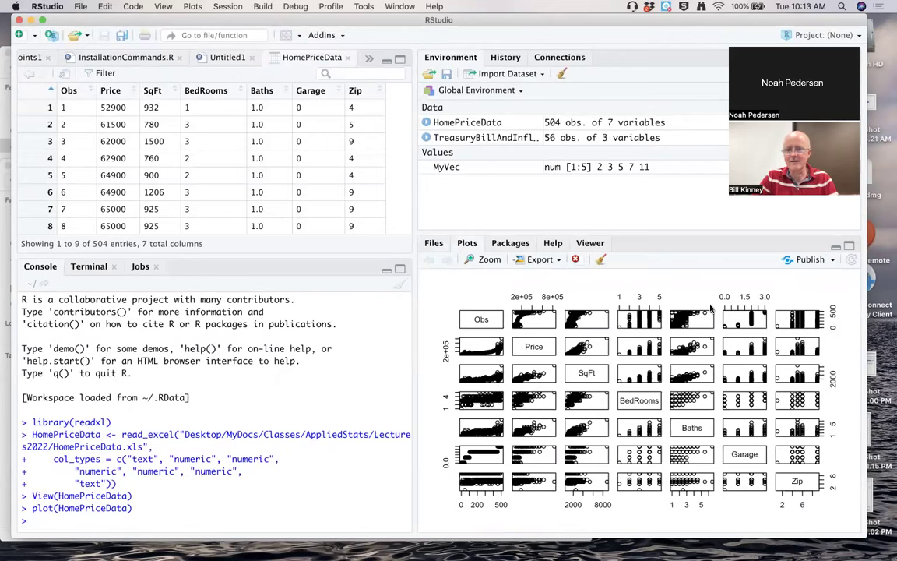
Show the scatterplot matrix in a separate zoom window and enlarge it to fill the screen
{"action": "left_click", "coordinate": [485, 259]}
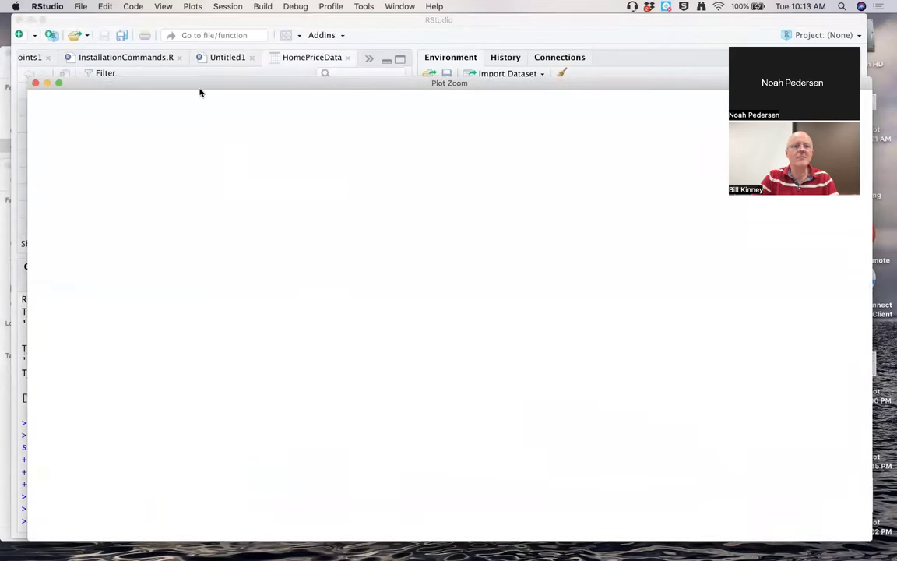
{"action": "mouse_move", "coordinate": [143, 78]}
{"action": "left_mouse_down"}
{"action": "mouse_move", "coordinate": [122, 16]}
{"action": "mouse_move", "coordinate": [142, 63]}
{"action": "left_mouse_up"}
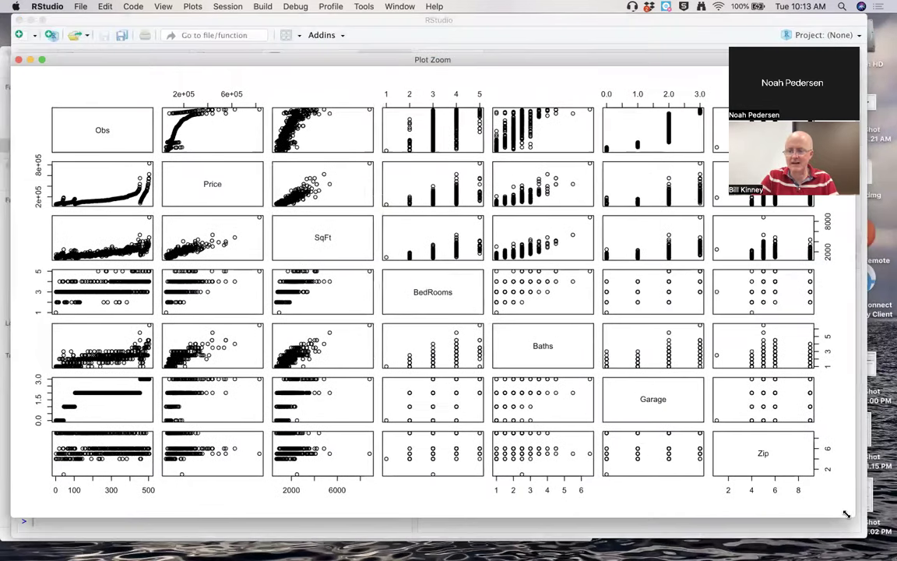
{"action": "left_click_drag", "start_coordinate": [854, 516], "coordinate": [888, 547]}
{"action": "key", "text": "ctrl+super+f"}
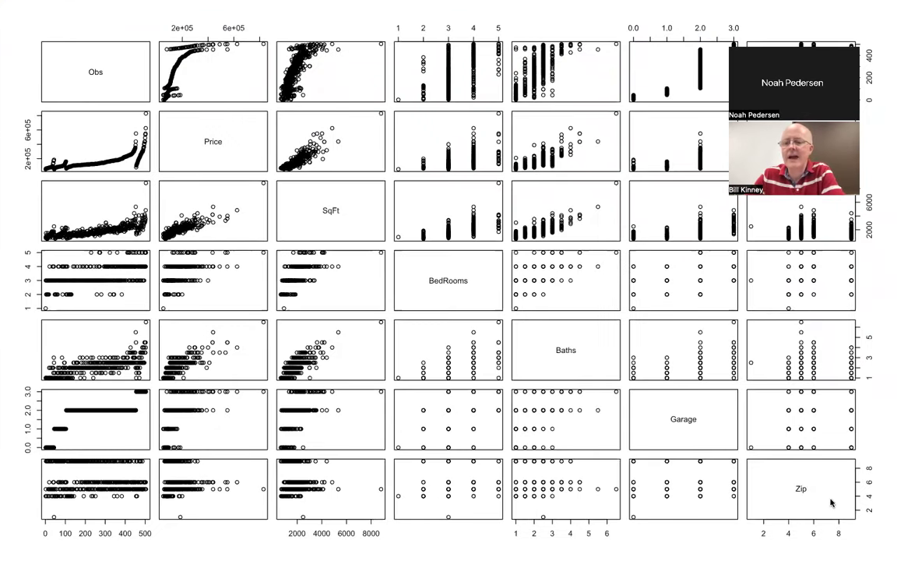
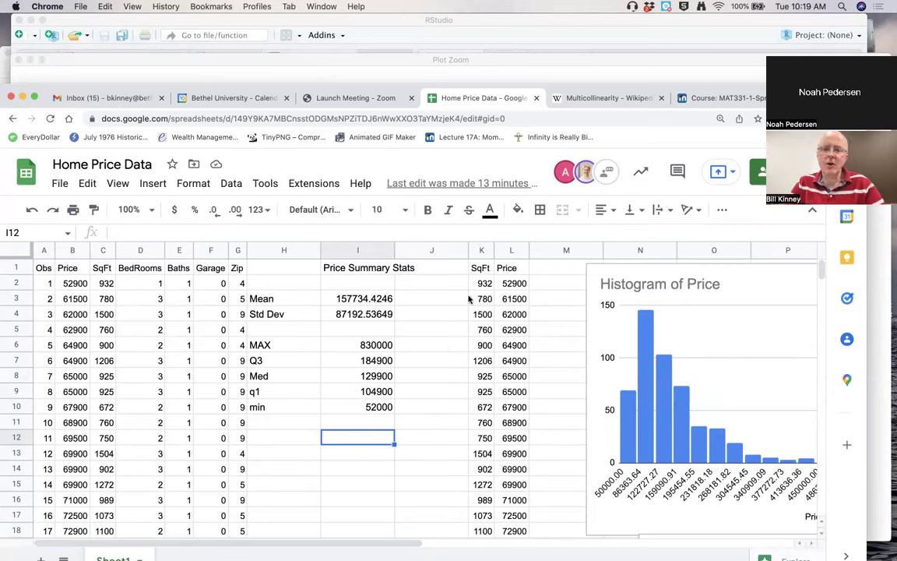
In the Home Price Data Google Sheet, highlight the first SqFt and Price cells, K1:L6
{"action": "left_click_drag", "start_coordinate": [482, 268], "coordinate": [516, 345]}
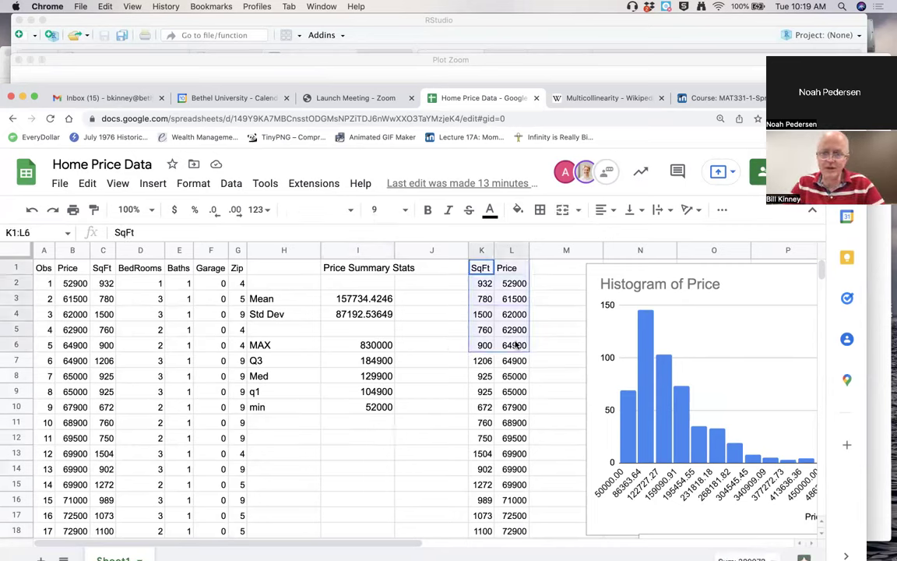
Calculate the correlation between square footage and bedrooms in cell I13 with =CORREL(C2:C505,D2:D505)
{"action": "left_click", "coordinate": [345, 456]}
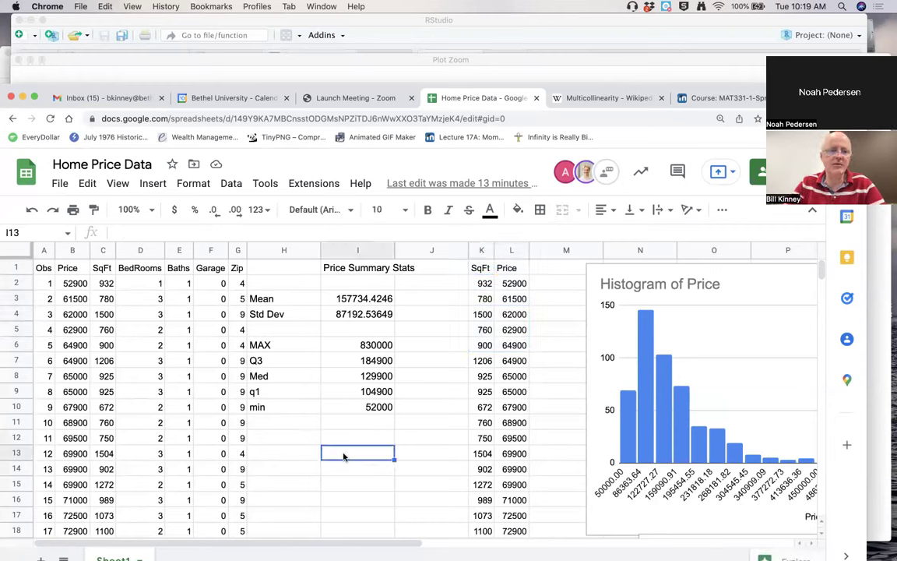
{"action": "type", "text": "="}
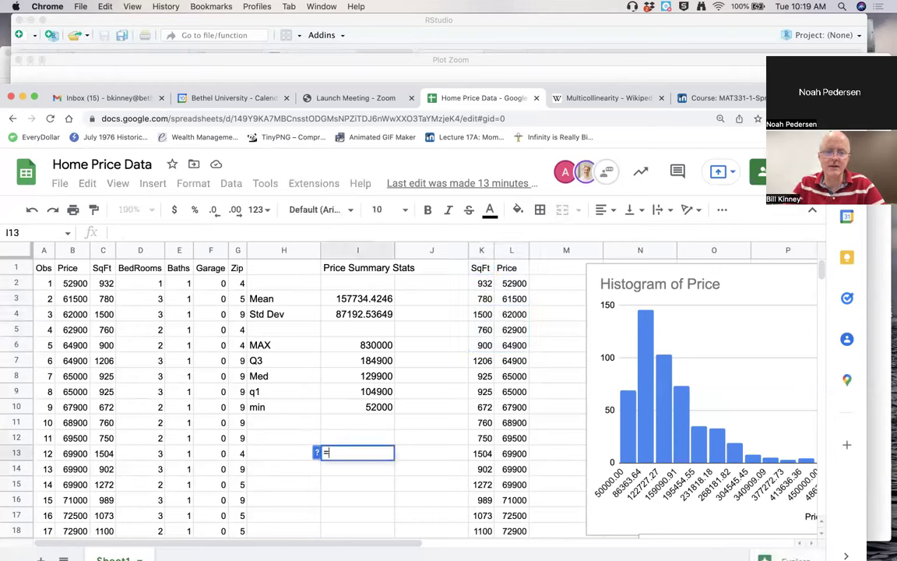
{"action": "type", "text": "CORREL("}
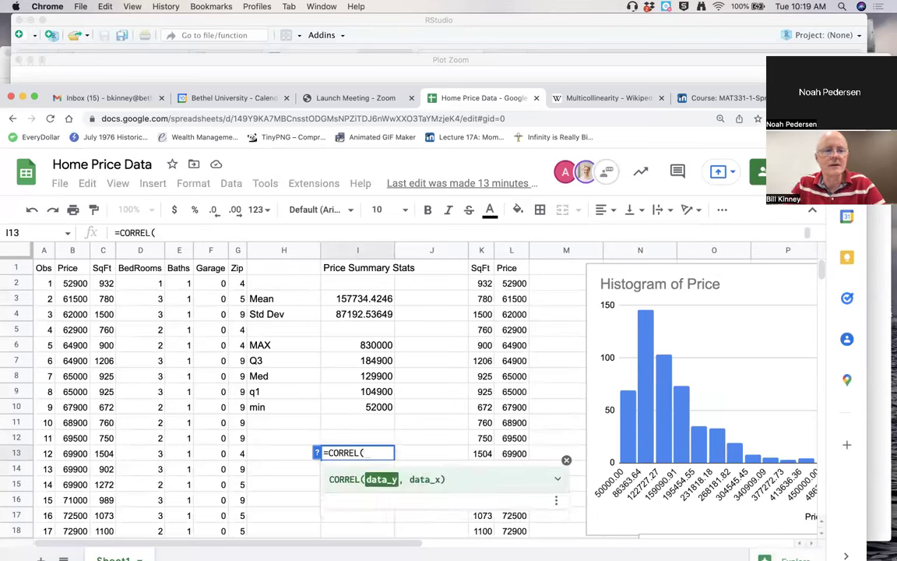
{"action": "type", "text": "C2:C505,D23"}
{"action": "key", "text": "BackSpace"}
{"action": "key", "text": "BackSpace"}
{"action": "type", "text": "2:"}
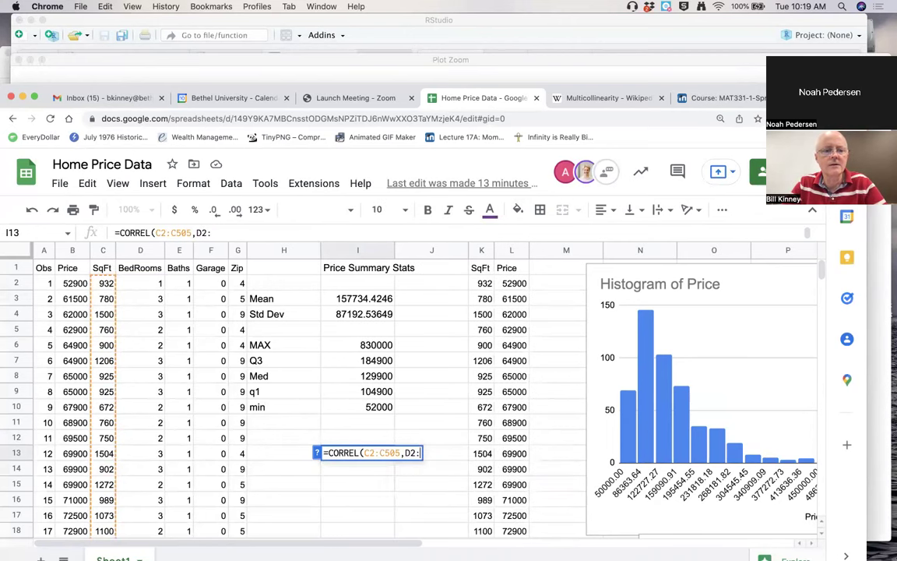
{"action": "type", "text": "D505)"}
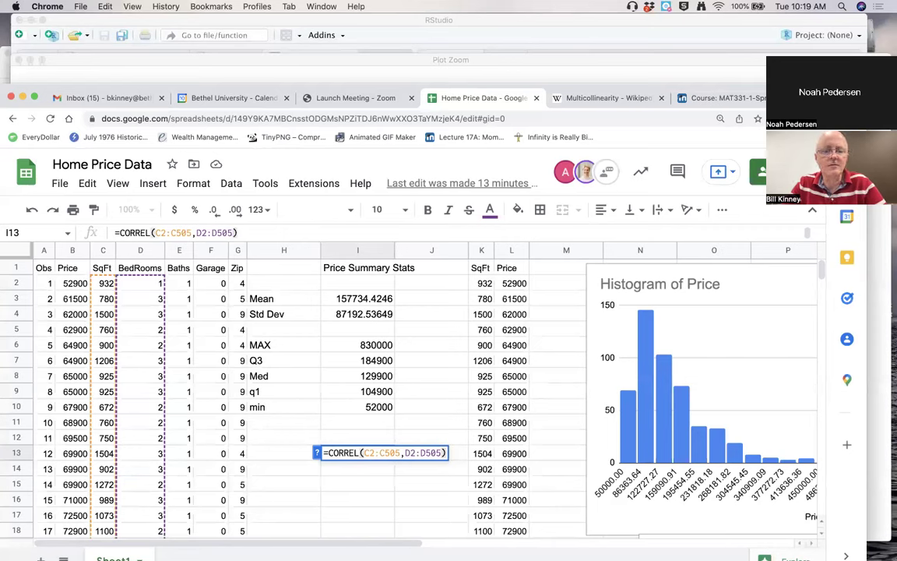
{"action": "key", "text": "Return"}
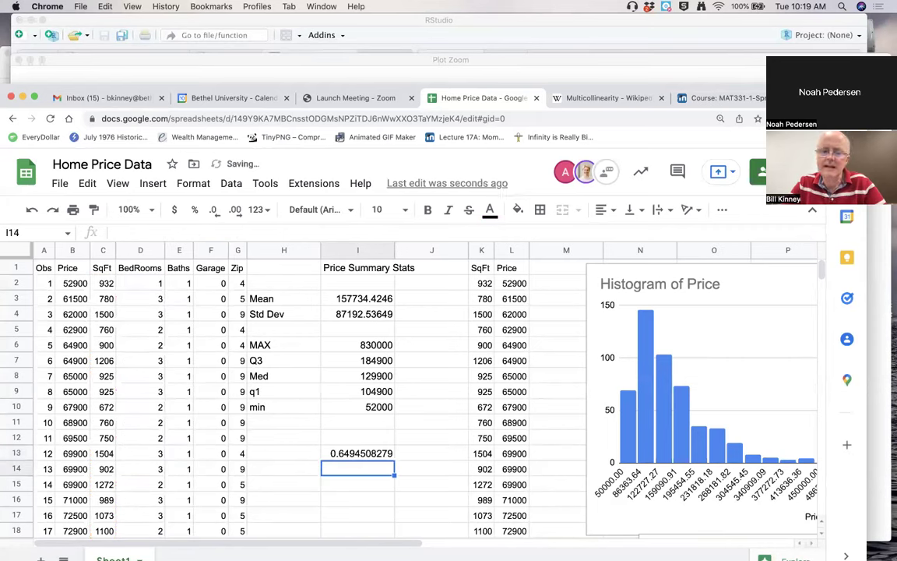
Square the correlation coefficient in cell I14 with the formula =I13^2
{"action": "type", "text": "="}
{"action": "left_click", "coordinate": [342, 451]}
{"action": "type", "text": "^2"}
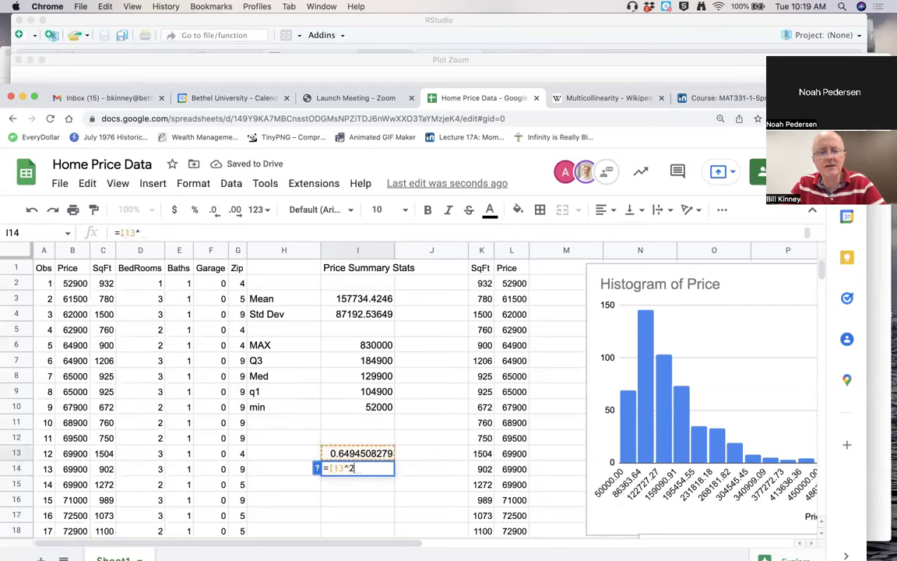
{"action": "key", "text": "Return"}
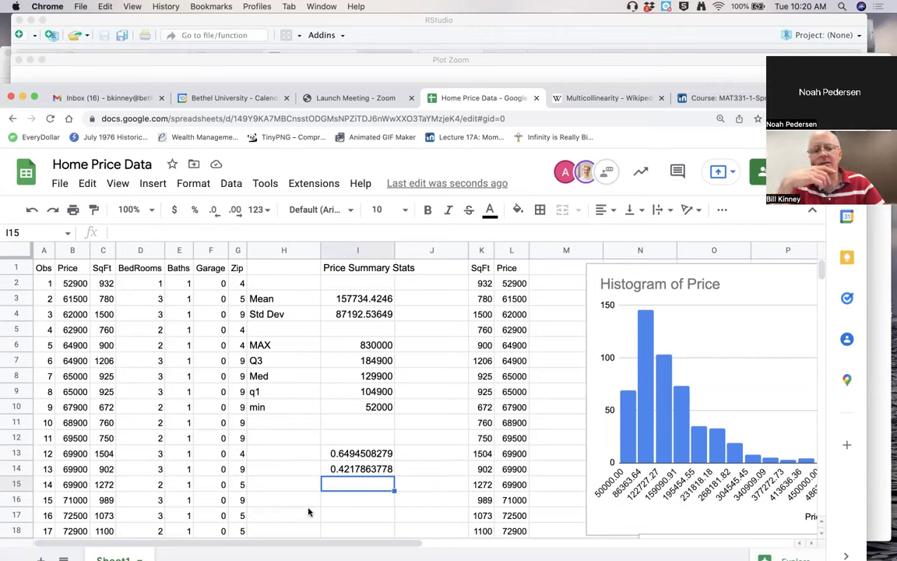
Review the first SqFt and BedRooms rows alongside the correlation and its square in I13:I14
{"action": "left_click_drag", "start_coordinate": [100, 267], "coordinate": [139, 344]}
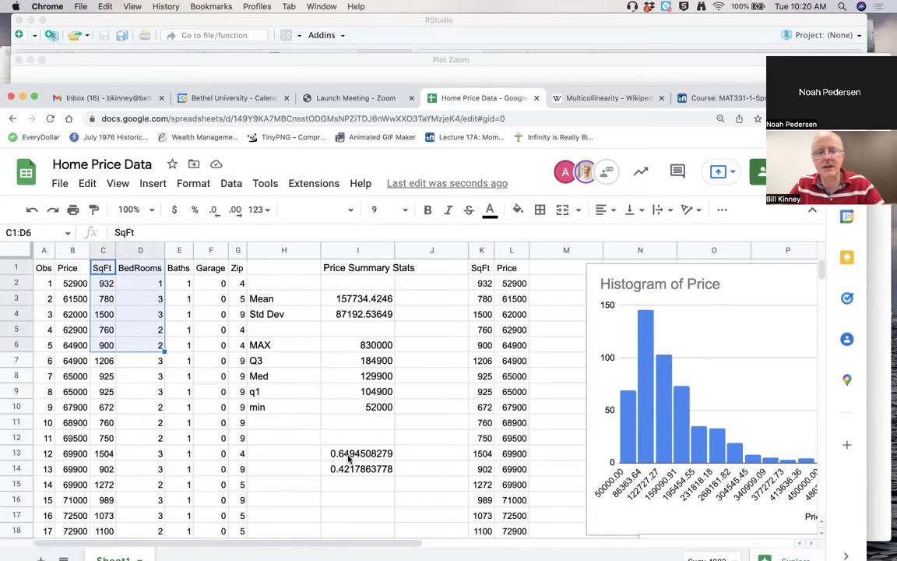
{"action": "left_click_drag", "start_coordinate": [350, 455], "coordinate": [352, 469]}
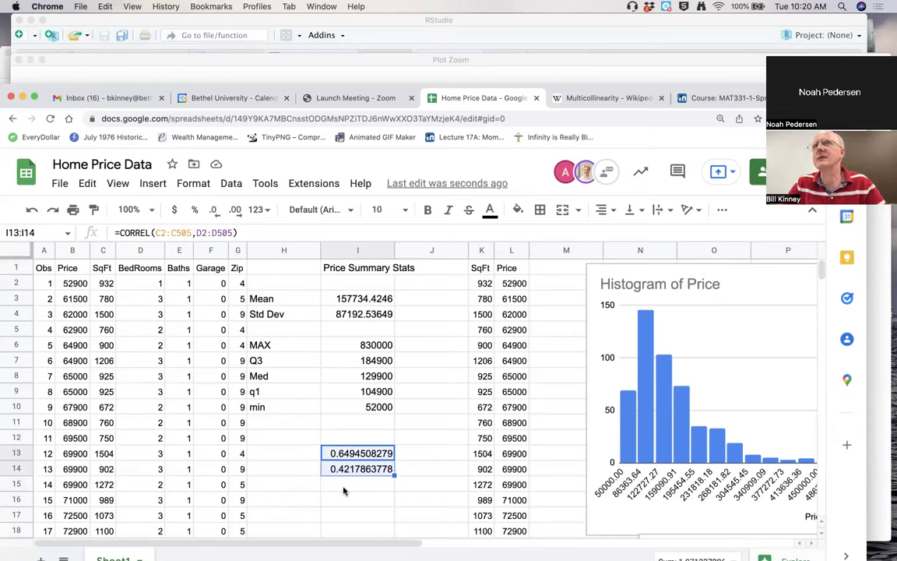
{"action": "left_click_drag", "start_coordinate": [102, 268], "coordinate": [134, 313]}
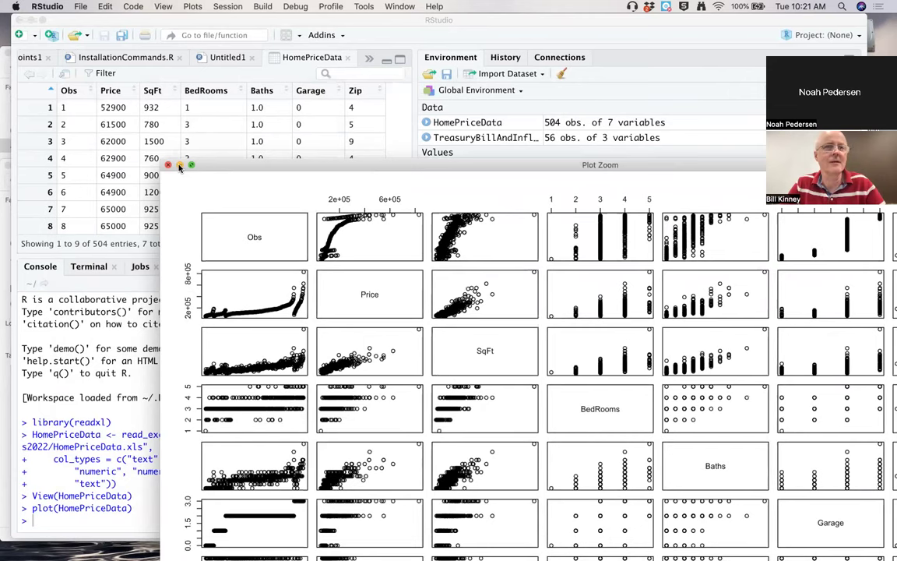
Return from the RStudio scatterplot matrix to the Home Price Data spreadsheet and select the Price, SqFt and BedRooms headers in B1:D1
{"action": "mouse_move", "coordinate": [744, 554]}
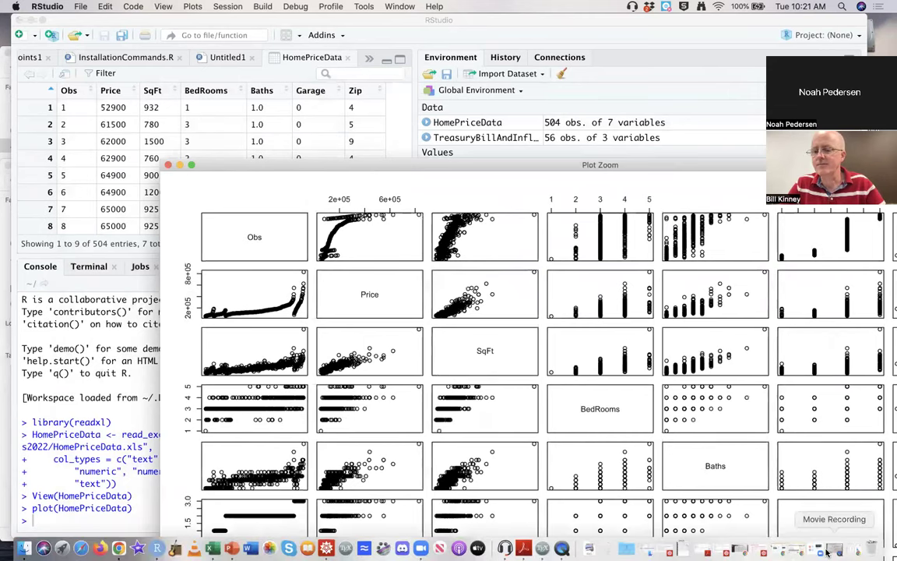
{"action": "left_click", "coordinate": [828, 552]}
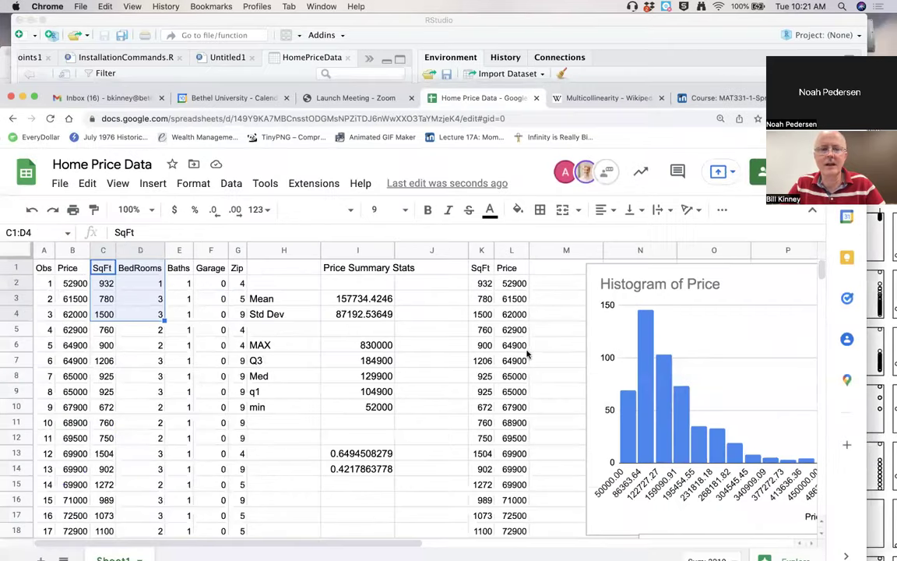
{"action": "left_click", "coordinate": [290, 452]}
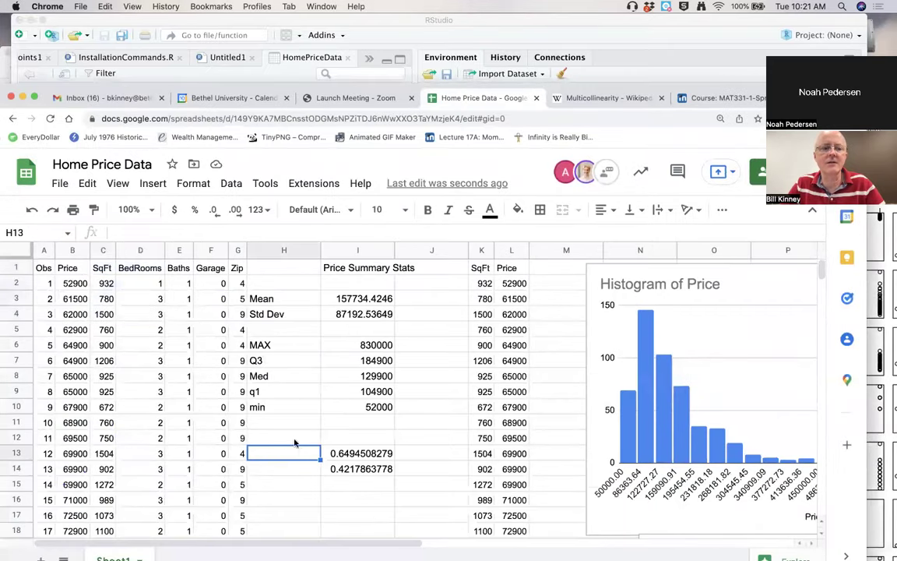
{"action": "left_click_drag", "start_coordinate": [83, 270], "coordinate": [134, 270]}
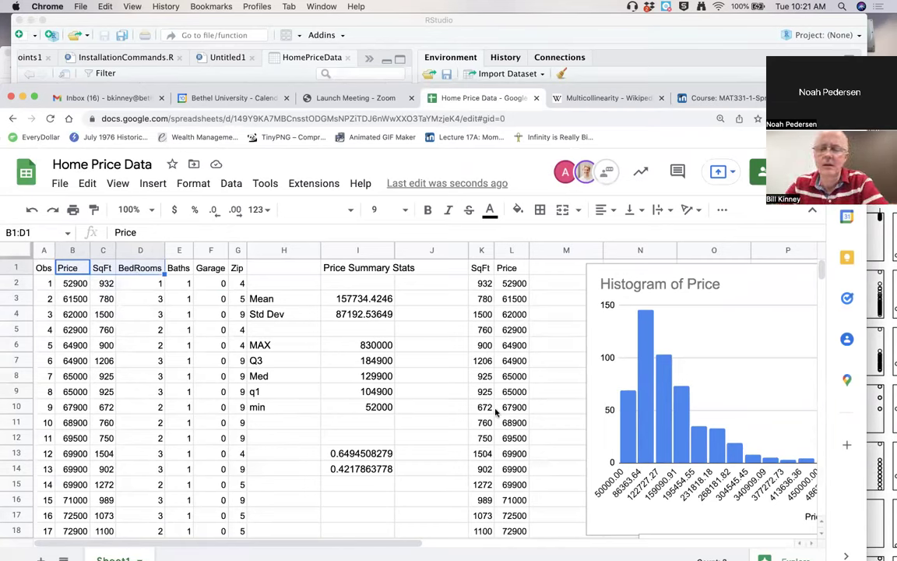
Examine the existing SqFt regression summary output and the trendline equation and R² on the Price vs. SqFt chart
{"action": "scroll", "coordinate": [536, 411], "scroll_direction": "down", "scroll_amount": 5}
{"action": "scroll", "coordinate": [535, 419], "scroll_direction": "down", "scroll_amount": 6}
{"action": "scroll", "coordinate": [514, 405], "scroll_direction": "right", "scroll_amount": 2}
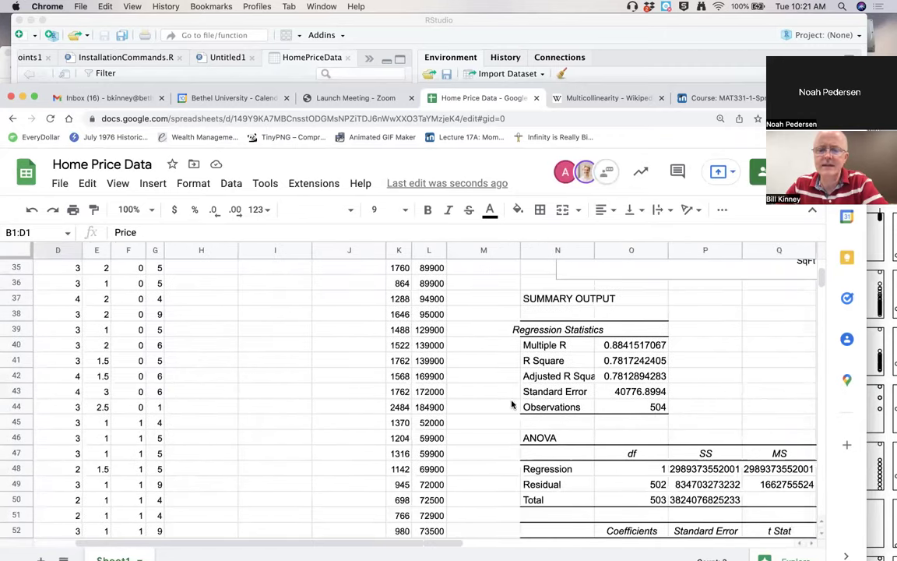
{"action": "scroll", "coordinate": [506, 401], "scroll_direction": "down", "scroll_amount": 3}
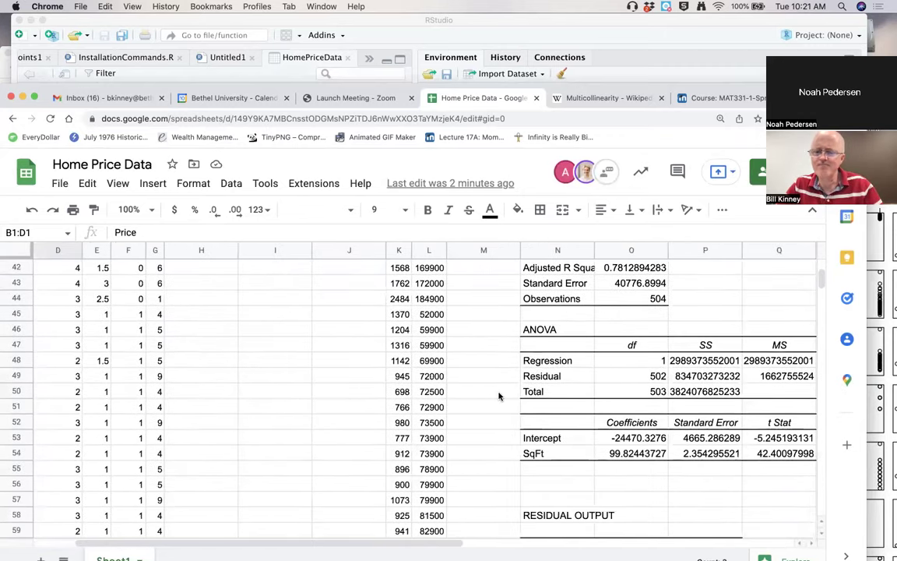
{"action": "scroll", "coordinate": [498, 396], "scroll_direction": "right", "scroll_amount": 2}
{"action": "scroll", "coordinate": [498, 396], "scroll_direction": "up", "scroll_amount": 1}
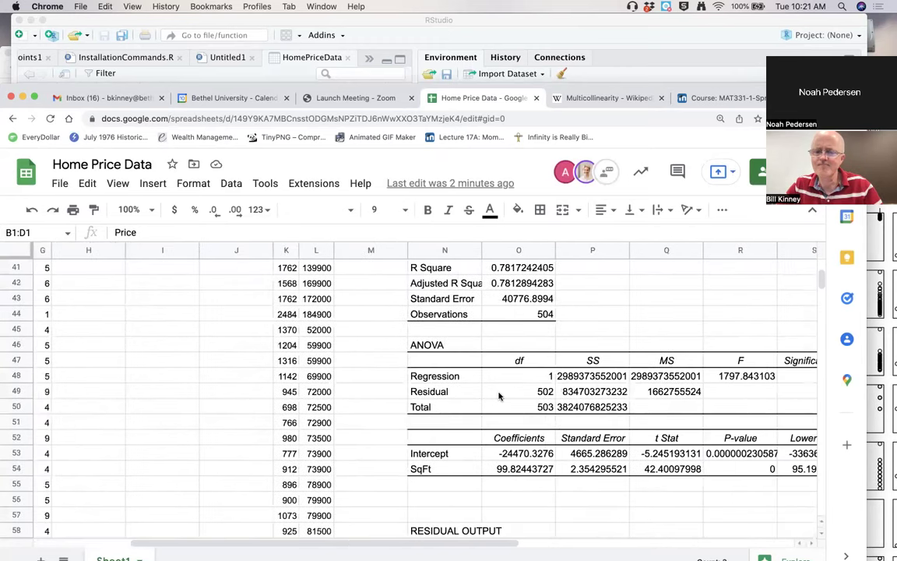
{"action": "scroll", "coordinate": [498, 396], "scroll_direction": "up", "scroll_amount": 7}
{"action": "scroll", "coordinate": [500, 392], "scroll_direction": "left", "scroll_amount": 1}
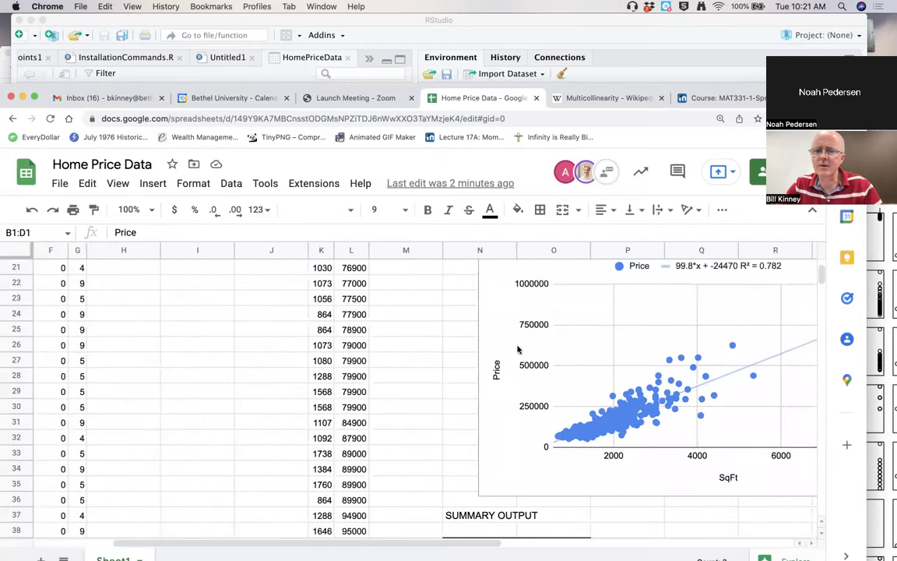
{"action": "scroll", "coordinate": [517, 319], "scroll_direction": "up", "scroll_amount": 1}
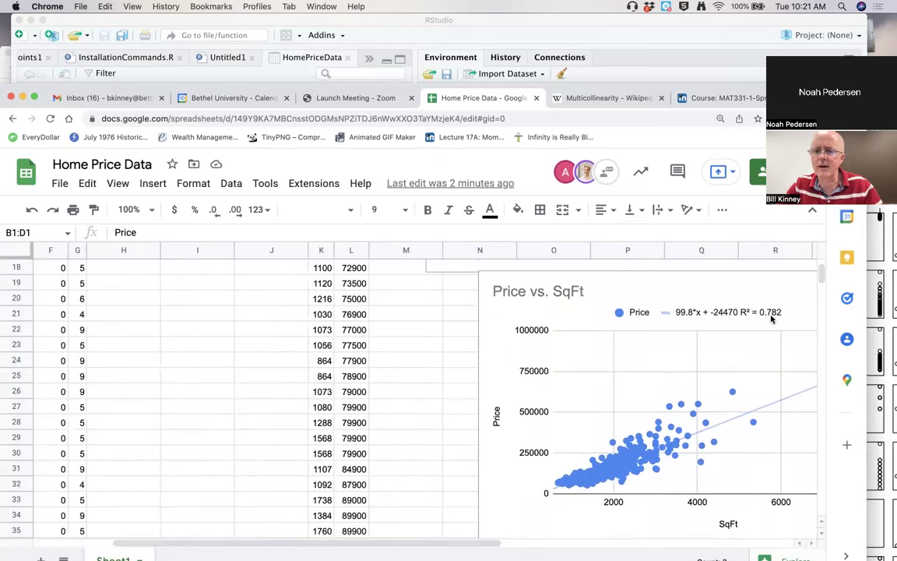
{"action": "left_click", "coordinate": [436, 365]}
Clear the regression summary output in N37:Z54, delete the SqFt residuals chart covering it, and select cell N37
{"action": "scroll", "coordinate": [435, 365], "scroll_direction": "down", "scroll_amount": 5}
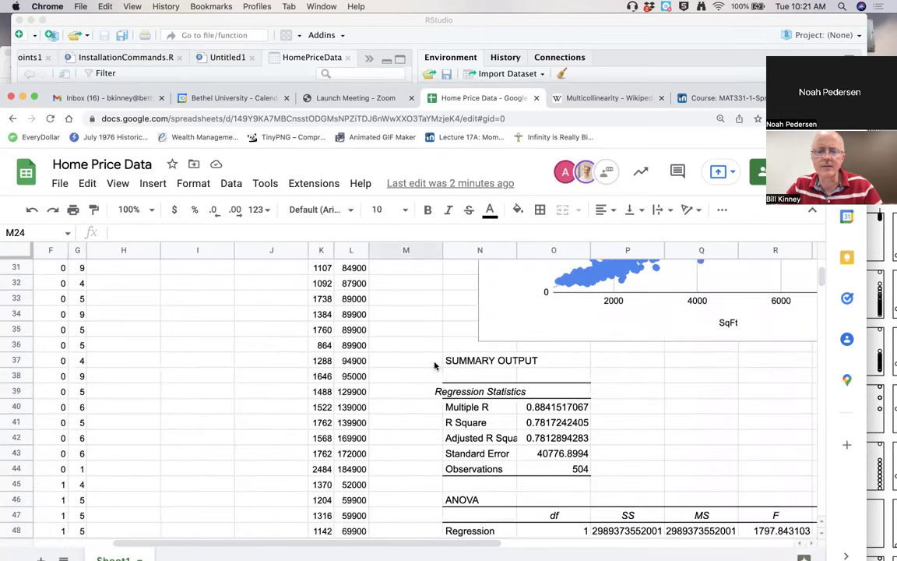
{"action": "mouse_move", "coordinate": [445, 361]}
{"action": "left_mouse_down"}
{"action": "mouse_move", "coordinate": [473, 398]}
{"action": "mouse_move", "coordinate": [685, 545]}
{"action": "mouse_move", "coordinate": [810, 537]}
{"action": "mouse_move", "coordinate": [779, 506]}
{"action": "mouse_move", "coordinate": [796, 500]}
{"action": "left_mouse_up"}
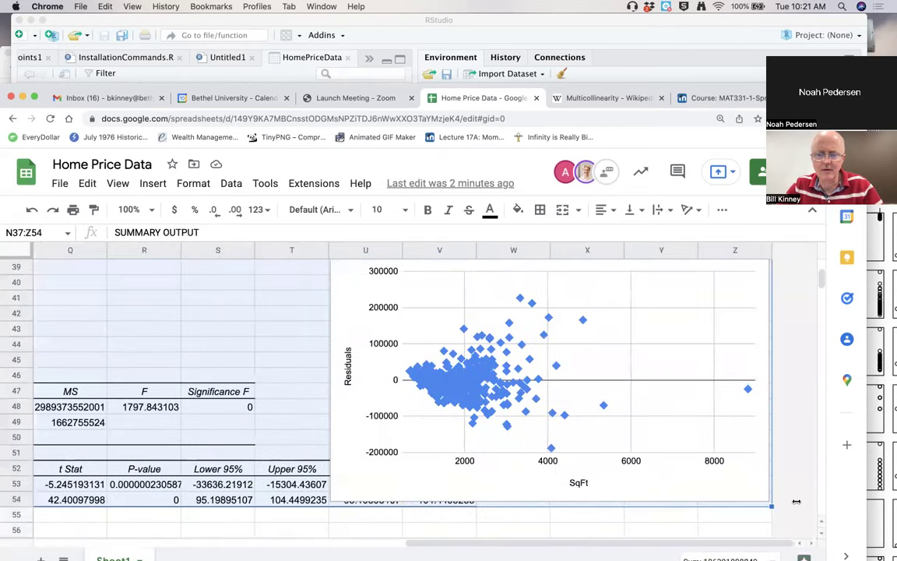
{"action": "key", "text": "Delete"}
{"action": "left_click", "coordinate": [348, 309]}
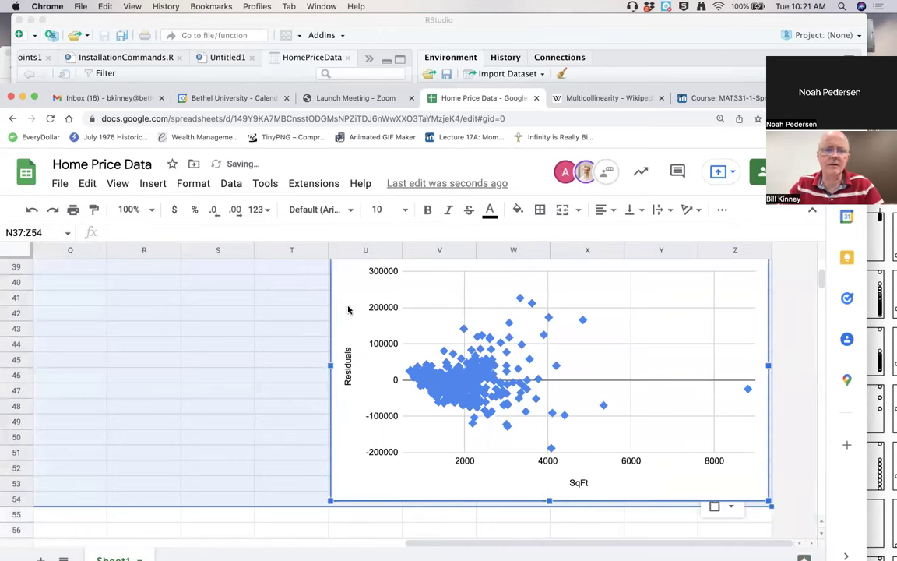
{"action": "key", "text": "Delete"}
{"action": "scroll", "coordinate": [274, 317], "scroll_direction": "left", "scroll_amount": 10}
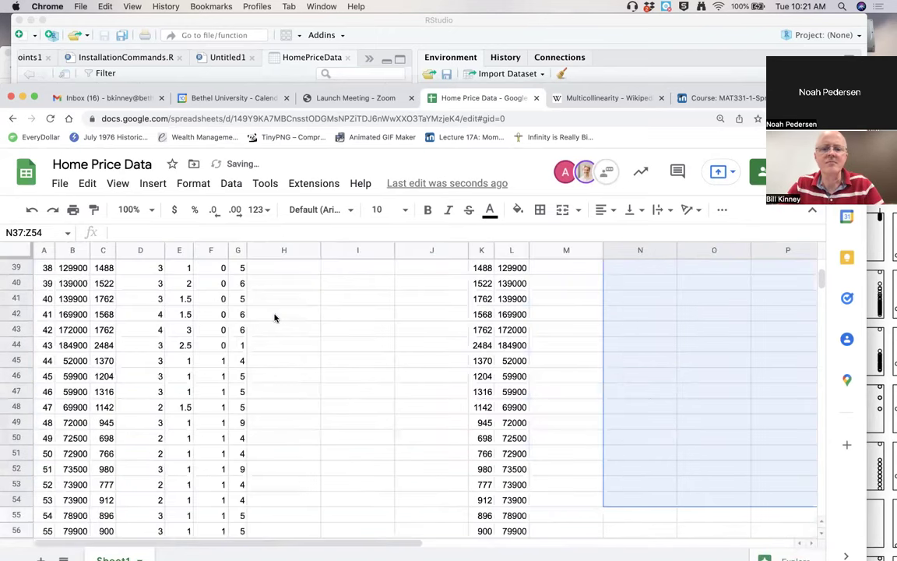
{"action": "scroll", "coordinate": [274, 317], "scroll_direction": "up", "scroll_amount": 5}
{"action": "key", "text": "cmd+z"}
{"action": "left_click", "coordinate": [567, 364]}
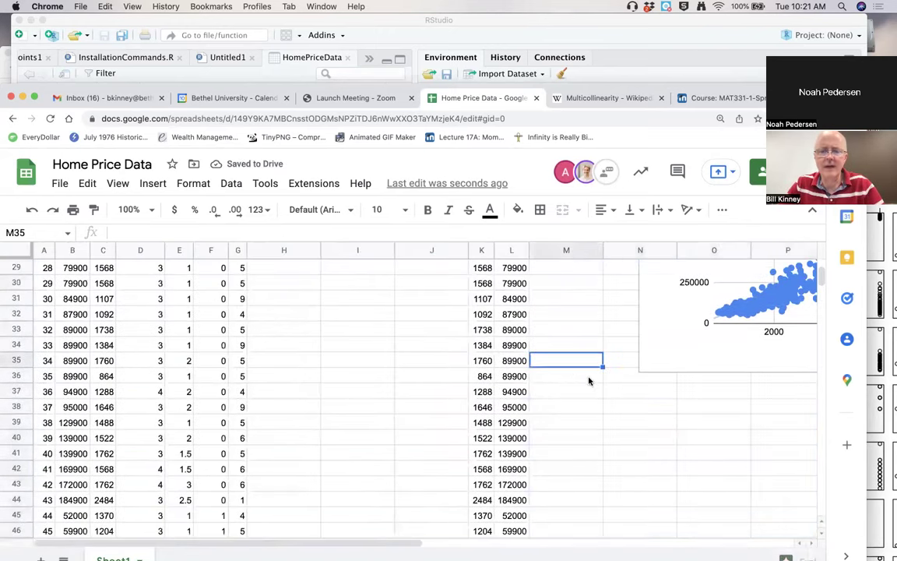
{"action": "left_click", "coordinate": [610, 392]}
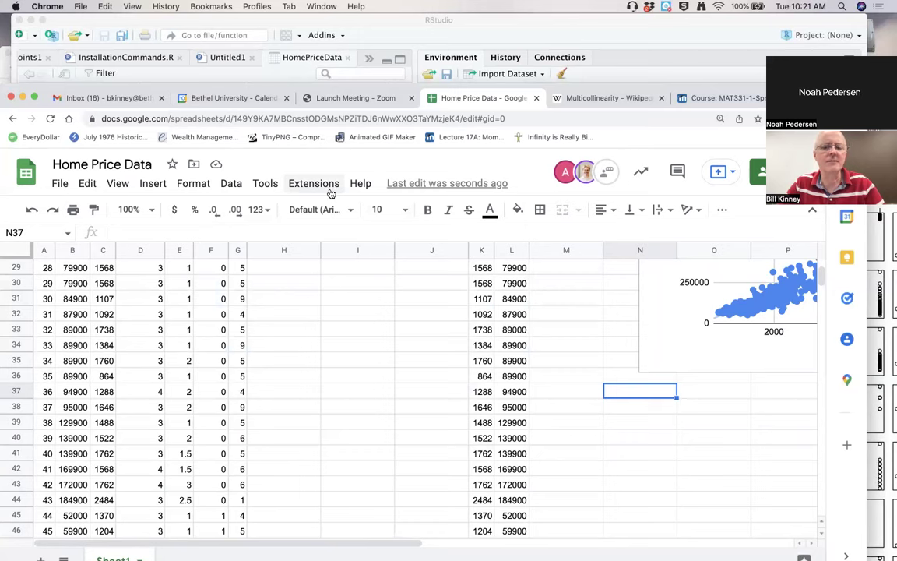
{"action": "scroll", "coordinate": [302, 273], "scroll_direction": "up", "scroll_amount": 10}
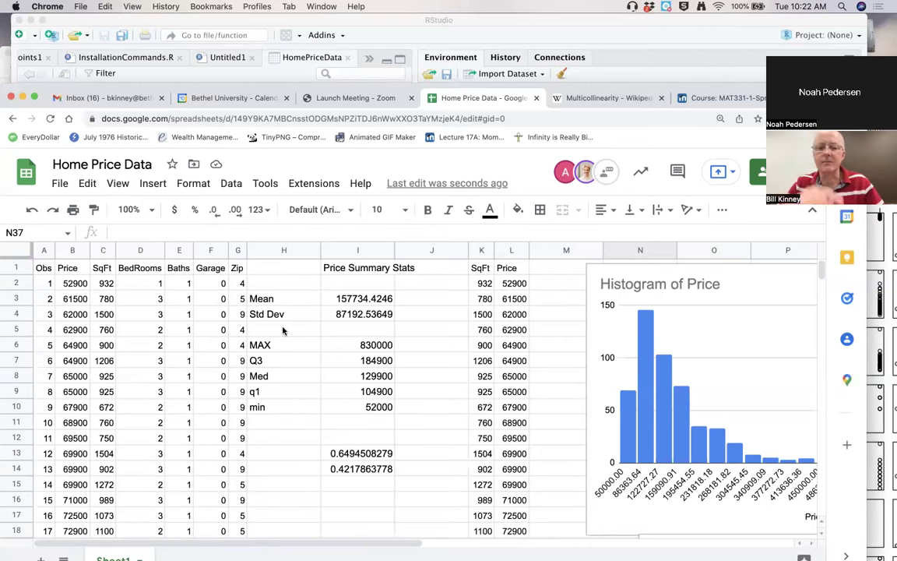
{"action": "scroll", "coordinate": [265, 311], "scroll_direction": "down", "scroll_amount": 1}
{"action": "scroll", "coordinate": [234, 285], "scroll_direction": "up", "scroll_amount": 1}
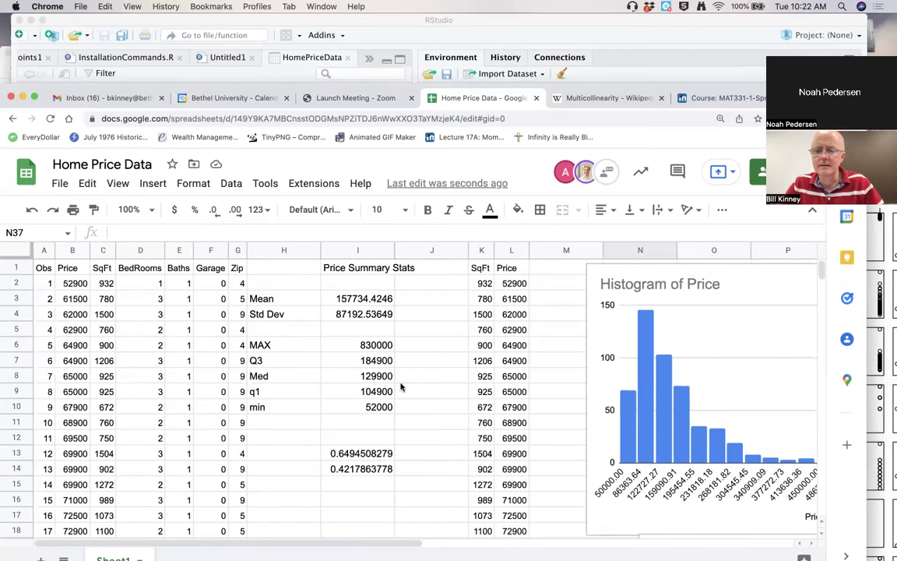
{"action": "scroll", "coordinate": [401, 387], "scroll_direction": "down", "scroll_amount": 5}
{"action": "scroll", "coordinate": [401, 387], "scroll_direction": "down", "scroll_amount": 3}
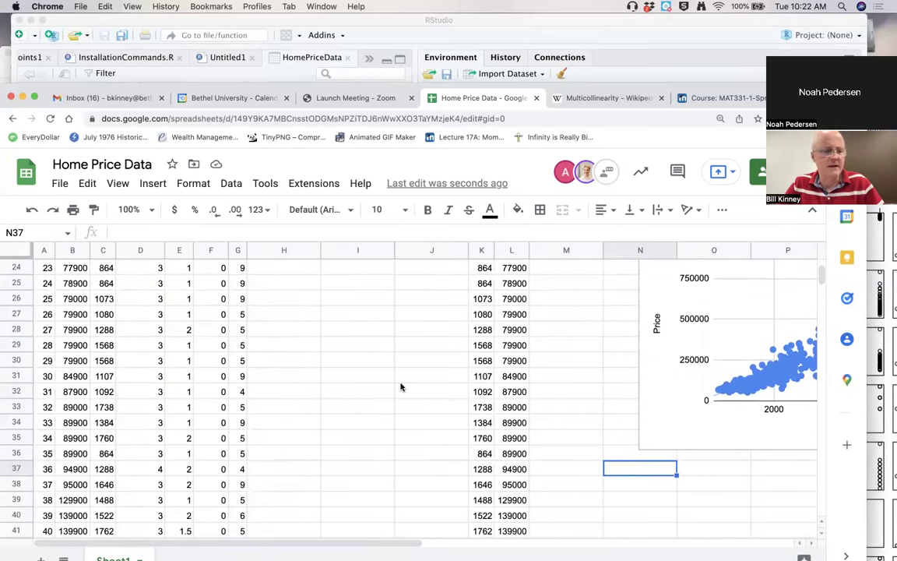
{"action": "scroll", "coordinate": [401, 387], "scroll_direction": "up", "scroll_amount": 3}
{"action": "scroll", "coordinate": [401, 387], "scroll_direction": "up", "scroll_amount": 4}
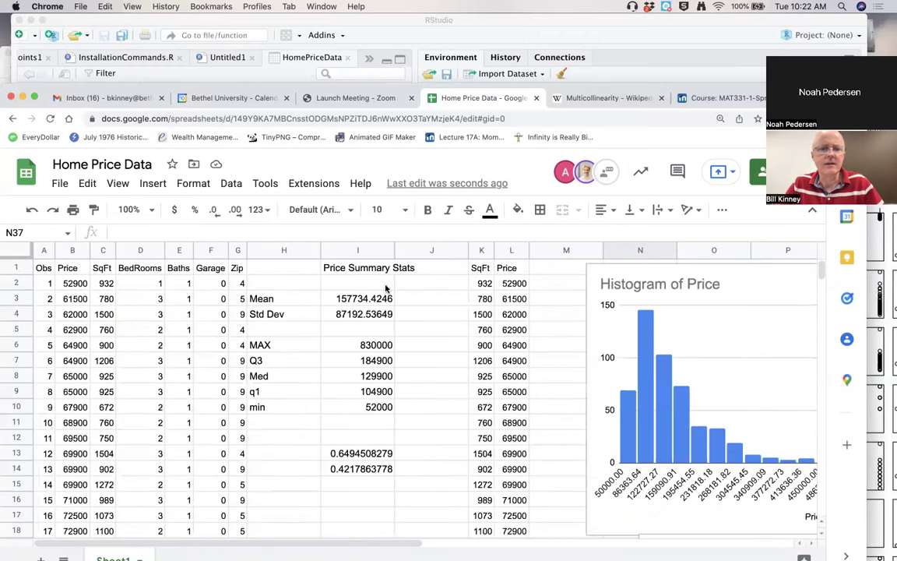
Start the XLMiner Analysis ToolPak add-on and open its Linear Regression settings
{"action": "left_click", "coordinate": [312, 184]}
{"action": "mouse_move", "coordinate": [343, 351]}
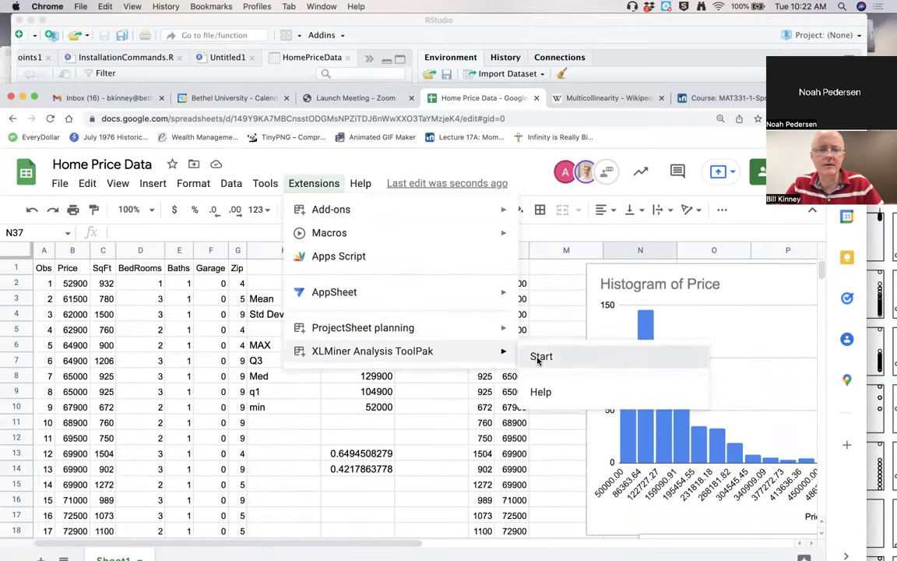
{"action": "left_click", "coordinate": [529, 357]}
{"action": "scroll", "coordinate": [690, 438], "scroll_direction": "down", "scroll_amount": 3}
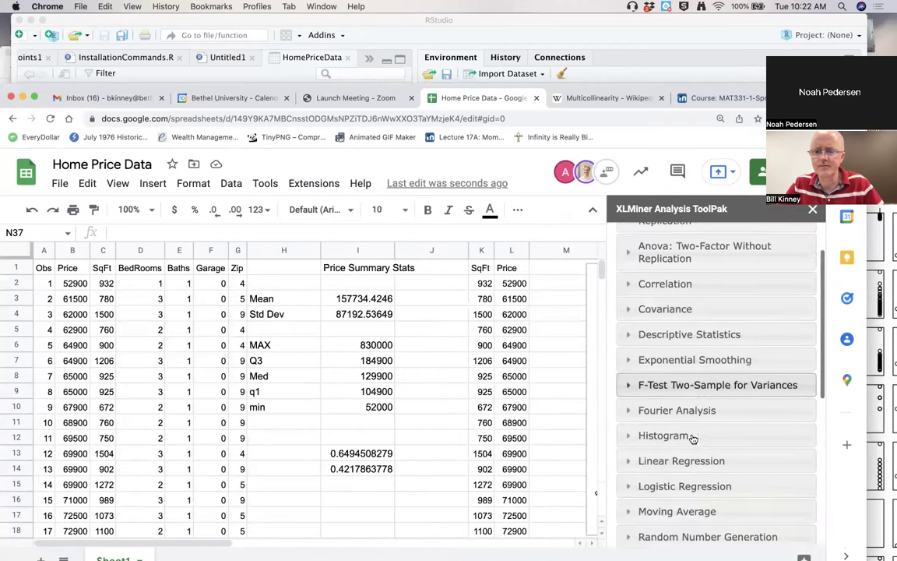
{"action": "left_click", "coordinate": [692, 430]}
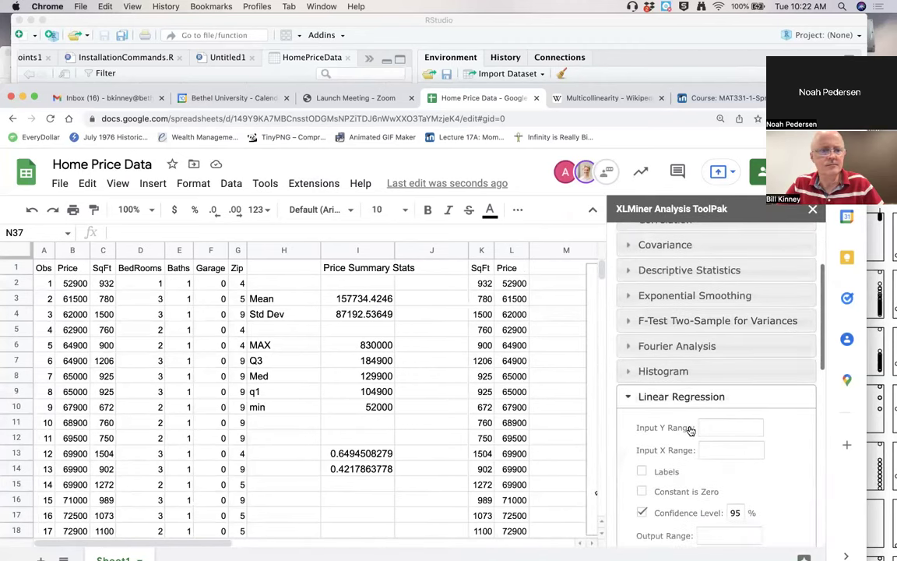
Turn on Labels for the linear regression and set its Input Y Range to B1:B505
{"action": "left_click", "coordinate": [642, 472]}
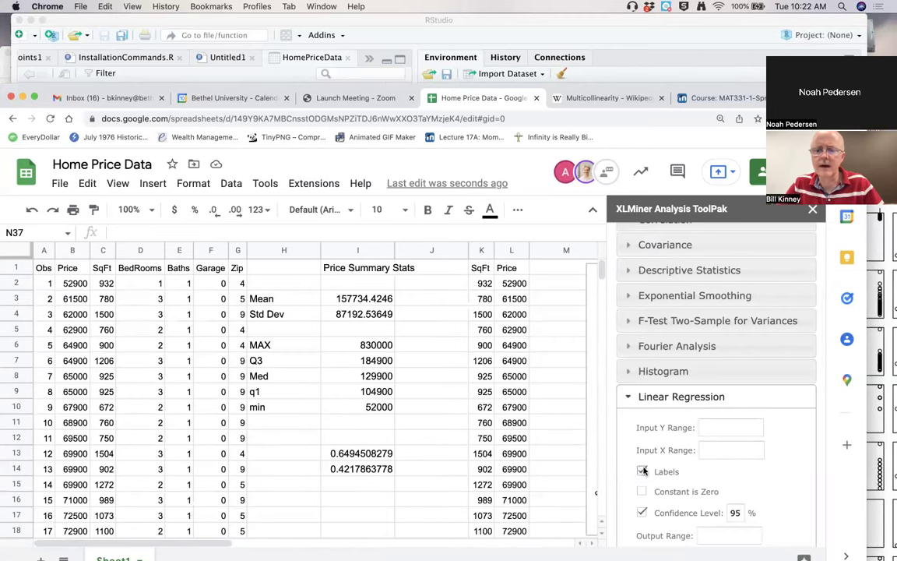
{"action": "left_click", "coordinate": [703, 429]}
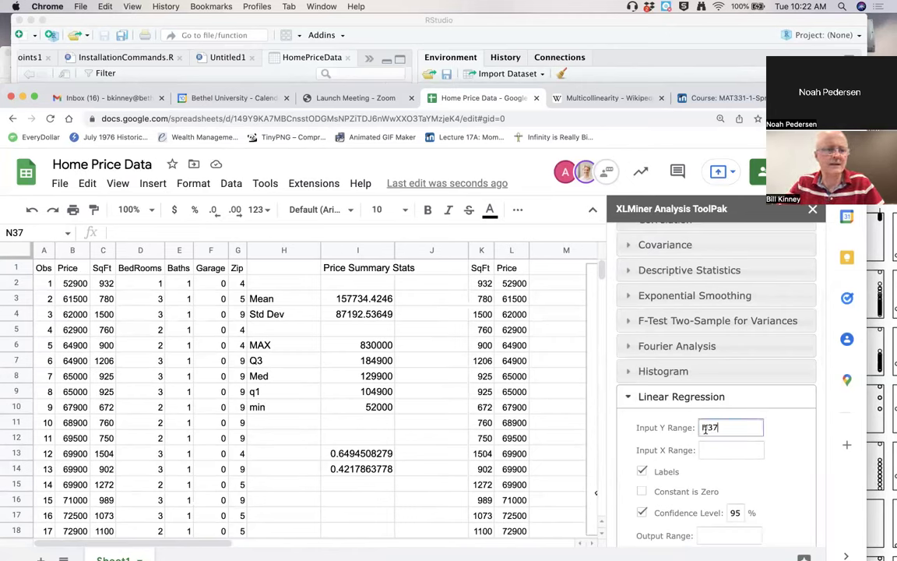
{"action": "double_click", "coordinate": [703, 427]}
{"action": "key", "text": "BackSpace"}
{"action": "type", "text": "B"}
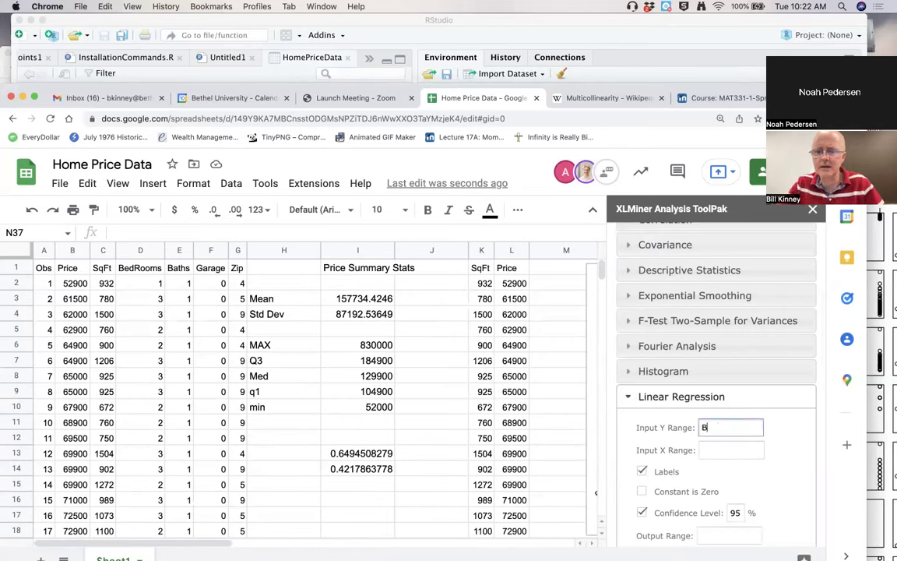
{"action": "type", "text": "1:B"}
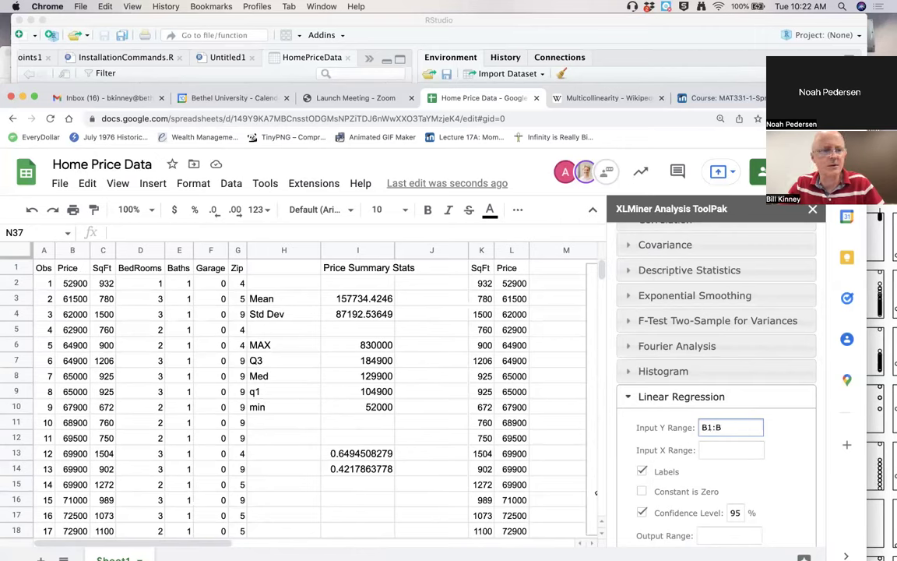
{"action": "type", "text": "505"}
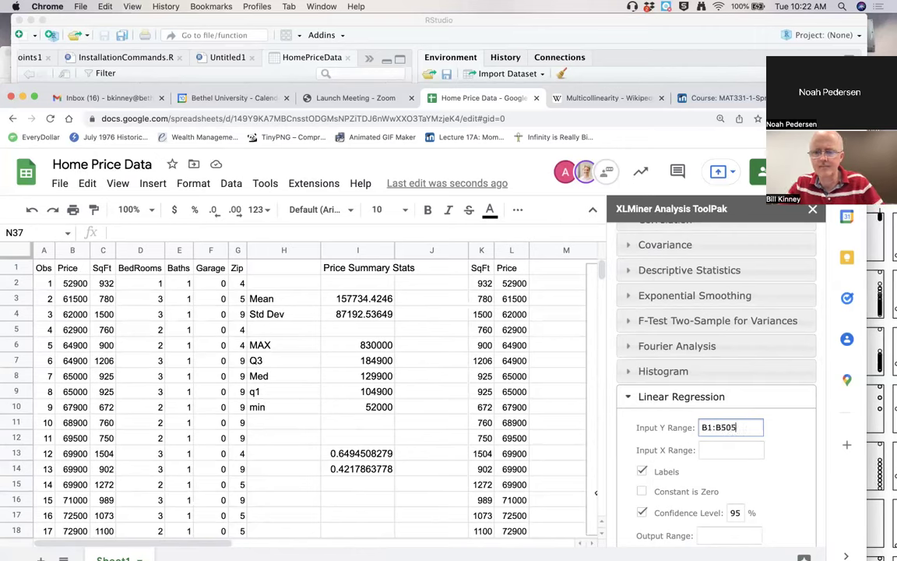
Set the regression's Input X Range to C1:D505 to cover both SqFt and BedRooms
{"action": "left_click", "coordinate": [714, 449]}
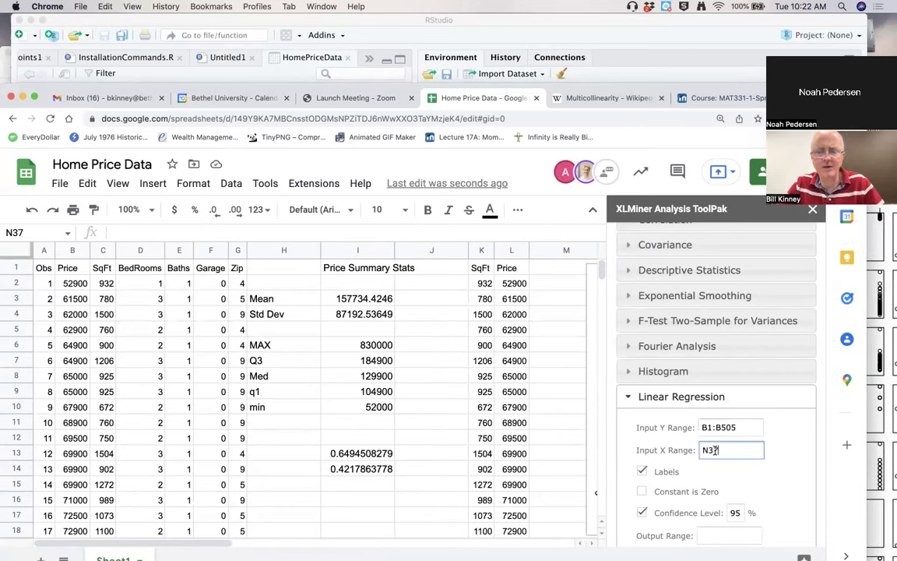
{"action": "key", "text": "BackSpace"}
{"action": "key", "text": "BackSpace"}
{"action": "key", "text": "BackSpace"}
{"action": "type", "text": "C1:D505"}
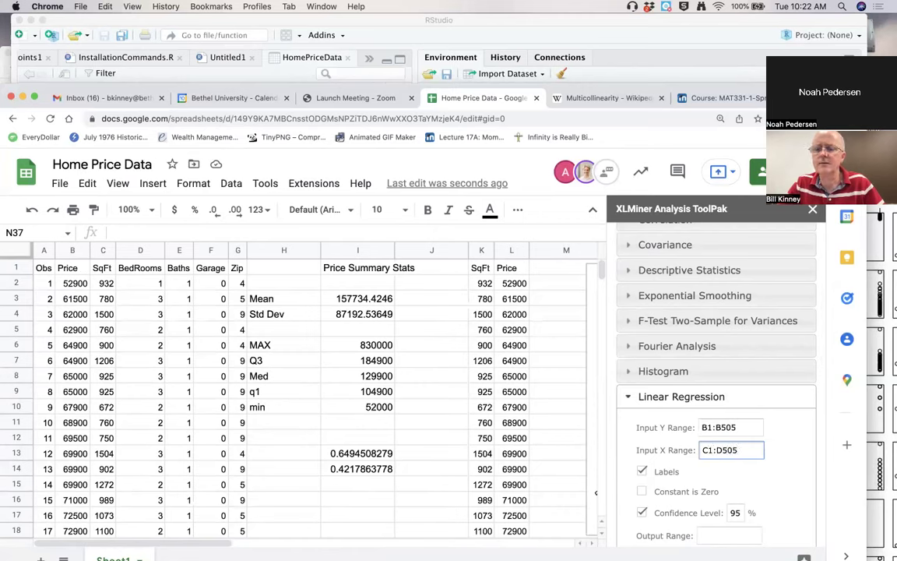
Set the regression's Output Range to N37 and run the linear regression
{"action": "scroll", "coordinate": [718, 490], "scroll_direction": "down", "scroll_amount": 2}
{"action": "left_click", "coordinate": [718, 491]}
{"action": "type", "text": "N37"}
{"action": "scroll", "coordinate": [717, 518], "scroll_direction": "down", "scroll_amount": 4}
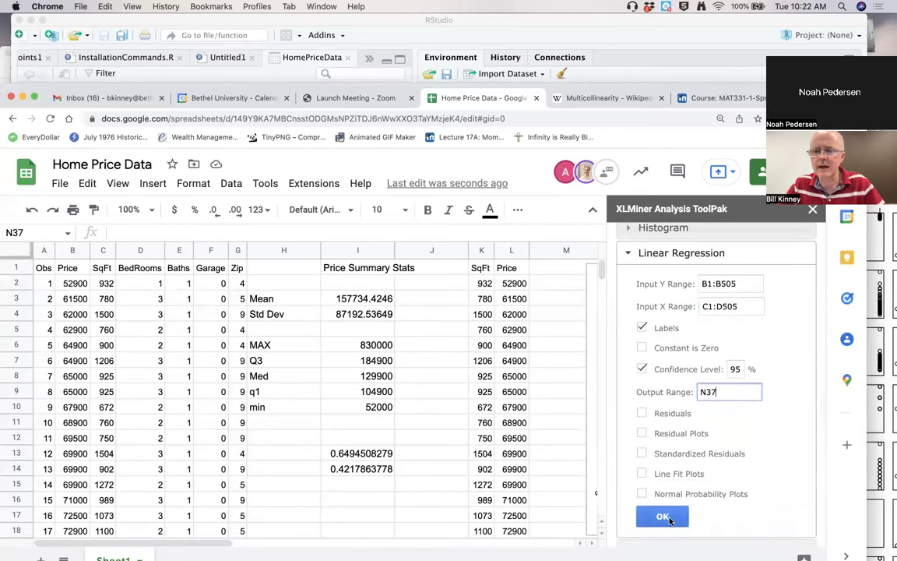
{"action": "left_click", "coordinate": [663, 517]}
{"action": "left_click", "coordinate": [661, 517]}
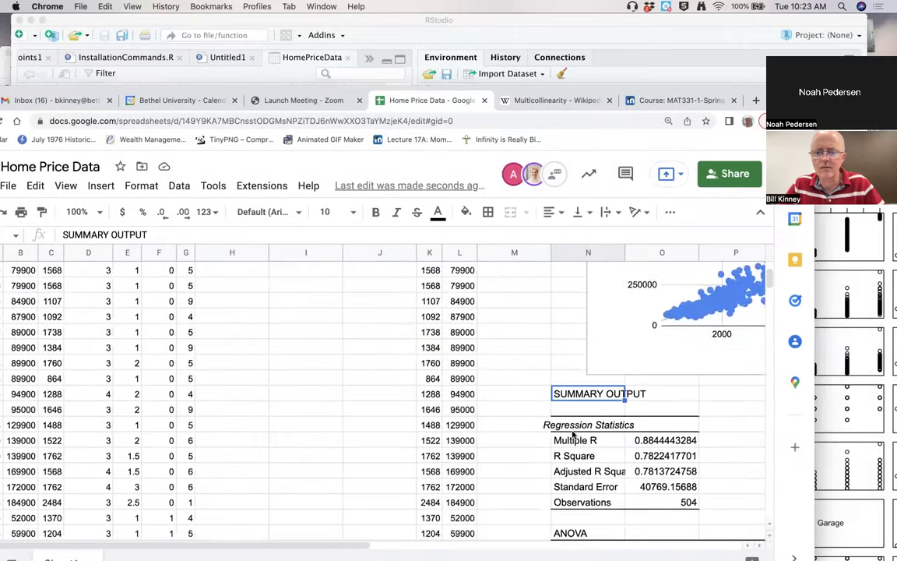
Examine the new regression summary output and select the SqFt and BedRooms coefficients
{"action": "scroll", "coordinate": [572, 435], "scroll_direction": "down", "scroll_amount": 3}
{"action": "scroll", "coordinate": [572, 435], "scroll_direction": "right", "scroll_amount": 2}
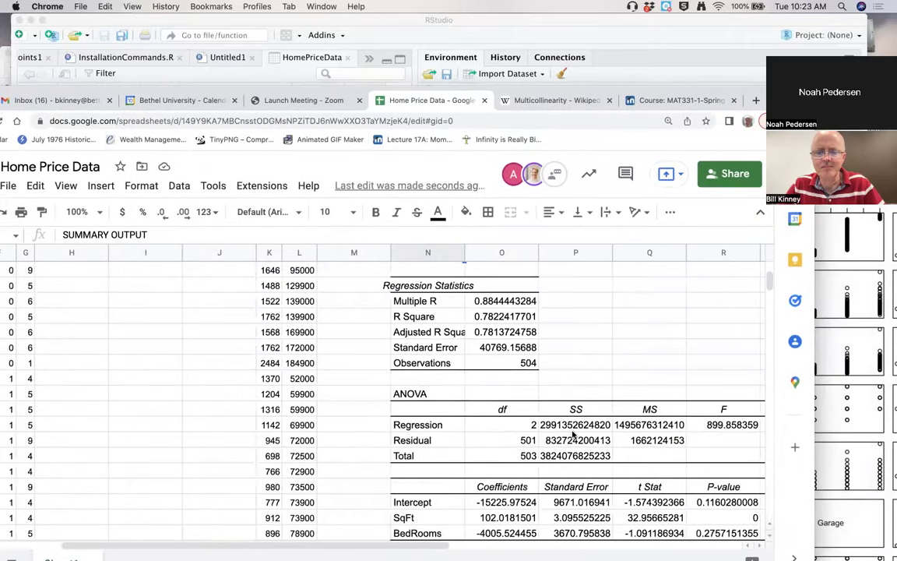
{"action": "left_click_drag", "start_coordinate": [532, 477], "coordinate": [532, 489]}
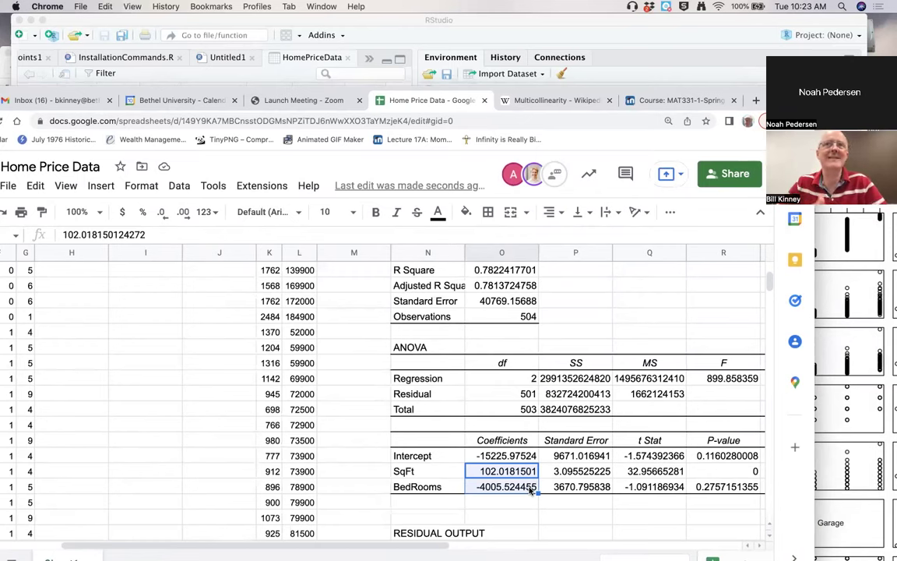
Switch to RStudio, enlarge the home price scatterplot matrix to full screen, examine it, and restore the plot window's size
{"action": "left_click", "coordinate": [109, 27]}
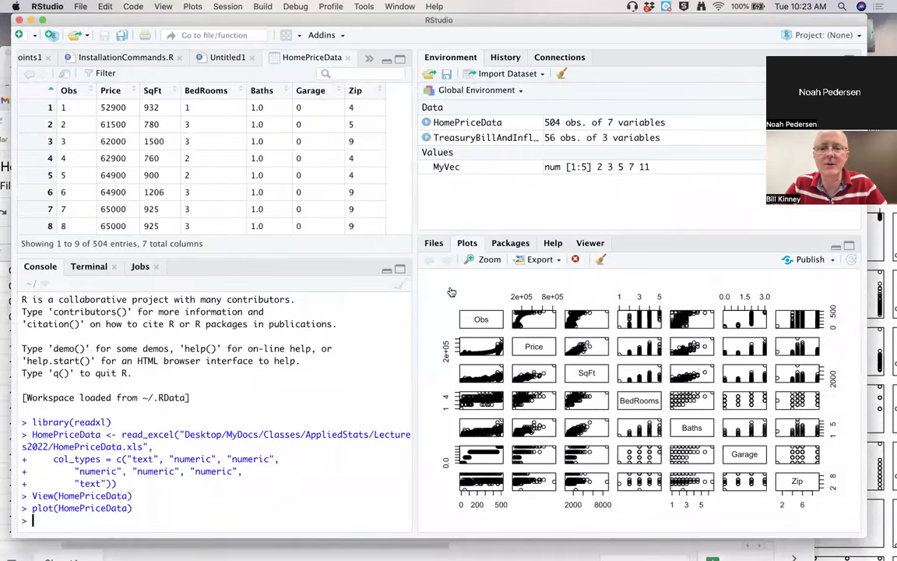
{"action": "left_click", "coordinate": [472, 266]}
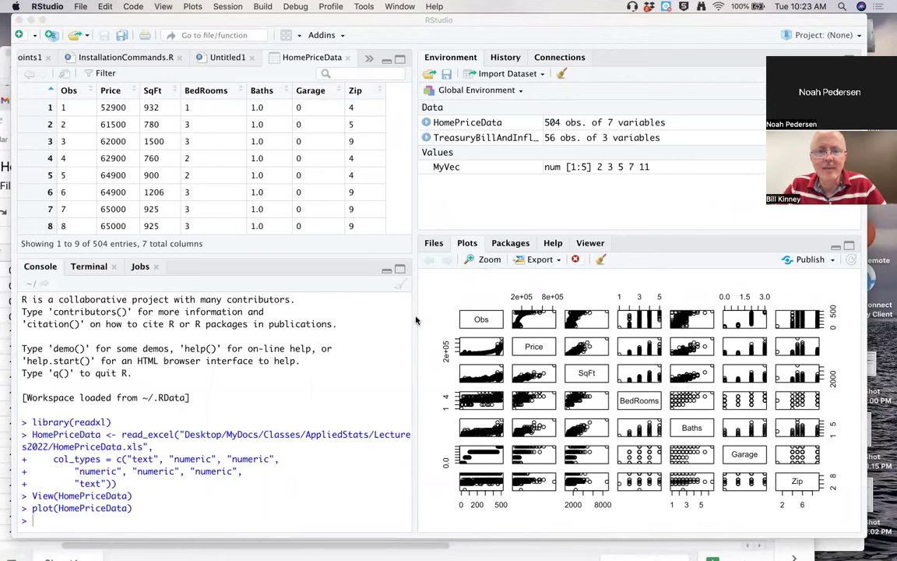
{"action": "left_click", "coordinate": [29, 19]}
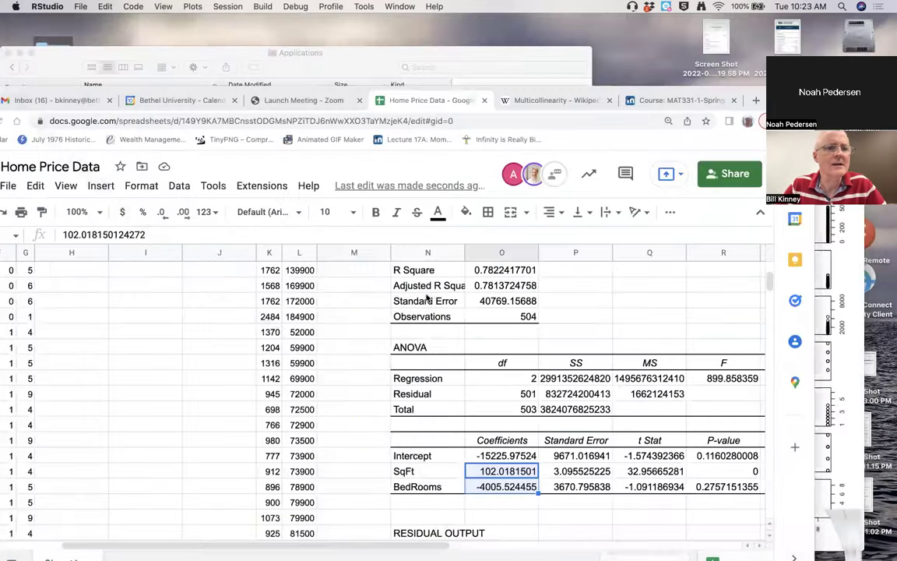
{"action": "left_click_drag", "start_coordinate": [436, 161], "coordinate": [314, 46]}
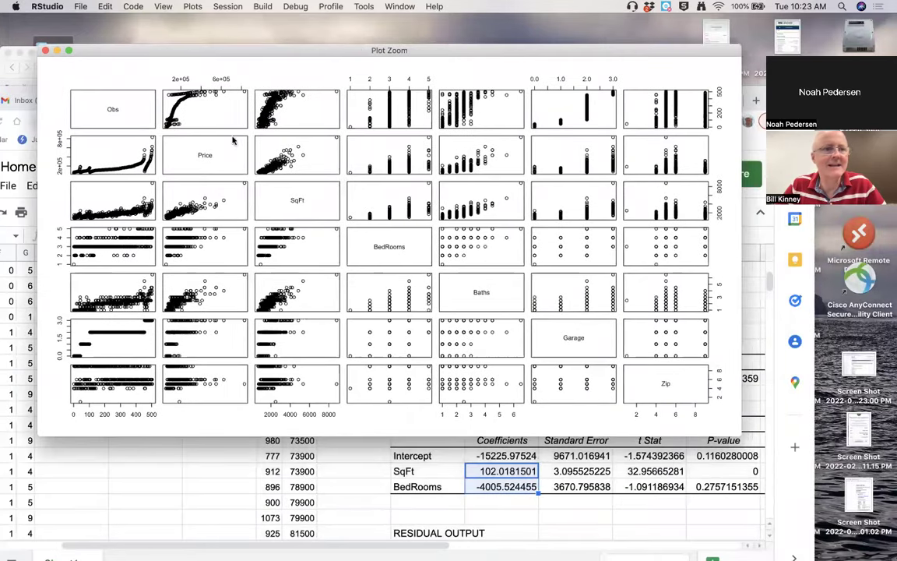
{"action": "left_click", "coordinate": [69, 52]}
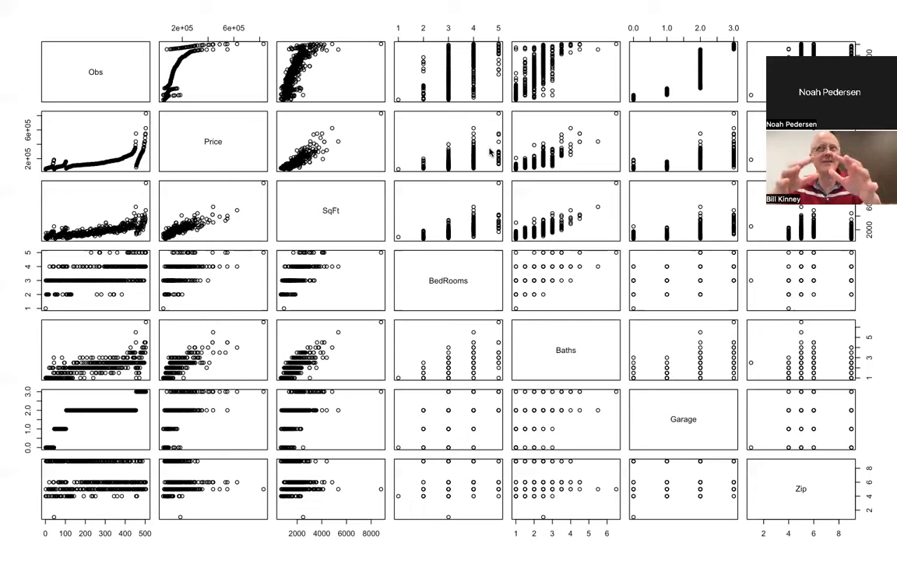
{"action": "mouse_move", "coordinate": [16, 6]}
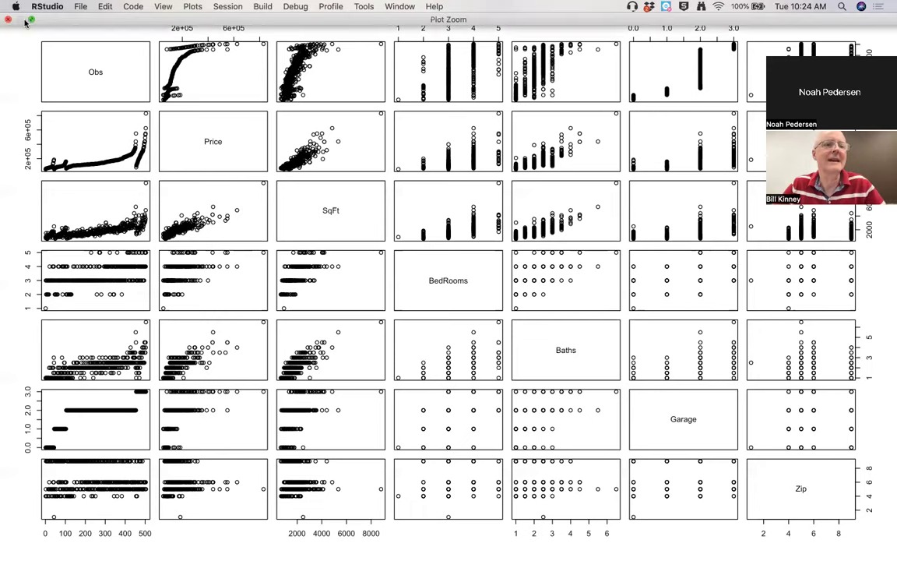
{"action": "left_click", "coordinate": [30, 22]}
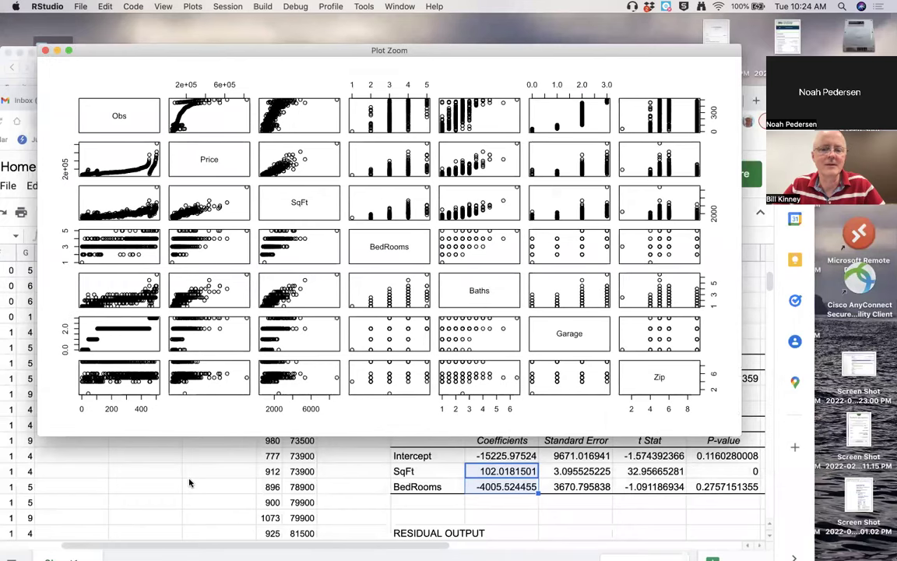
Return to the Home Price Data spreadsheet and undo the accidental downward move of the SqFt and BedRooms coefficients
{"action": "left_click", "coordinate": [173, 436]}
{"action": "left_click_drag", "start_coordinate": [479, 461], "coordinate": [478, 473]}
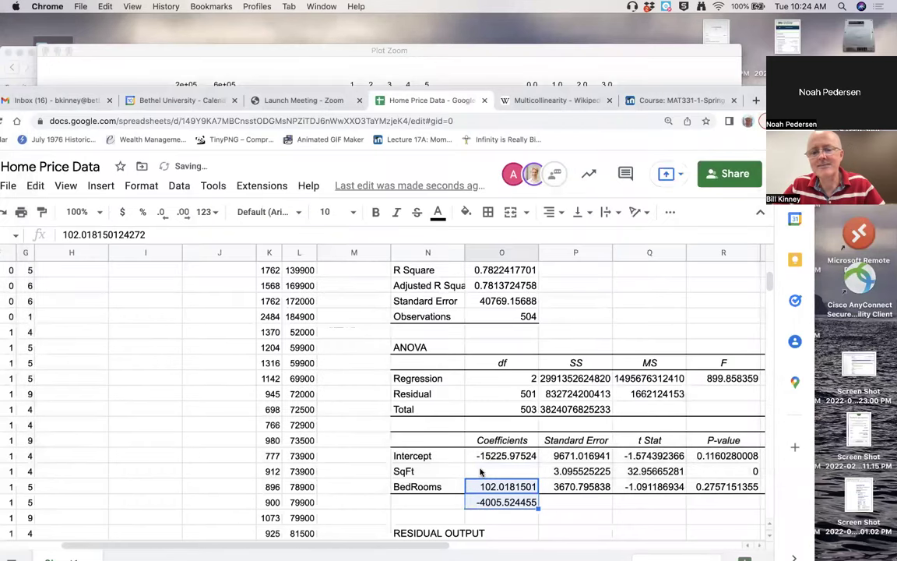
{"action": "key", "text": "super+z"}
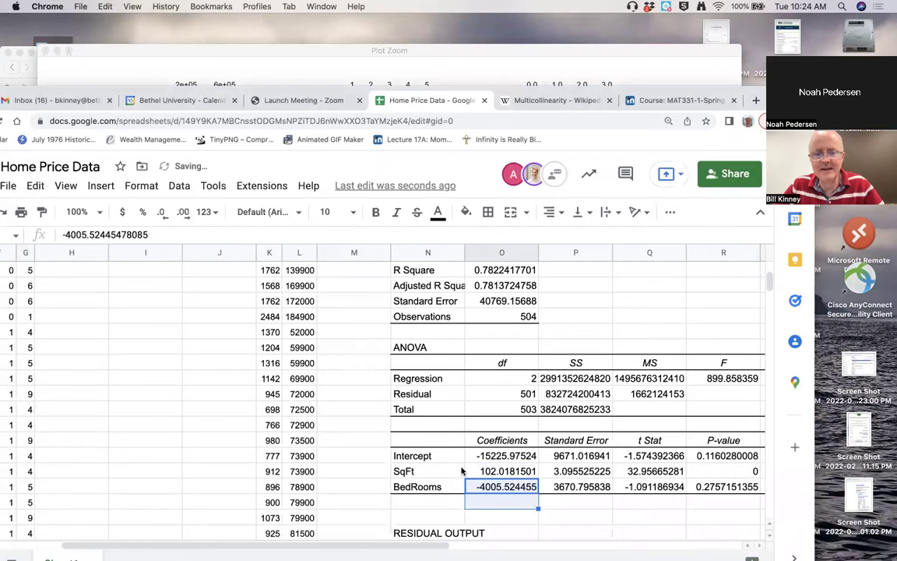
Examine the coefficients and P-values of SqFt and BedRooms in the regression output
{"action": "left_click", "coordinate": [436, 471]}
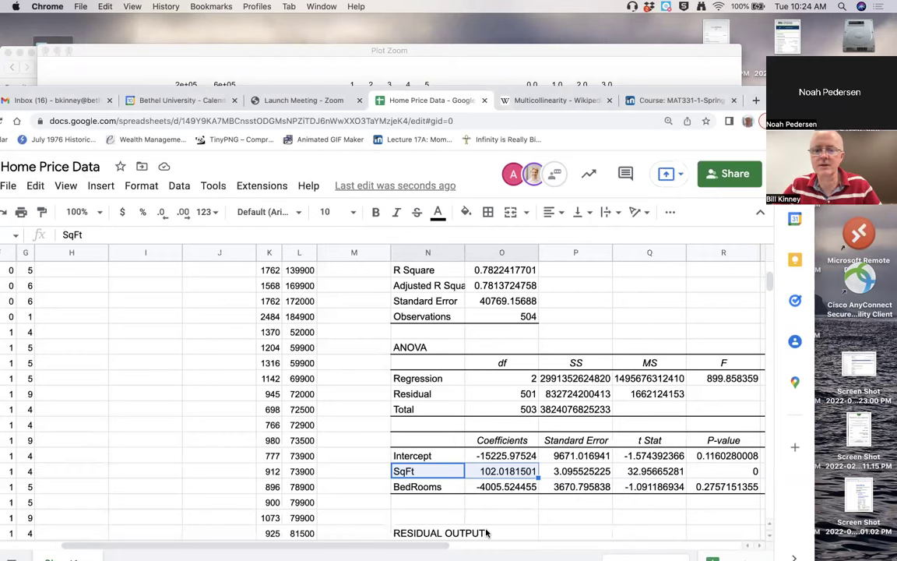
{"action": "scroll", "coordinate": [486, 533], "scroll_direction": "right", "scroll_amount": 5}
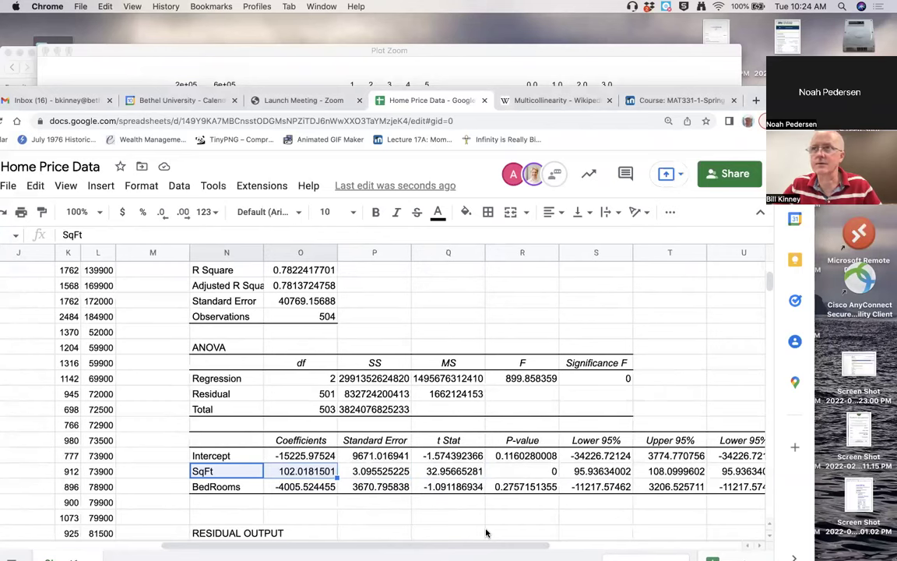
{"action": "left_click", "coordinate": [505, 474]}
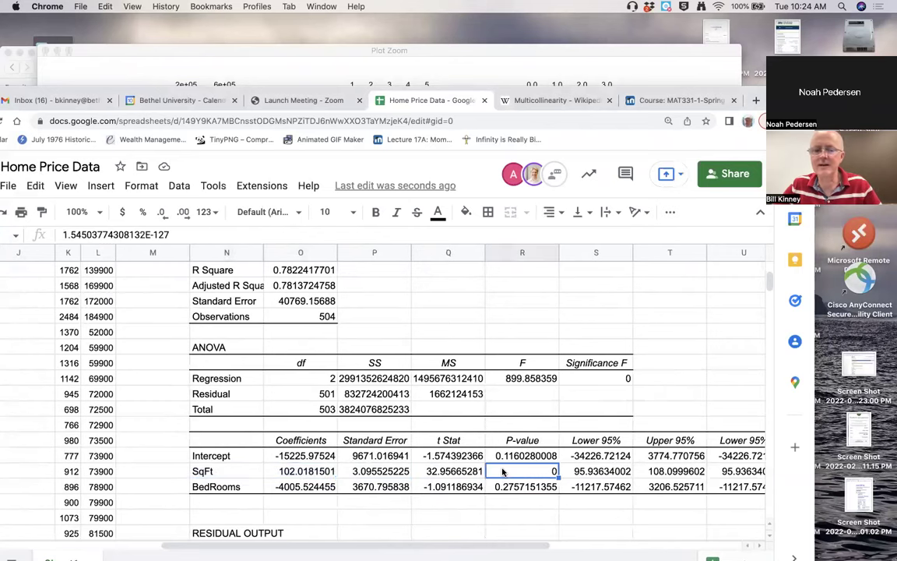
{"action": "left_click", "coordinate": [500, 490]}
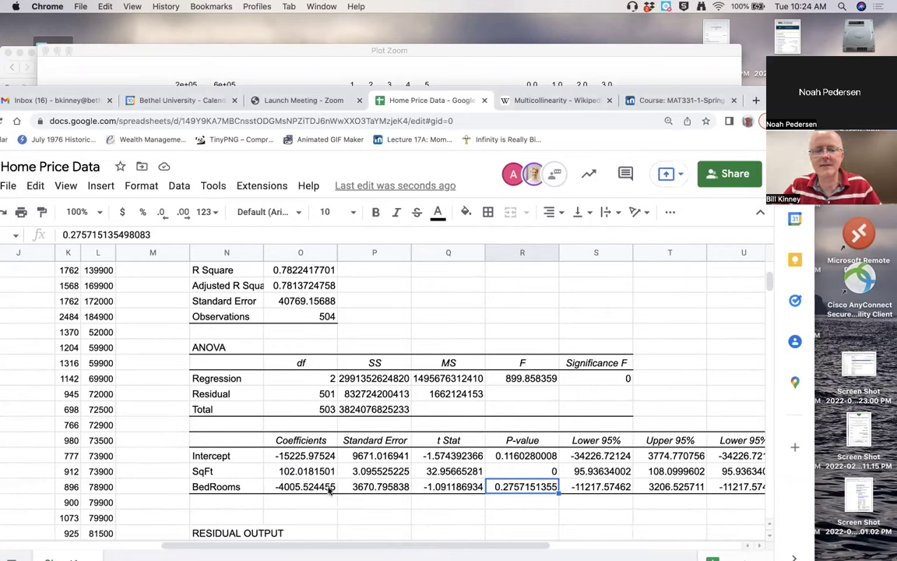
{"action": "left_click", "coordinate": [238, 487]}
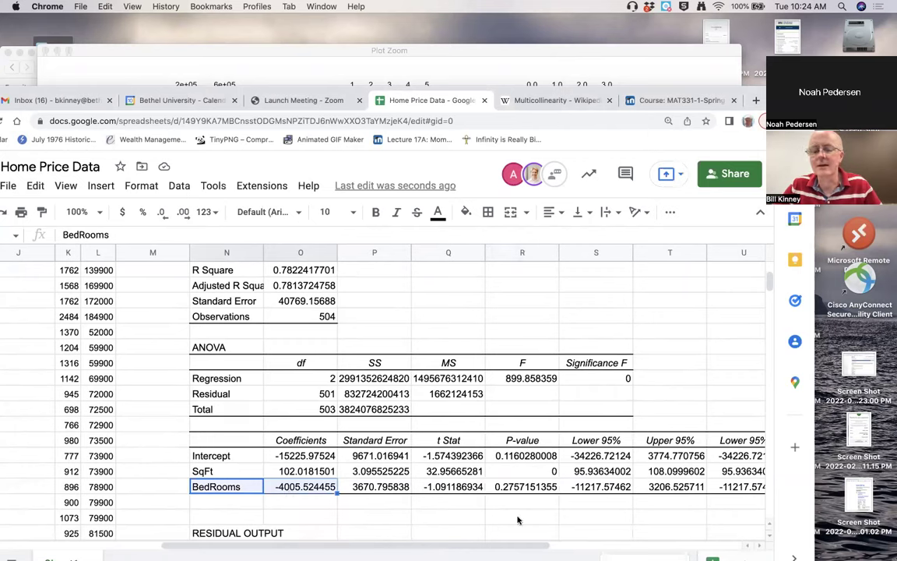
Compare the Lower 95% and Upper 95% bounds of the BedRooms and SqFt coefficients
{"action": "left_click", "coordinate": [623, 487]}
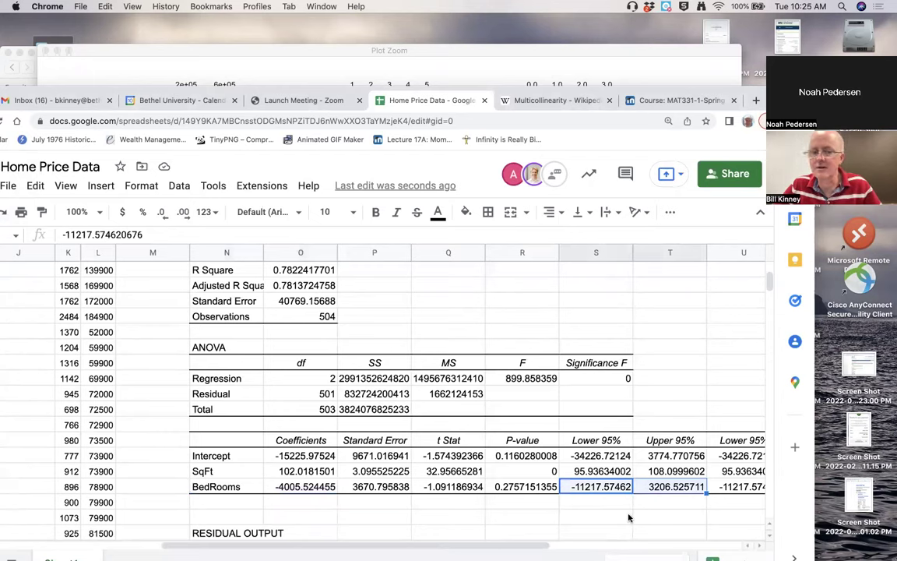
{"action": "left_click", "coordinate": [623, 471]}
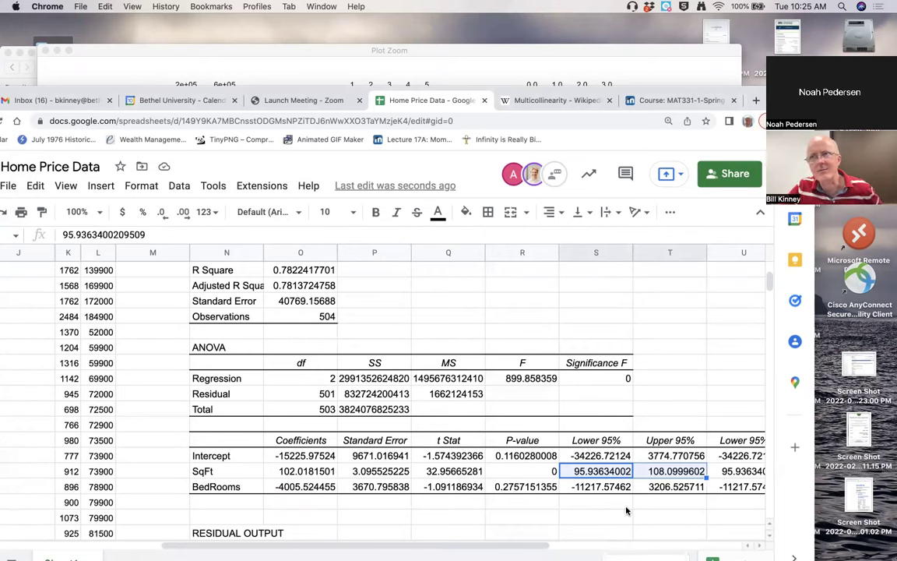
{"action": "left_click", "coordinate": [621, 489]}
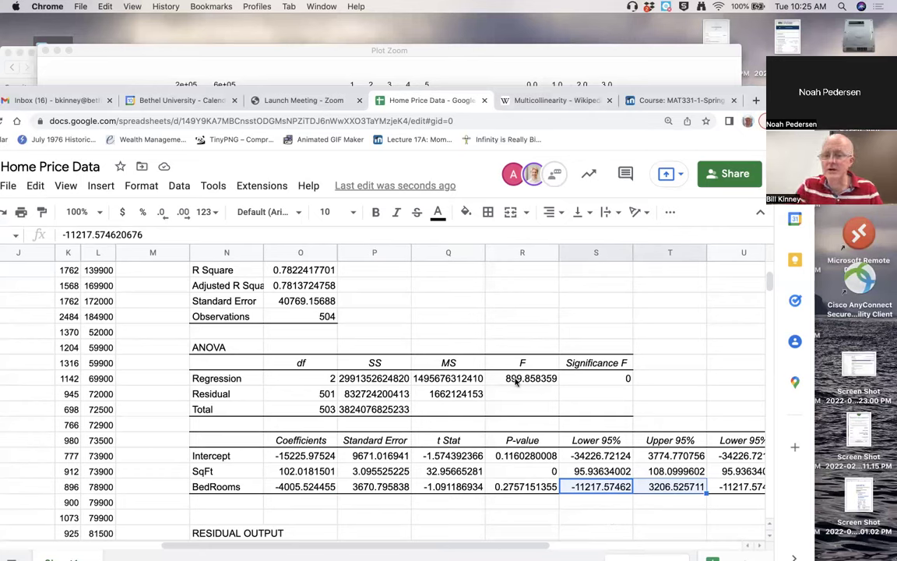
Inspect the F and Significance F values in the ANOVA table, and bring up the QuickTime Player view of the textbook
{"action": "left_click_drag", "start_coordinate": [515, 380], "coordinate": [567, 379]}
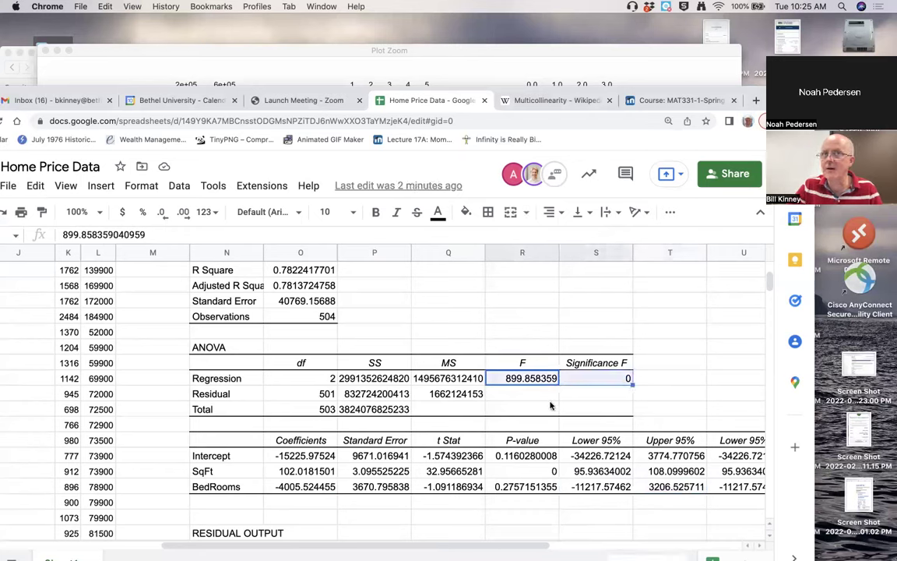
{"action": "left_click", "coordinate": [581, 381]}
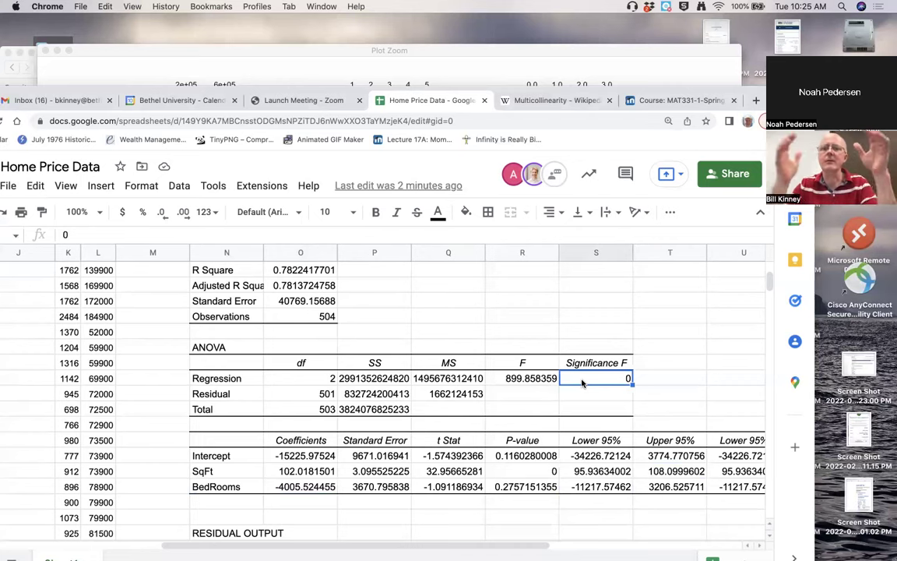
{"action": "mouse_move", "coordinate": [847, 551]}
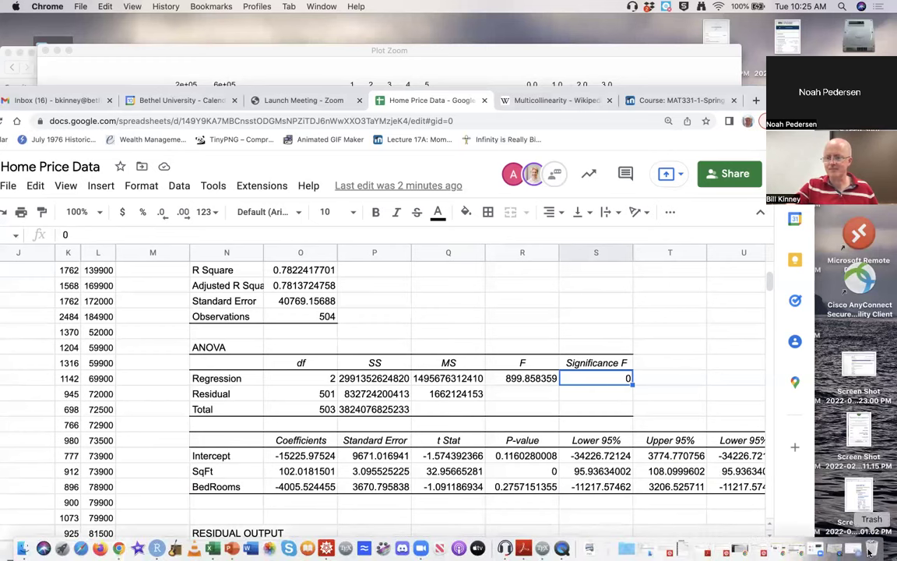
{"action": "left_click", "coordinate": [844, 552]}
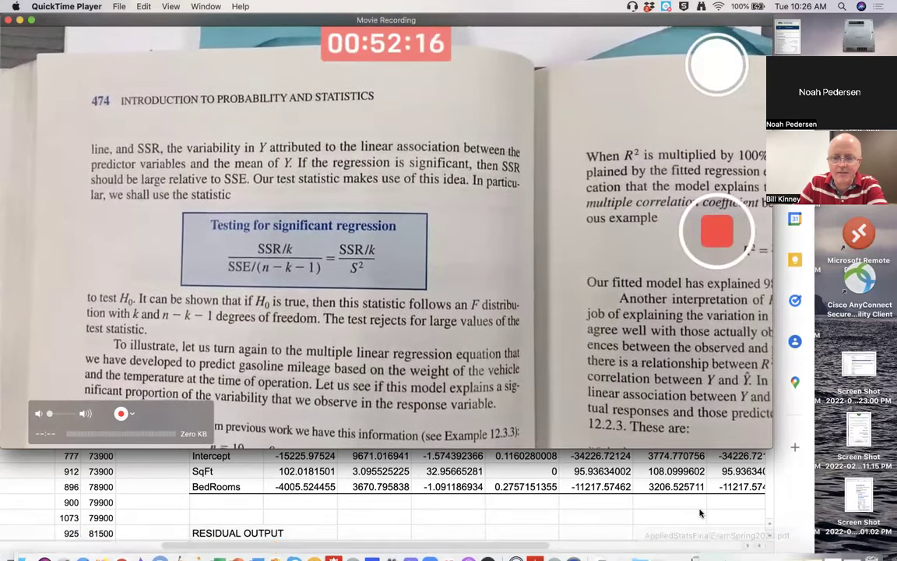
Return to the spreadsheet and examine the Regression, Residual and Total sums of squares in the ANOVA table
{"action": "left_click", "coordinate": [631, 462]}
{"action": "left_click_drag", "start_coordinate": [401, 380], "coordinate": [399, 409]}
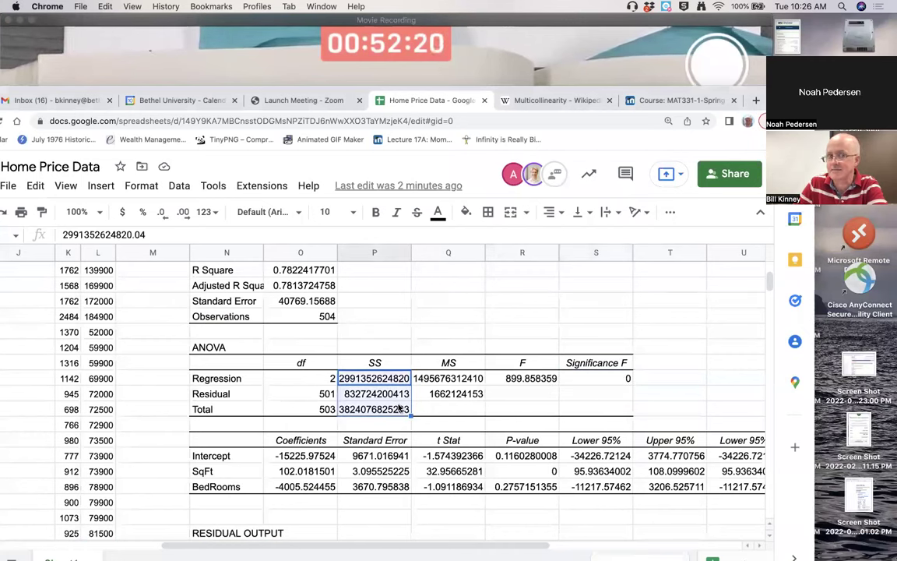
{"action": "left_click", "coordinate": [358, 411]}
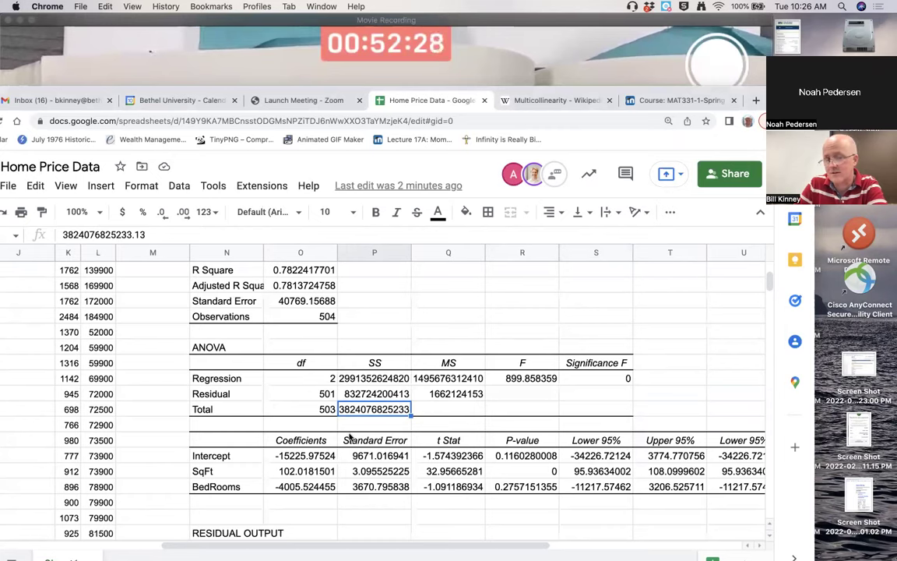
{"action": "left_click", "coordinate": [363, 397]}
{"action": "left_click", "coordinate": [256, 394]}
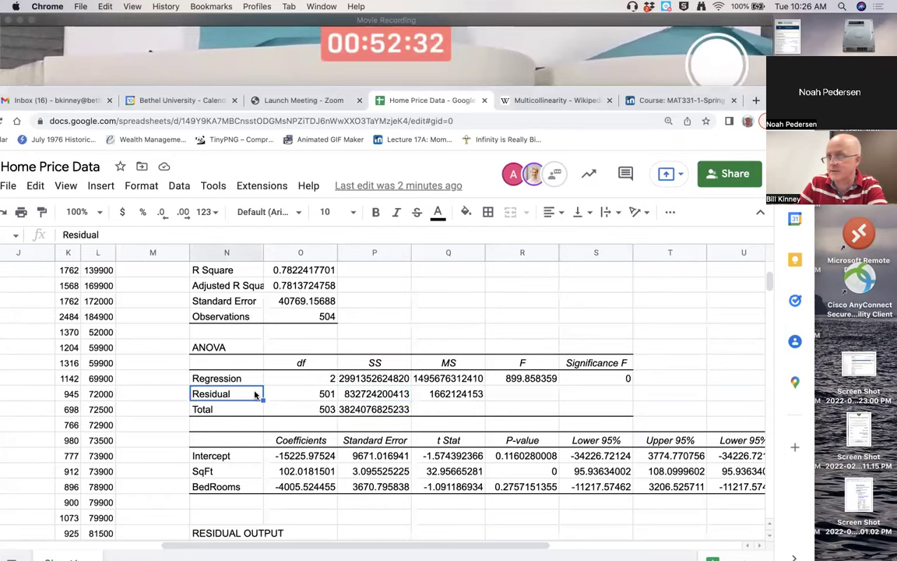
Compare the Regression, Residual and Total sums of squares in the SS column of the ANOVA table
{"action": "left_click", "coordinate": [359, 397]}
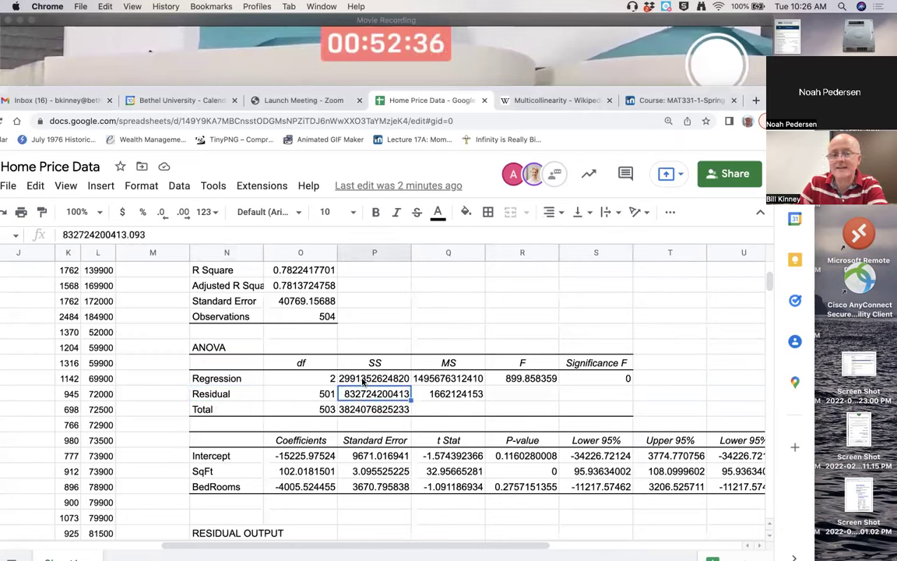
{"action": "left_click", "coordinate": [362, 381]}
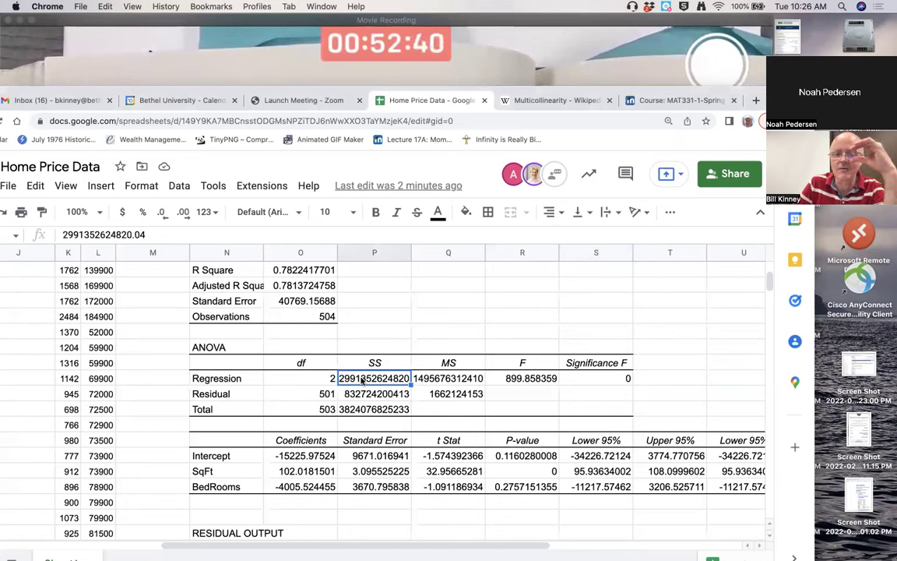
{"action": "key", "text": "Down"}
{"action": "key", "text": "Down"}
{"action": "left_click", "coordinate": [360, 395]}
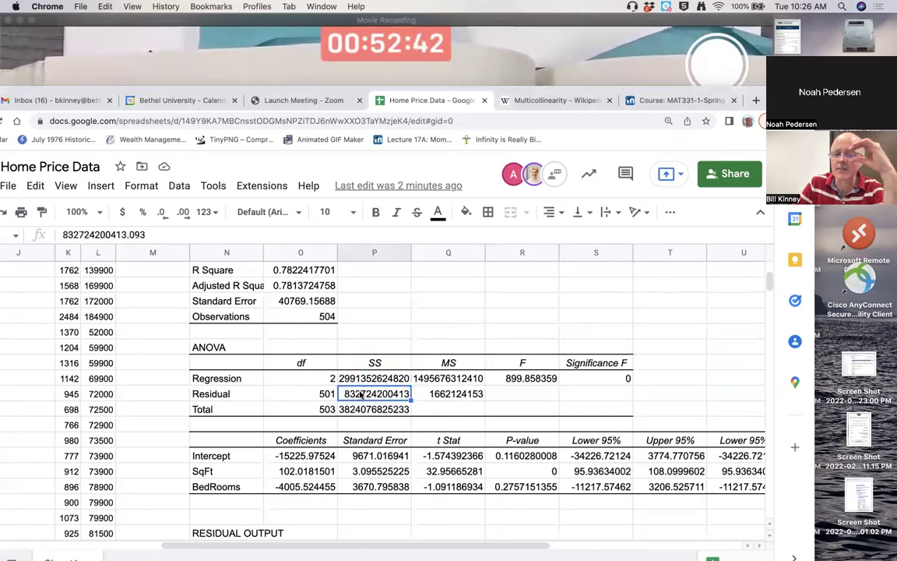
{"action": "mouse_move", "coordinate": [395, 381]}
{"action": "left_mouse_down"}
{"action": "mouse_move", "coordinate": [384, 393]}
{"action": "mouse_move", "coordinate": [399, 396]}
{"action": "left_mouse_up"}
{"action": "left_click", "coordinate": [389, 411]}
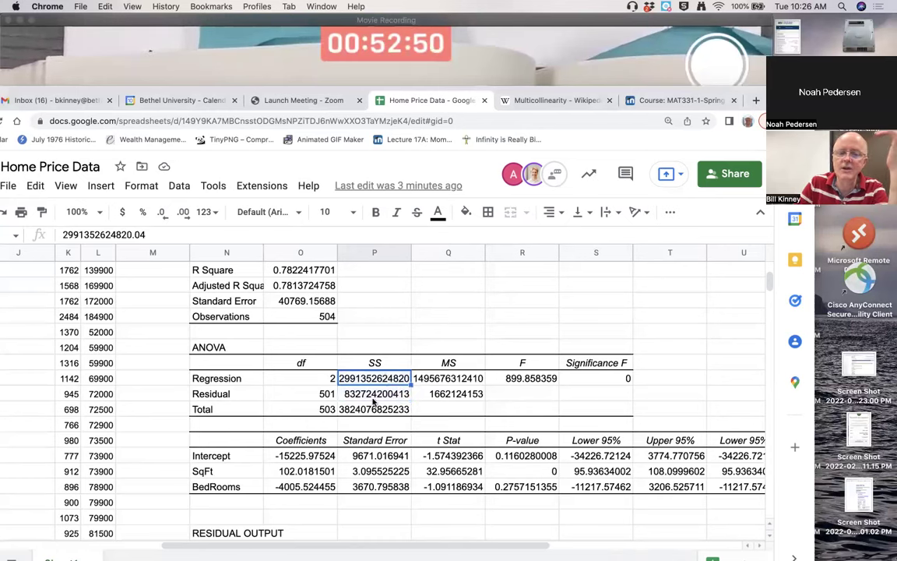
{"action": "left_click", "coordinate": [369, 409]}
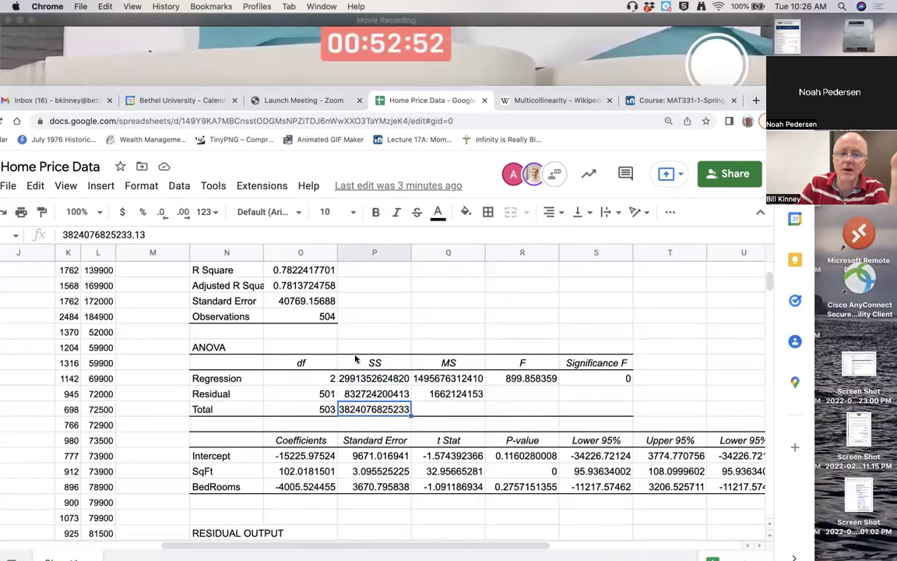
Compare the R Square value with the Regression and Total sums of squares in the ANOVA table
{"action": "scroll", "coordinate": [355, 359], "scroll_direction": "up", "scroll_amount": 1}
{"action": "left_click", "coordinate": [318, 288]}
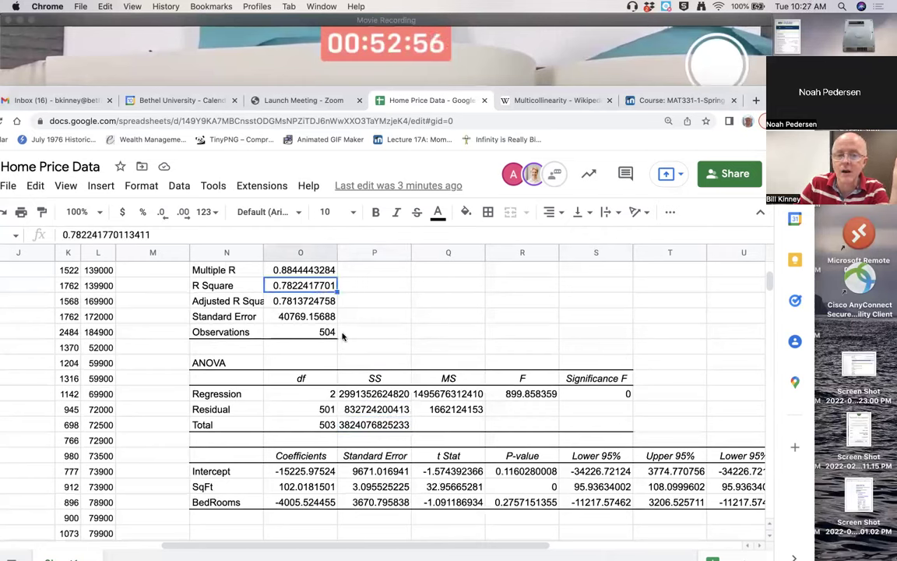
{"action": "left_click", "coordinate": [373, 394]}
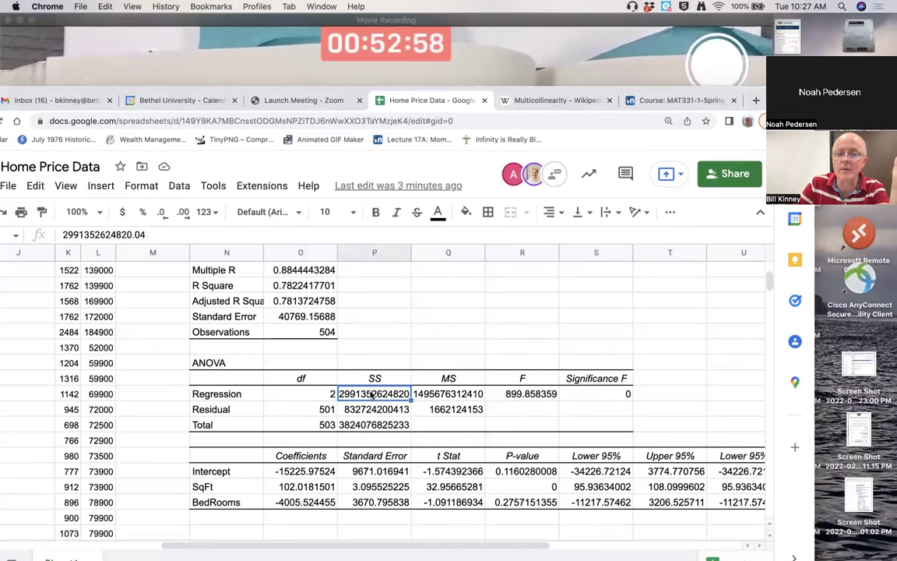
{"action": "left_click", "coordinate": [368, 426]}
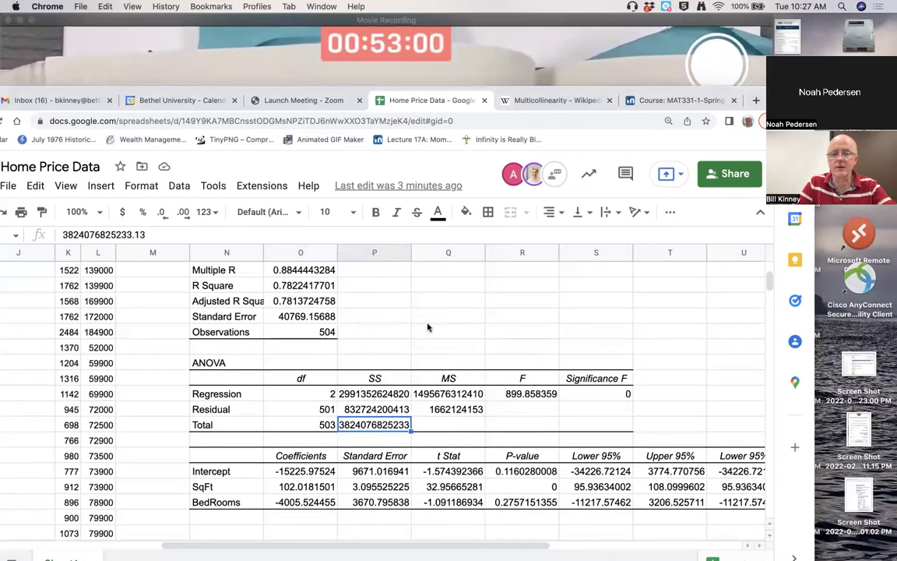
Divide the Regression SS by the Total SS in the empty cell beside the Observations count, and compare the result with R Square
{"action": "right_click", "coordinate": [427, 328]}
{"action": "left_click", "coordinate": [396, 330]}
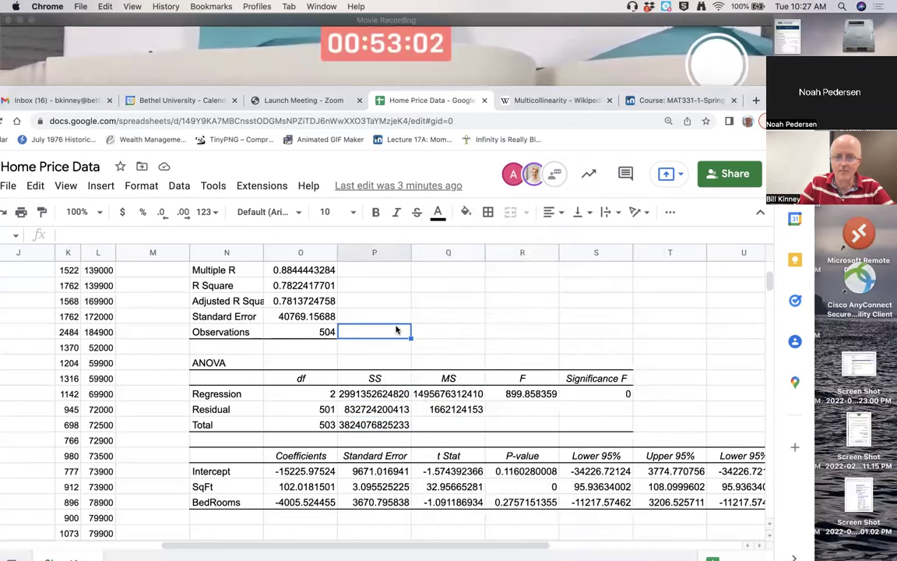
{"action": "type", "text": "="}
{"action": "left_click", "coordinate": [375, 393]}
{"action": "type", "text": "/"}
{"action": "left_click", "coordinate": [383, 424]}
{"action": "key", "text": "Return"}
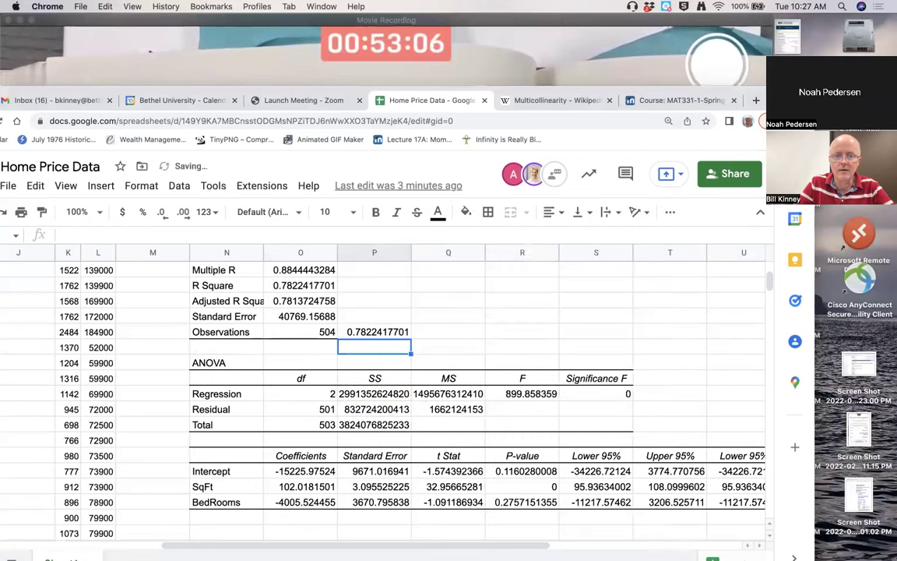
{"action": "left_click", "coordinate": [312, 288]}
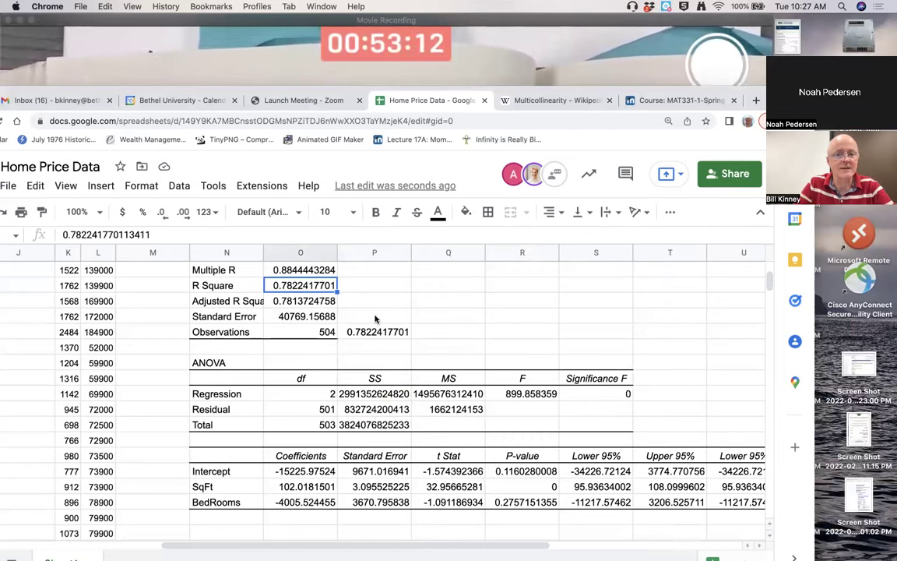
Clear the temporary sum-of-squares ratio from the cell beside the Observations count
{"action": "left_click", "coordinate": [374, 318]}
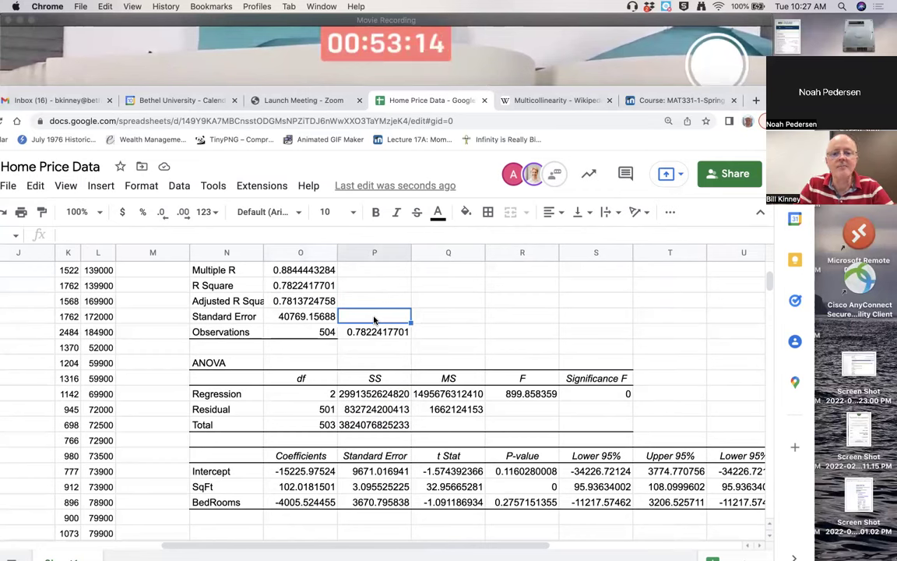
{"action": "left_click", "coordinate": [373, 332]}
{"action": "key", "text": "Delete"}
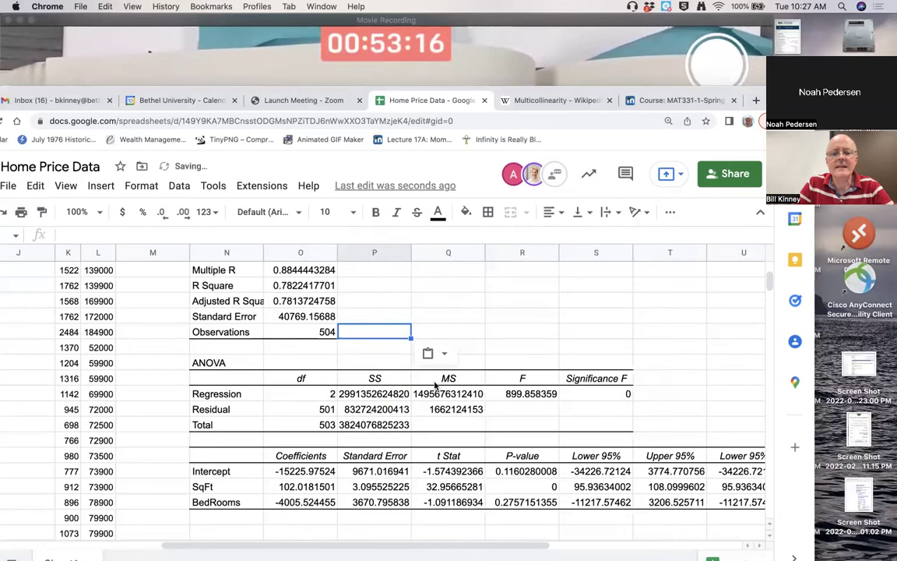
Examine the Regression and Residual mean squares against their sums of squares and degrees of freedom in the ANOVA table
{"action": "left_click_drag", "start_coordinate": [435, 383], "coordinate": [436, 409]}
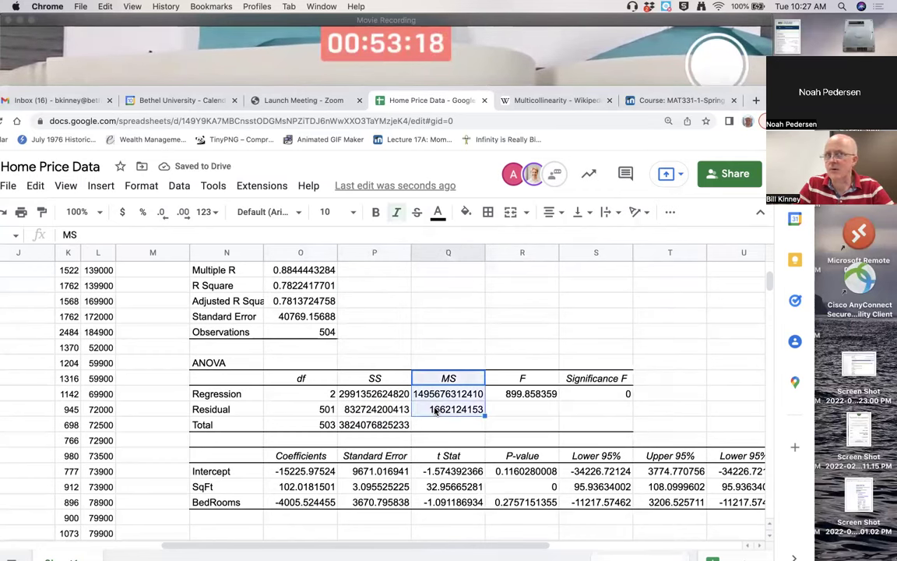
{"action": "left_click", "coordinate": [393, 396]}
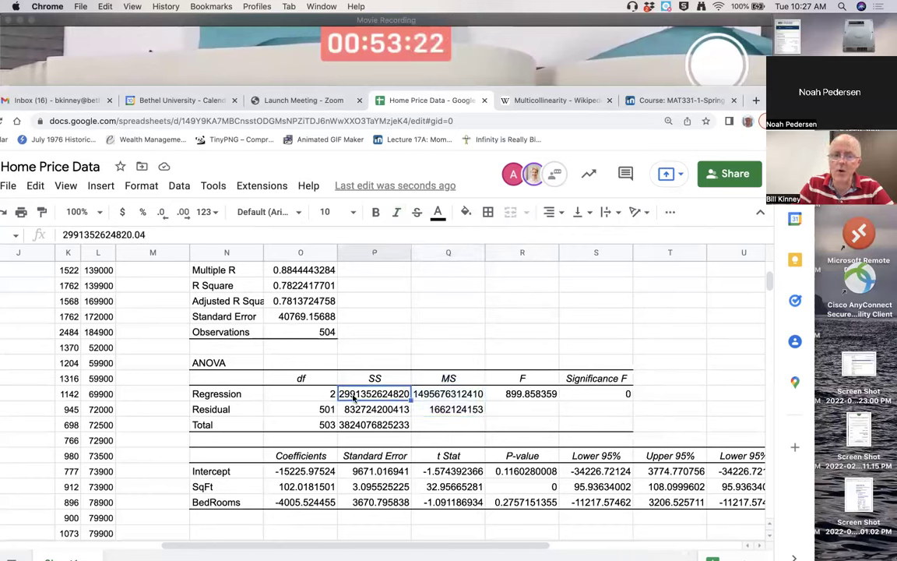
{"action": "left_click", "coordinate": [311, 395]}
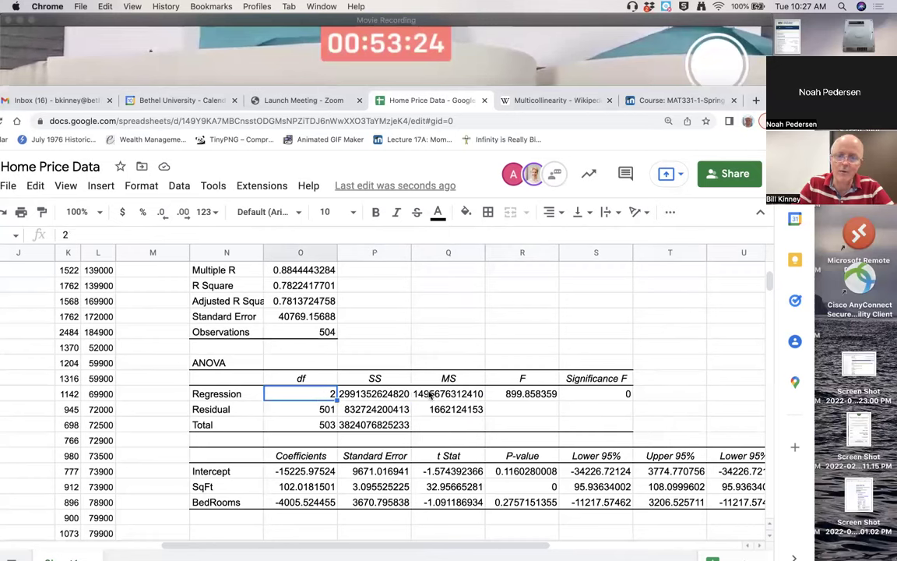
{"action": "left_click", "coordinate": [430, 396]}
{"action": "left_click", "coordinate": [348, 396]}
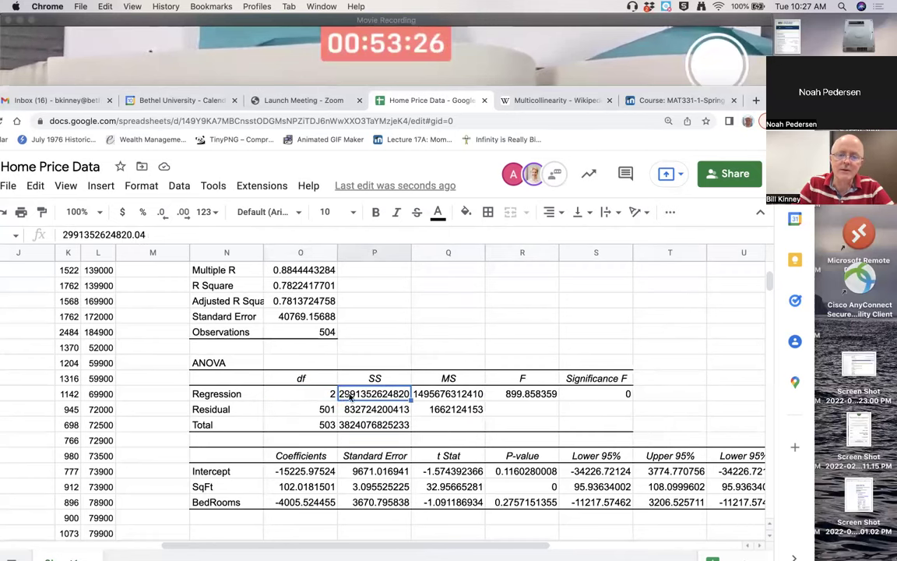
{"action": "left_click", "coordinate": [333, 397]}
{"action": "left_click", "coordinate": [437, 412]}
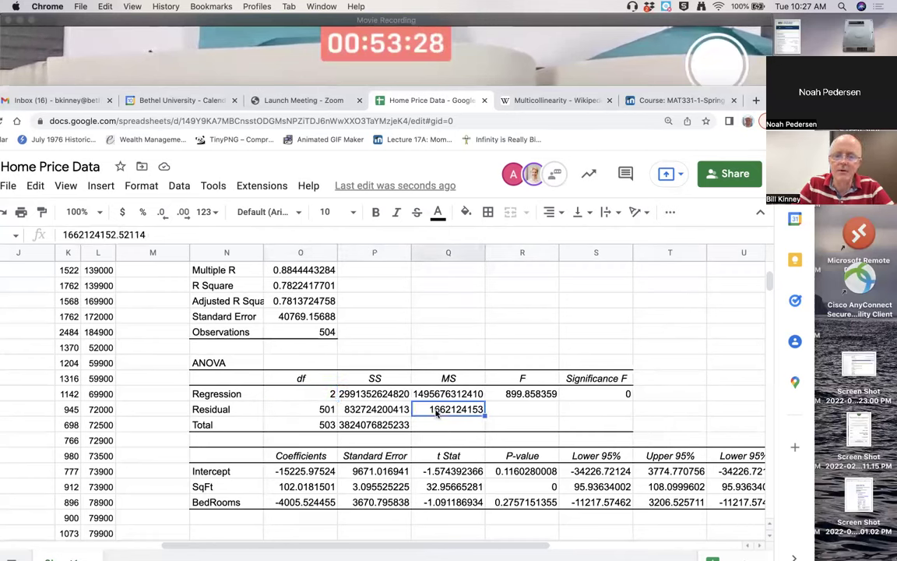
{"action": "left_click", "coordinate": [390, 413]}
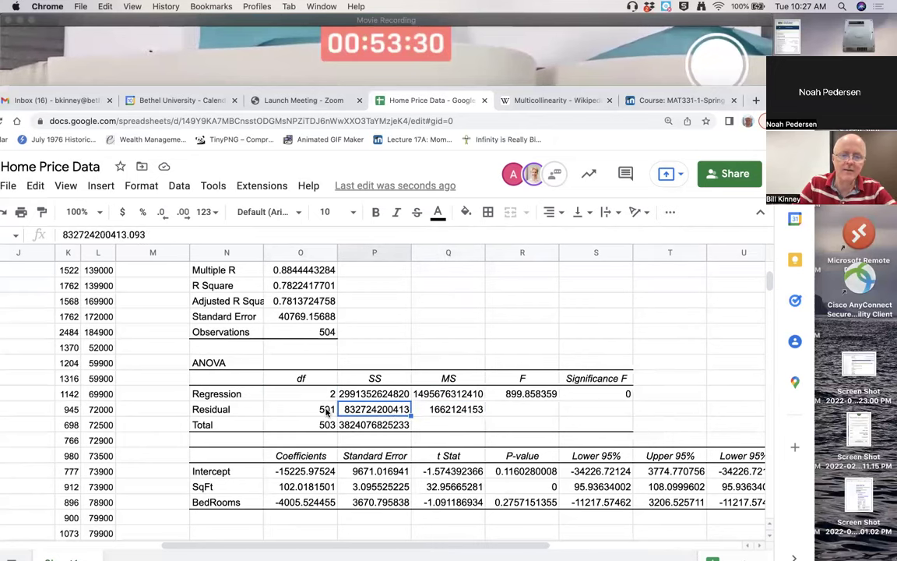
{"action": "left_click", "coordinate": [327, 413]}
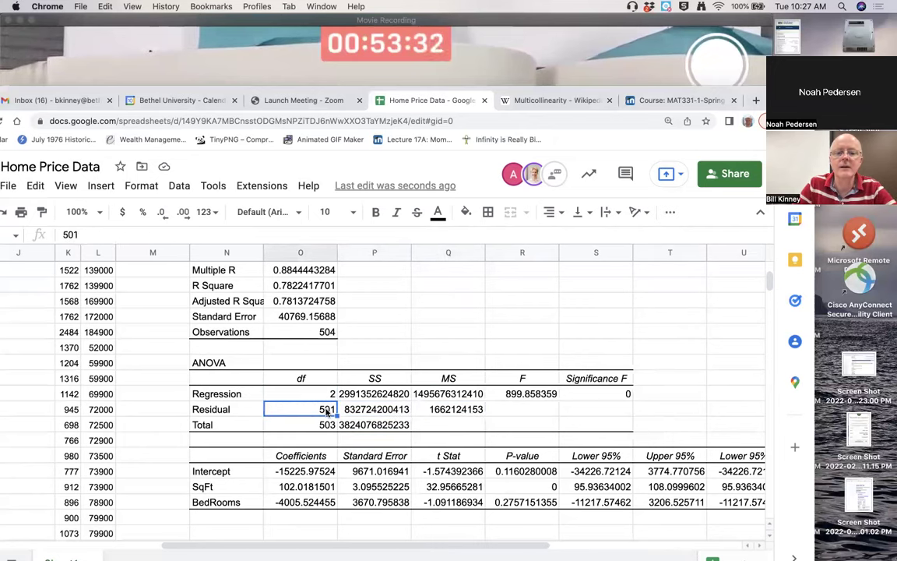
Check the F statistic by entering =Q48/Q49 in the empty column Q cell on the Observations row
{"action": "left_click", "coordinate": [500, 394]}
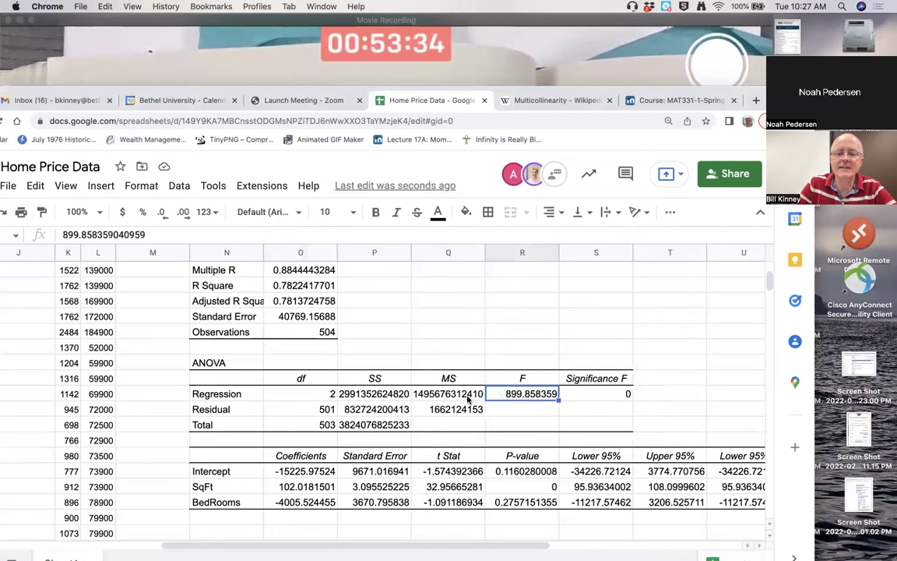
{"action": "left_click", "coordinate": [464, 397]}
{"action": "left_click", "coordinate": [462, 411]}
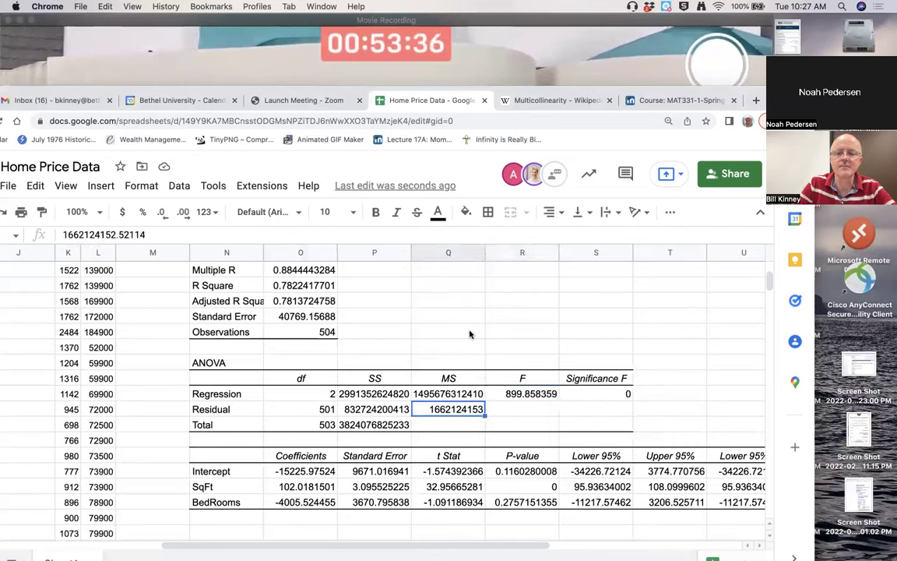
{"action": "left_click", "coordinate": [468, 333]}
{"action": "type", "text": "="}
{"action": "left_click", "coordinate": [447, 394]}
{"action": "type", "text": "/"}
{"action": "left_click", "coordinate": [455, 408]}
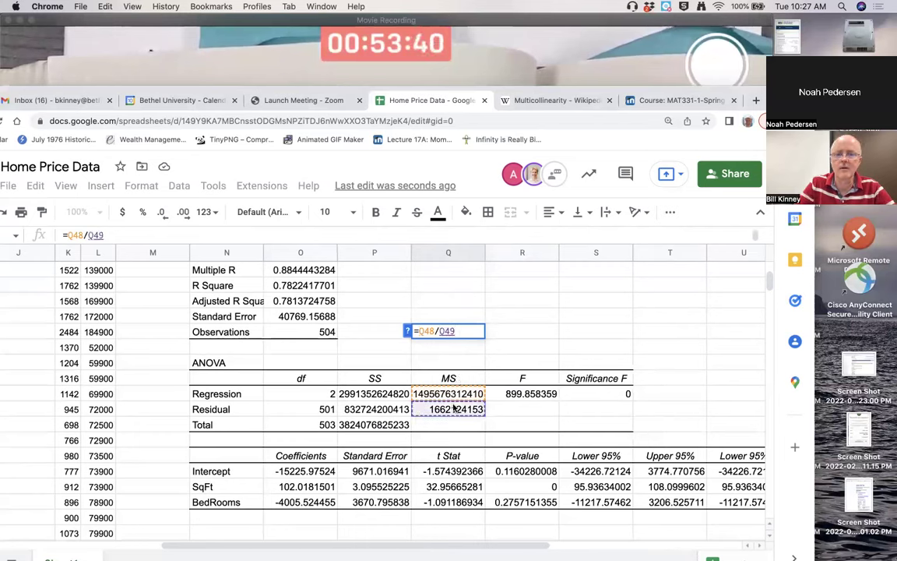
{"action": "key", "text": "Return"}
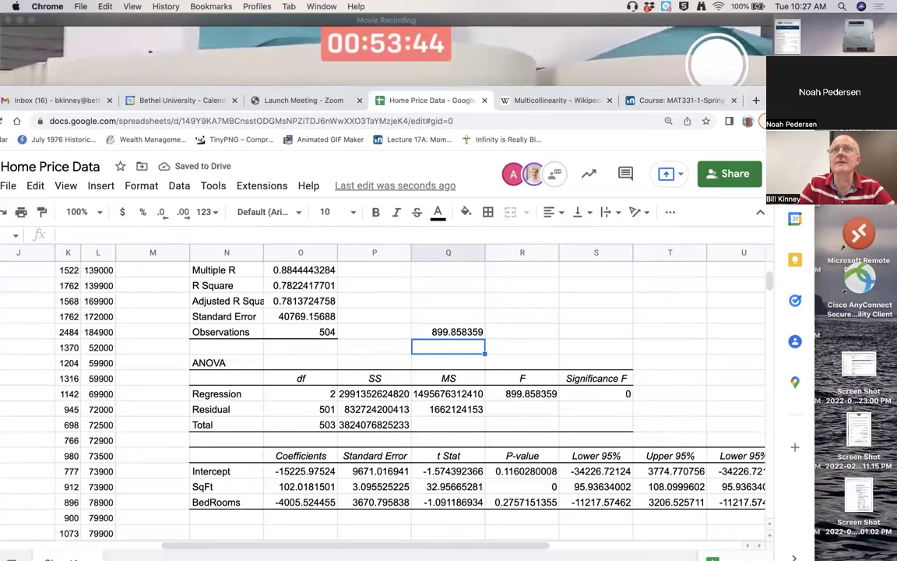
Remove the temporary F-ratio formula from the column Q cell on the Observations row
{"action": "key", "text": "Up"}
{"action": "key", "text": "ctrl+x"}
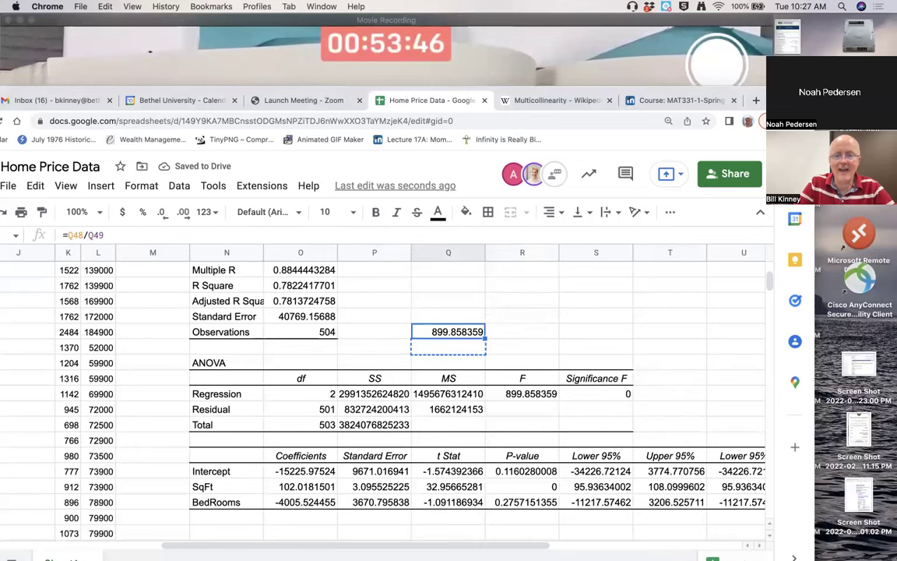
{"action": "key", "text": "ctrl+v"}
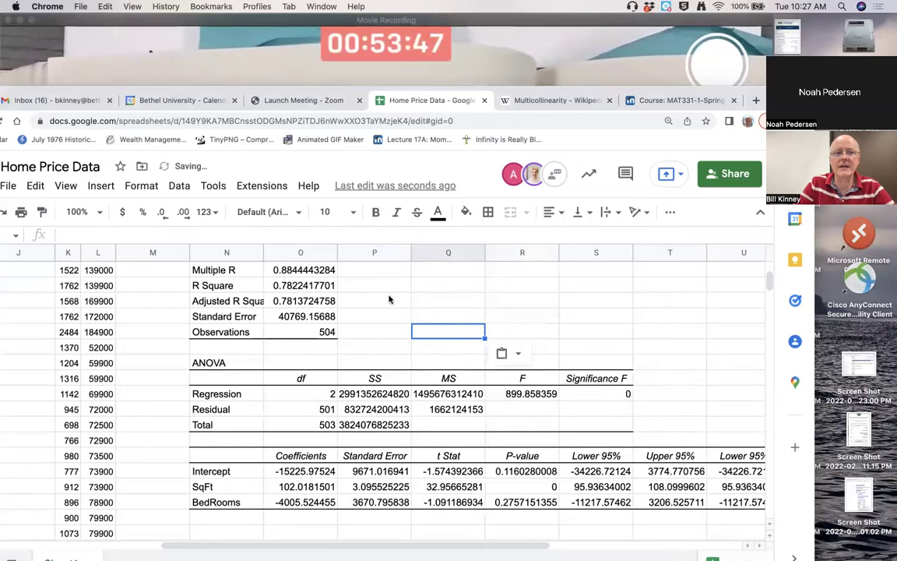
View the textbook's significance test formula in QuickTime Player, and return to the spreadsheet to inspect the matching SS and df values
{"action": "left_click", "coordinate": [86, 60]}
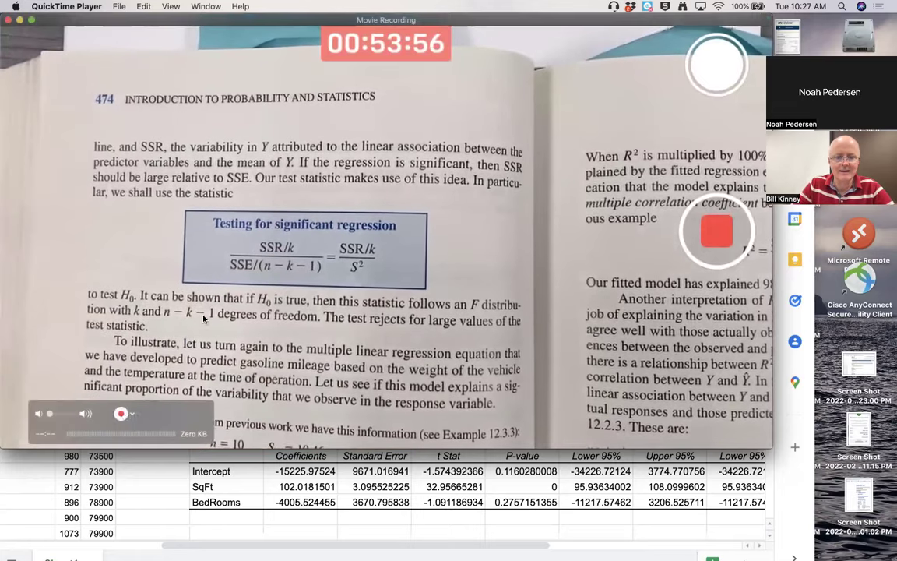
{"action": "key", "text": "super+Tab"}
{"action": "left_click", "coordinate": [327, 396]}
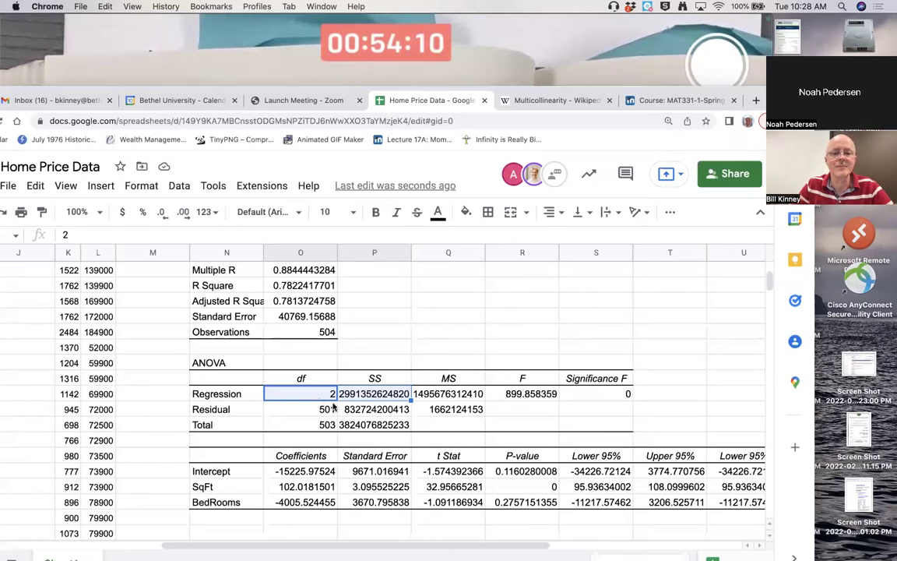
{"action": "left_click", "coordinate": [347, 411]}
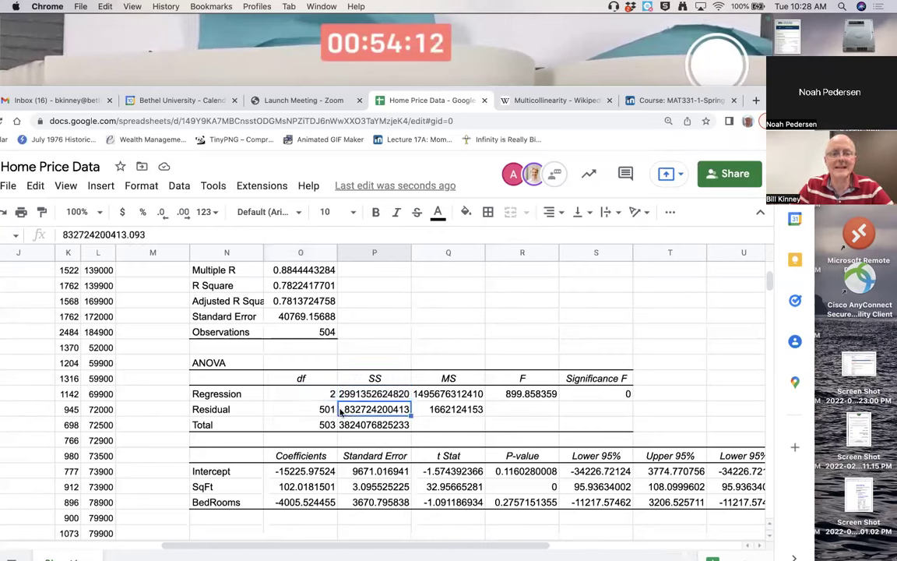
{"action": "left_click", "coordinate": [318, 413]}
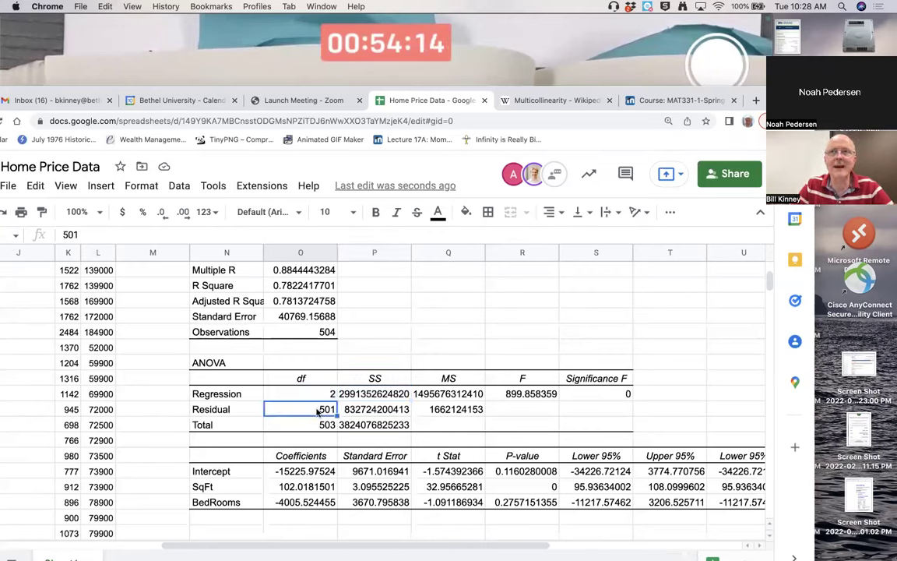
Revisit the textbook's F-test formula in QuickTime Player, and examine the F and Significance F values in the spreadsheet's ANOVA table
{"action": "left_click", "coordinate": [84, 72]}
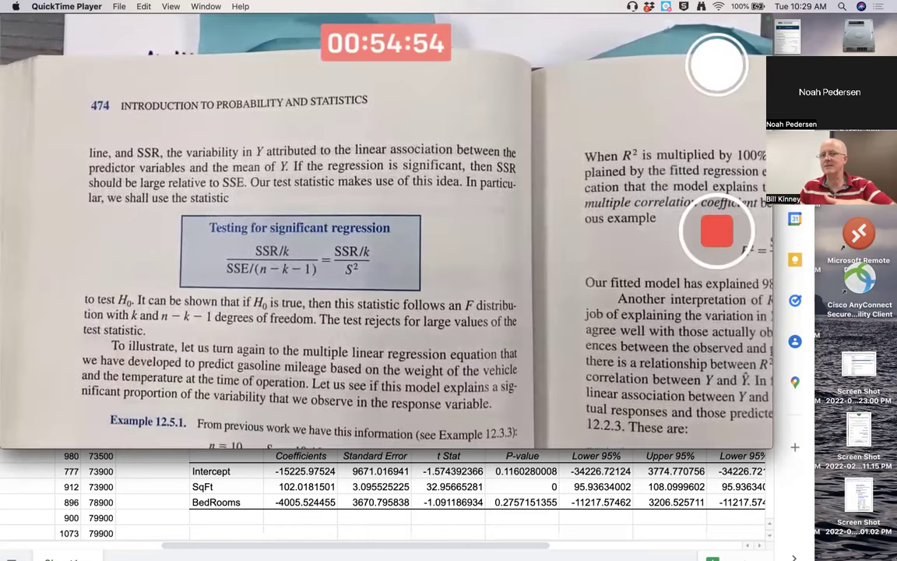
{"action": "mouse_move", "coordinate": [195, 223]}
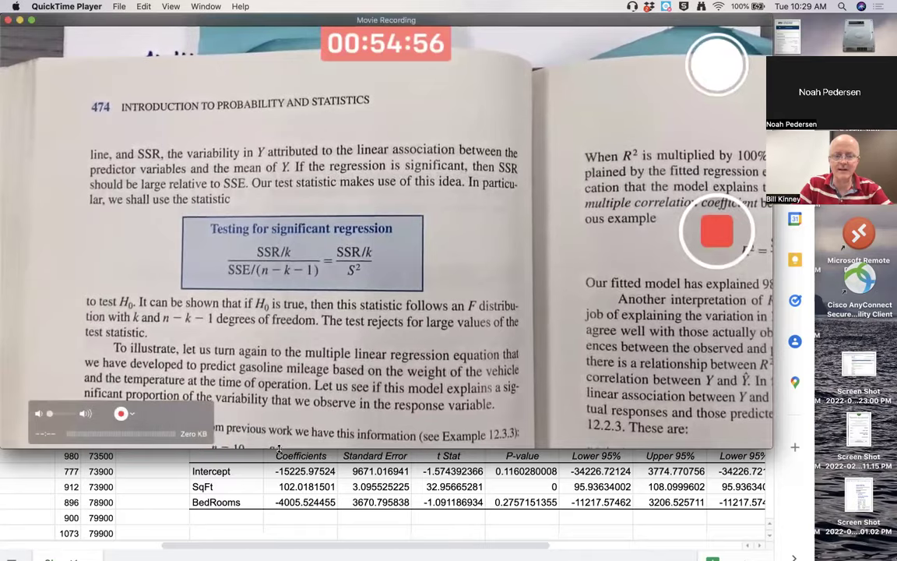
{"action": "key", "text": "super+Tab"}
{"action": "left_click", "coordinate": [574, 393]}
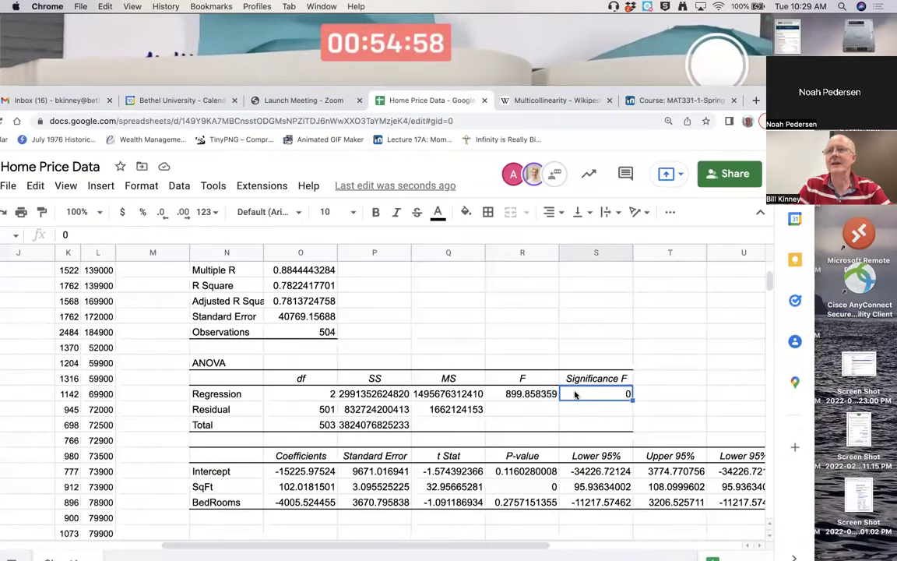
{"action": "left_click", "coordinate": [535, 394]}
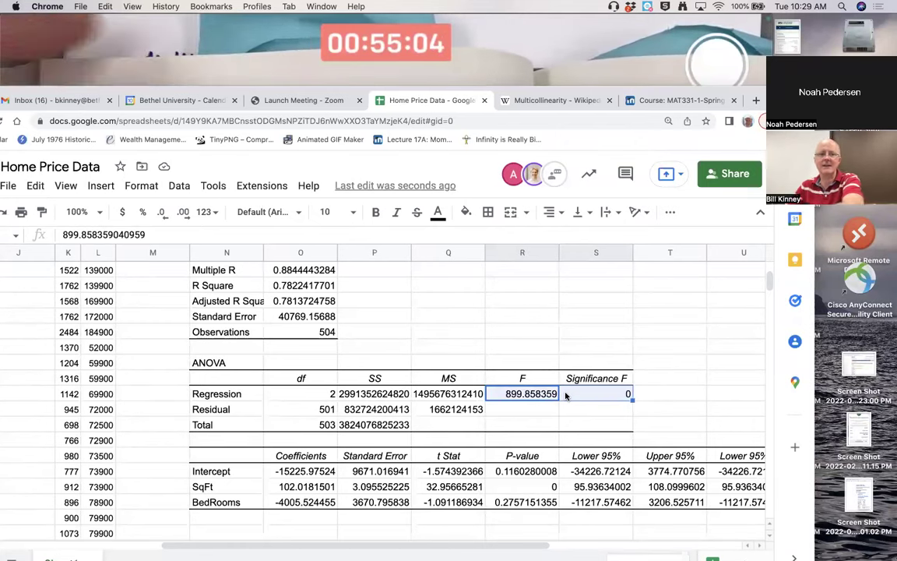
{"action": "left_click", "coordinate": [82, 56]}
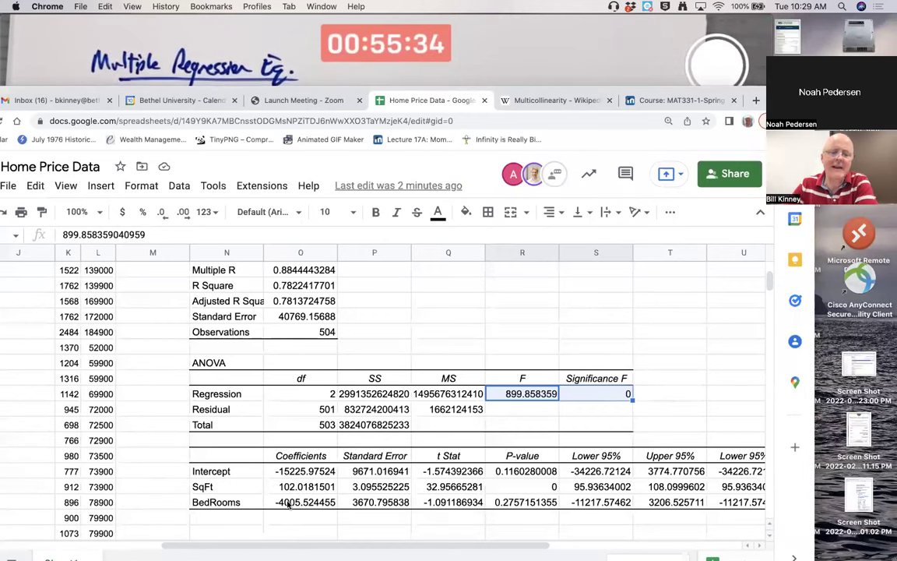
Inspect the BedRooms coefficient in the regression output, and minimize the spreadsheet window to view the handwritten multiple regression equation
{"action": "left_click", "coordinate": [290, 501]}
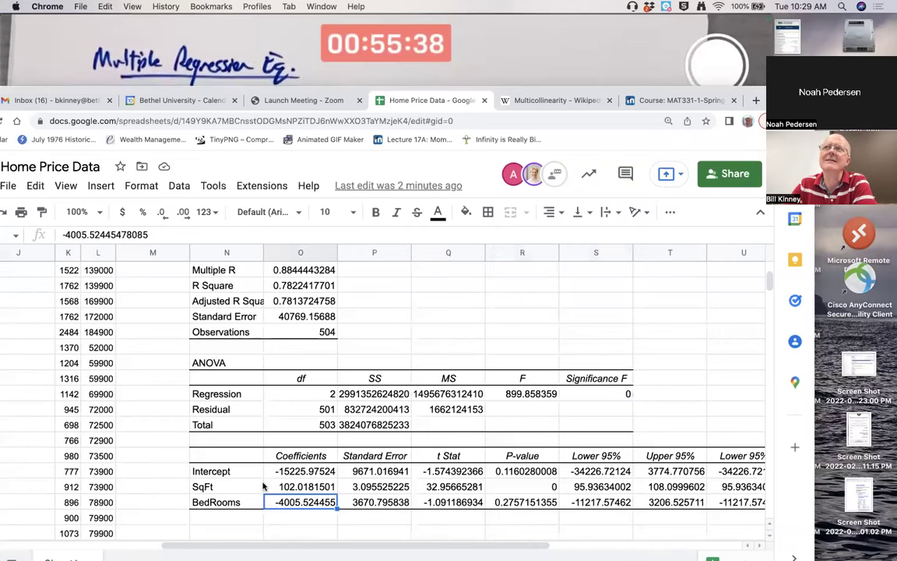
{"action": "scroll", "coordinate": [216, 436], "scroll_direction": "left", "scroll_amount": 5}
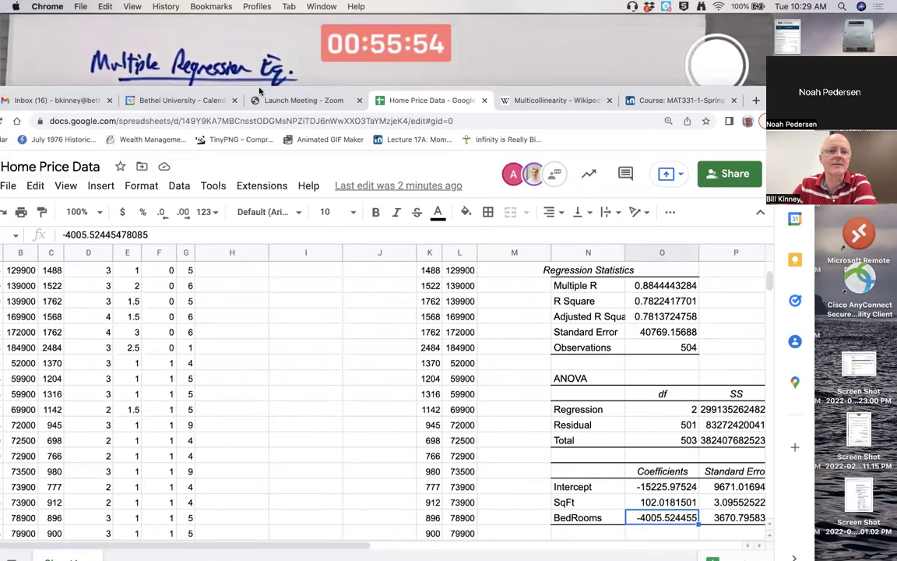
{"action": "left_click_drag", "start_coordinate": [360, 83], "coordinate": [461, 80]}
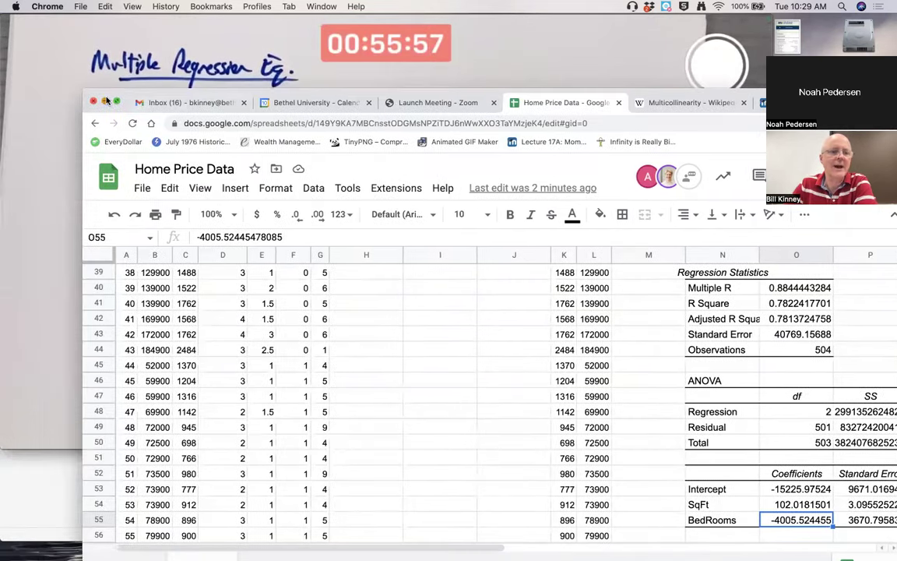
{"action": "key", "text": "super+m"}
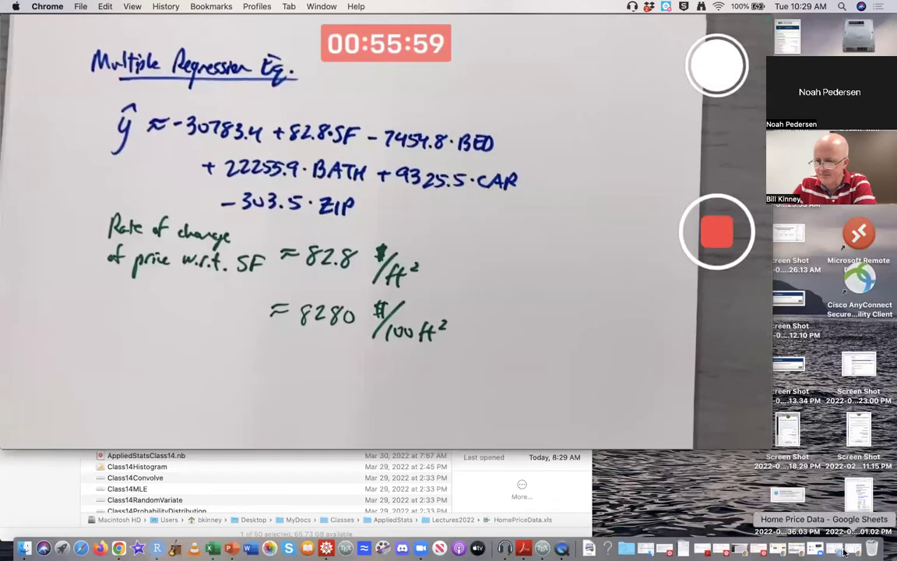
Switch to RStudio and plot a histogram of home prices with hist(HomePriceData$Price)
{"action": "key", "text": "super+Tab"}
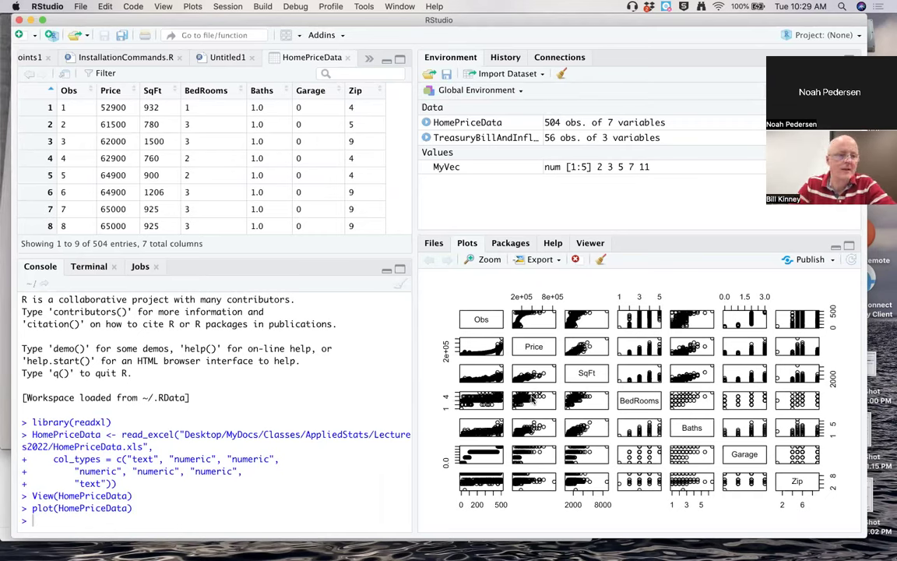
{"action": "type", "text": "hist("}
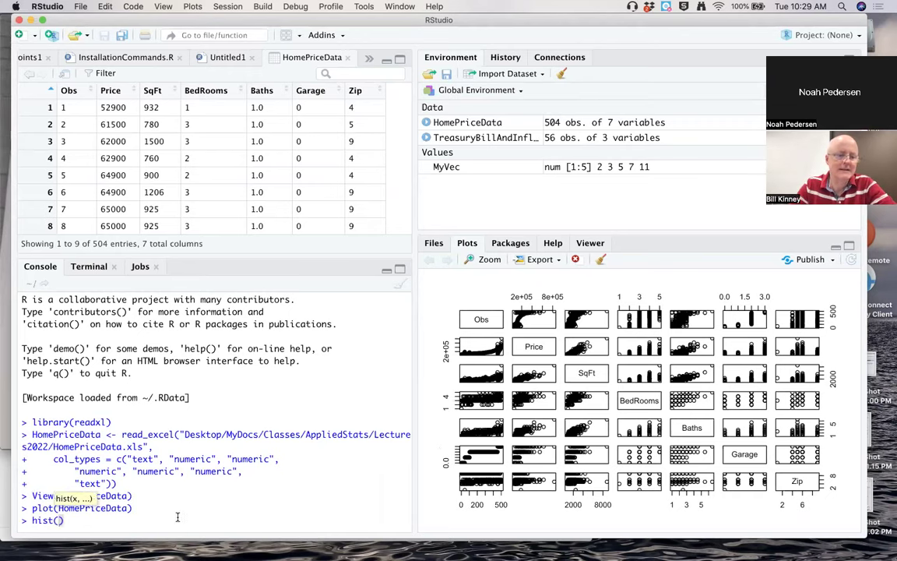
{"action": "type", "text": "HomePriceData"}
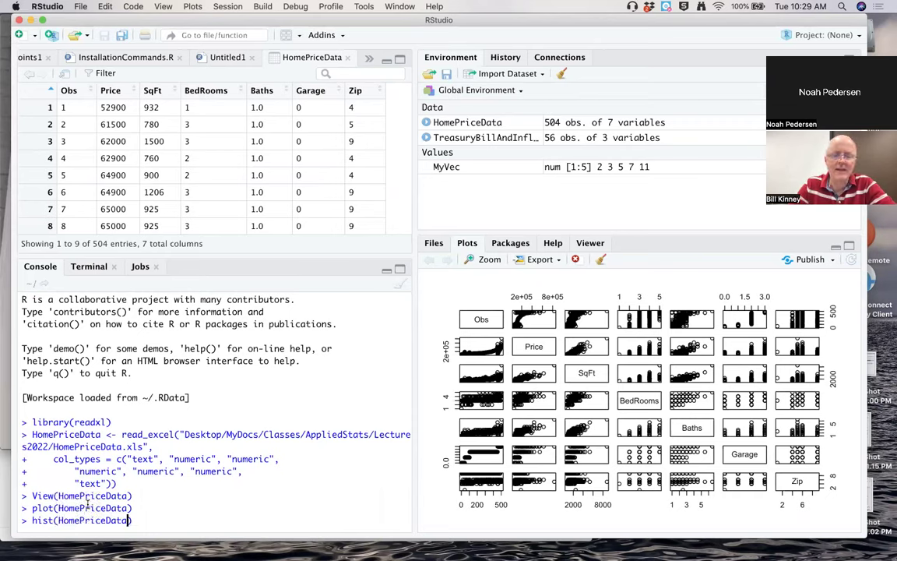
{"action": "type", "text": "$"}
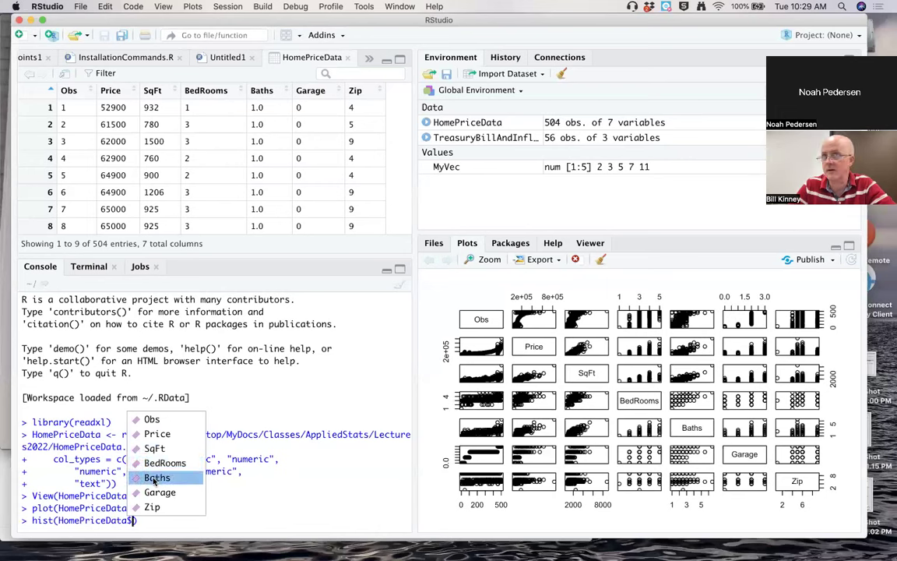
{"action": "left_click", "coordinate": [156, 433]}
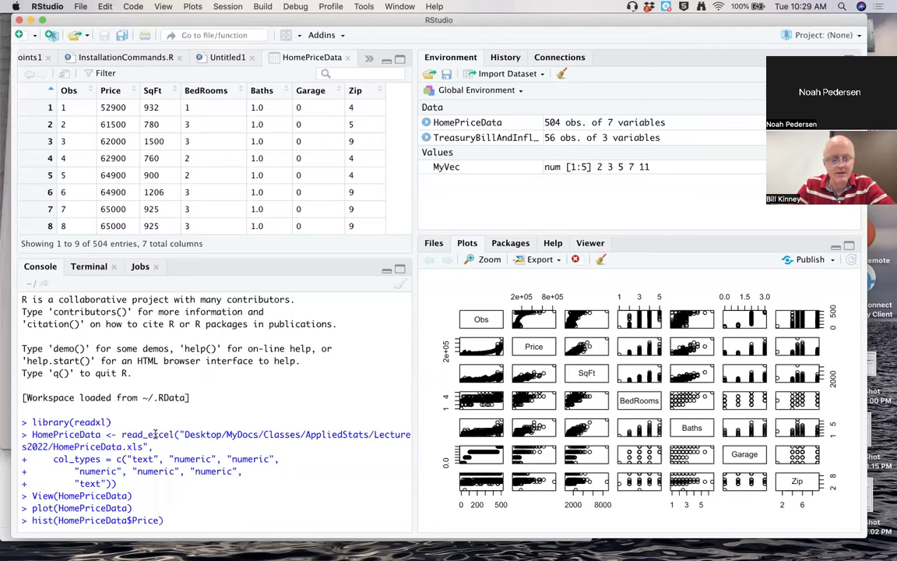
{"action": "key", "text": "Return"}
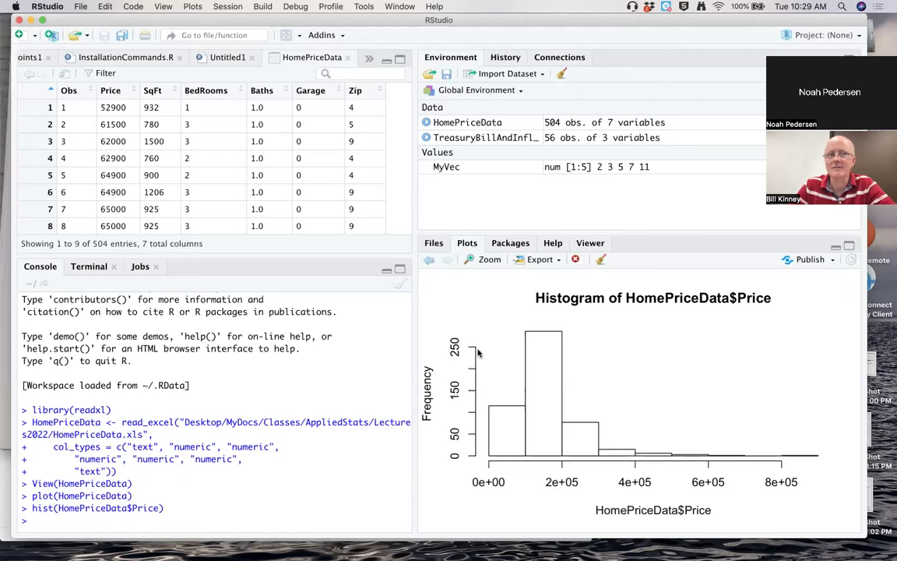
Switch to Finder and open R01_3_3_Histograms.R from the R01_Course_Files folder in RStudio
{"action": "left_click_drag", "start_coordinate": [123, 17], "coordinate": [229, 16]}
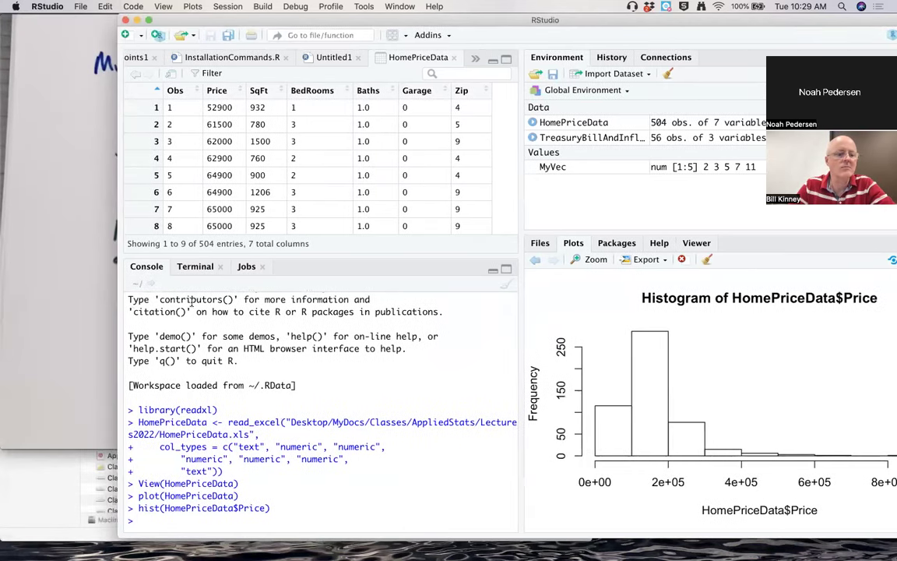
{"action": "left_click", "coordinate": [93, 477]}
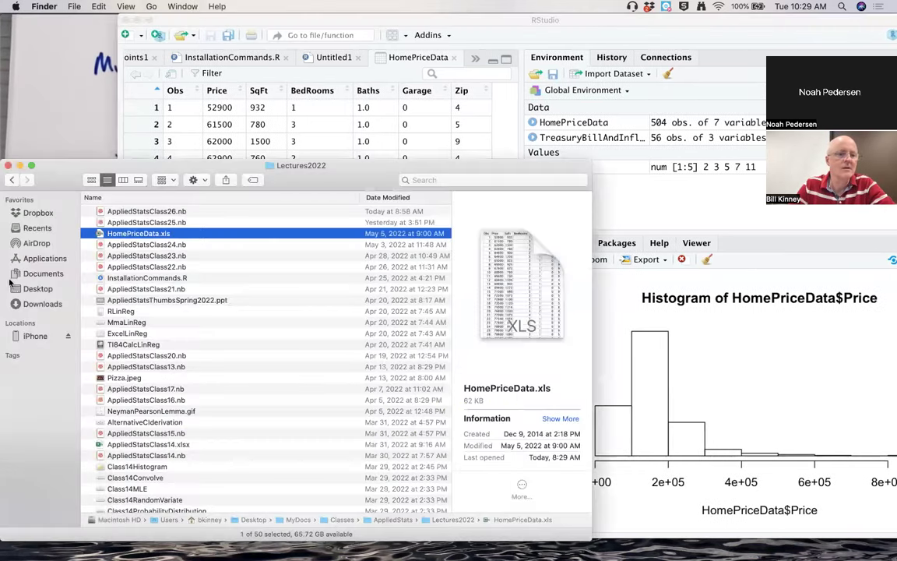
{"action": "left_click", "coordinate": [11, 179]}
{"action": "double_click", "coordinate": [115, 426]}
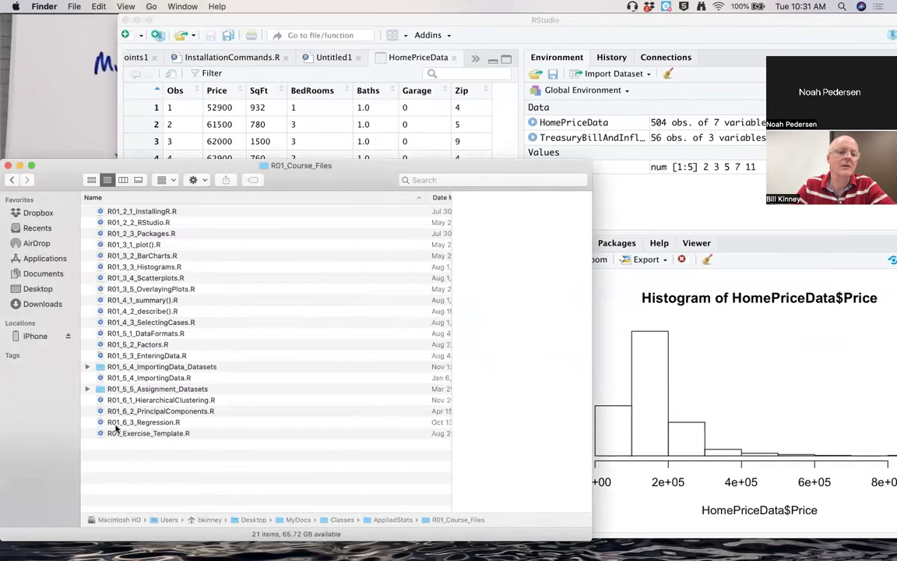
{"action": "left_click", "coordinate": [126, 269]}
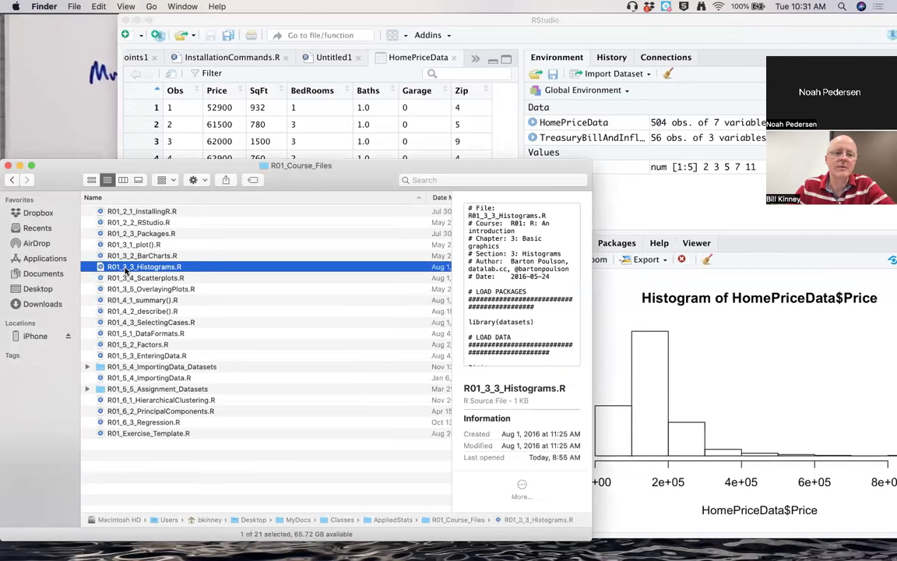
{"action": "double_click", "coordinate": [126, 269]}
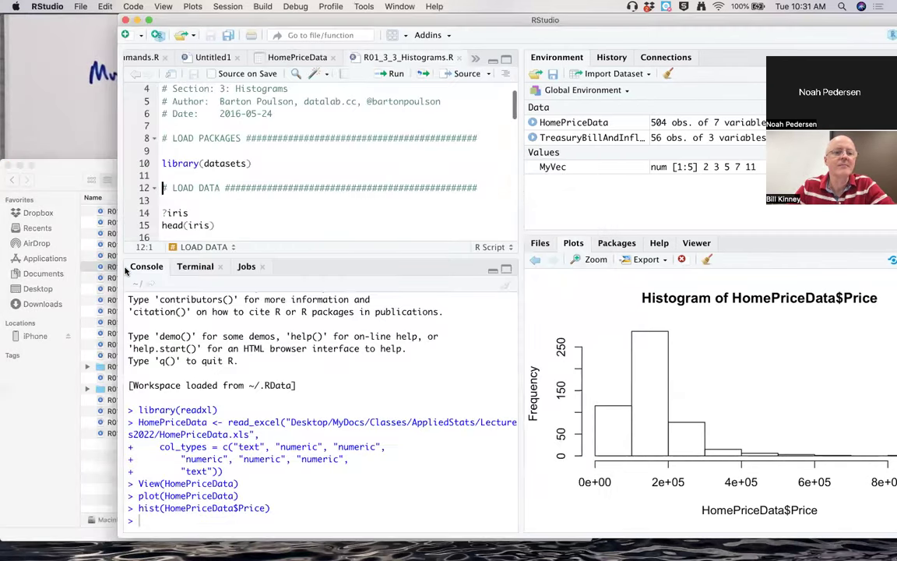
Examine the xlab, col and main options in the histogram script's code for the setosa species
{"action": "scroll", "coordinate": [188, 212], "scroll_direction": "down", "scroll_amount": 2}
{"action": "scroll", "coordinate": [187, 212], "scroll_direction": "down", "scroll_amount": 5}
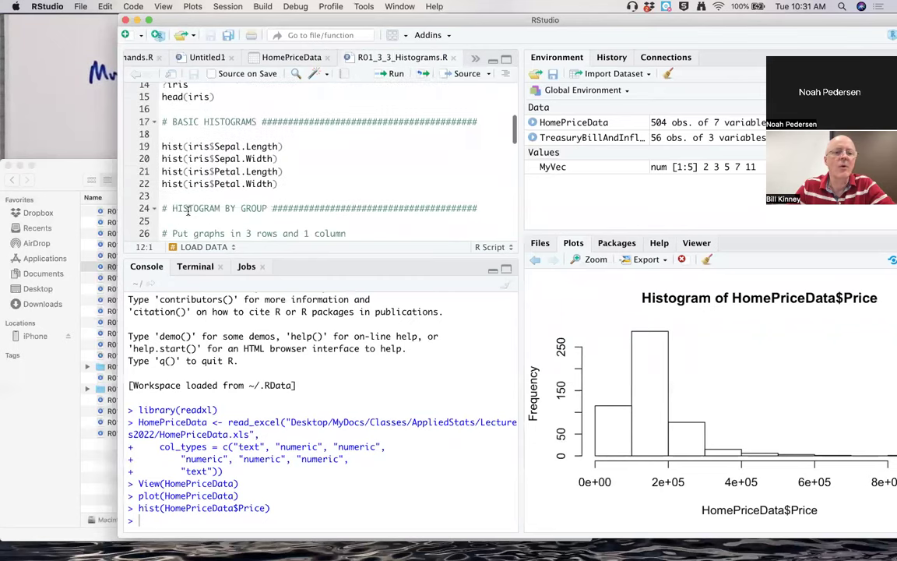
{"action": "scroll", "coordinate": [188, 206], "scroll_direction": "down", "scroll_amount": 2}
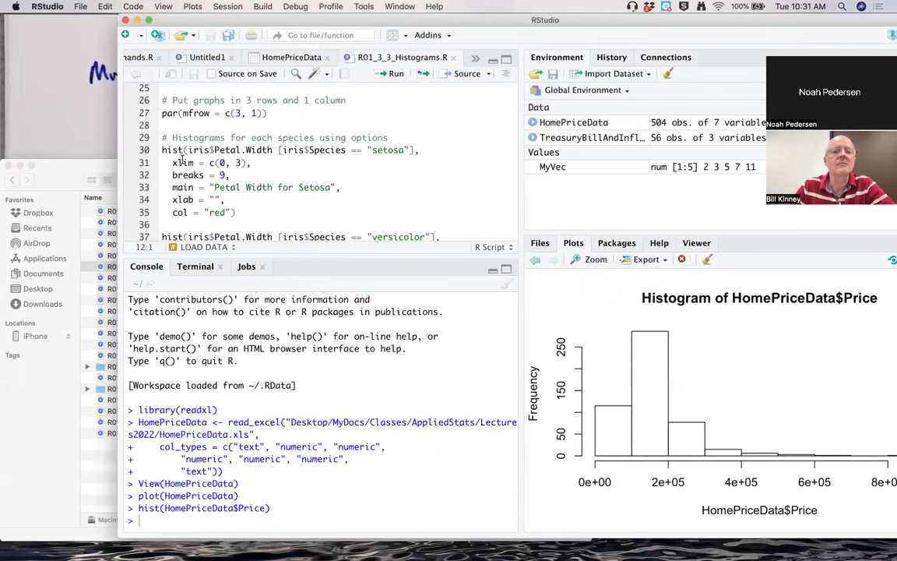
{"action": "left_click_drag", "start_coordinate": [172, 199], "coordinate": [215, 200]}
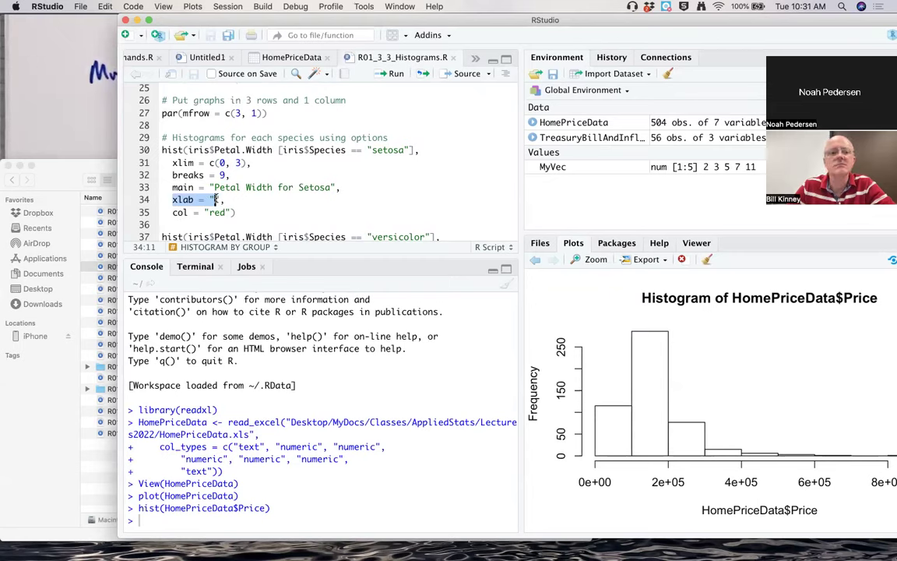
{"action": "left_click_drag", "start_coordinate": [173, 212], "coordinate": [230, 209]}
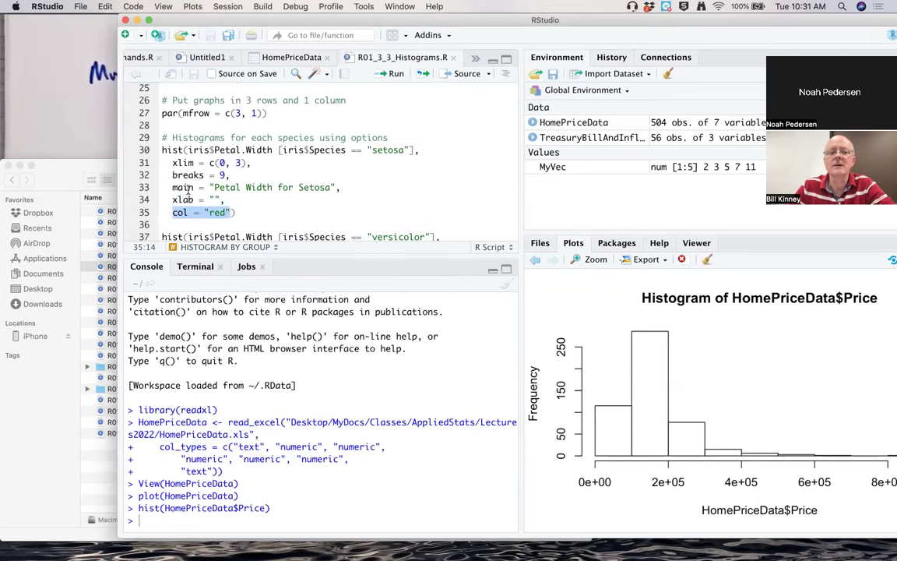
{"action": "left_click_drag", "start_coordinate": [172, 188], "coordinate": [337, 185]}
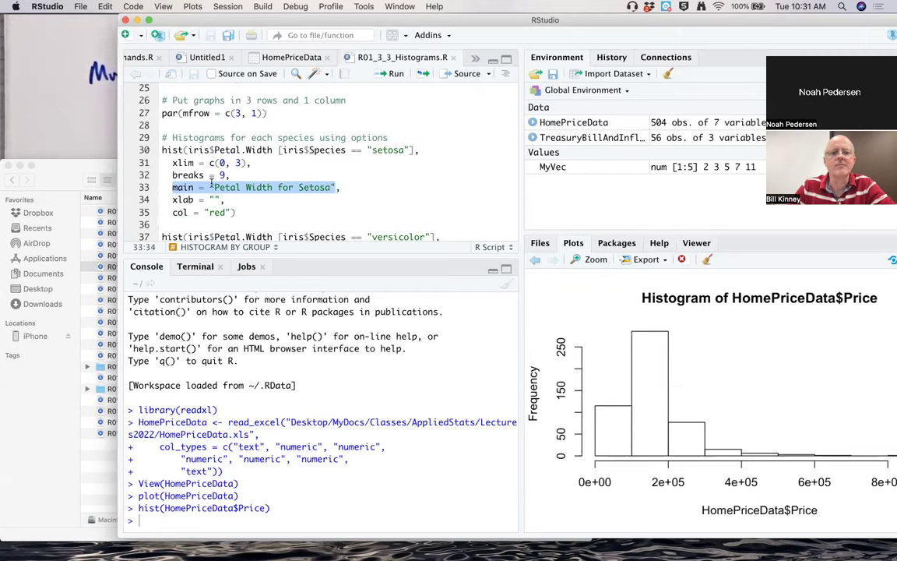
Copy the main, xlab and col arguments from the setosa histogram code and paste them at the console prompt
{"action": "left_click", "coordinate": [205, 187]}
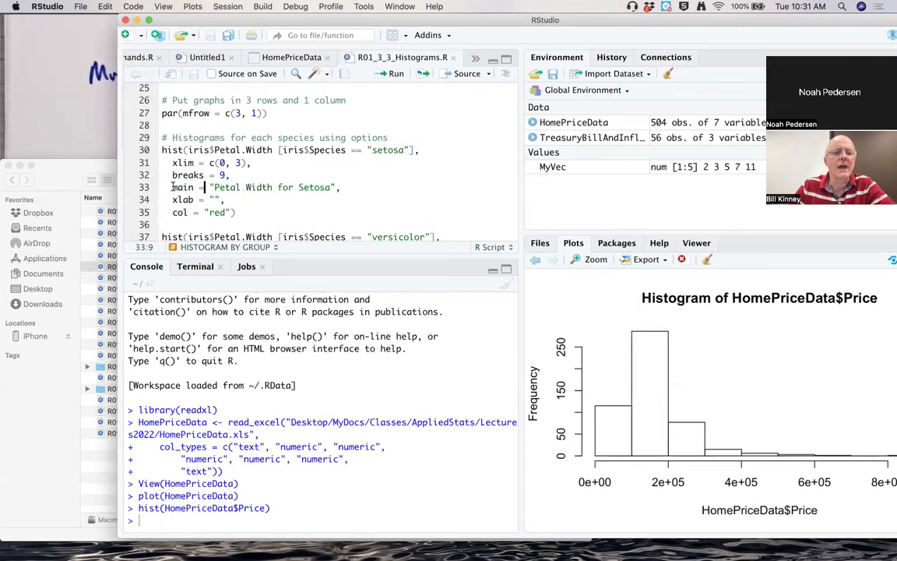
{"action": "left_click", "coordinate": [232, 211], "text": "shift"}
{"action": "key", "text": "super+c"}
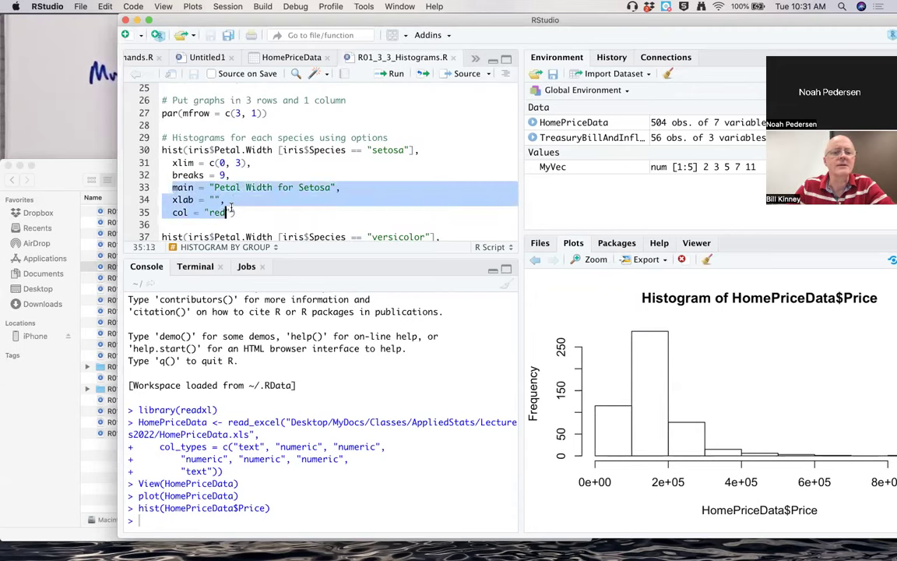
{"action": "left_click_drag", "start_coordinate": [150, 18], "coordinate": [58, 130]}
{"action": "left_click", "coordinate": [212, 168]}
{"action": "scroll", "coordinate": [274, 234], "scroll_direction": "down", "scroll_amount": 1}
{"action": "left_click_drag", "start_coordinate": [296, 130], "coordinate": [303, 52]}
{"action": "key", "text": "super+v"}
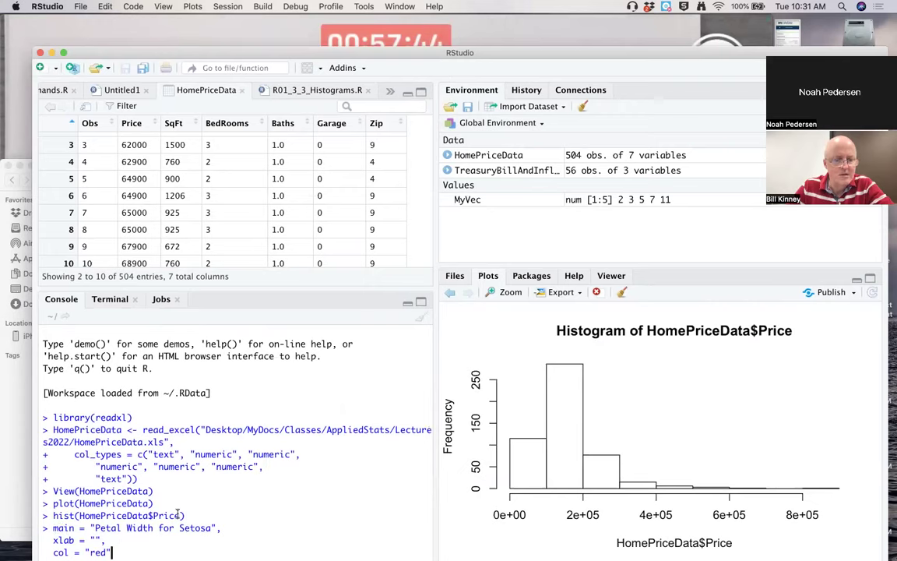
Review the setosa histogram code in R01_3_3_Histograms.R again, and return to the HomePriceData table
{"action": "left_click_drag", "start_coordinate": [108, 53], "coordinate": [99, 118]}
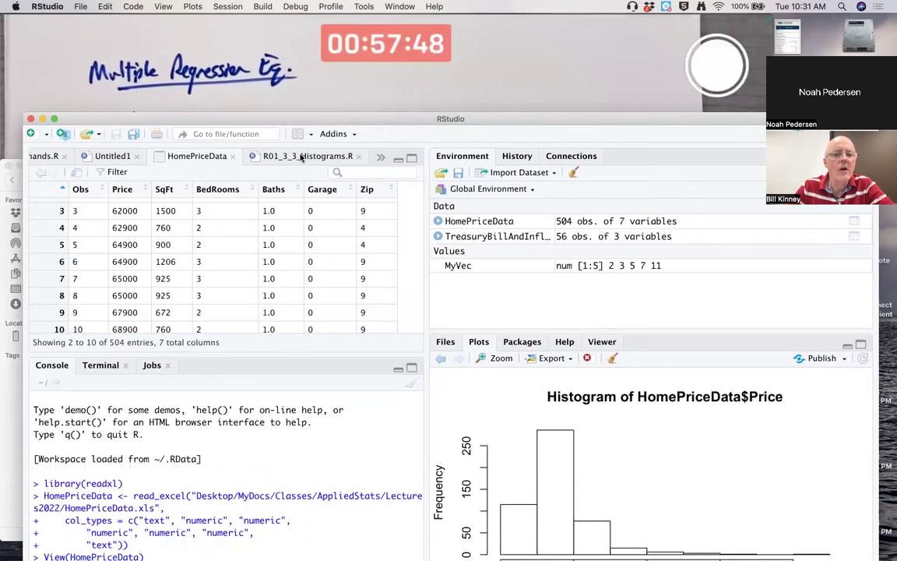
{"action": "key", "text": "ctrl+Tab"}
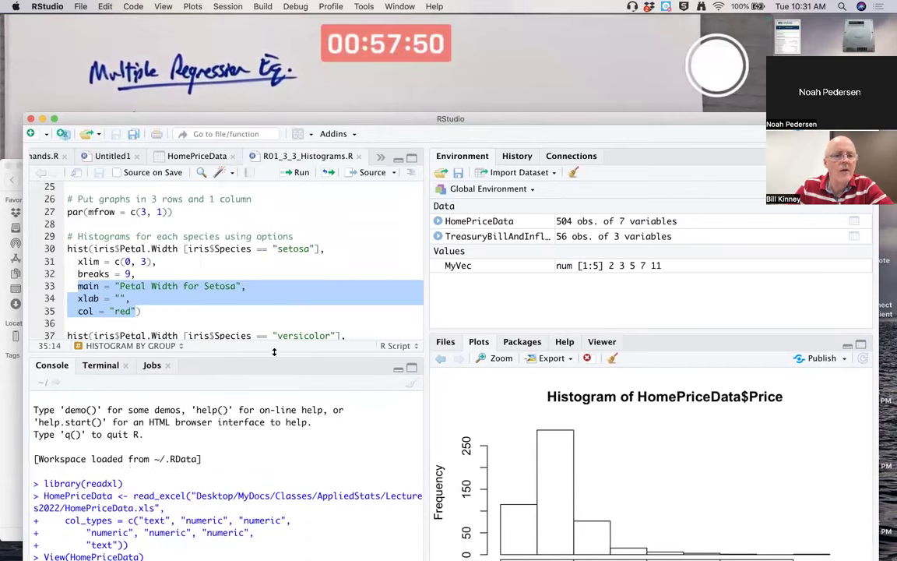
{"action": "left_click_drag", "start_coordinate": [163, 117], "coordinate": [160, 18]}
{"action": "key", "text": "super+Return"}
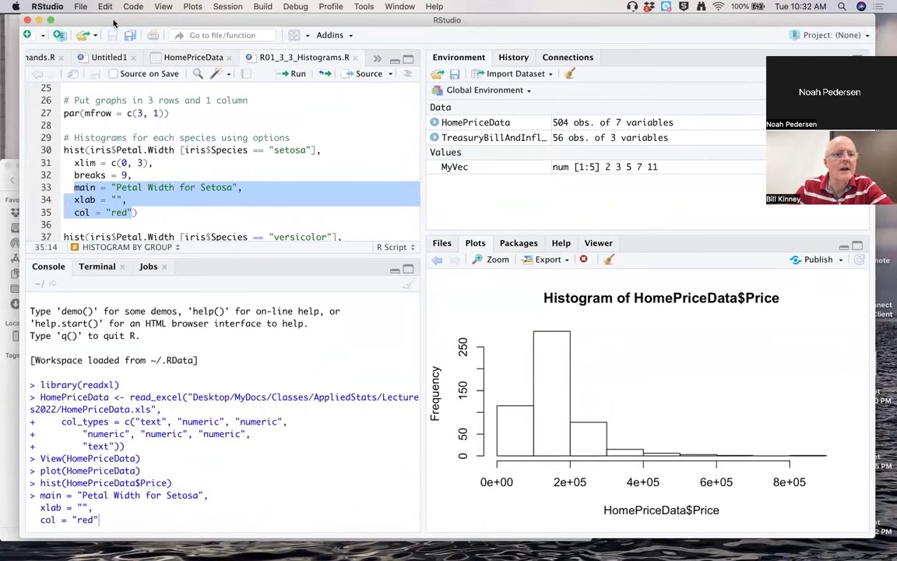
{"action": "left_click_drag", "start_coordinate": [113, 20], "coordinate": [112, 117]}
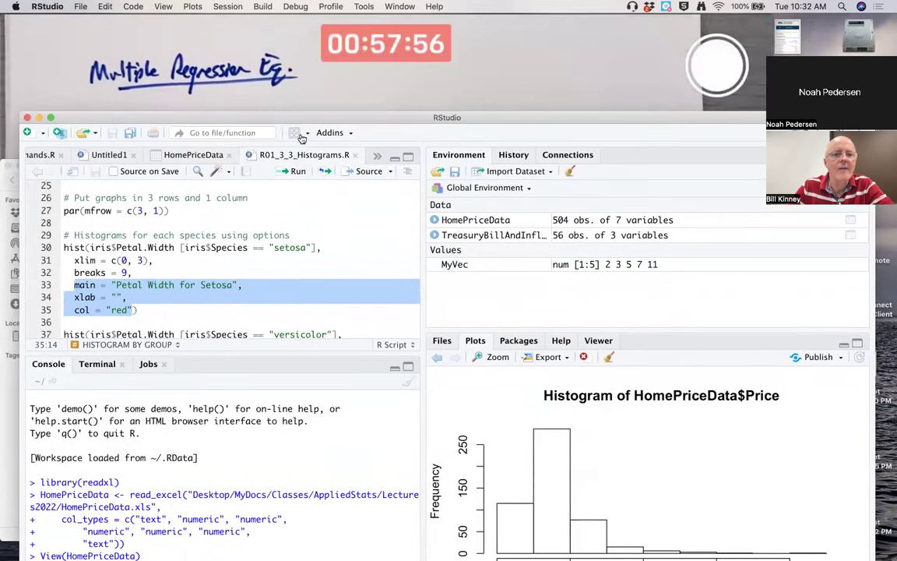
{"action": "left_click", "coordinate": [208, 156]}
{"action": "left_click_drag", "start_coordinate": [195, 116], "coordinate": [194, 19]}
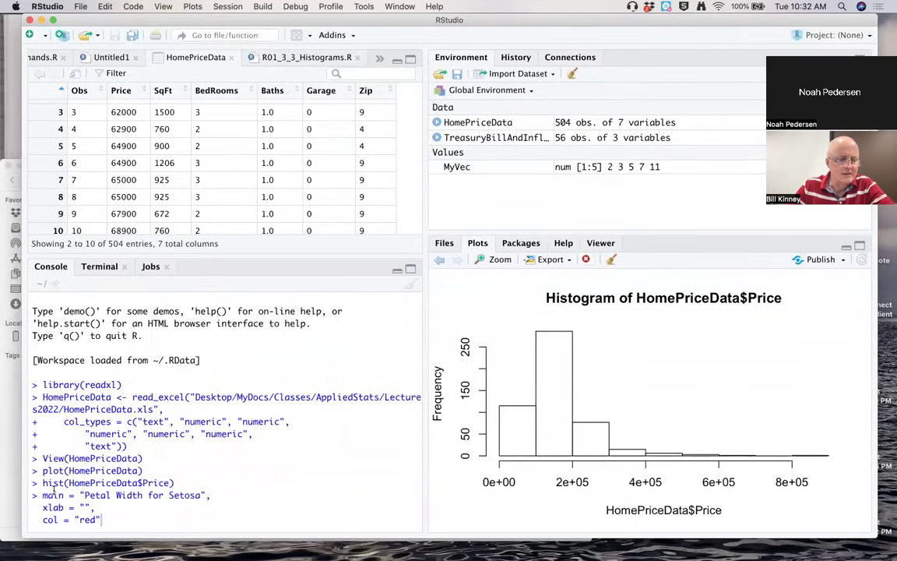
Replace the loose arguments in the console and try to run hist(HomePriceData,main = "Petal Width for Setosa", xlab = "", col = "red")
{"action": "left_click_drag", "start_coordinate": [44, 495], "coordinate": [117, 519]}
{"action": "key", "text": "super+c"}
{"action": "key", "text": "BackSpace"}
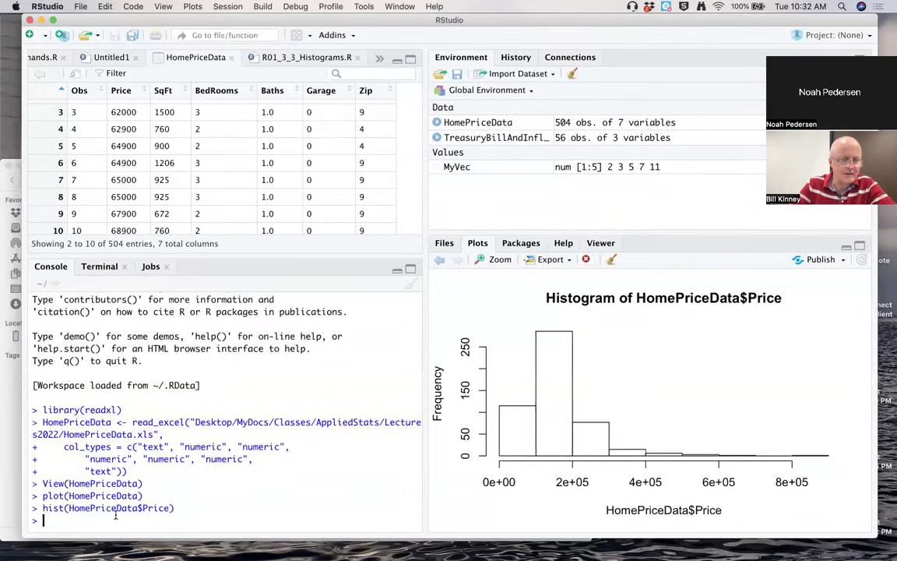
{"action": "type", "text": "hist"}
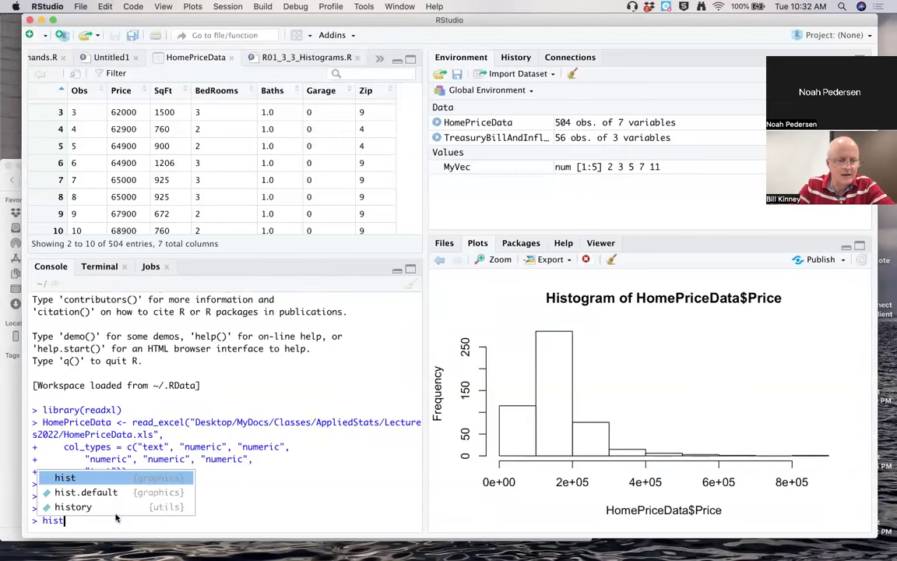
{"action": "type", "text": "(Home"}
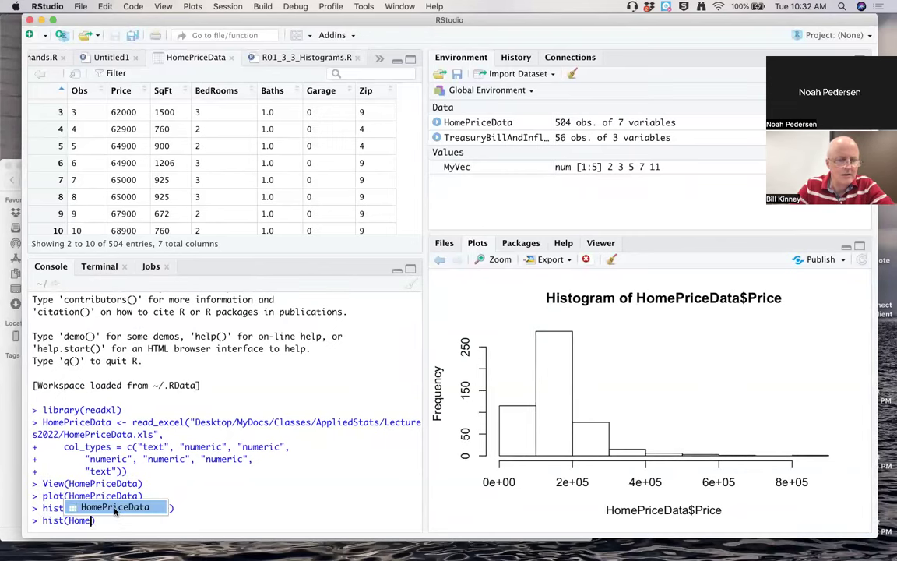
{"action": "type", "text": "PriceData,"}
{"action": "key", "text": "super+v"}
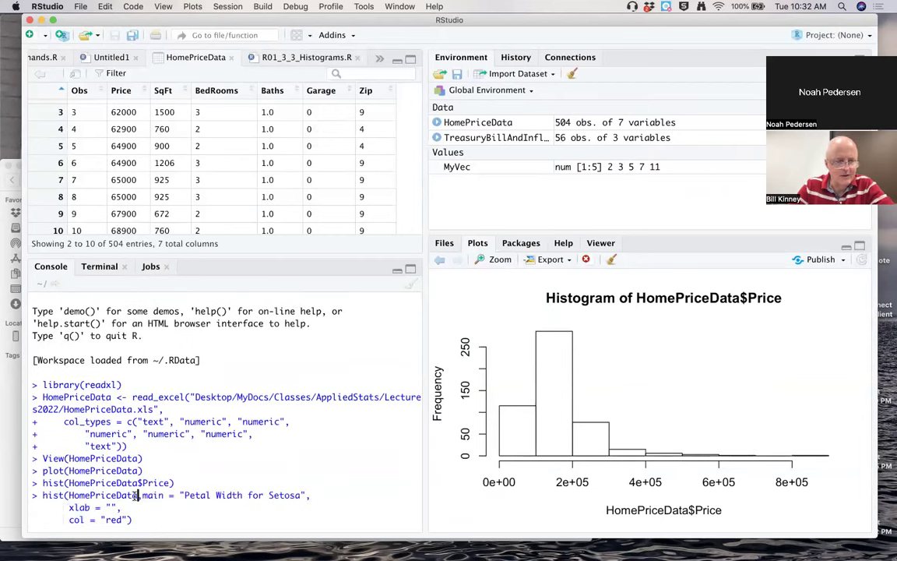
{"action": "key", "text": "Return"}
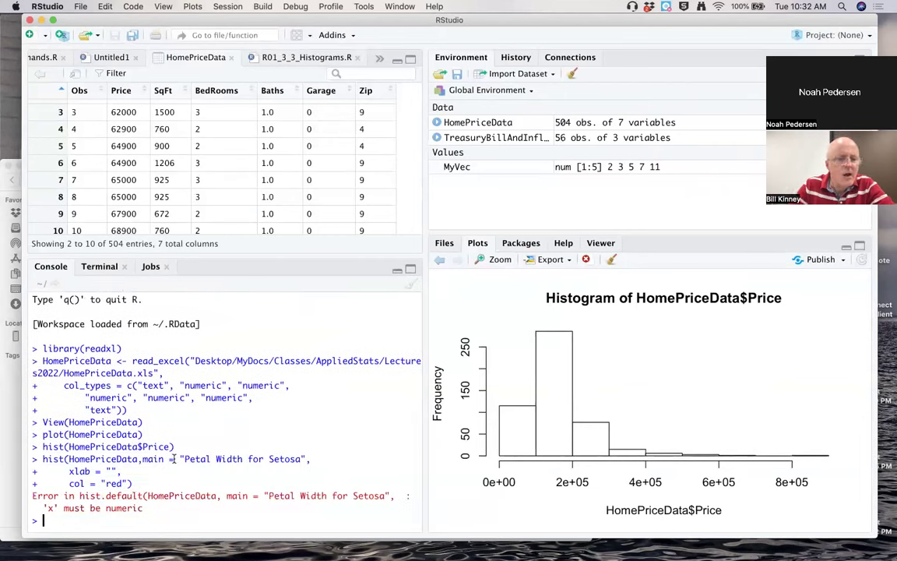
{"action": "left_click_drag", "start_coordinate": [145, 461], "coordinate": [302, 461]}
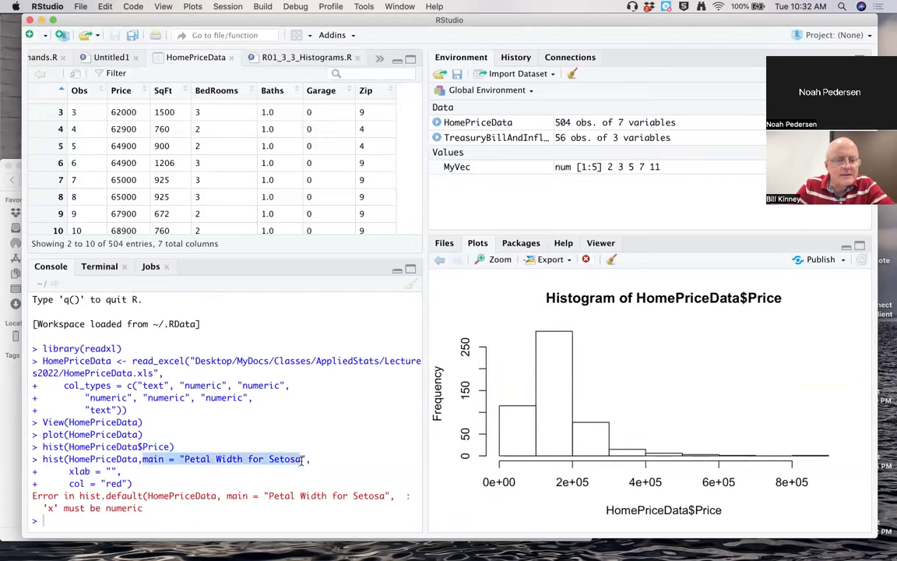
{"action": "left_click", "coordinate": [308, 461]}
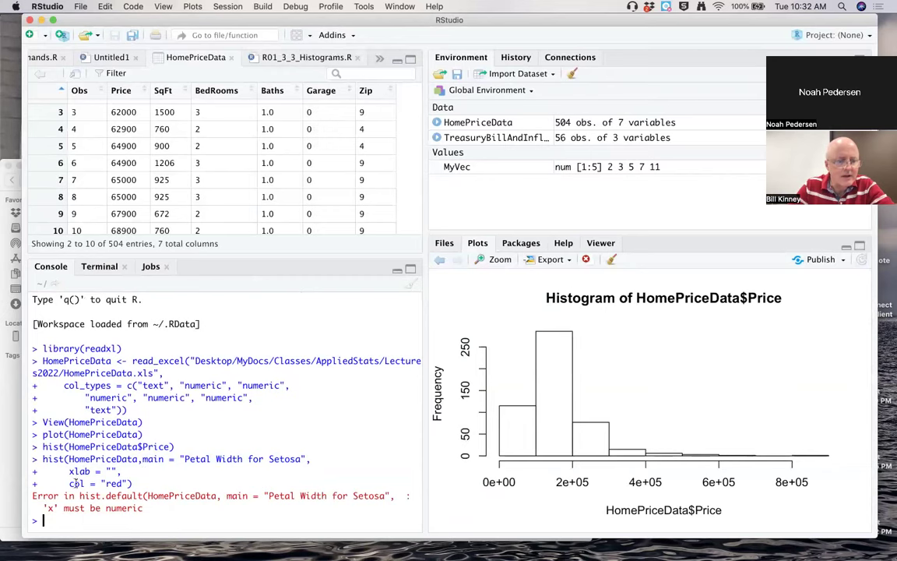
Copy the failed hist command, paste it at the console prompt without its main argument, and try to run it with xlab = "Price"
{"action": "left_click_drag", "start_coordinate": [42, 458], "coordinate": [139, 484]}
{"action": "key", "text": "super+c"}
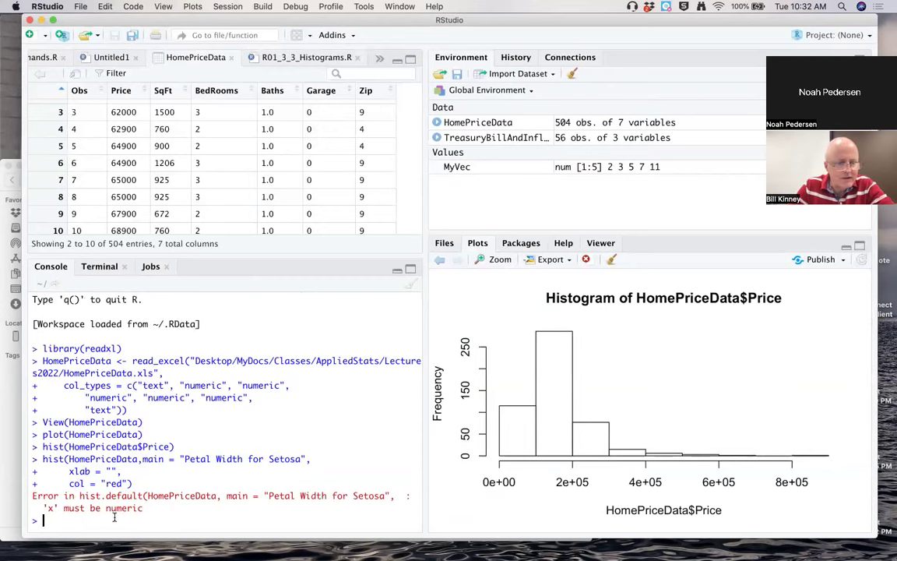
{"action": "key", "text": "super+v"}
{"action": "key", "text": "alt+BackSpace"}
{"action": "key", "text": "alt+BackSpace"}
{"action": "key", "text": "alt+BackSpace"}
{"action": "key", "text": "alt+BackSpace"}
{"action": "key", "text": "alt+BackSpace"}
{"action": "key", "text": "alt+BackSpace"}
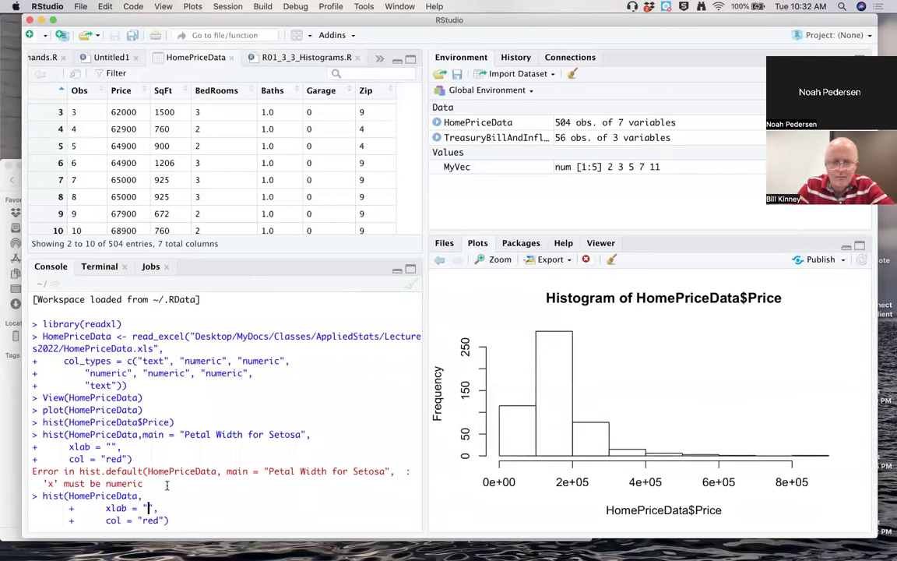
{"action": "type", "text": "rice"}
{"action": "left_click", "coordinate": [158, 496]}
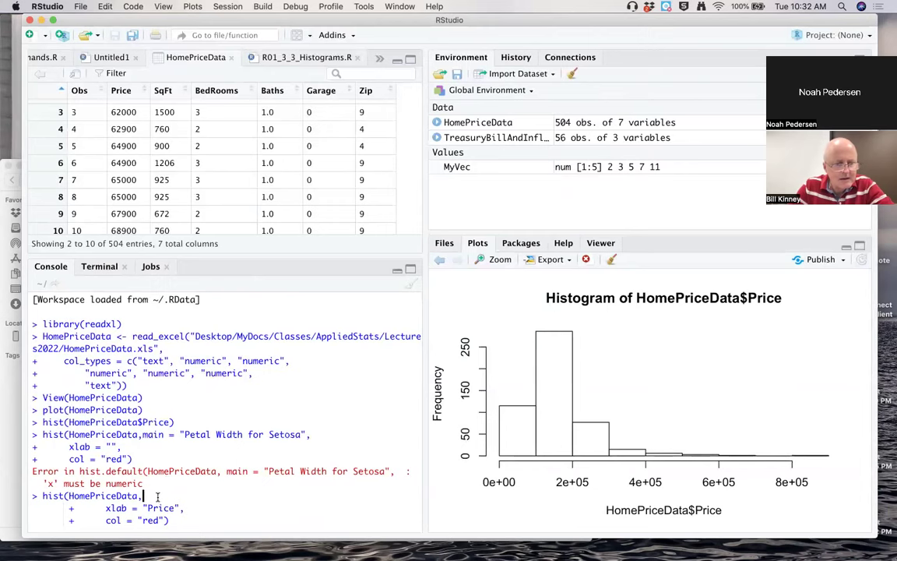
{"action": "key", "text": "Return"}
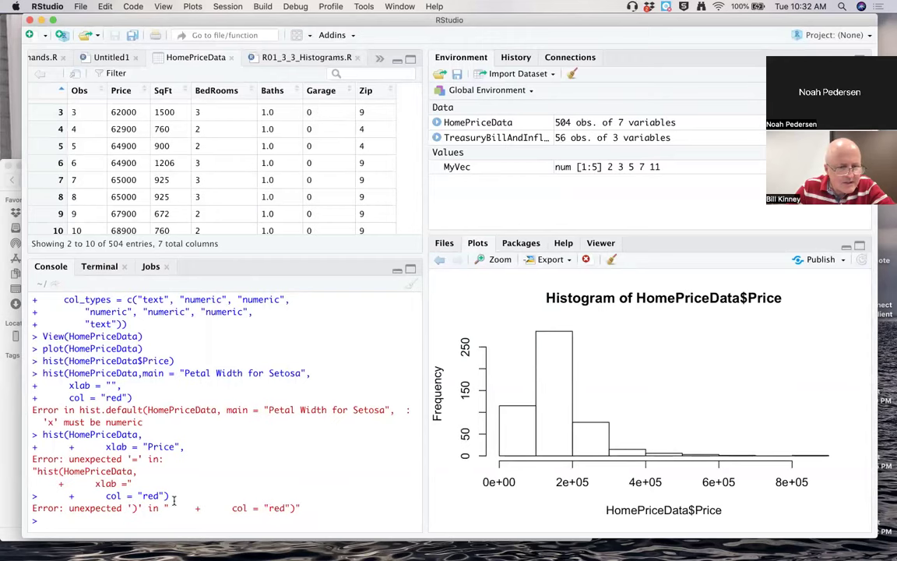
{"action": "scroll", "coordinate": [381, 184], "scroll_direction": "down", "scroll_amount": 20}
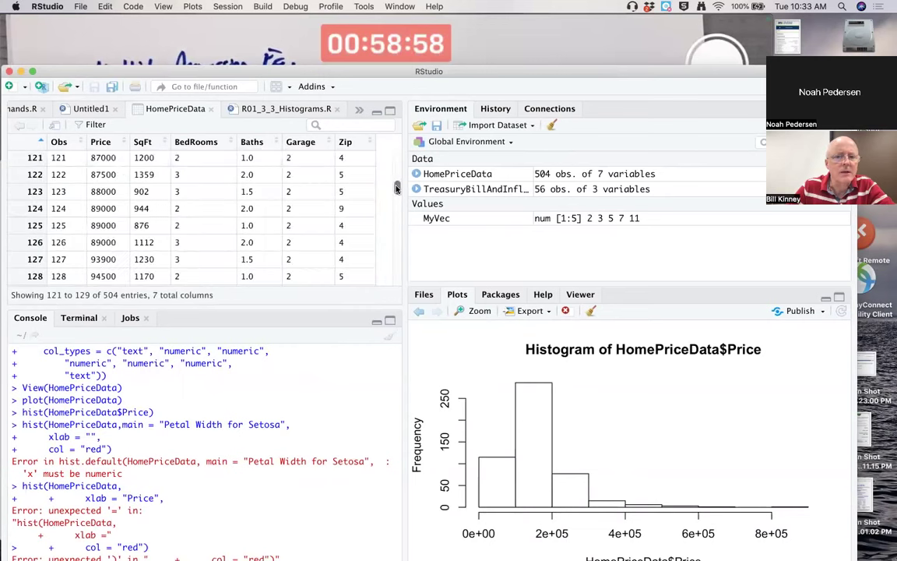
{"action": "scroll", "coordinate": [386, 163], "scroll_direction": "up", "scroll_amount": 20}
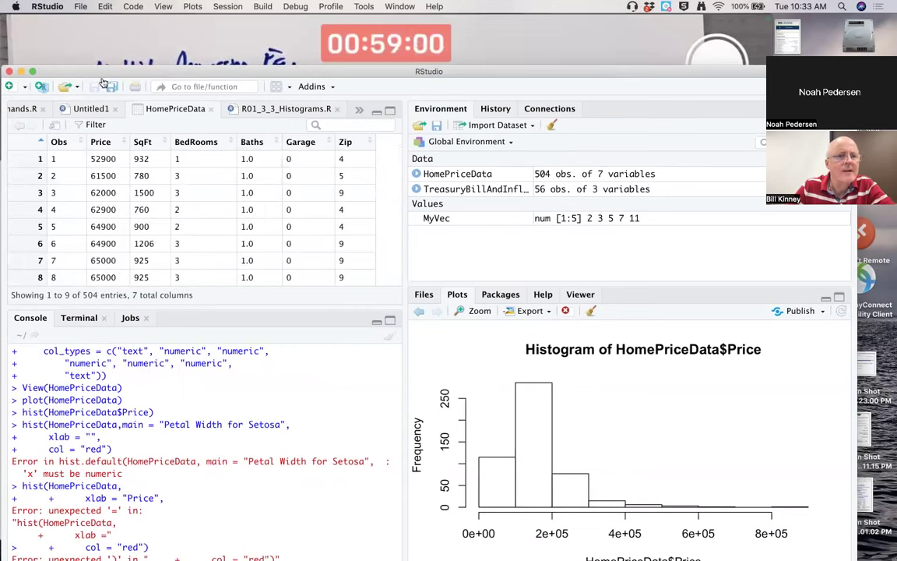
{"action": "left_click", "coordinate": [78, 7]}
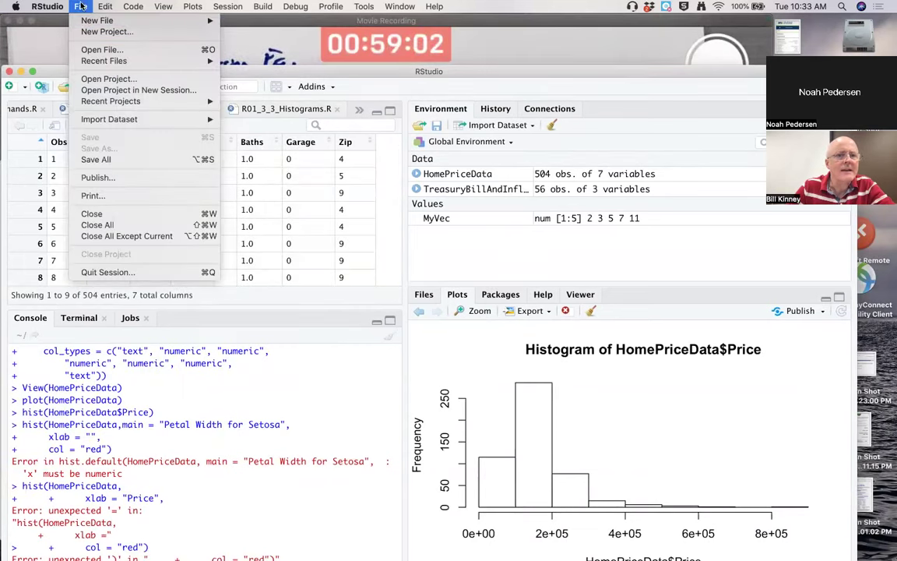
{"action": "left_click", "coordinate": [78, 6]}
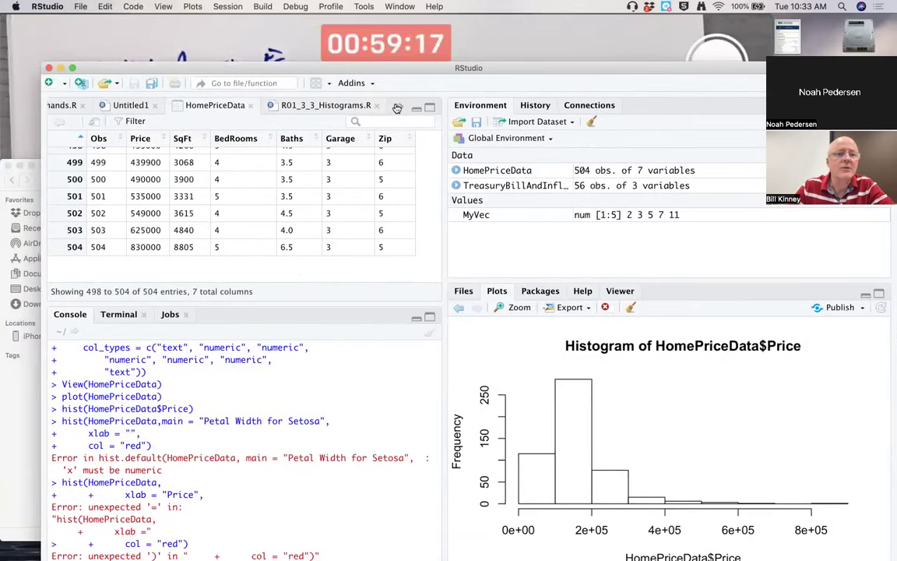
Paste the hist command into the Untitled1 script, replace its title and empty label with just xlab = "Price", and try to run it
{"action": "left_click", "coordinate": [110, 104]}
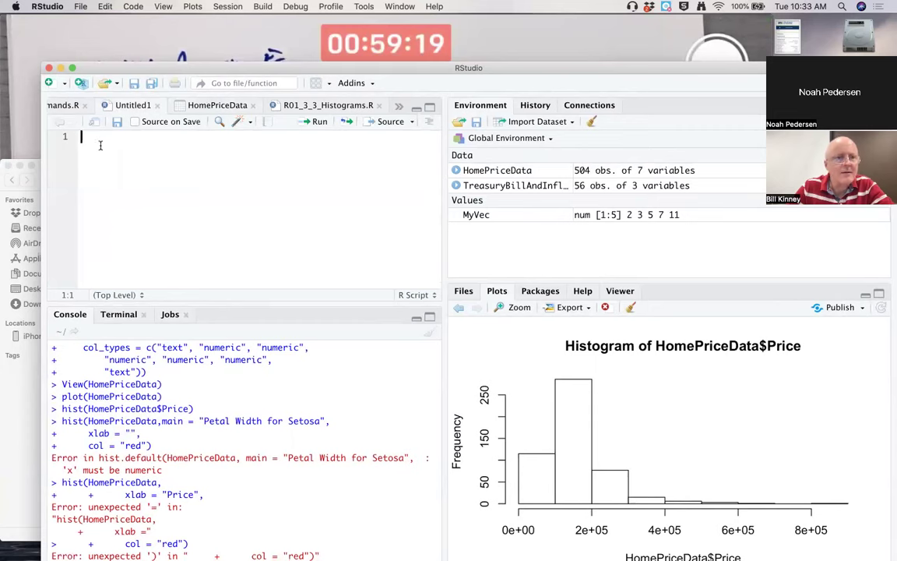
{"action": "key", "text": "ctrl+v"}
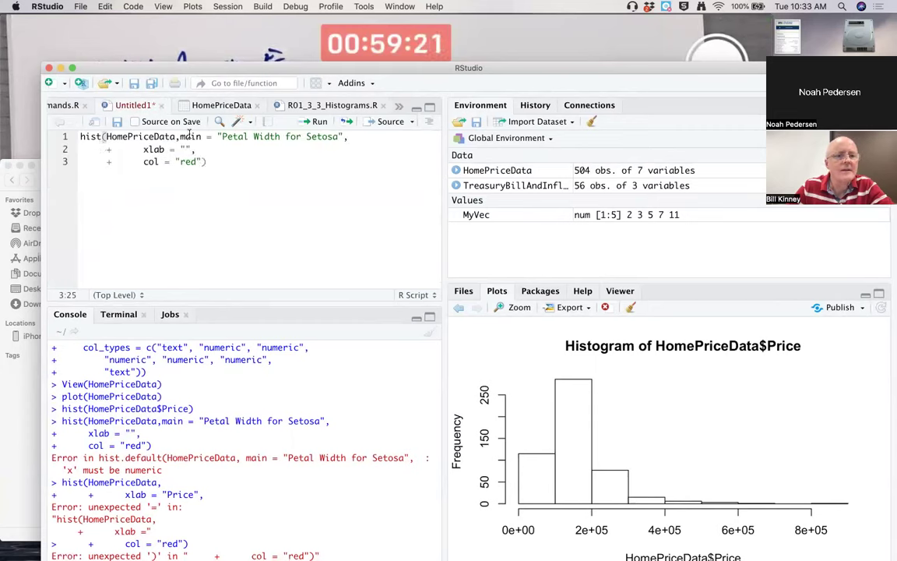
{"action": "left_click_drag", "start_coordinate": [181, 136], "coordinate": [350, 136]}
{"action": "key", "text": "BackSpace"}
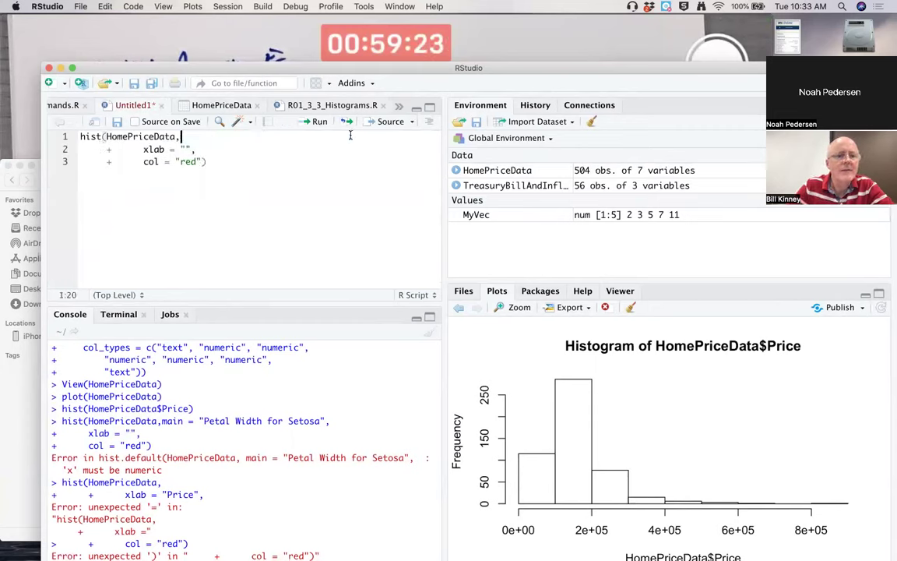
{"action": "left_click", "coordinate": [185, 149]}
{"action": "type", "text": "Price"}
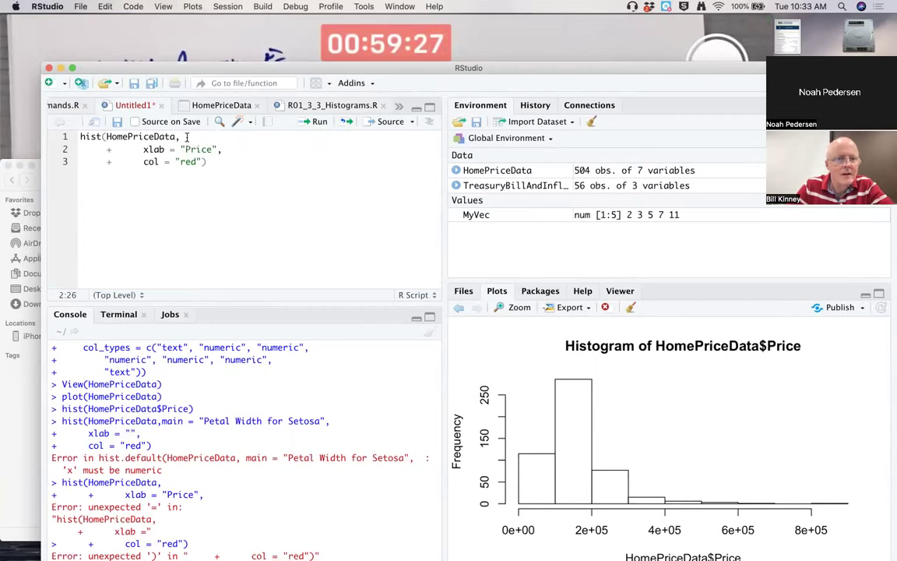
{"action": "key", "text": "super+Return"}
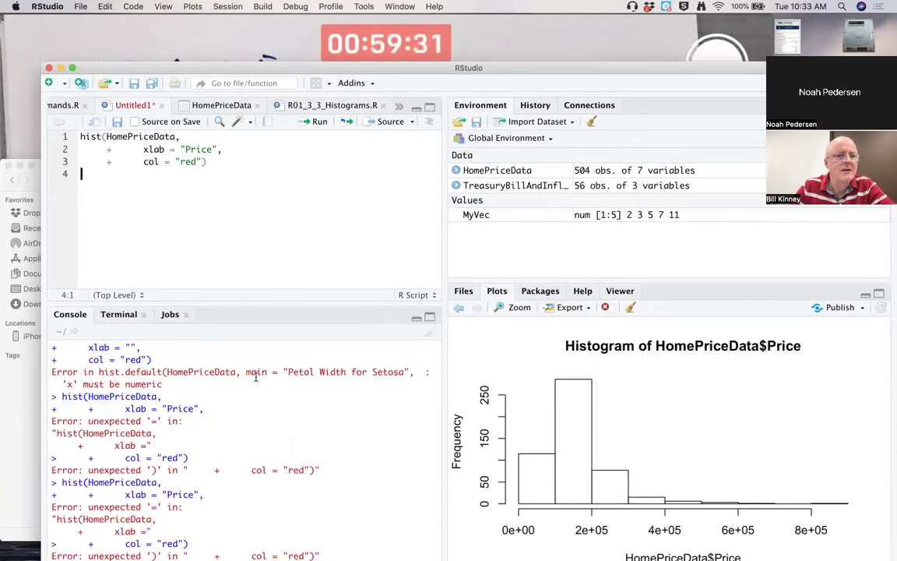
Remove the stray plus signs before xlab and col in the script's hist command and try to run it again
{"action": "left_click", "coordinate": [114, 150]}
{"action": "key", "text": "BackSpace"}
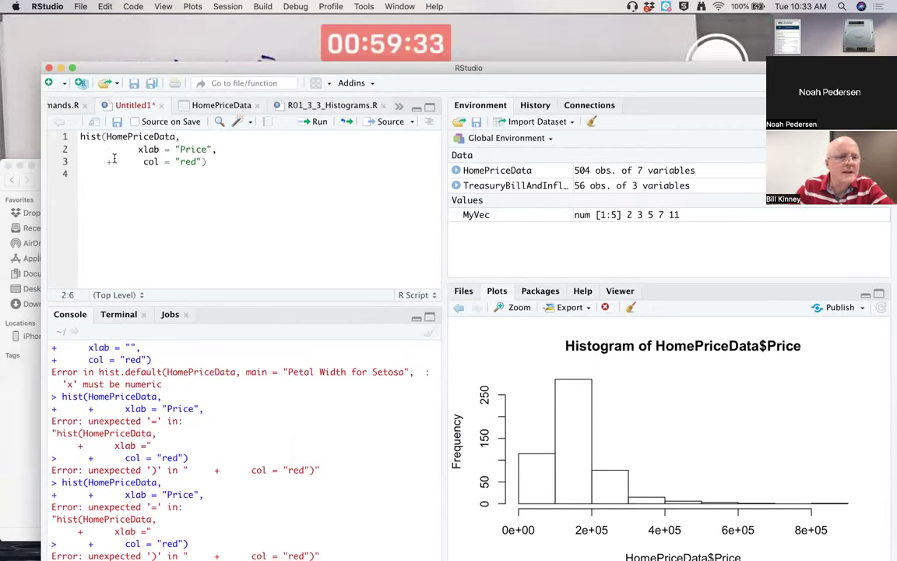
{"action": "key", "text": "BackSpace"}
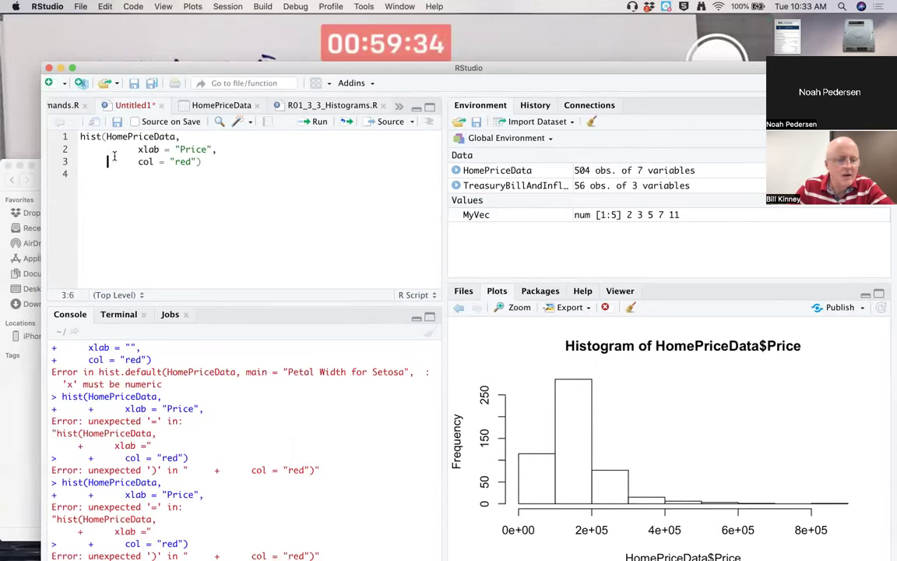
{"action": "right_click", "coordinate": [174, 138]}
{"action": "key", "text": "Escape"}
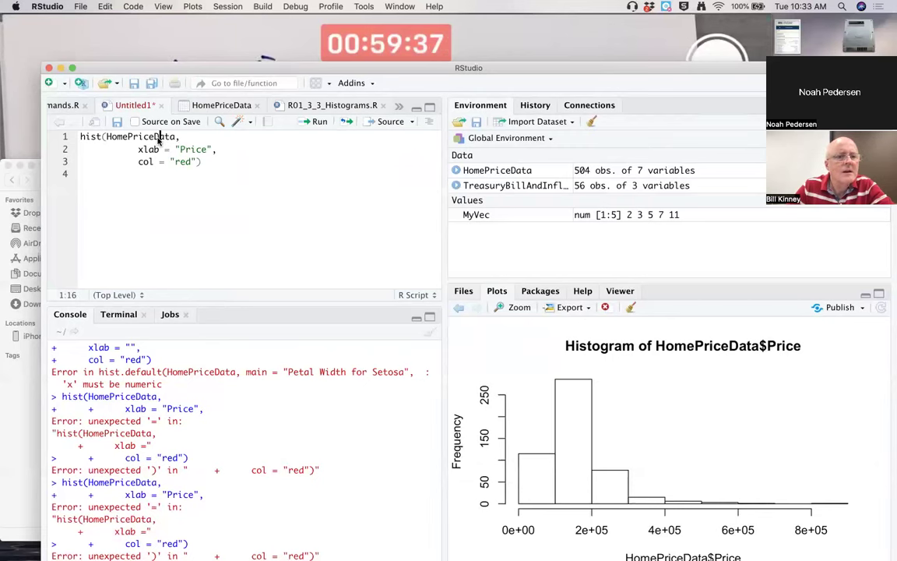
{"action": "key", "text": "super+Return"}
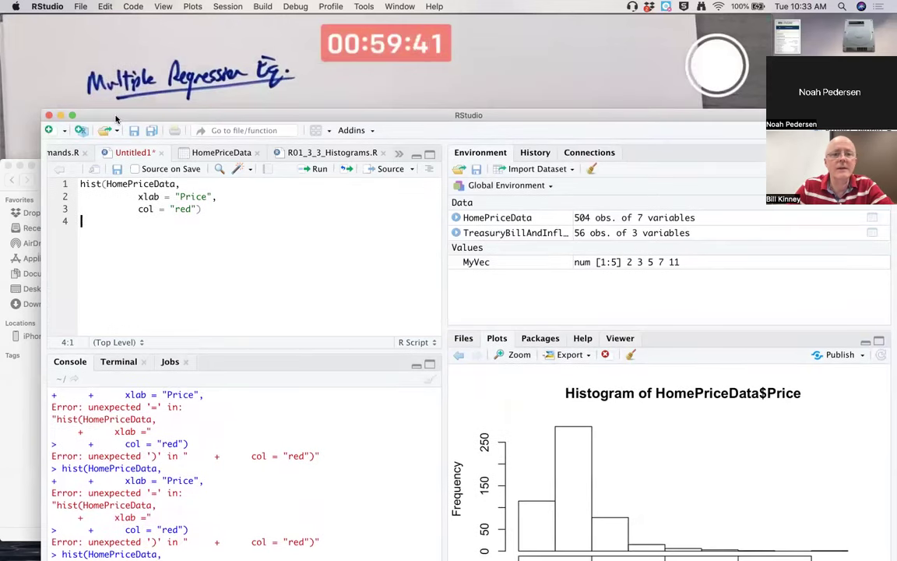
Change the hist command's data argument to HomePriceData$Price and run it to plot the red histogram
{"action": "left_click", "coordinate": [342, 154]}
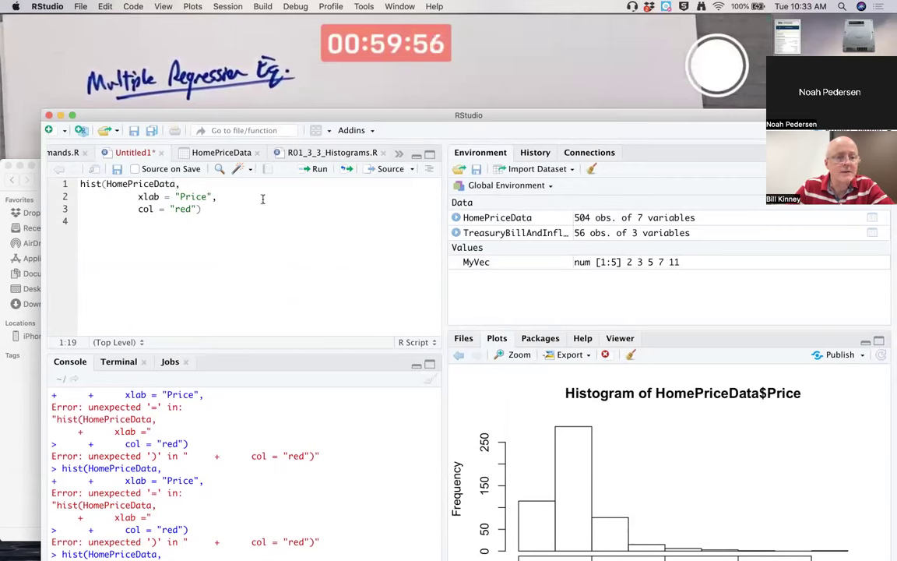
{"action": "type", "text": "$"}
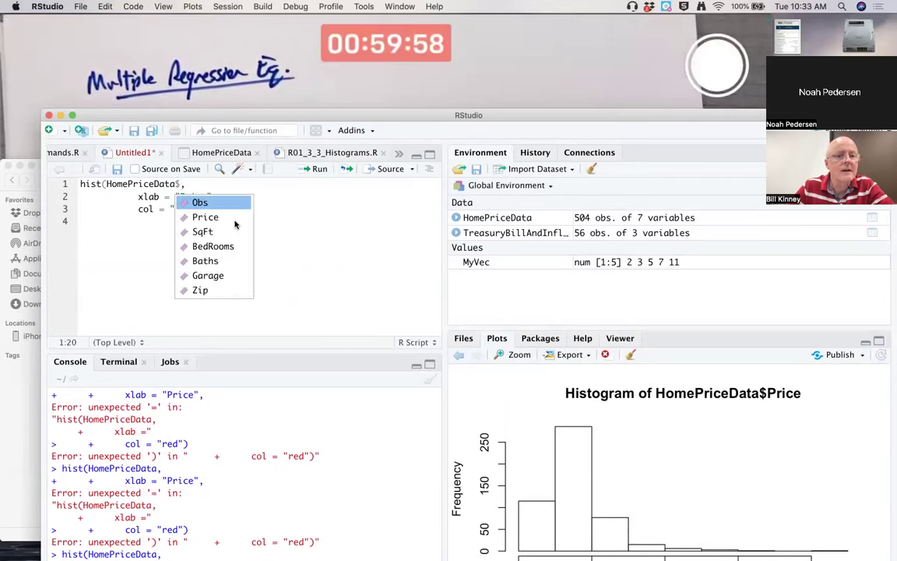
{"action": "left_click", "coordinate": [220, 221]}
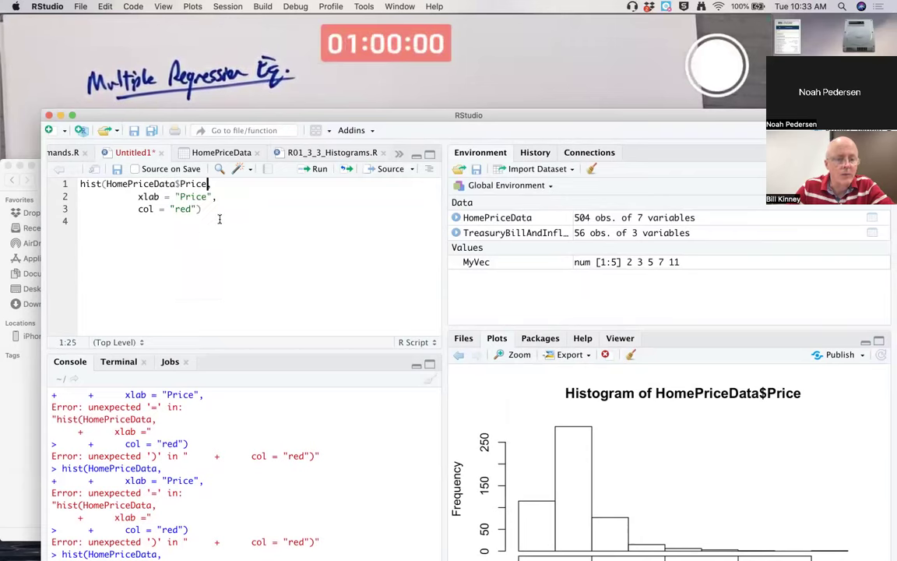
{"action": "key", "text": "super+Return"}
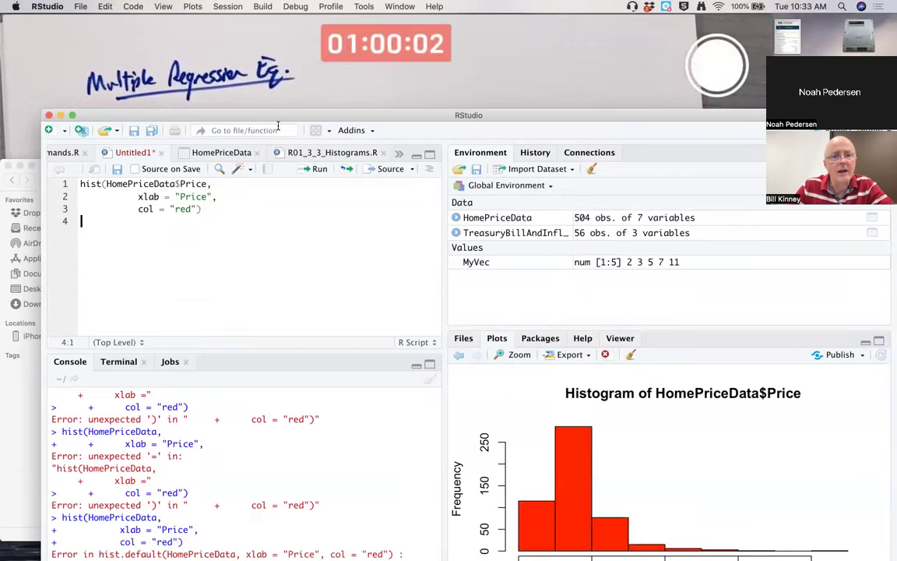
{"action": "left_click_drag", "start_coordinate": [269, 113], "coordinate": [230, 67]}
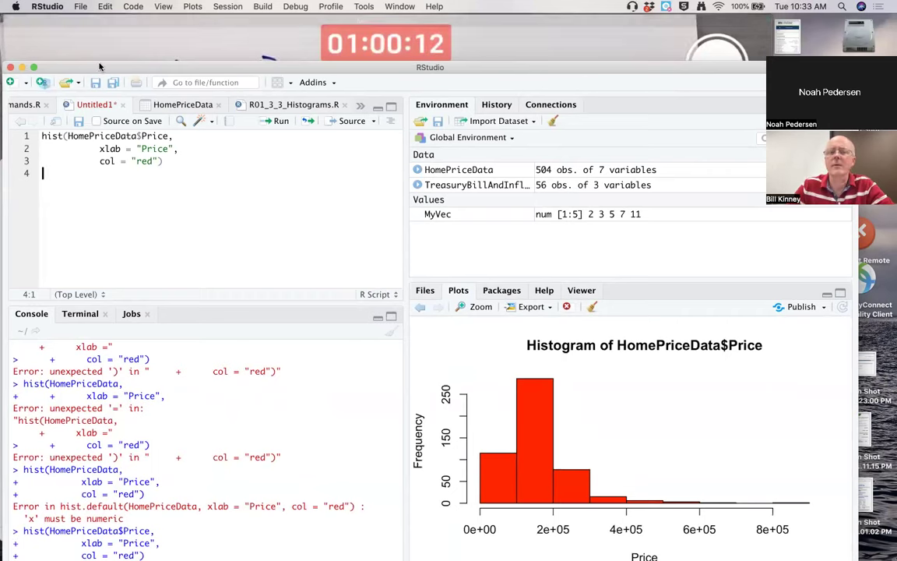
Switch to the R01_Course_Files folder in Finder and open R01_6_3_Regression.R in RStudio
{"action": "left_click_drag", "start_coordinate": [89, 72], "coordinate": [194, 115]}
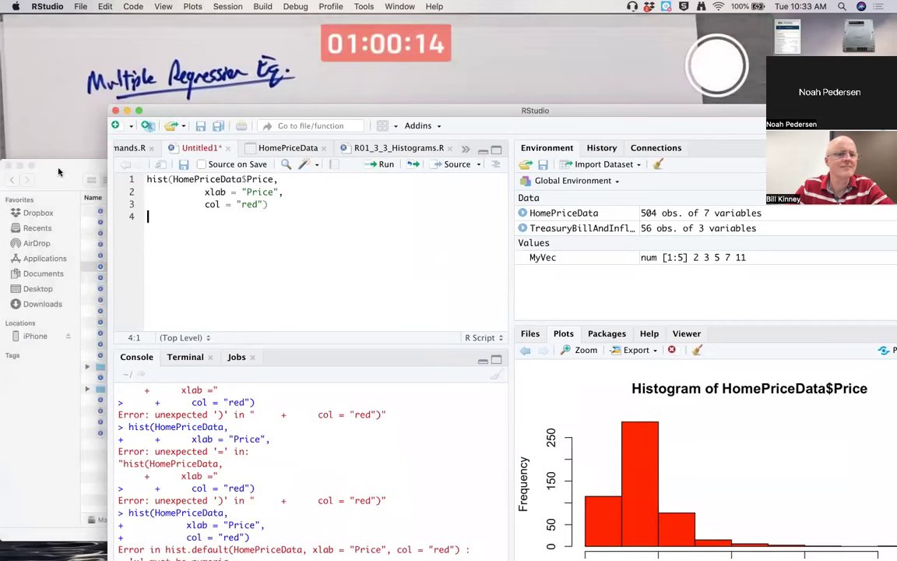
{"action": "left_click", "coordinate": [94, 315]}
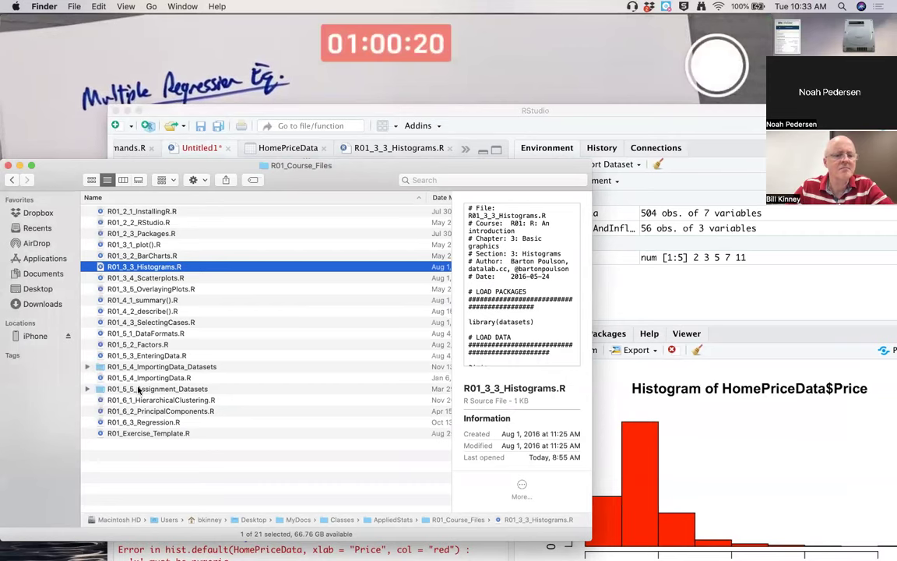
{"action": "left_click", "coordinate": [135, 422]}
{"action": "double_click", "coordinate": [135, 422]}
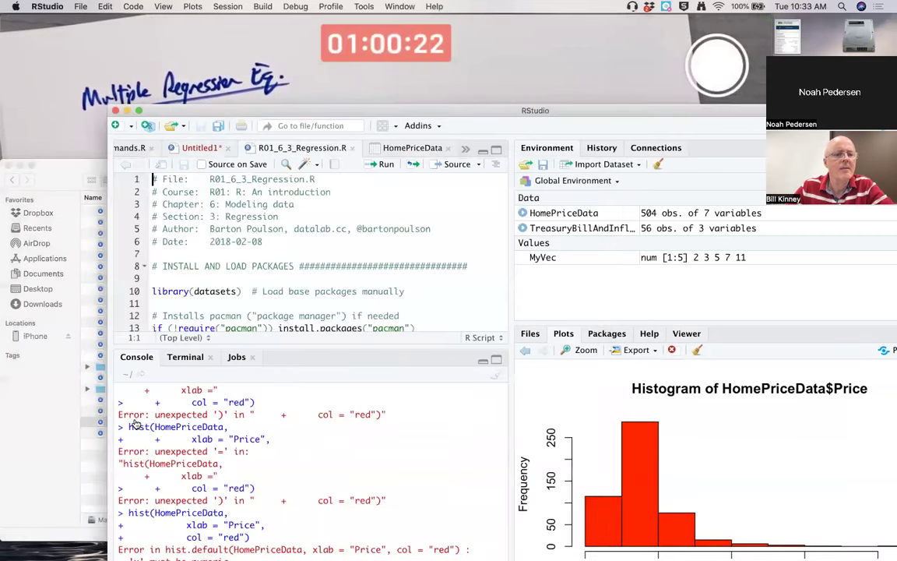
{"action": "left_click_drag", "start_coordinate": [296, 115], "coordinate": [221, 86]}
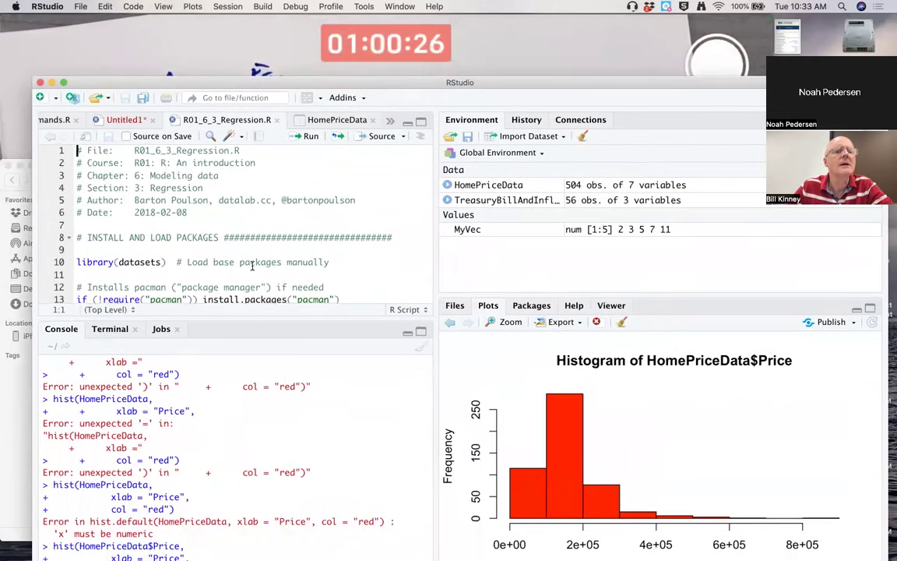
Run the pacman::p_load(pacman, caret, lars, tidyverse) line of the regression script to load the add-on packages
{"action": "scroll", "coordinate": [251, 266], "scroll_direction": "down", "scroll_amount": 5}
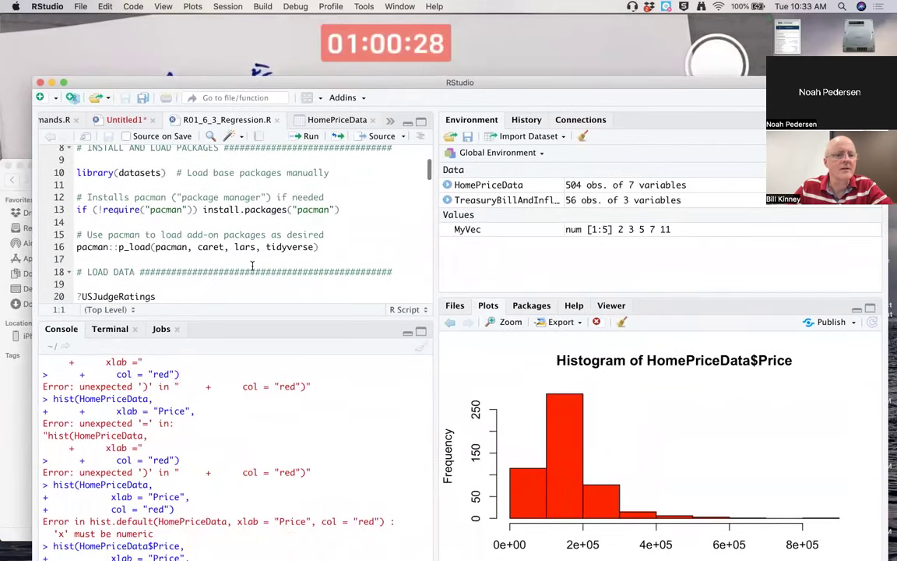
{"action": "scroll", "coordinate": [241, 257], "scroll_direction": "down", "scroll_amount": 1}
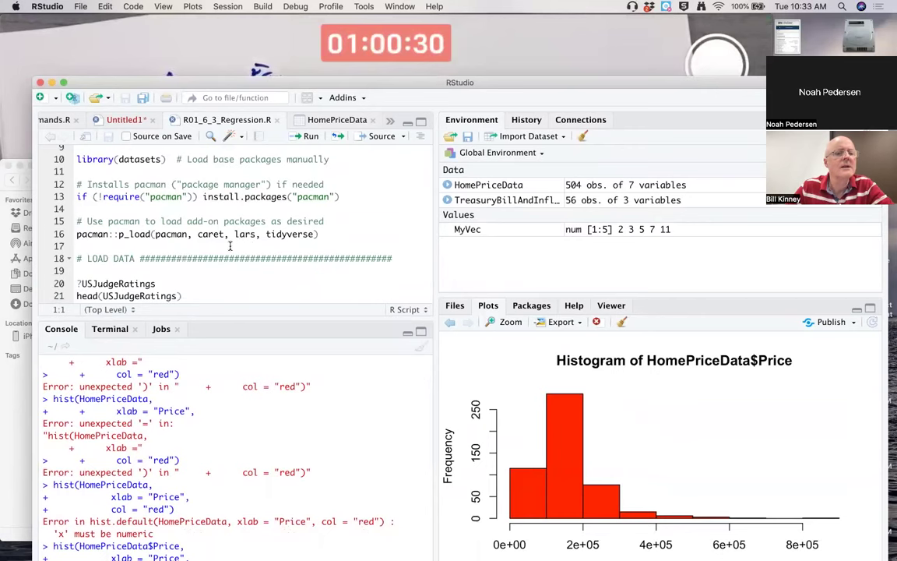
{"action": "scroll", "coordinate": [231, 246], "scroll_direction": "down", "scroll_amount": 1}
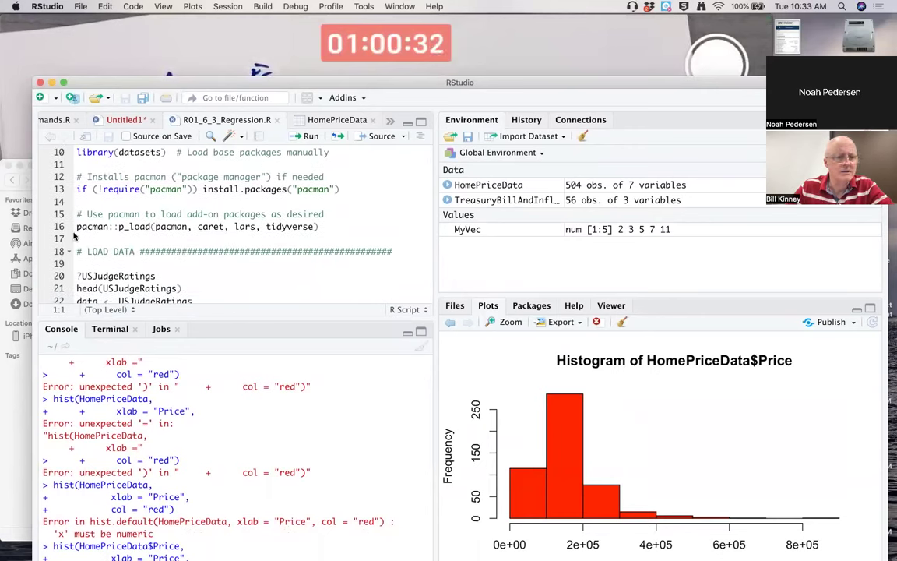
{"action": "left_click_drag", "start_coordinate": [75, 227], "coordinate": [320, 228]}
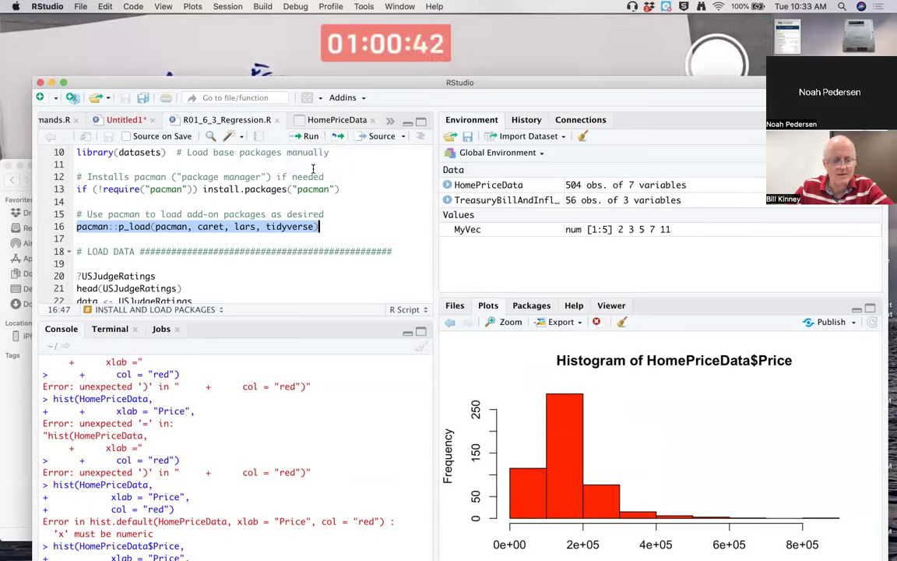
{"action": "key", "text": "super+Return"}
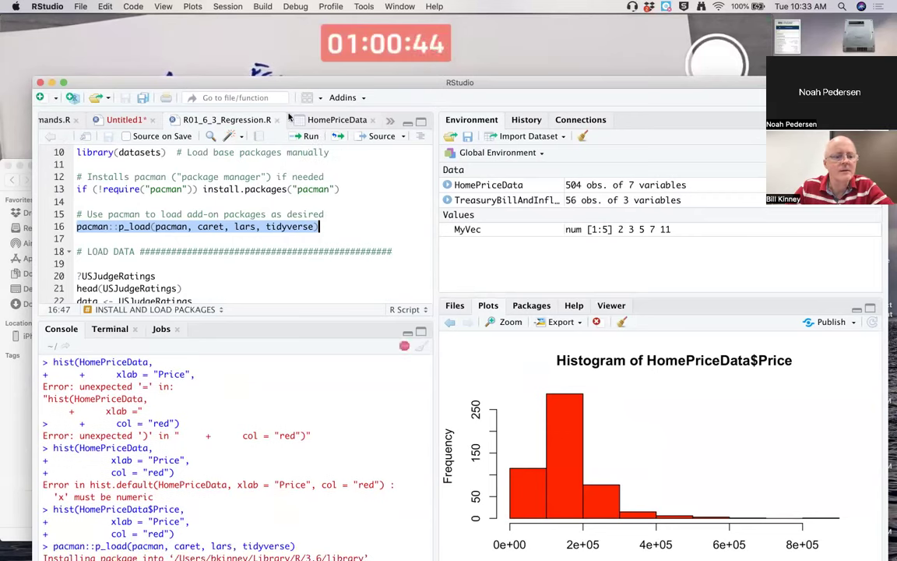
{"action": "left_click_drag", "start_coordinate": [281, 88], "coordinate": [271, 110]}
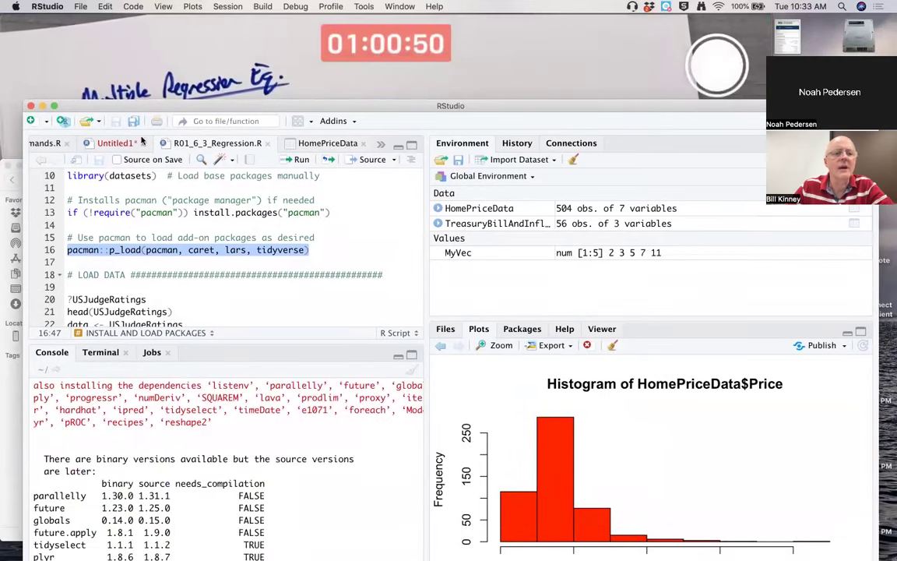
Start a new line below the hist command in the Untitled1 script with the assignment "x <-"
{"action": "left_click", "coordinate": [114, 145]}
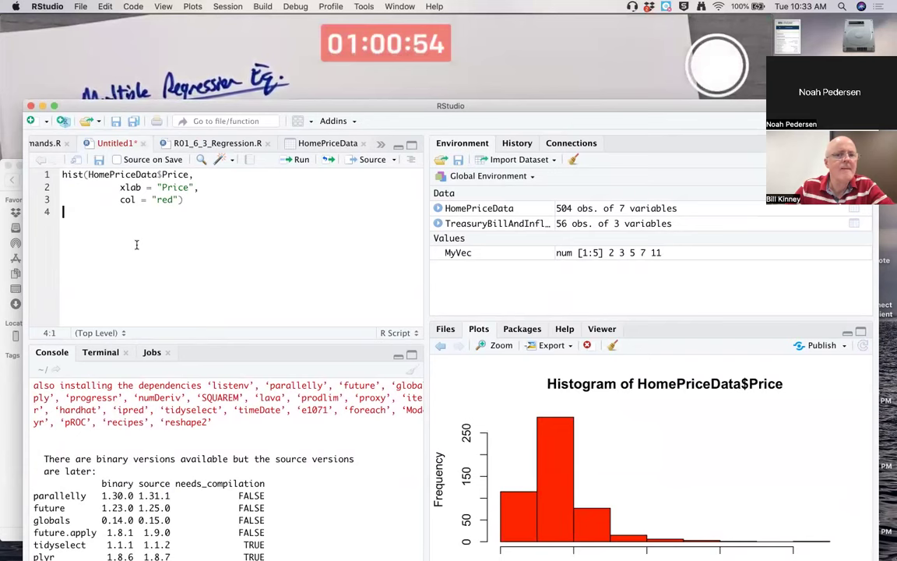
{"action": "left_click_drag", "start_coordinate": [155, 110], "coordinate": [156, 88]}
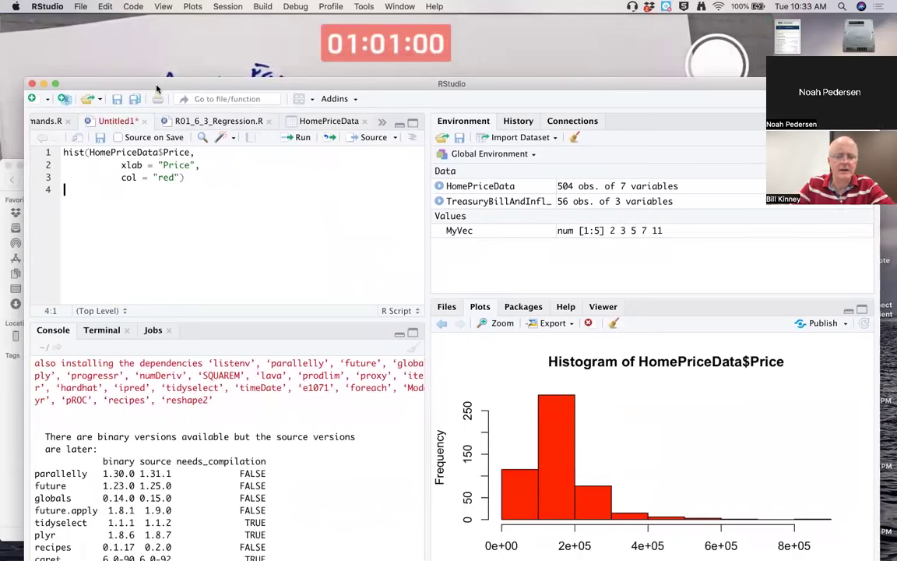
{"action": "type", "text": "x"}
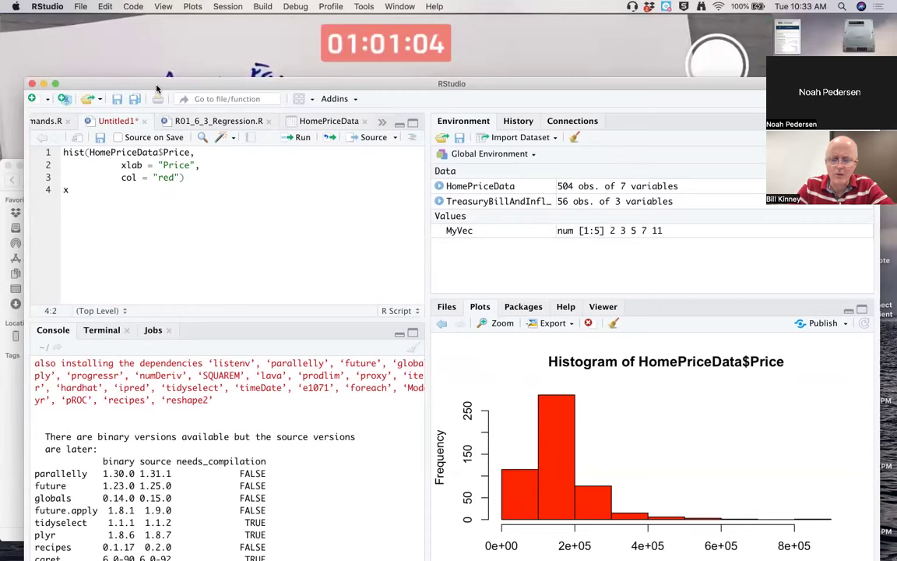
{"action": "type", "text": "<-"}
{"action": "key", "text": "BackSpace"}
{"action": "key", "text": "BackSpace"}
{"action": "type", "text": "<-"}
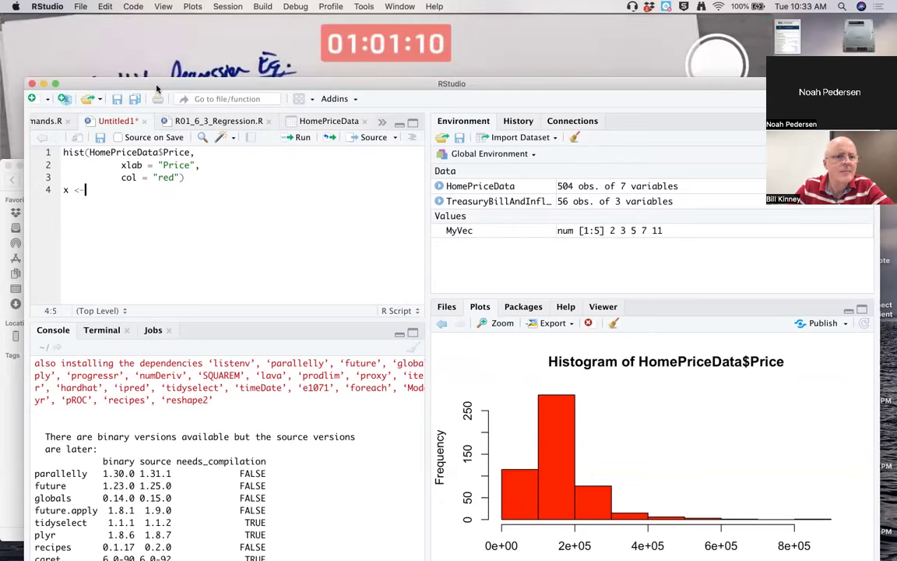
Complete the assignment as x <- HomePriceData$SqFt and run the line
{"action": "type", "text": "Home"}
{"action": "key", "text": "BackSpace"}
{"action": "key", "text": "BackSpace"}
{"action": "key", "text": "BackSpace"}
{"action": "key", "text": "BackSpace"}
{"action": "type", "text": "Home"}
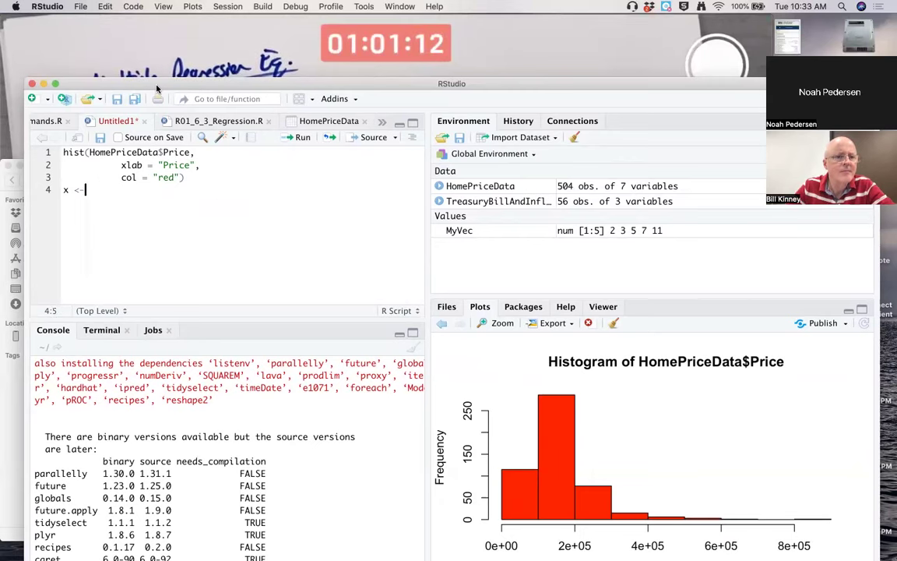
{"action": "type", "text": "Pri"}
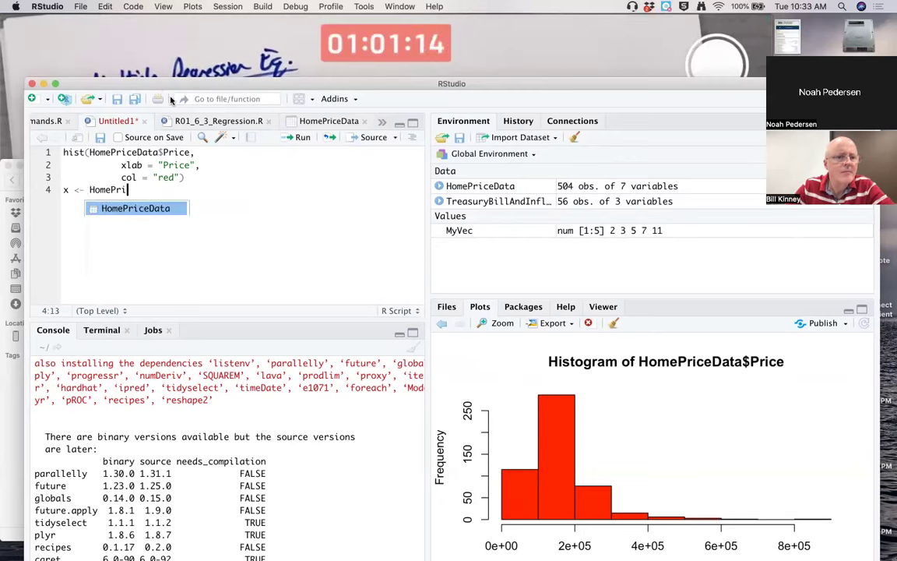
{"action": "key", "text": "Tab"}
{"action": "type", "text": "$"}
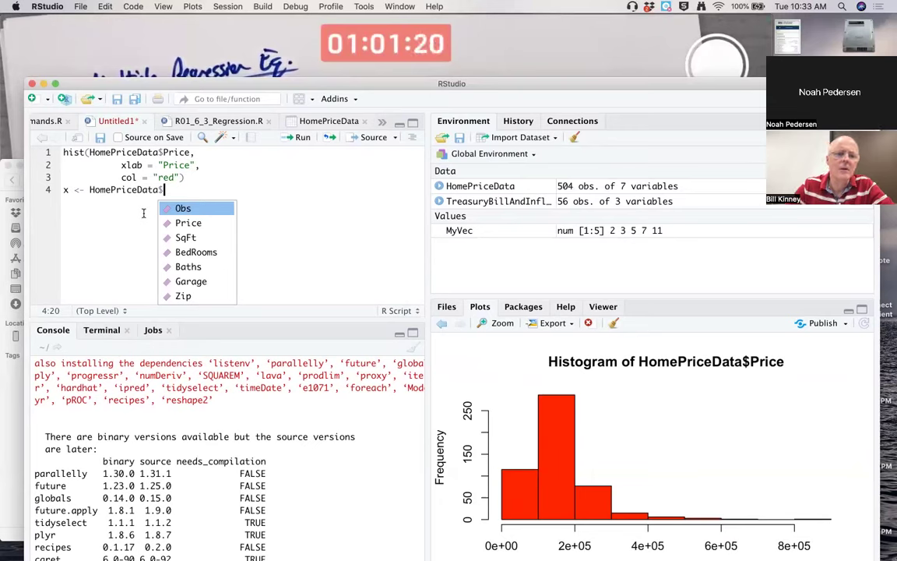
{"action": "left_click", "coordinate": [180, 237]}
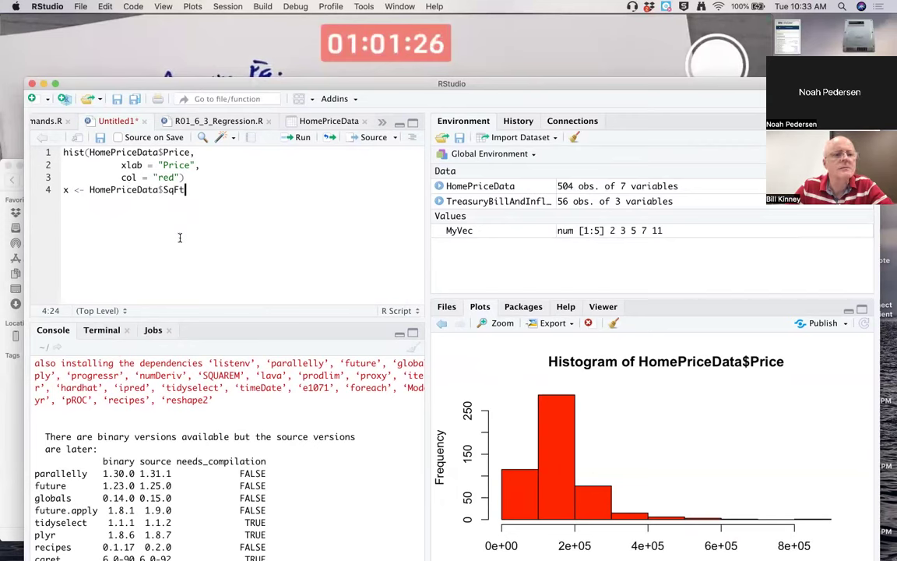
{"action": "key", "text": "super+Return"}
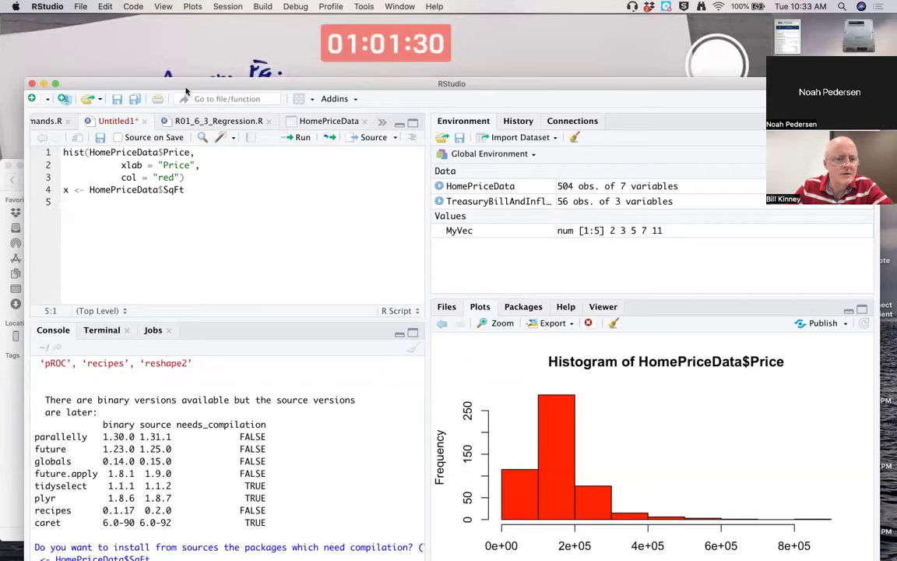
Copy "data <-" from the LOAD DATA section of R01_6_3_Regression.R onto a new line in the Untitled1 script
{"action": "left_click_drag", "start_coordinate": [185, 91], "coordinate": [191, 59]}
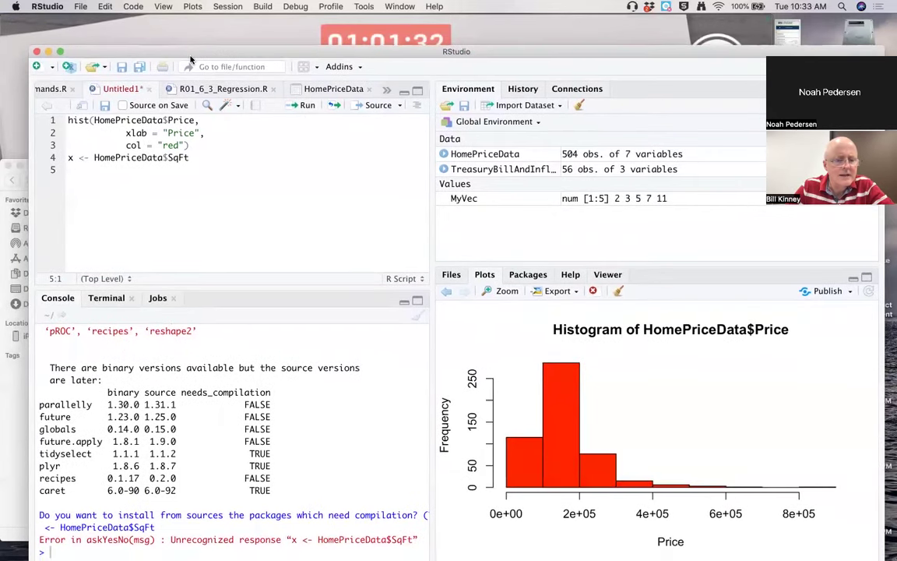
{"action": "left_click_drag", "start_coordinate": [191, 59], "coordinate": [263, 111]}
{"action": "left_click", "coordinate": [50, 164]}
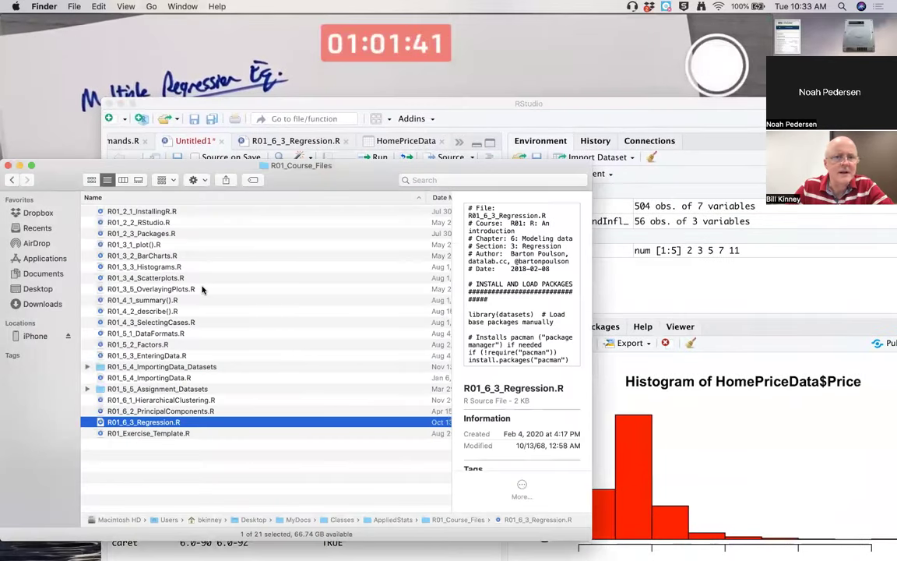
{"action": "left_click", "coordinate": [284, 146]}
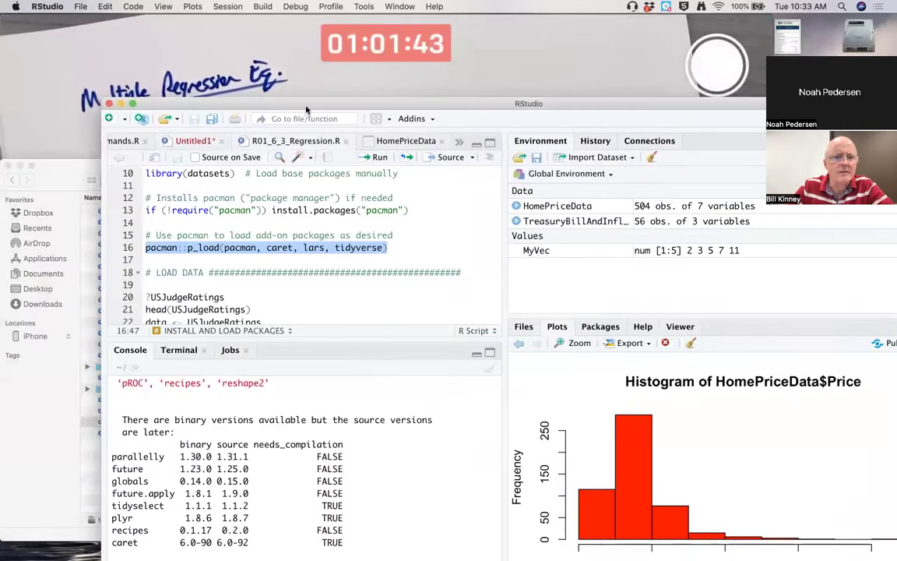
{"action": "scroll", "coordinate": [269, 272], "scroll_direction": "down", "scroll_amount": 4}
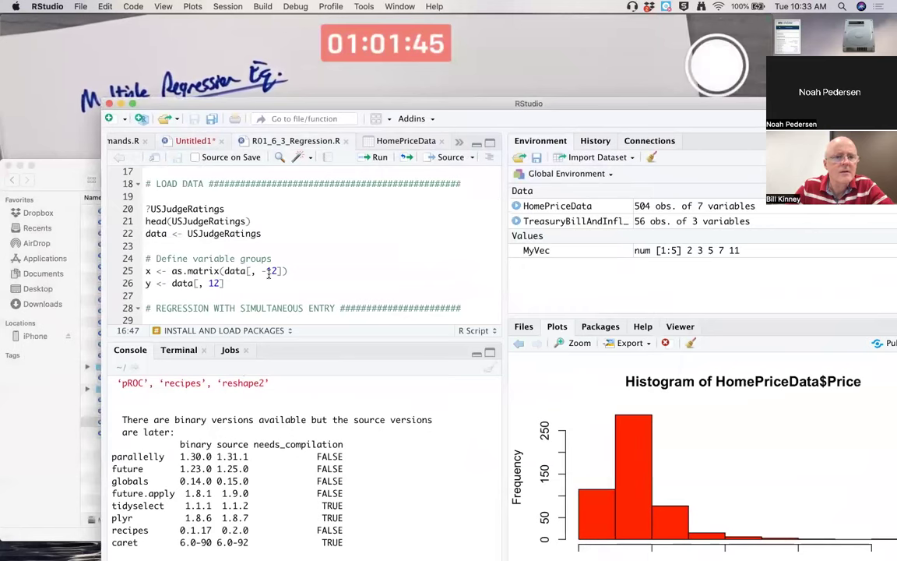
{"action": "scroll", "coordinate": [269, 272], "scroll_direction": "up", "scroll_amount": 1}
{"action": "scroll", "coordinate": [269, 273], "scroll_direction": "down", "scroll_amount": 2}
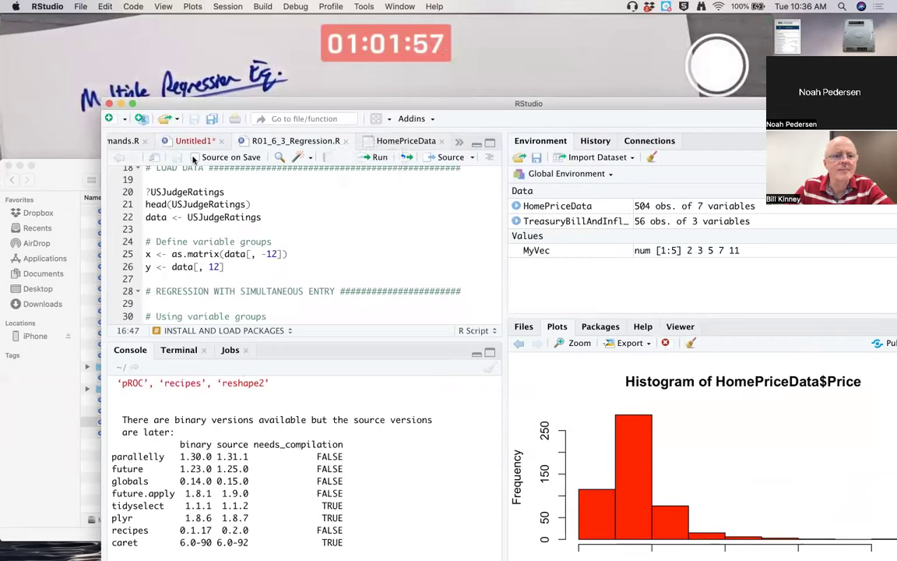
{"action": "left_click_drag", "start_coordinate": [146, 217], "coordinate": [182, 217]}
{"action": "key", "text": "super+c"}
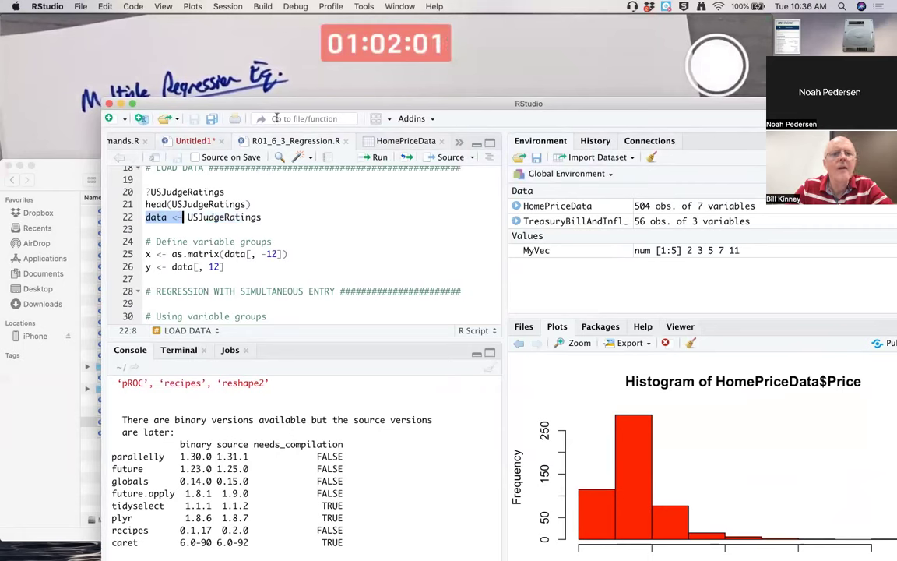
{"action": "left_click", "coordinate": [196, 141]}
{"action": "key", "text": "super+v"}
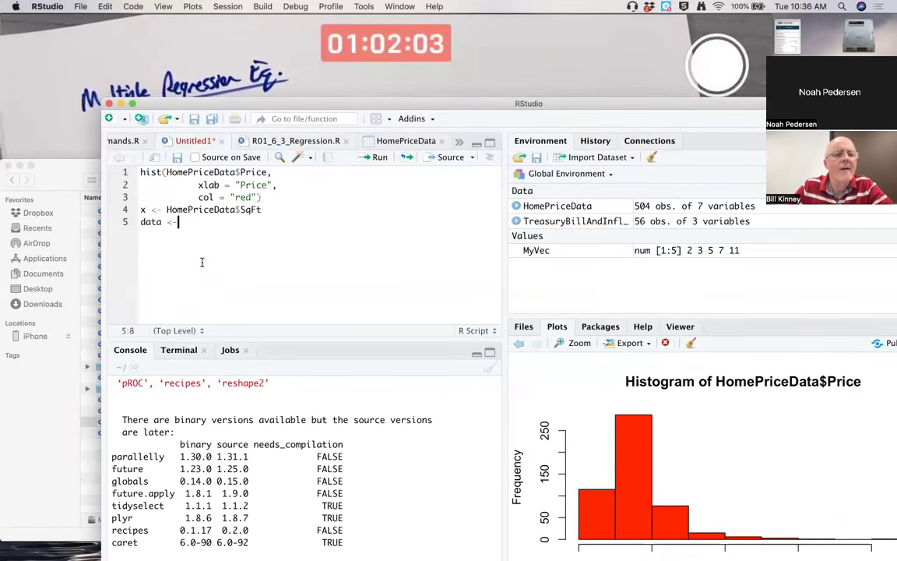
Complete the new line as data <- HomePriceData by reusing the name from the line above, and run it
{"action": "left_click_drag", "start_coordinate": [166, 210], "coordinate": [237, 209]}
{"action": "key", "text": "super+c"}
{"action": "left_click", "coordinate": [177, 222]}
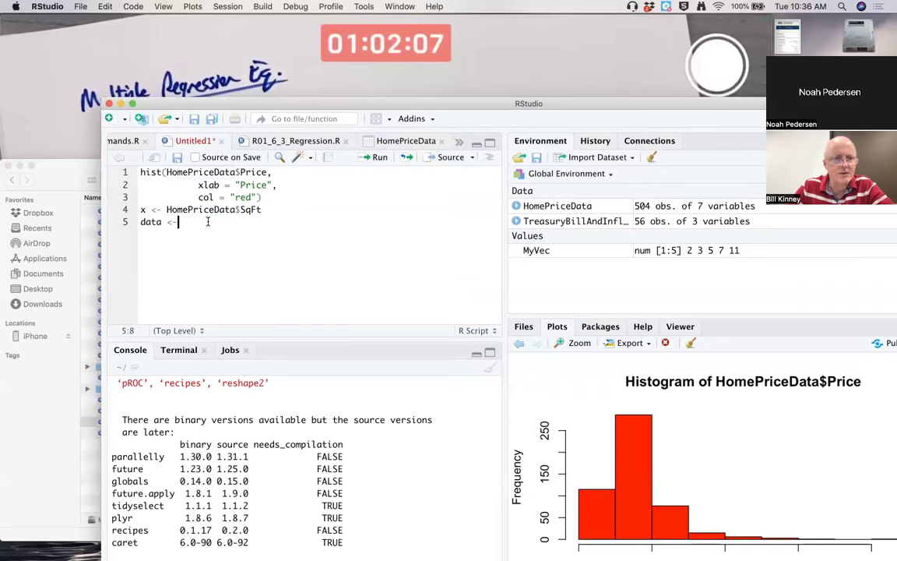
{"action": "key", "text": "super+v"}
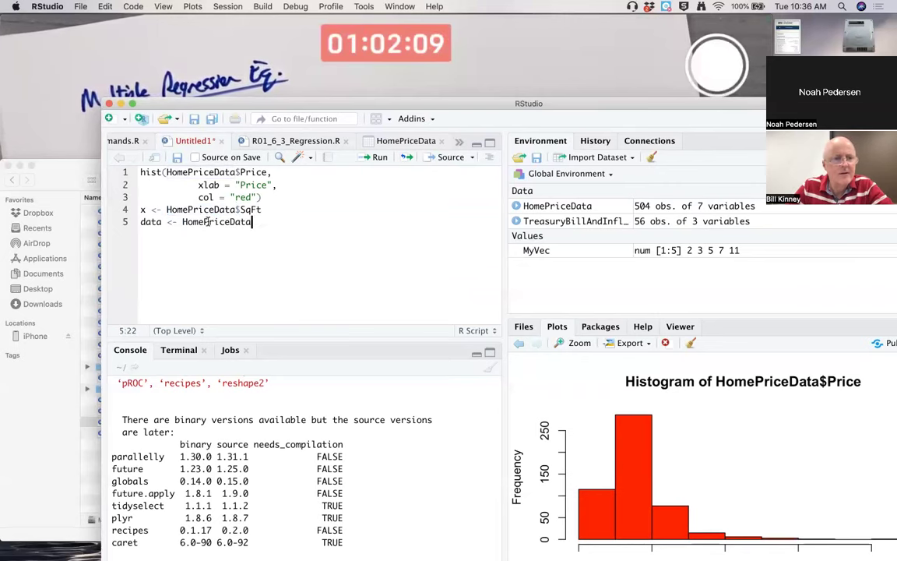
{"action": "key", "text": "super+Return"}
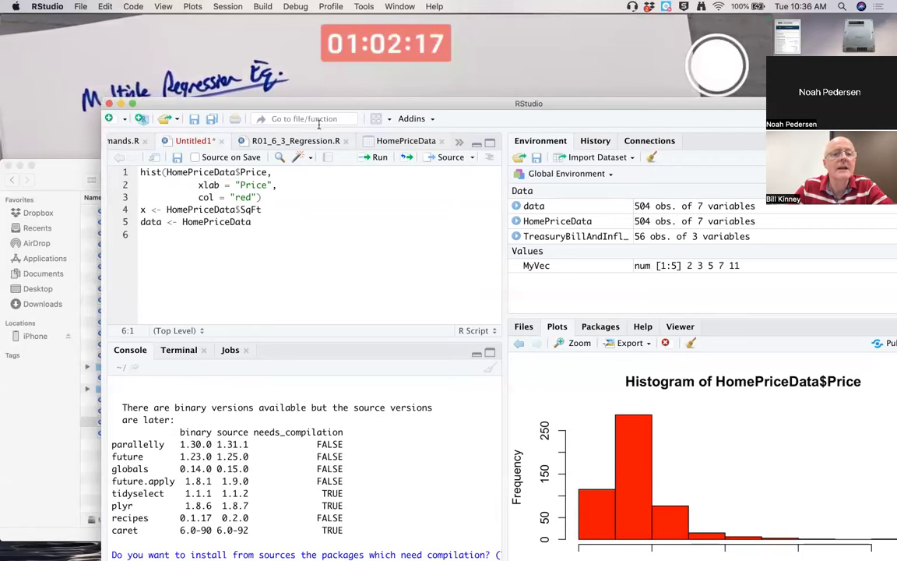
Copy the x <- as.matrix(data[, -12]) and y <- data[, 12] lines from the regression script into Untitled1
{"action": "left_click", "coordinate": [294, 141]}
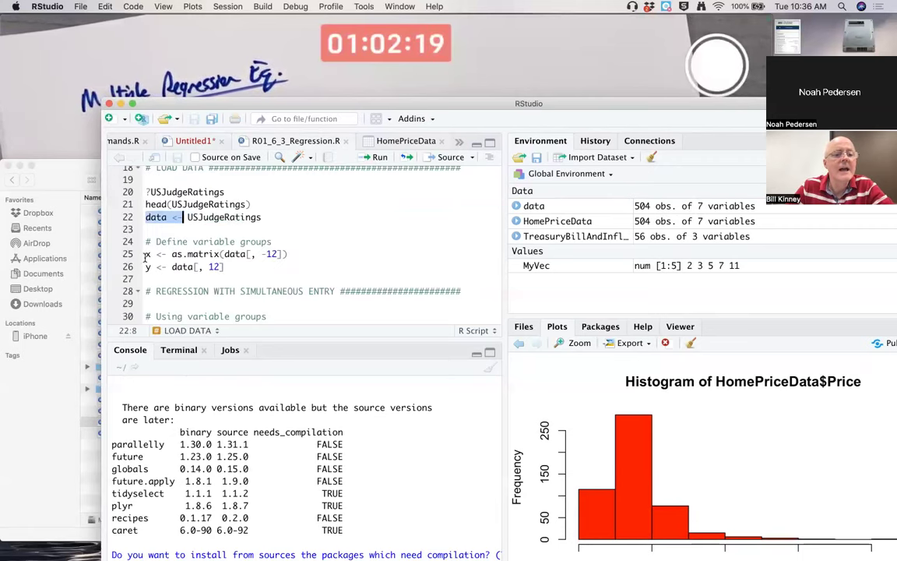
{"action": "left_click_drag", "start_coordinate": [145, 255], "coordinate": [237, 268]}
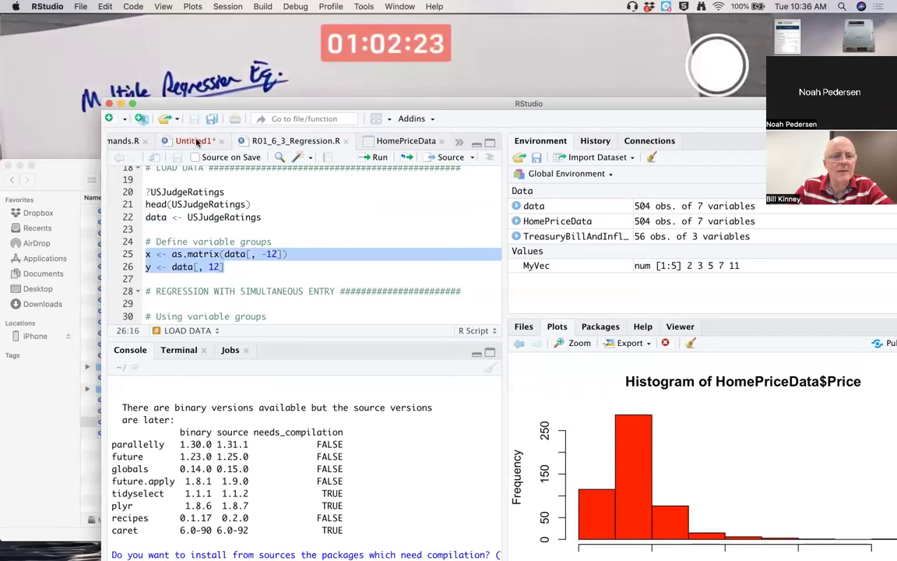
{"action": "left_click", "coordinate": [196, 141]}
{"action": "key", "text": "ctrl+v"}
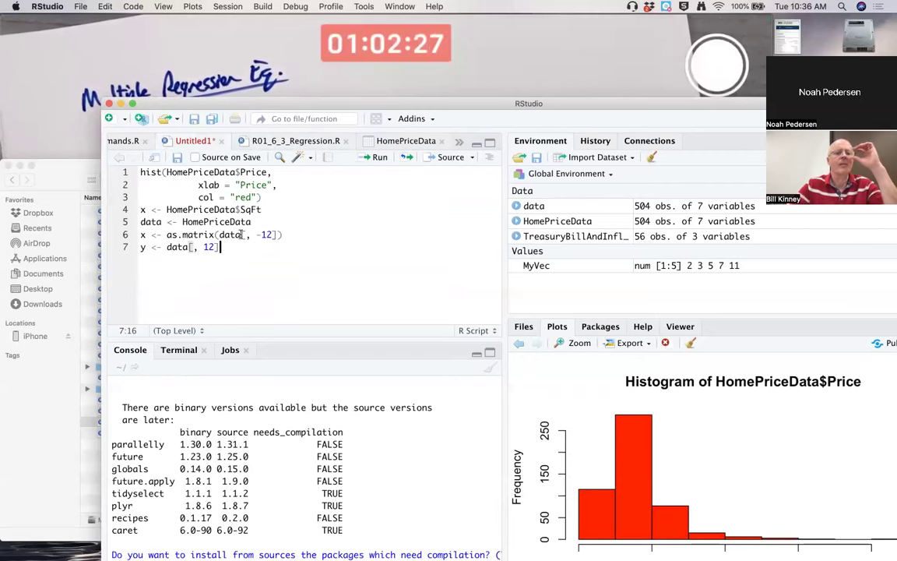
Check the column order in HomePriceData, set the as.matrix column index to -3, and run the x line
{"action": "left_click_drag", "start_coordinate": [257, 234], "coordinate": [273, 234]}
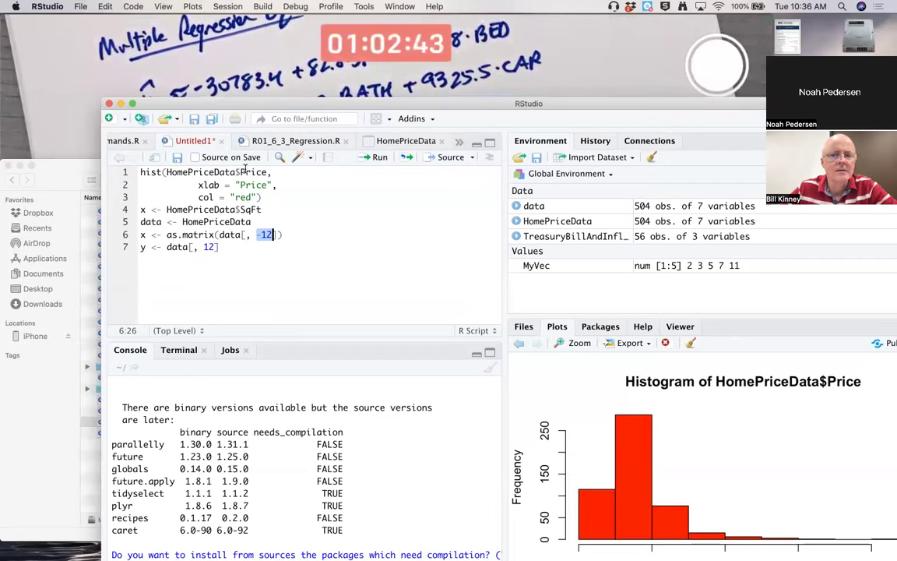
{"action": "left_click_drag", "start_coordinate": [238, 109], "coordinate": [207, 108]}
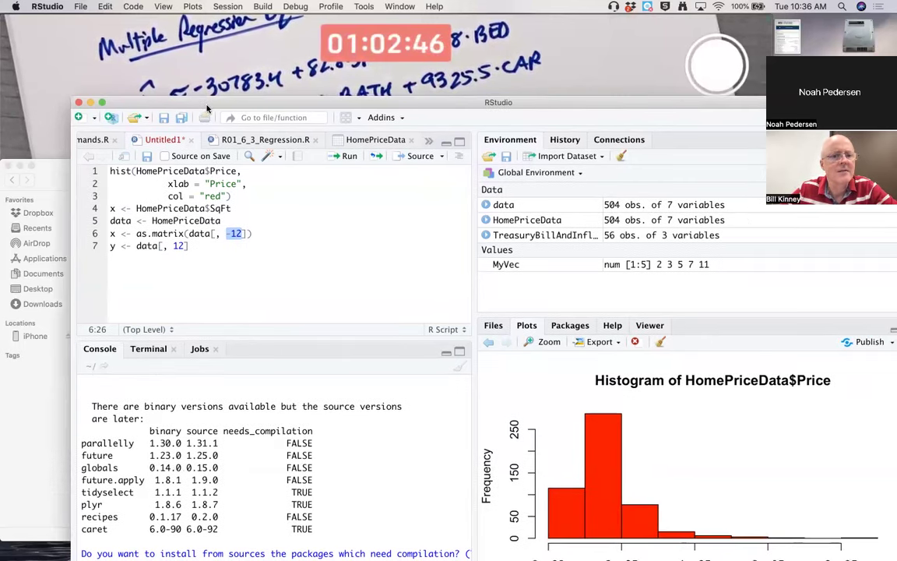
{"action": "left_click", "coordinate": [353, 139]}
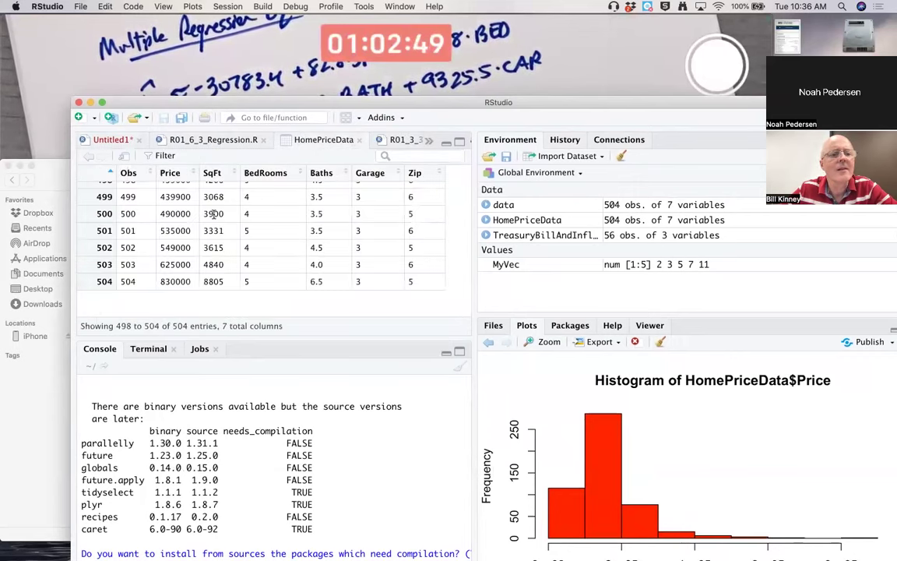
{"action": "scroll", "coordinate": [214, 214], "scroll_direction": "up", "scroll_amount": 5}
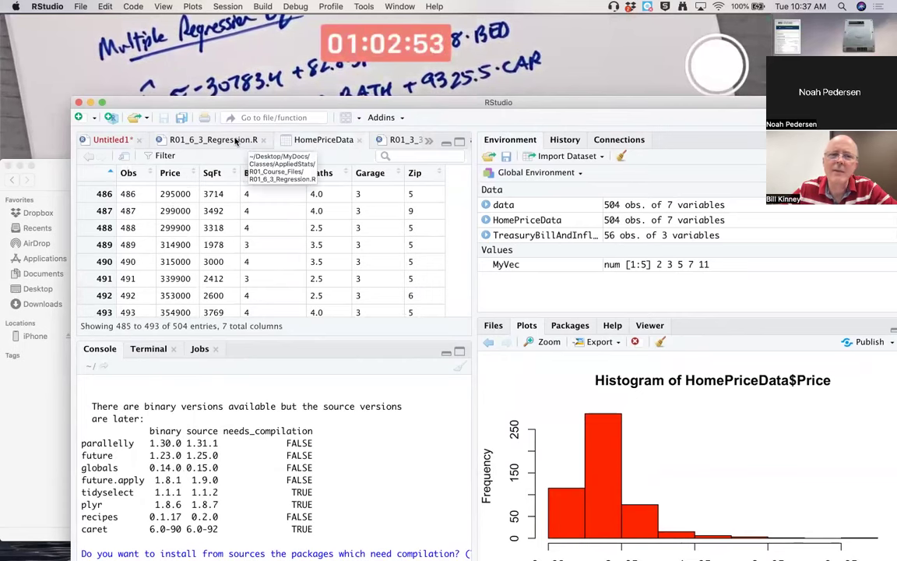
{"action": "left_click", "coordinate": [120, 140]}
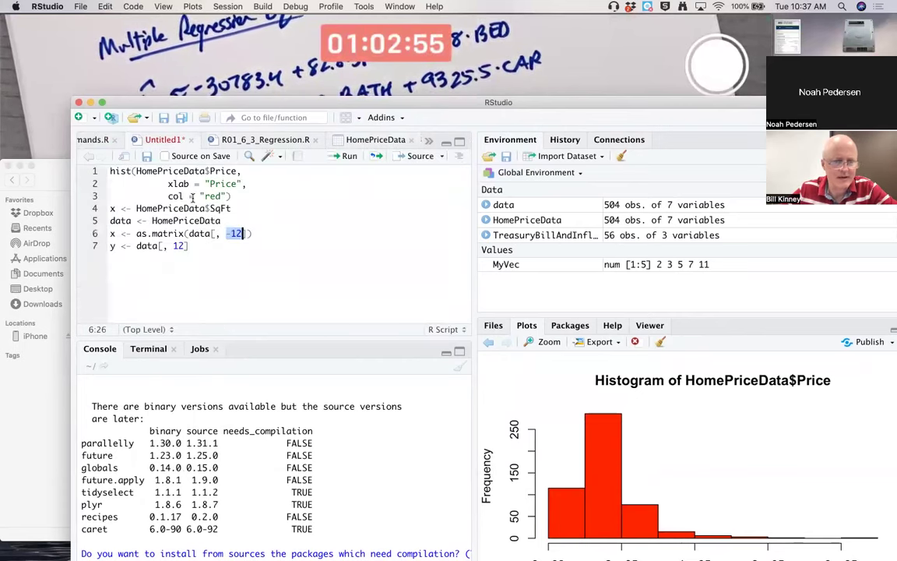
{"action": "type", "text": "-3"}
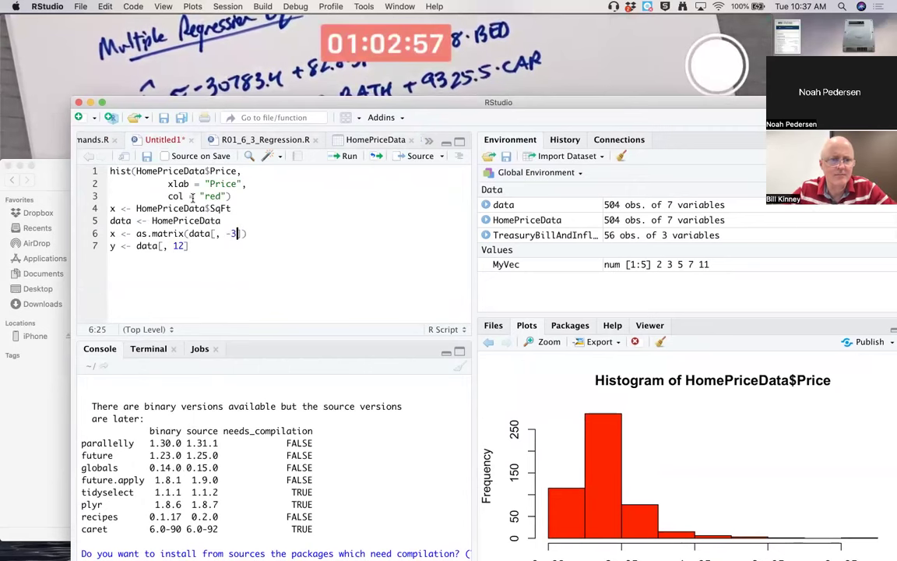
{"action": "key", "text": "super+Return"}
Replace the y <- data[, 12] line with x and run it to print the matrix in the console
{"action": "left_click_drag", "start_coordinate": [110, 246], "coordinate": [203, 247]}
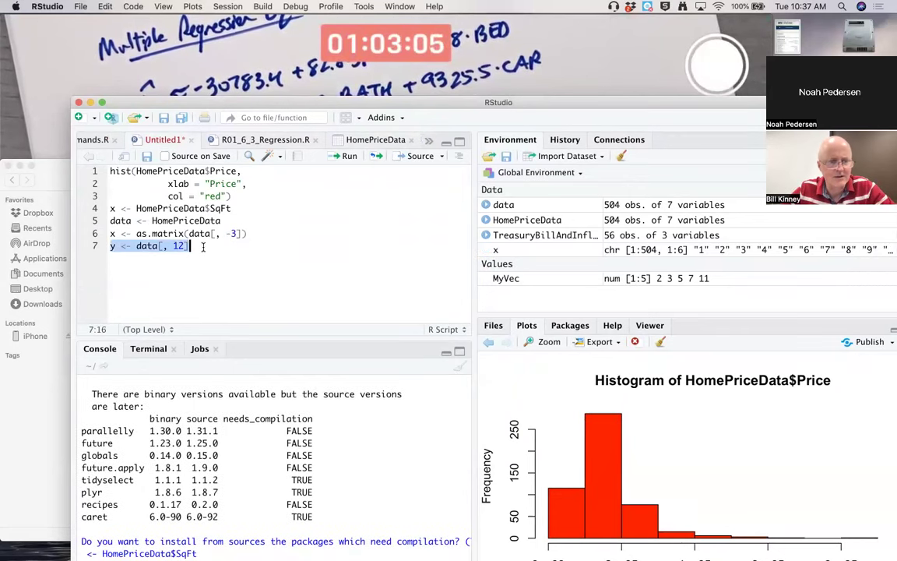
{"action": "type", "text": "x"}
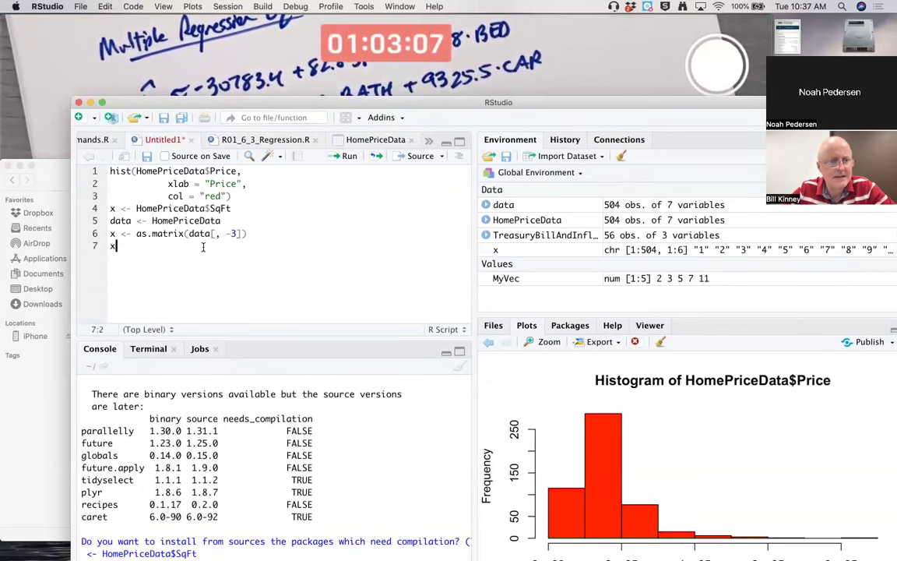
{"action": "key", "text": "super+Return"}
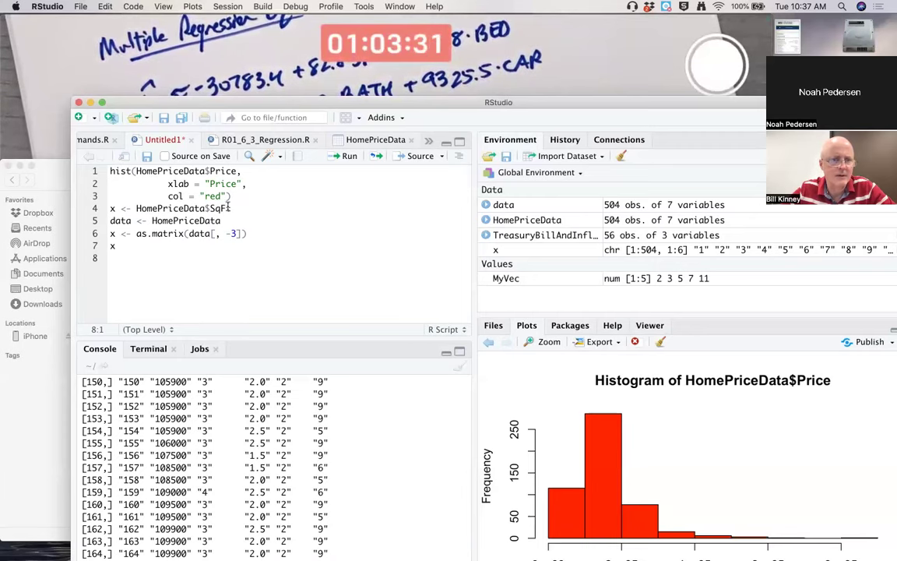
Recheck the HomePriceData column order, correct the as.matrix column index to -2, and rerun the x assignment and print lines
{"action": "left_click_drag", "start_coordinate": [236, 105], "coordinate": [199, 104]}
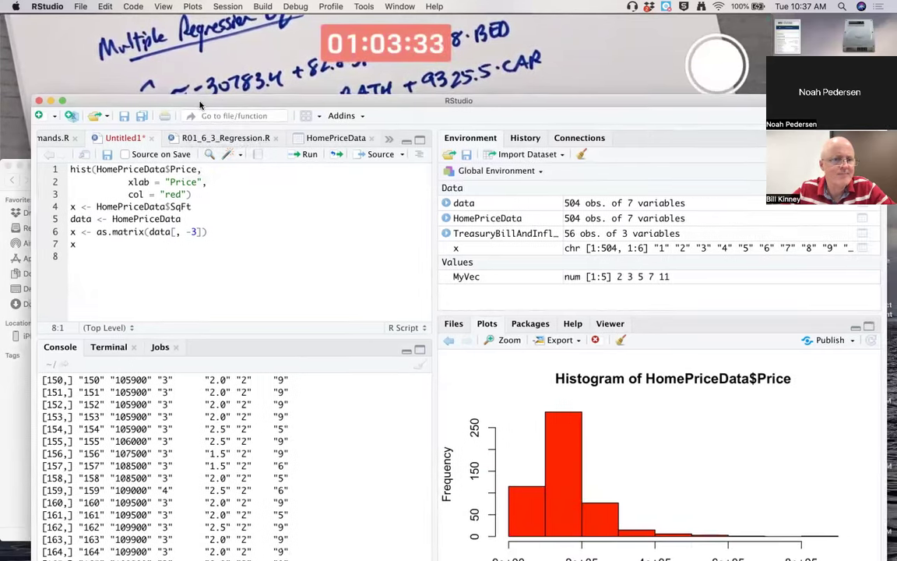
{"action": "left_click_drag", "start_coordinate": [186, 231], "coordinate": [197, 231]}
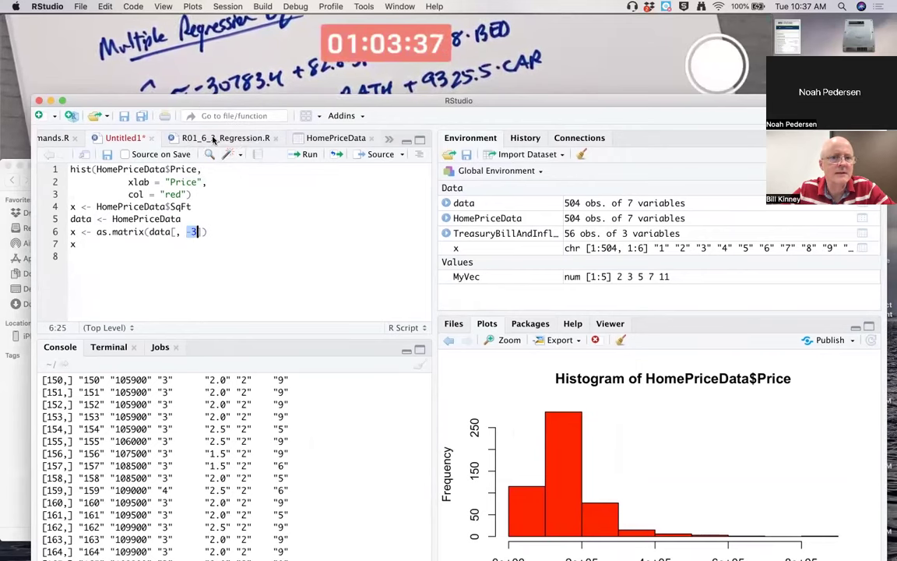
{"action": "left_click", "coordinate": [310, 138]}
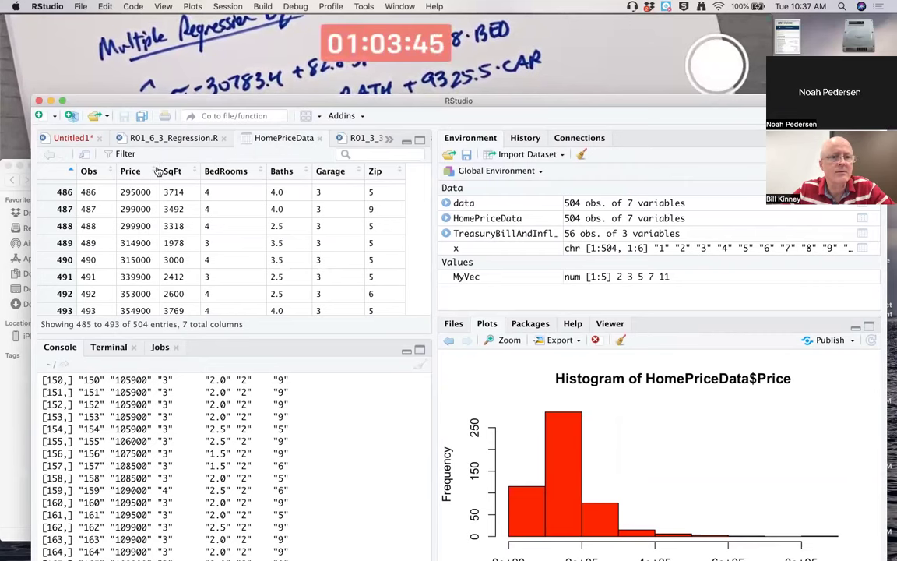
{"action": "left_click", "coordinate": [74, 138]}
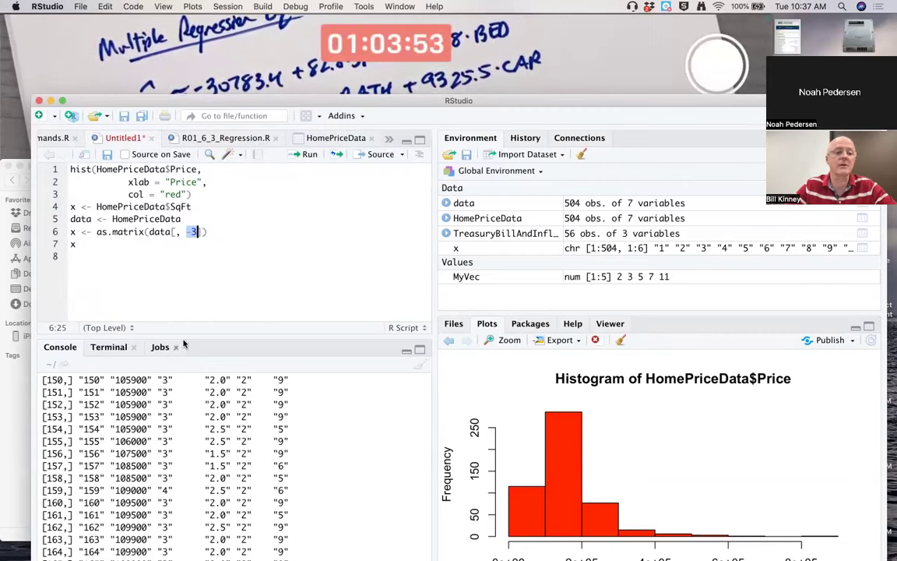
{"action": "key", "text": "BackSpace"}
{"action": "type", "text": "-2"}
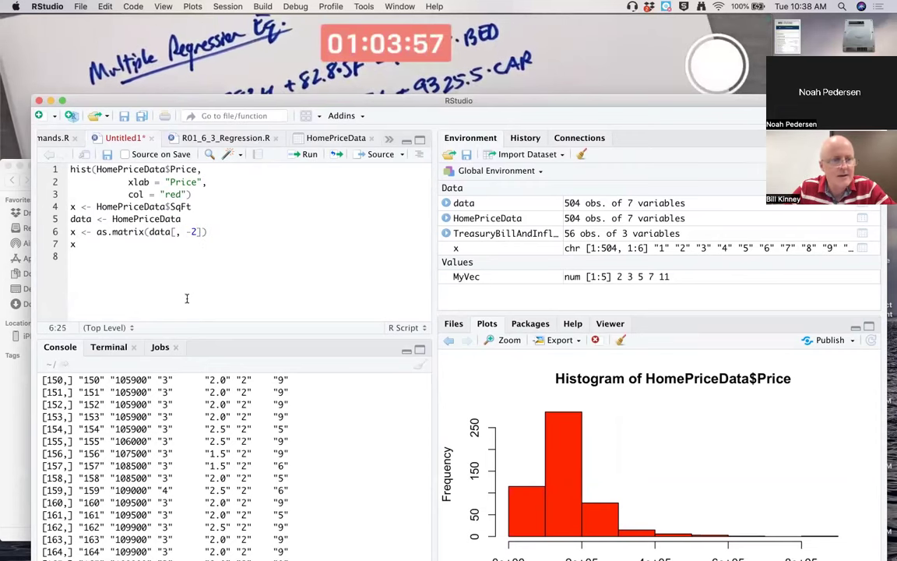
{"action": "key", "text": "super+Return"}
{"action": "key", "text": "super+Return"}
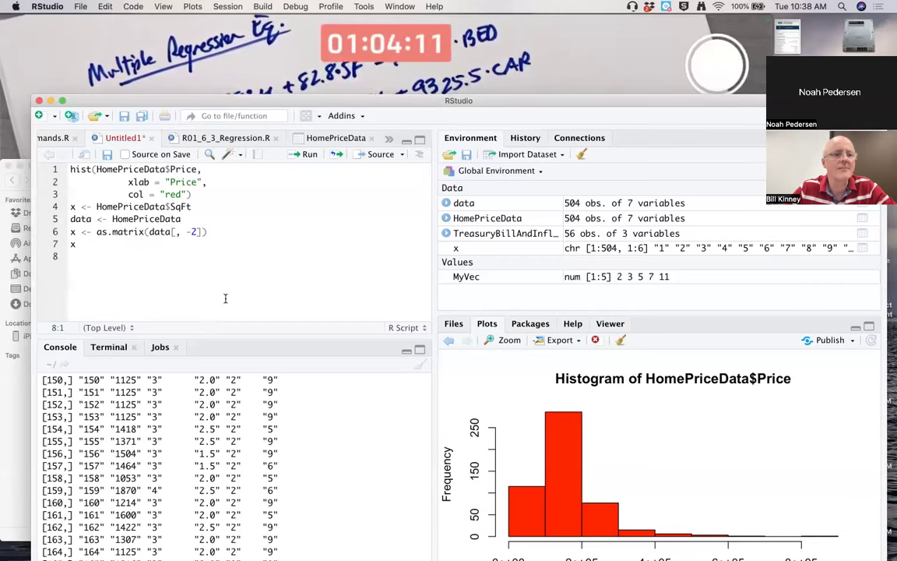
Copy the y <- data[, 12] line from the regression script into Untitled1 and set its column index to 2
{"action": "left_click", "coordinate": [229, 140]}
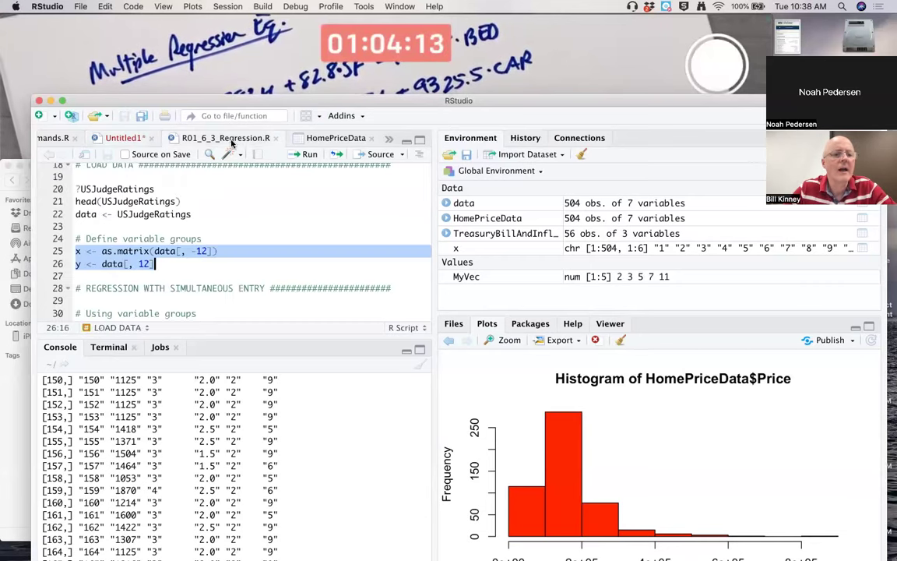
{"action": "left_click", "coordinate": [86, 268]}
{"action": "left_click_drag", "start_coordinate": [75, 264], "coordinate": [163, 263]}
{"action": "key", "text": "super+c"}
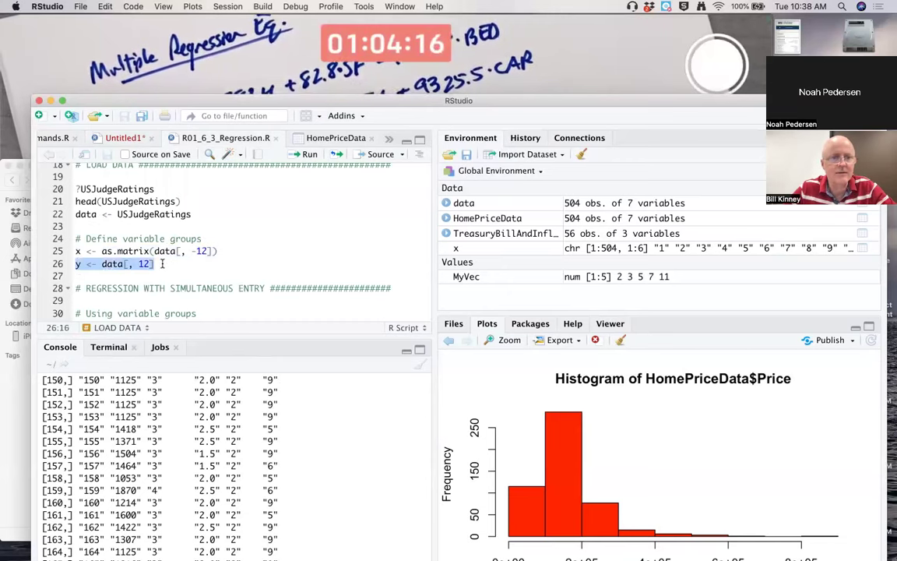
{"action": "left_click", "coordinate": [121, 137]}
{"action": "key", "text": "super+v"}
{"action": "double_click", "coordinate": [139, 256]}
{"action": "type", "text": "2"}
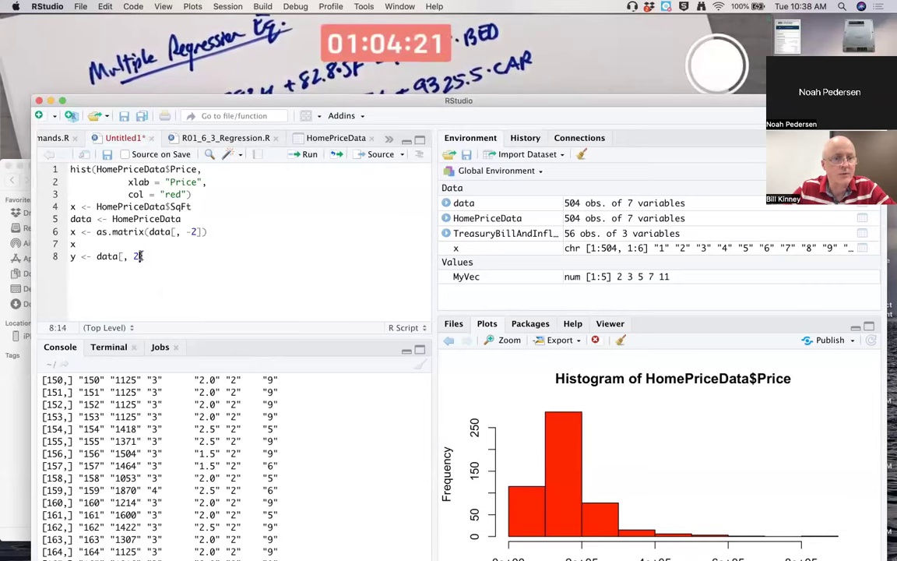
Run the y <- data[, 2] line, add a line with y, and run it to print the values
{"action": "left_click", "coordinate": [123, 255]}
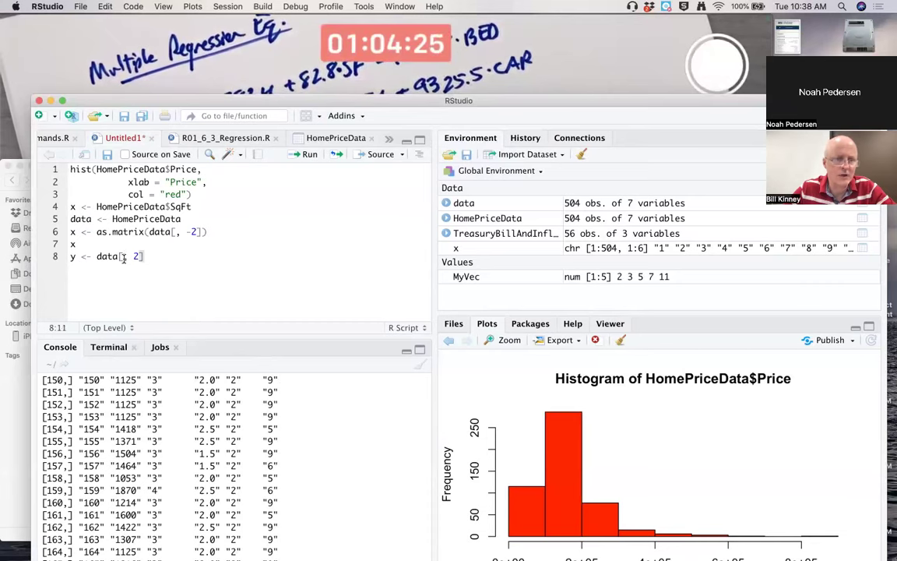
{"action": "left_click_drag", "start_coordinate": [127, 256], "coordinate": [137, 256]}
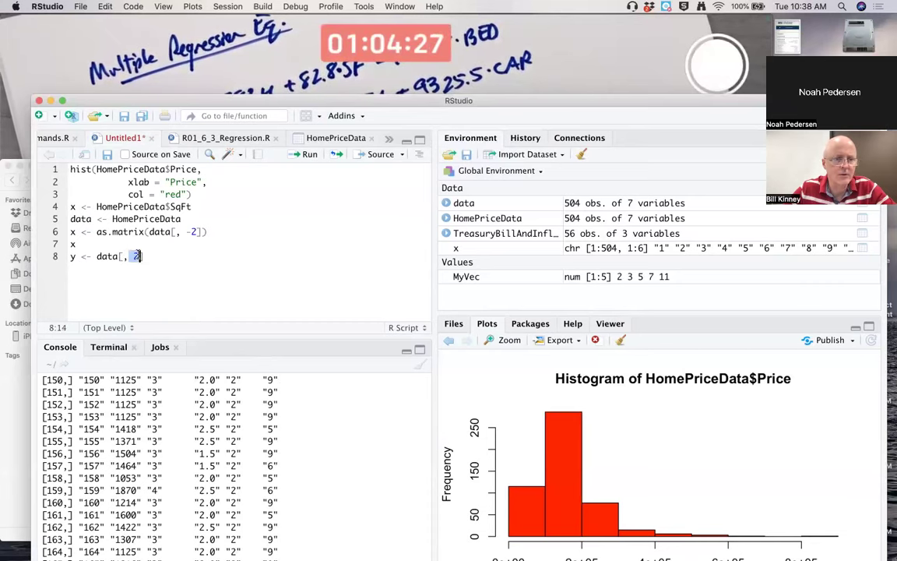
{"action": "left_click", "coordinate": [138, 255]}
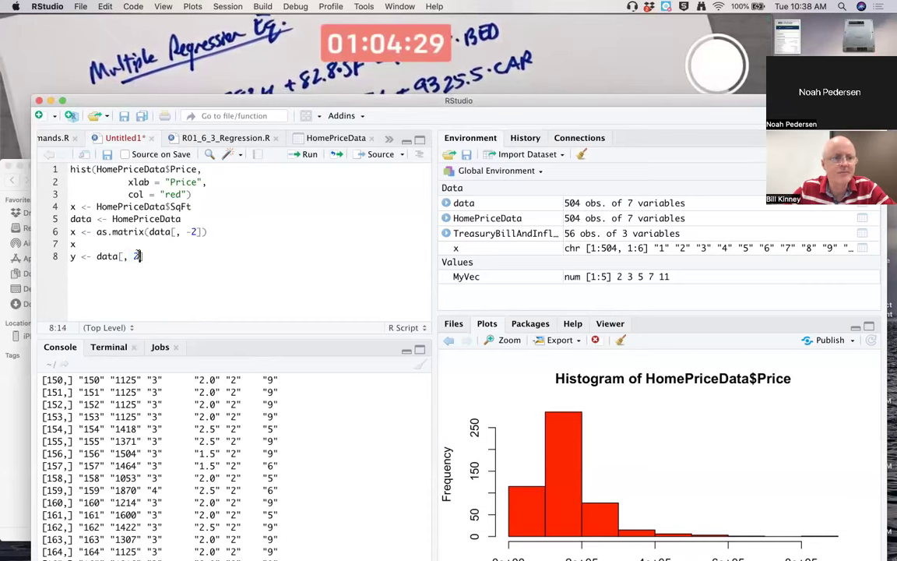
{"action": "key", "text": "super+Return"}
{"action": "type", "text": "y"}
{"action": "key", "text": "super+Return"}
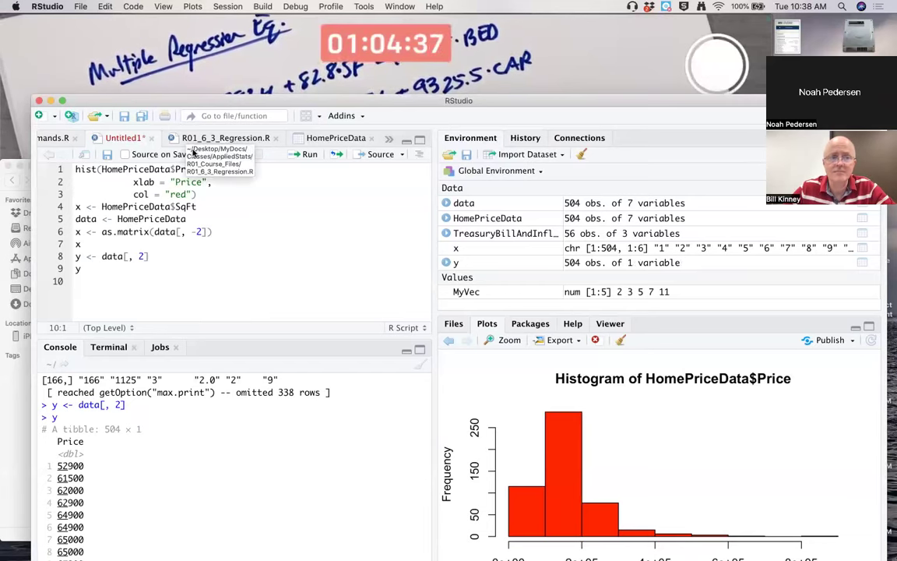
Copy the reg1 <- lm(y ~ x) line from the regression script to the end of Untitled1
{"action": "left_click", "coordinate": [178, 137]}
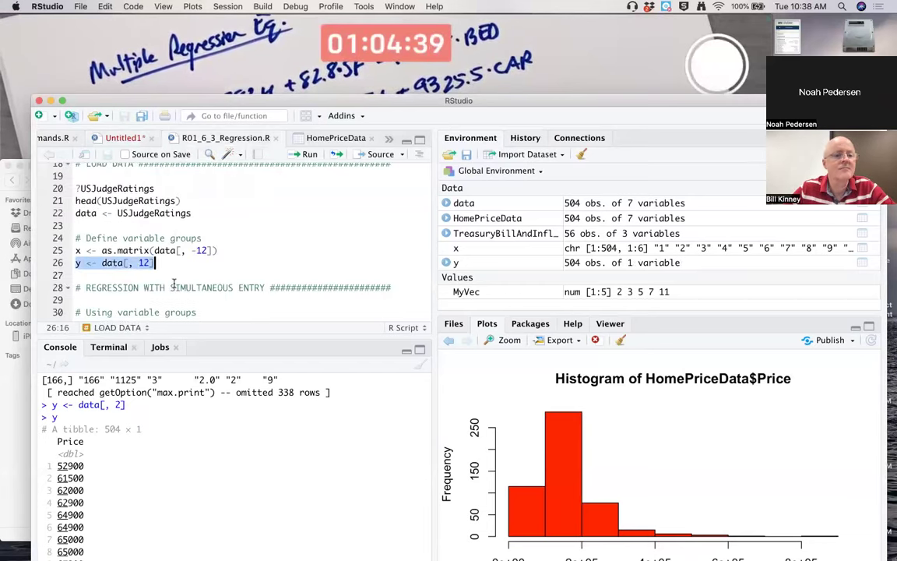
{"action": "scroll", "coordinate": [174, 283], "scroll_direction": "down", "scroll_amount": 4}
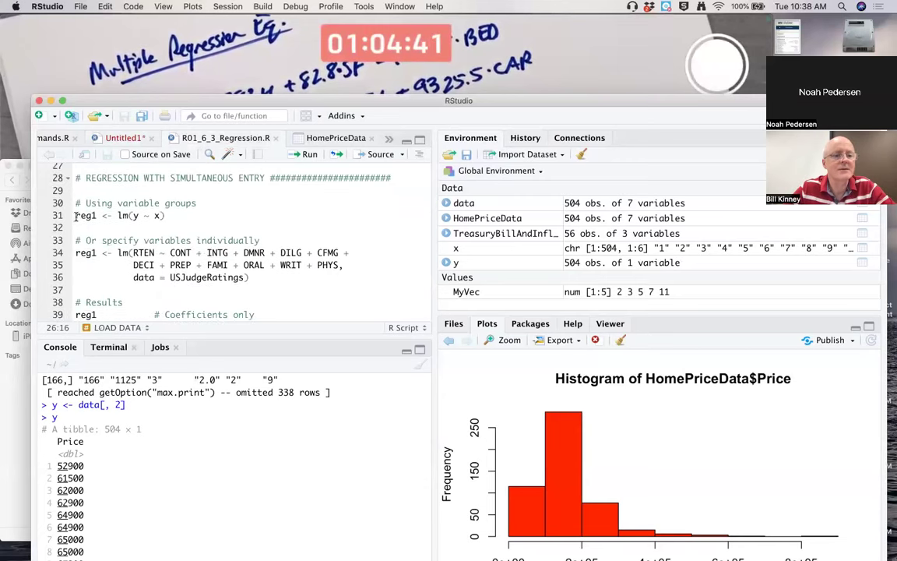
{"action": "left_click_drag", "start_coordinate": [76, 216], "coordinate": [185, 215]}
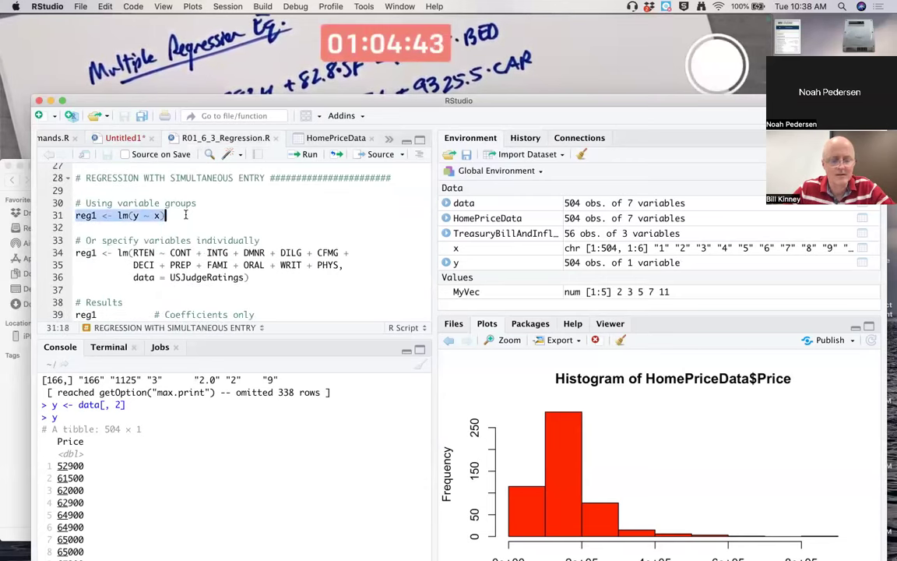
{"action": "left_click", "coordinate": [119, 137]}
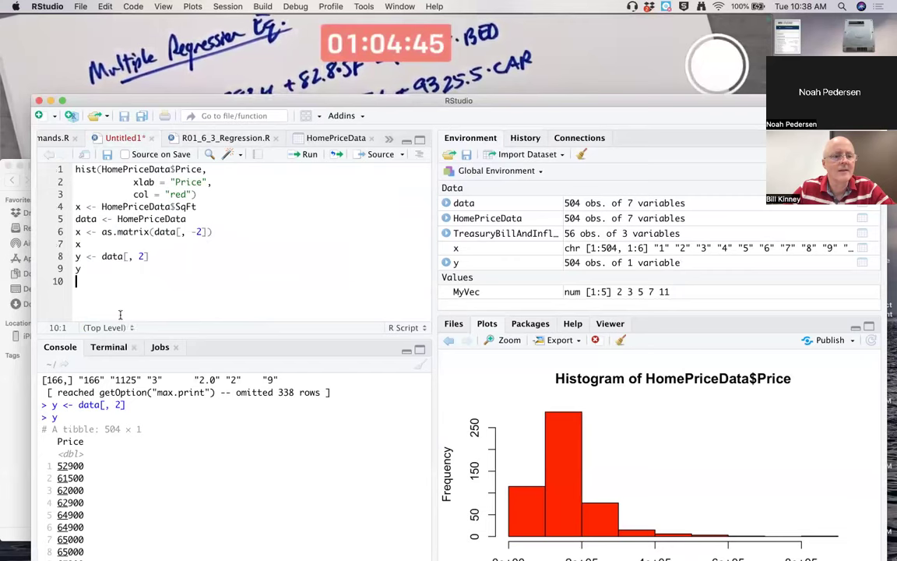
{"action": "type", "text": "reg1 <- lm(y ~ x)"}
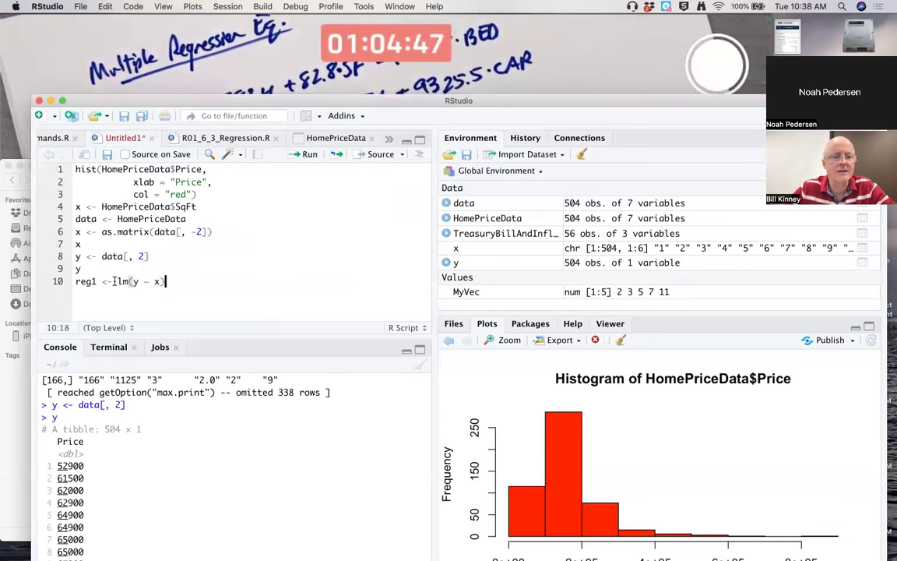
Examine the lm function and its y and x terms, comparing x with its as.matrix definition
{"action": "double_click", "coordinate": [118, 281]}
{"action": "left_click", "coordinate": [129, 282]}
{"action": "left_click", "coordinate": [137, 281]}
{"action": "left_click", "coordinate": [155, 280]}
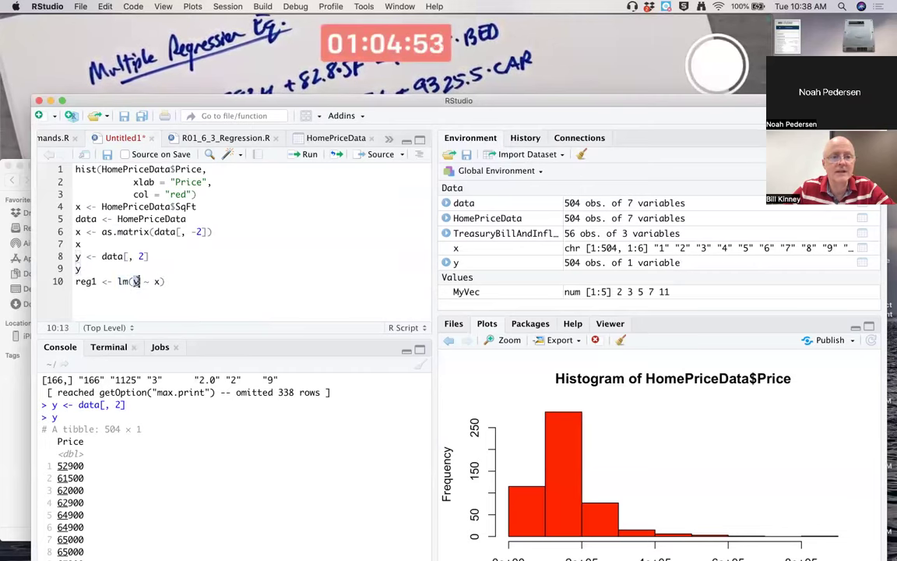
{"action": "double_click", "coordinate": [157, 281]}
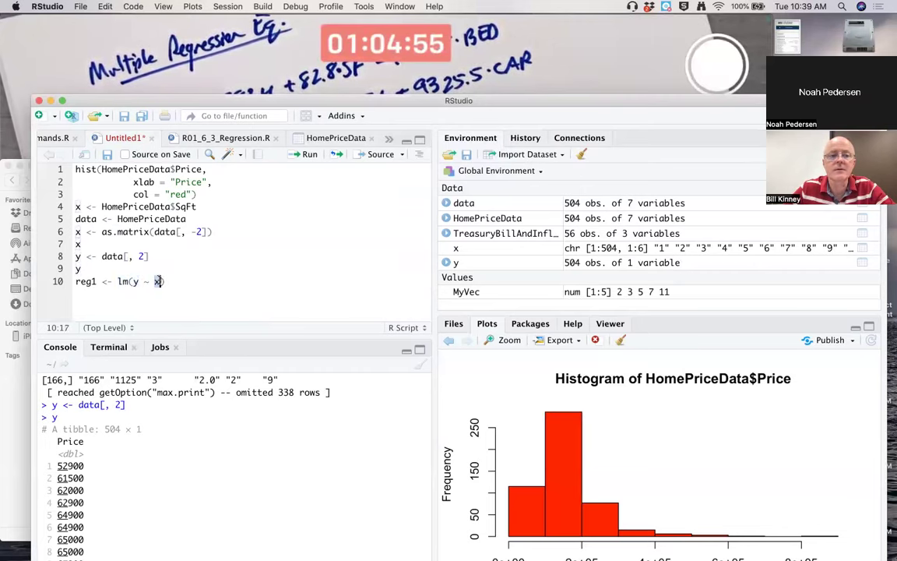
{"action": "left_click", "coordinate": [168, 281]}
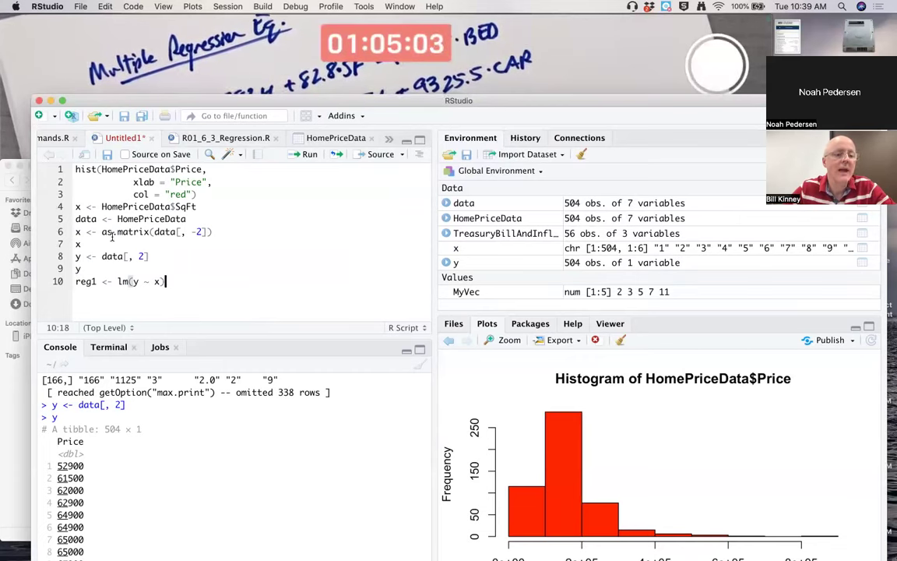
{"action": "left_click_drag", "start_coordinate": [77, 232], "coordinate": [220, 229]}
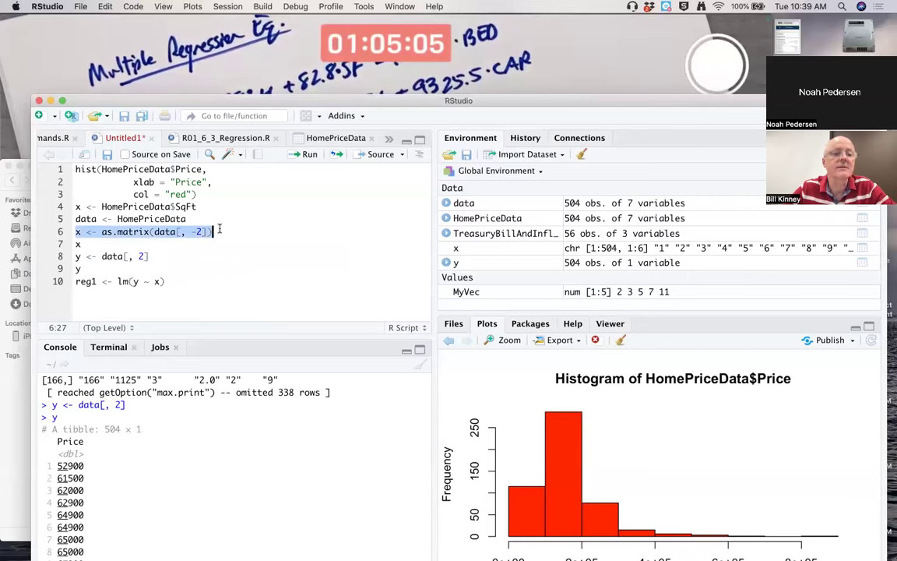
{"action": "left_click", "coordinate": [136, 281]}
{"action": "left_click", "coordinate": [151, 280]}
{"action": "left_click", "coordinate": [157, 281]}
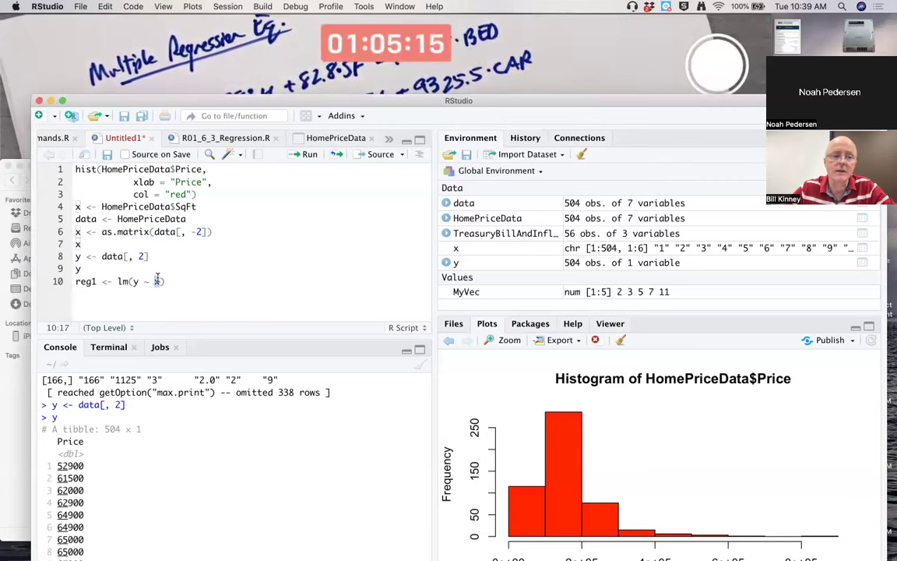
Add a line reg1 below the lm line, taken from the Results section of the regression script
{"action": "type", "text": ")"}
{"action": "key", "text": "Return"}
{"action": "scroll", "coordinate": [183, 383], "scroll_direction": "down", "scroll_amount": 2}
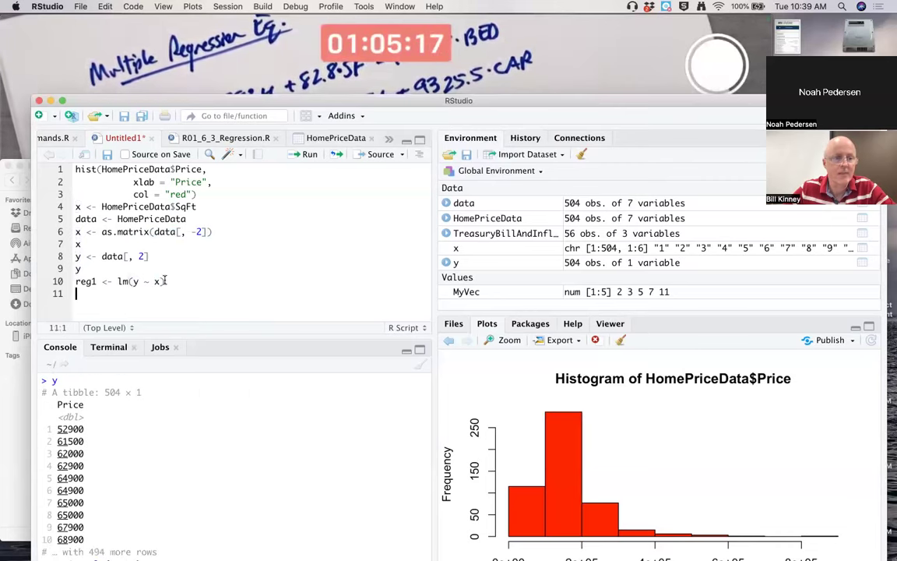
{"action": "left_click", "coordinate": [195, 138]}
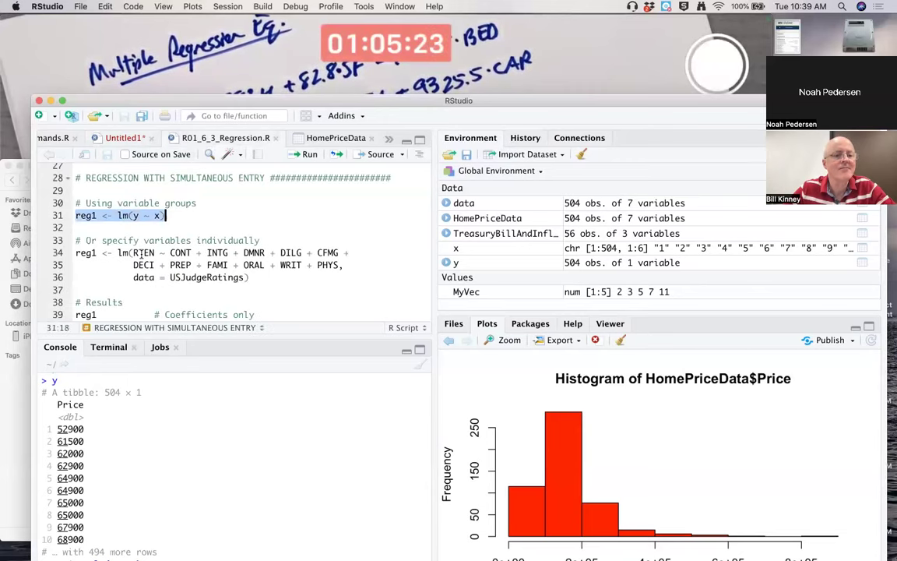
{"action": "scroll", "coordinate": [117, 234], "scroll_direction": "down", "scroll_amount": 5}
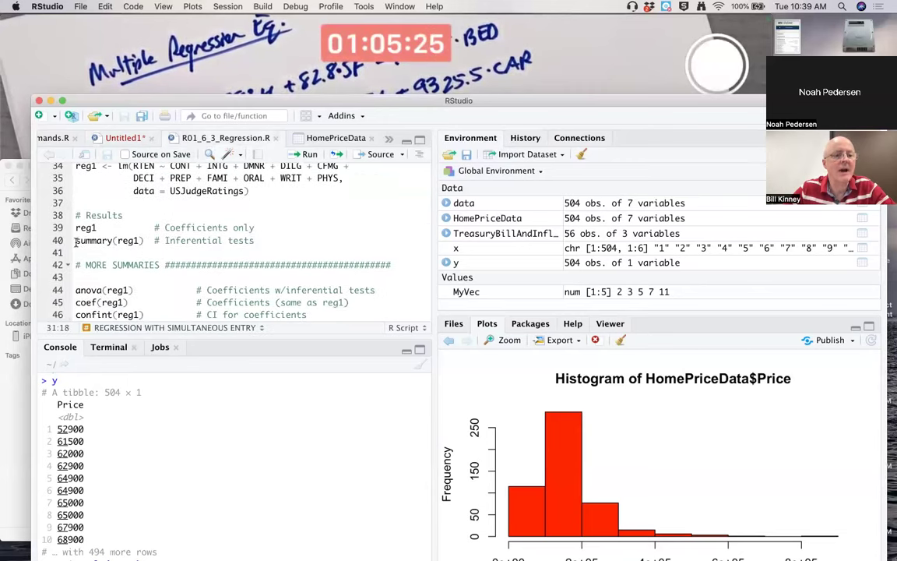
{"action": "left_click_drag", "start_coordinate": [75, 243], "coordinate": [145, 241]}
{"action": "left_click", "coordinate": [104, 241]}
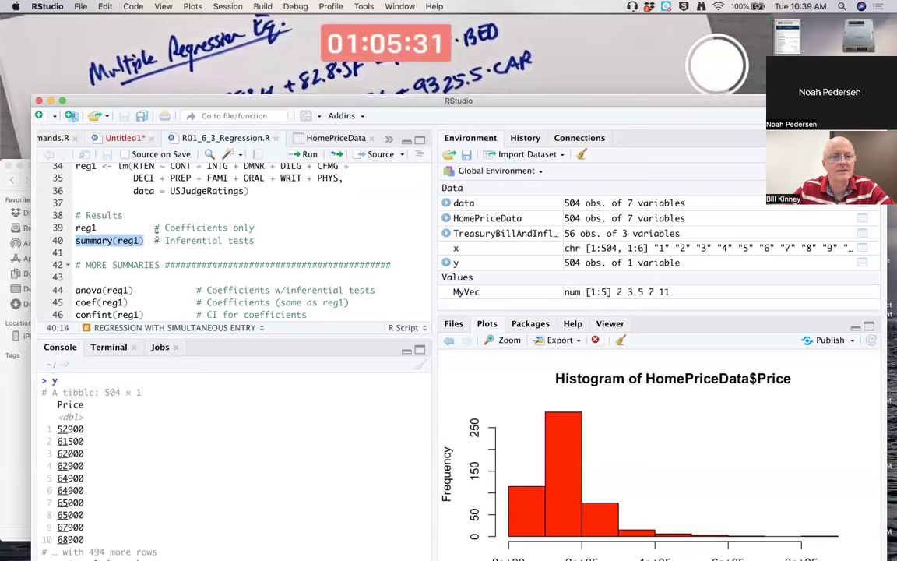
{"action": "left_click_drag", "start_coordinate": [96, 228], "coordinate": [76, 227]}
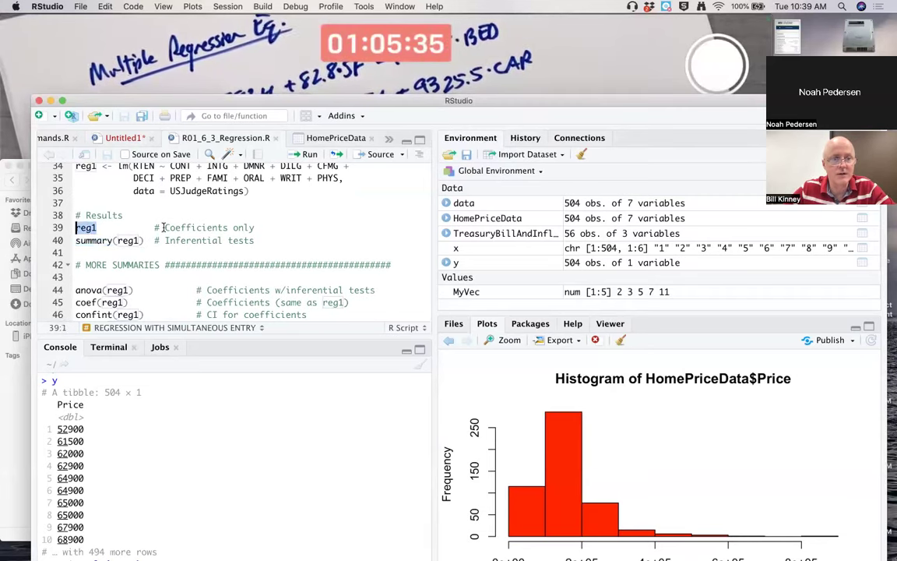
{"action": "left_click", "coordinate": [124, 138]}
{"action": "type", "text": "reg1"}
{"action": "key", "text": "Return"}
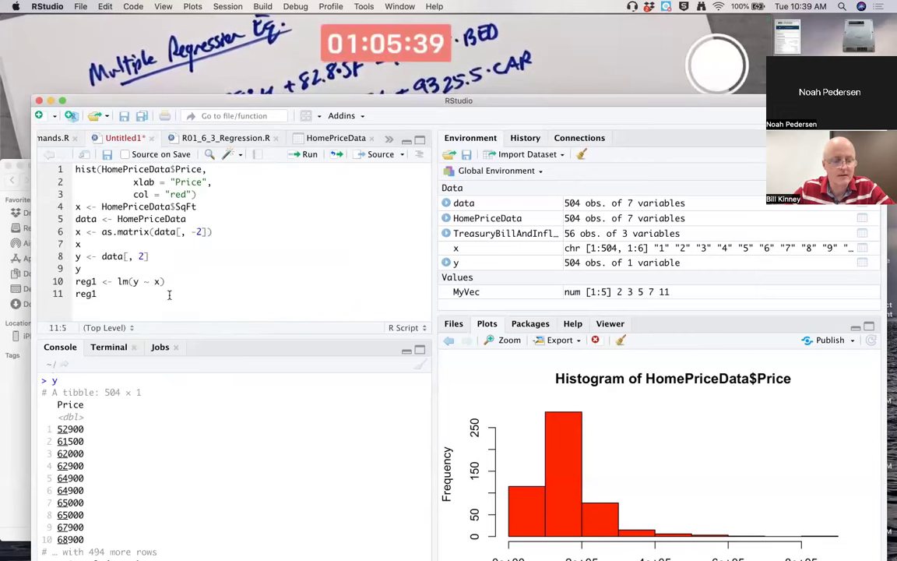
Try to run the reg1 <- lm(y ~ x) and reg1 lines, and rerun the lm line
{"action": "key", "text": "super+Return"}
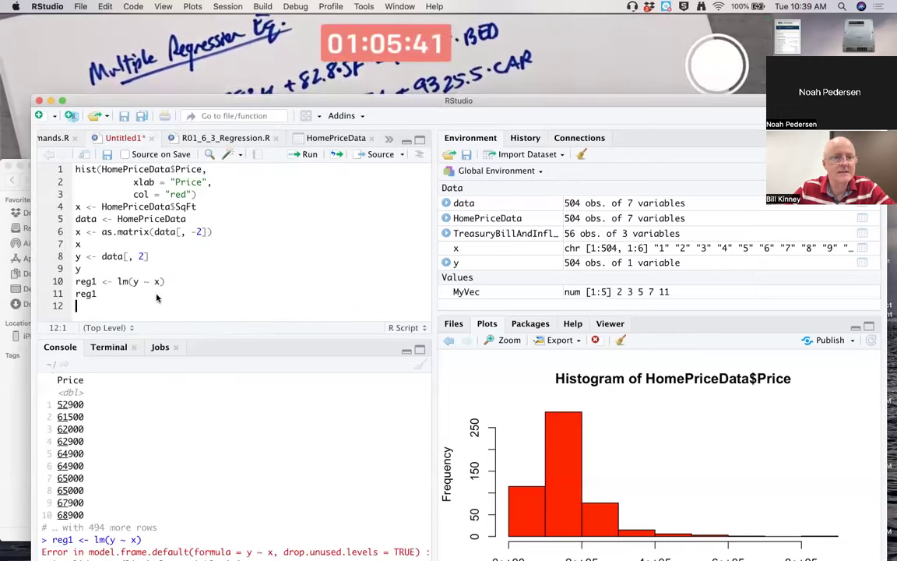
{"action": "left_click_drag", "start_coordinate": [163, 100], "coordinate": [142, 38]}
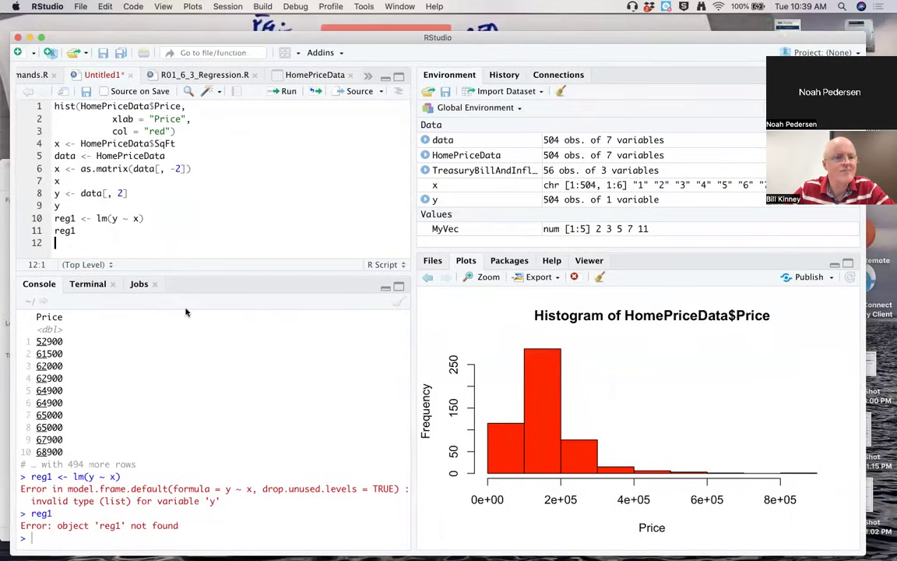
{"action": "left_click", "coordinate": [157, 217]}
{"action": "key", "text": "super+Return"}
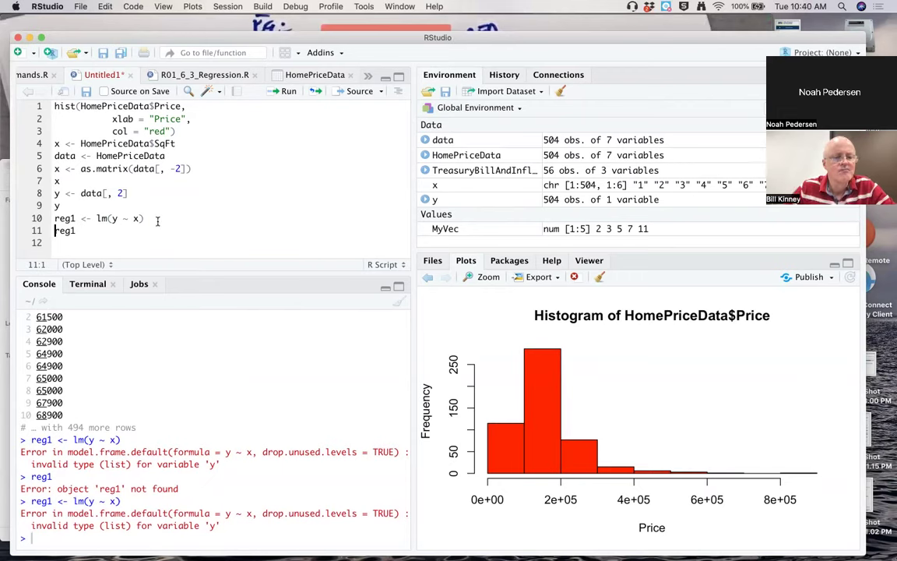
Print the y and x objects in the console by rerunning their lines in Untitled1
{"action": "left_click_drag", "start_coordinate": [83, 42], "coordinate": [114, 80]}
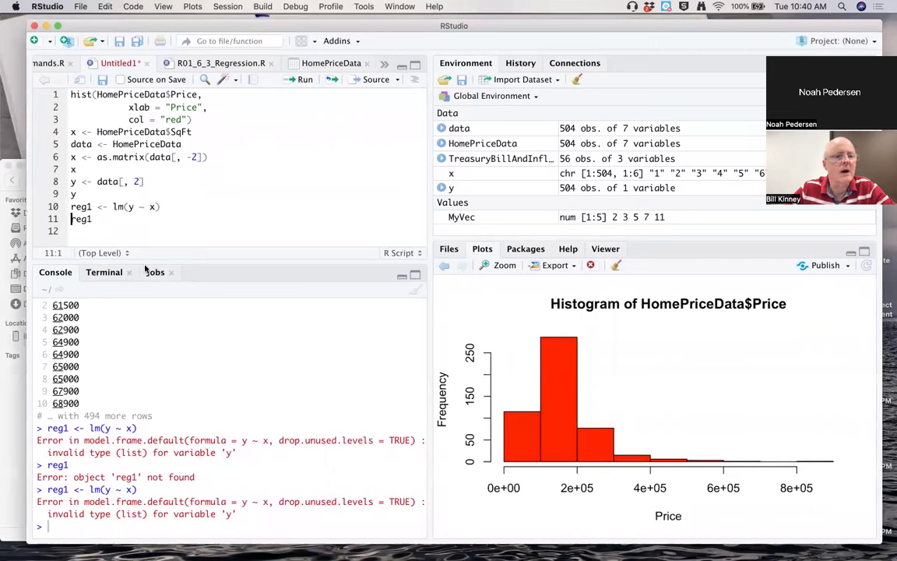
{"action": "left_click", "coordinate": [134, 193]}
{"action": "key", "text": "ctrl+Return"}
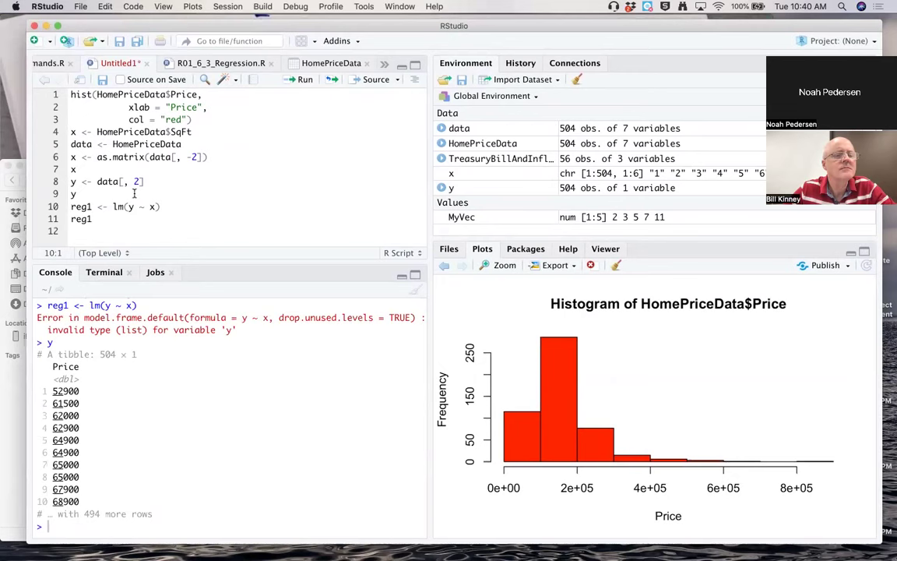
{"action": "left_click", "coordinate": [123, 168]}
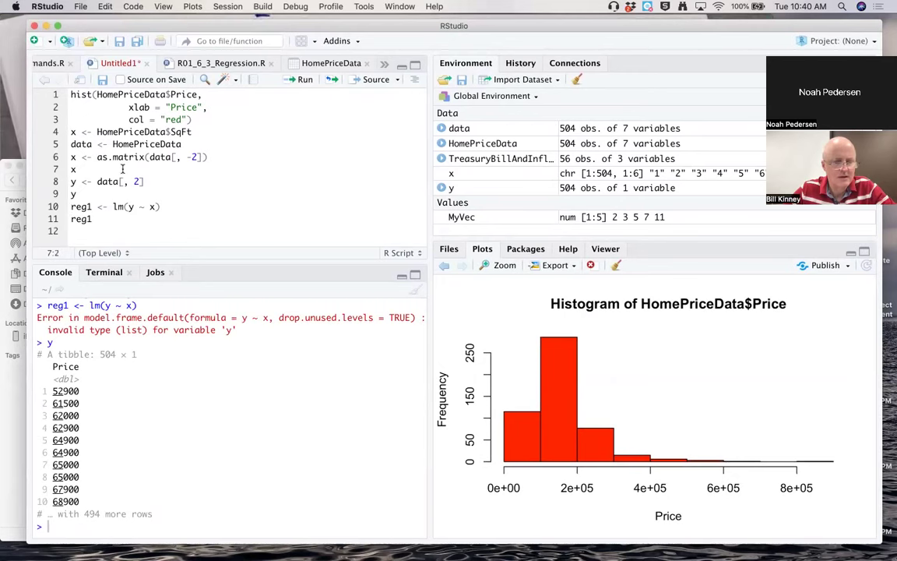
{"action": "key", "text": "ctrl+Return"}
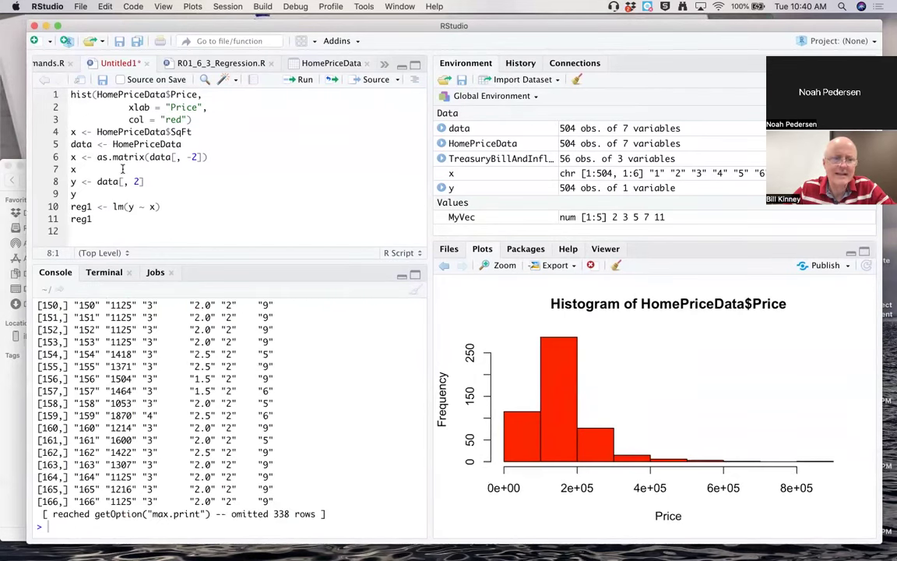
Try to redefine x by running its line as x <- as.matrix(data[, -1:2])
{"action": "left_click", "coordinate": [190, 156]}
{"action": "type", "text": "1:"}
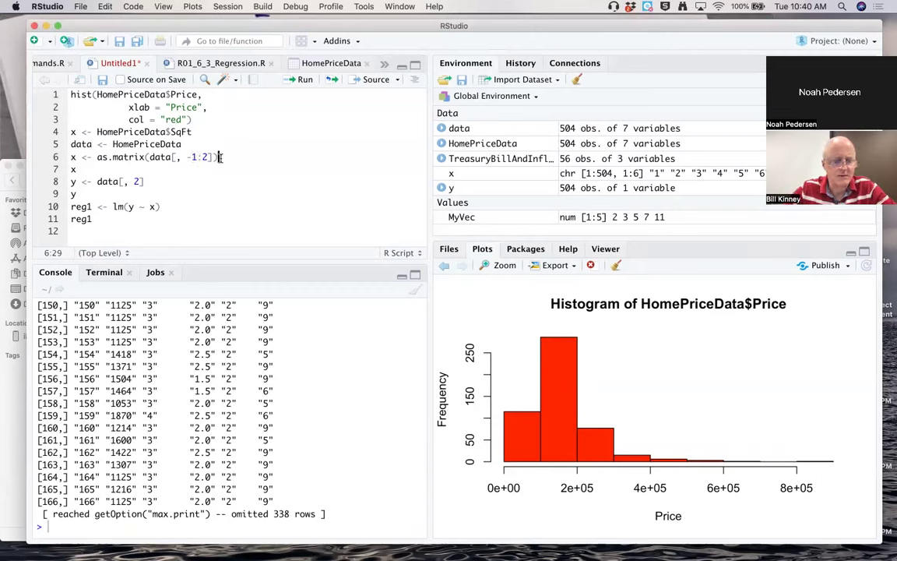
{"action": "key", "text": "ctrl+Return"}
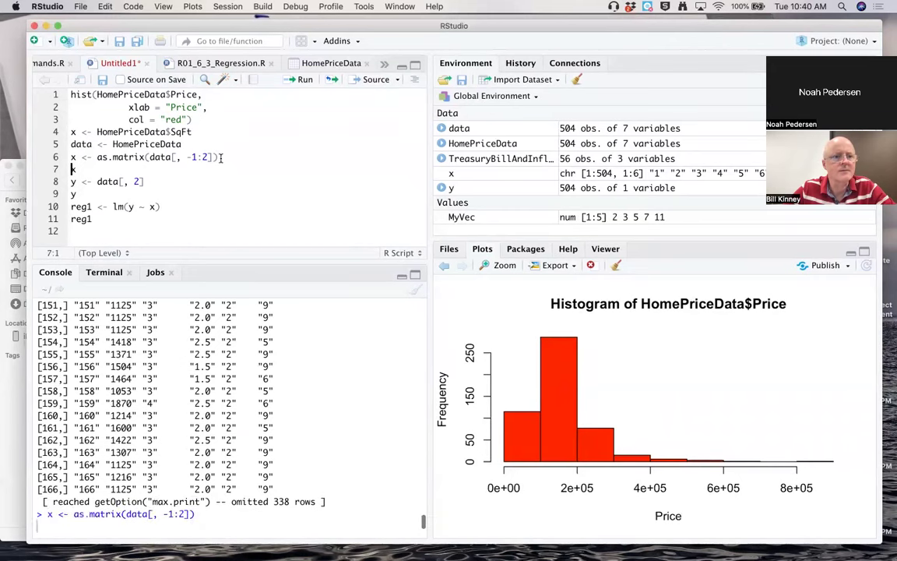
{"action": "key", "text": "ctrl+Return"}
{"action": "left_click", "coordinate": [222, 158]}
{"action": "key", "text": "ctrl+Return"}
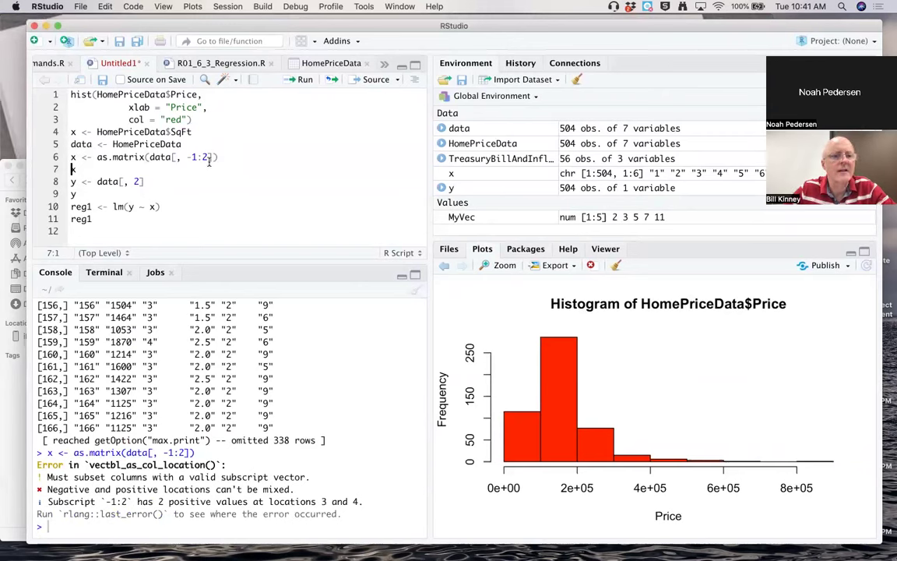
Restore the column index in the as.matrix line for x to -2
{"action": "left_click", "coordinate": [201, 157]}
{"action": "key", "text": "BackSpace"}
{"action": "key", "text": "BackSpace"}
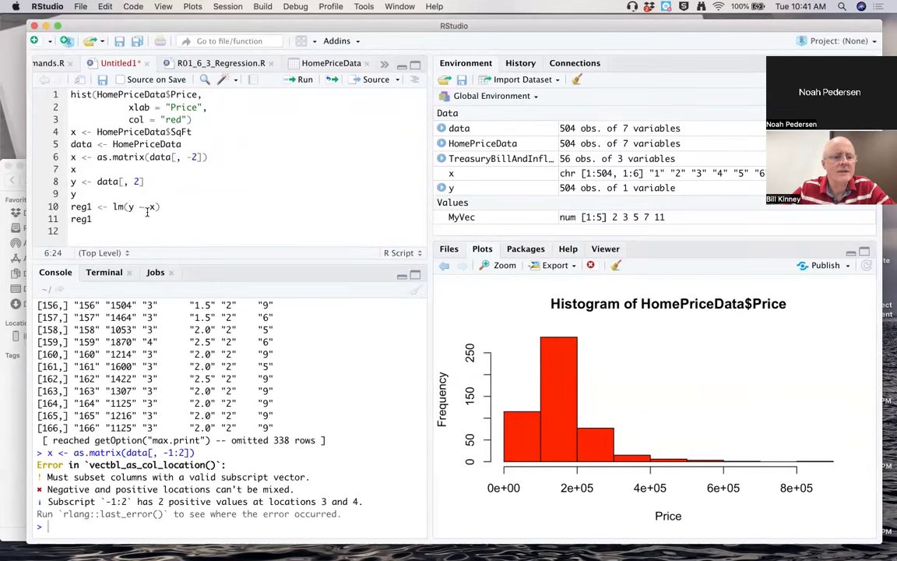
Examine the summary(reg1), anova(reg1) and confint(reg1) commands and the additional models section in R01_6_3_Regression.R
{"action": "left_click_drag", "start_coordinate": [119, 25], "coordinate": [120, 106]}
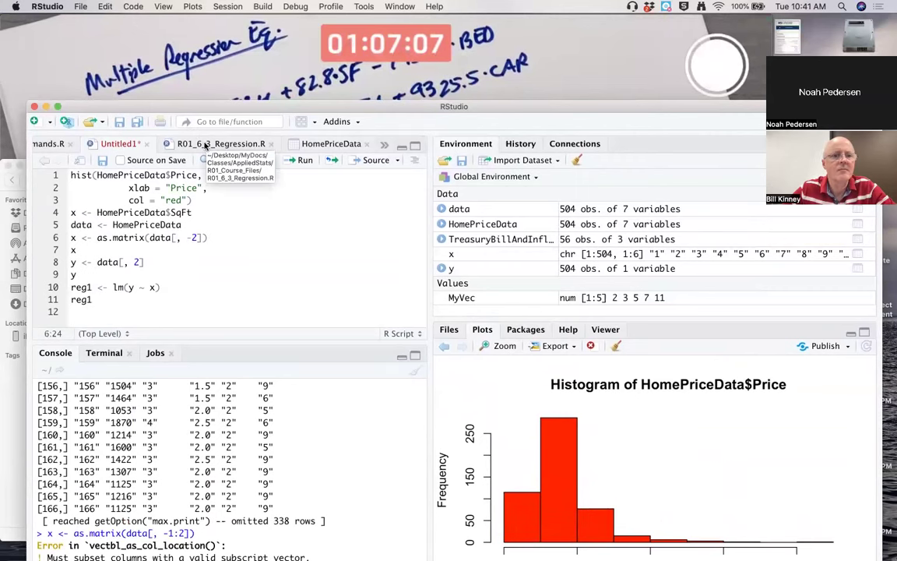
{"action": "left_click", "coordinate": [207, 144]}
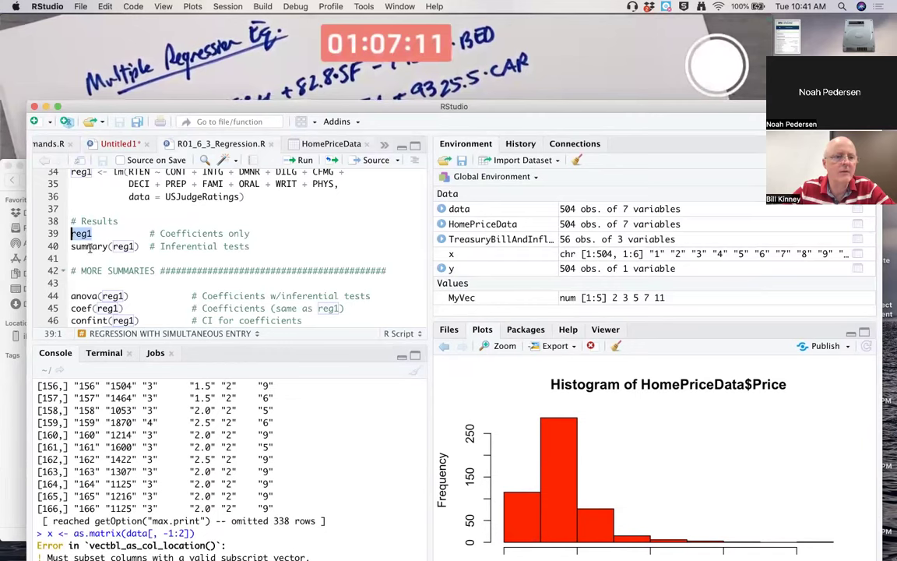
{"action": "left_click_drag", "start_coordinate": [71, 246], "coordinate": [250, 246]}
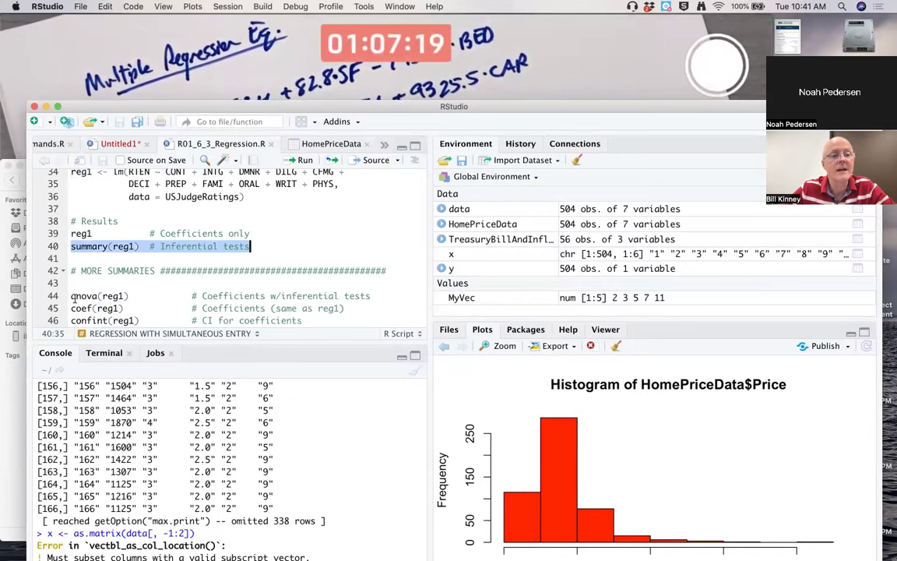
{"action": "left_click_drag", "start_coordinate": [71, 296], "coordinate": [134, 296]}
{"action": "scroll", "coordinate": [132, 296], "scroll_direction": "down", "scroll_amount": 3}
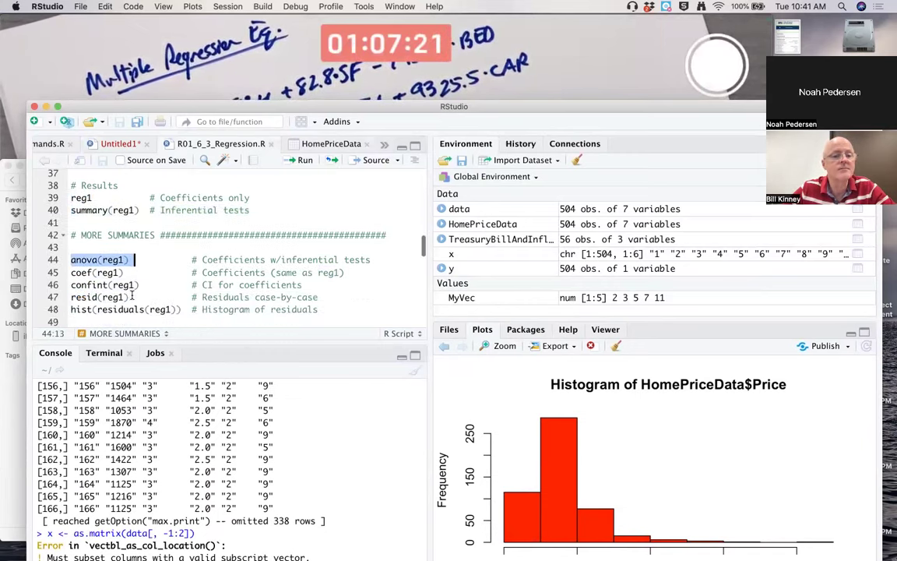
{"action": "left_click", "coordinate": [71, 256]}
{"action": "left_click", "coordinate": [141, 257], "text": "shift"}
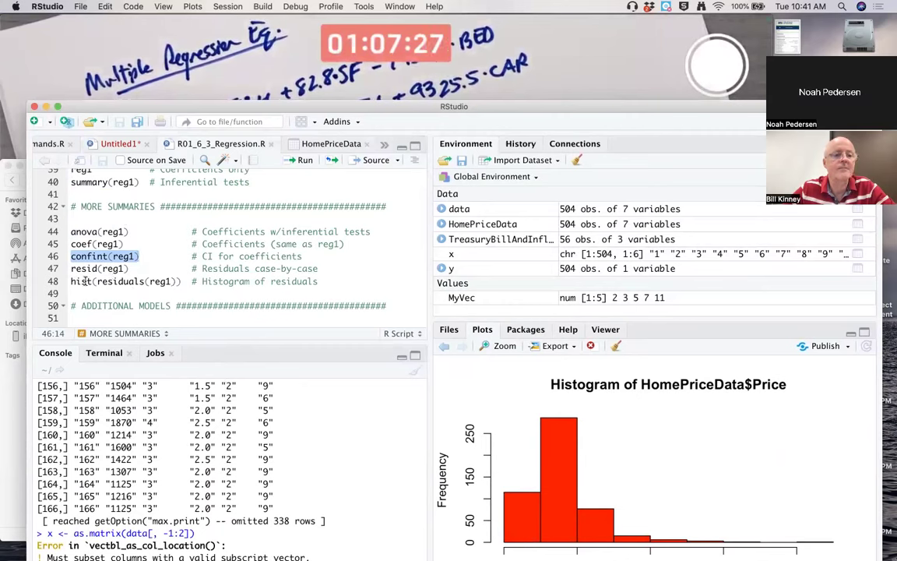
{"action": "scroll", "coordinate": [156, 280], "scroll_direction": "down", "scroll_amount": 5}
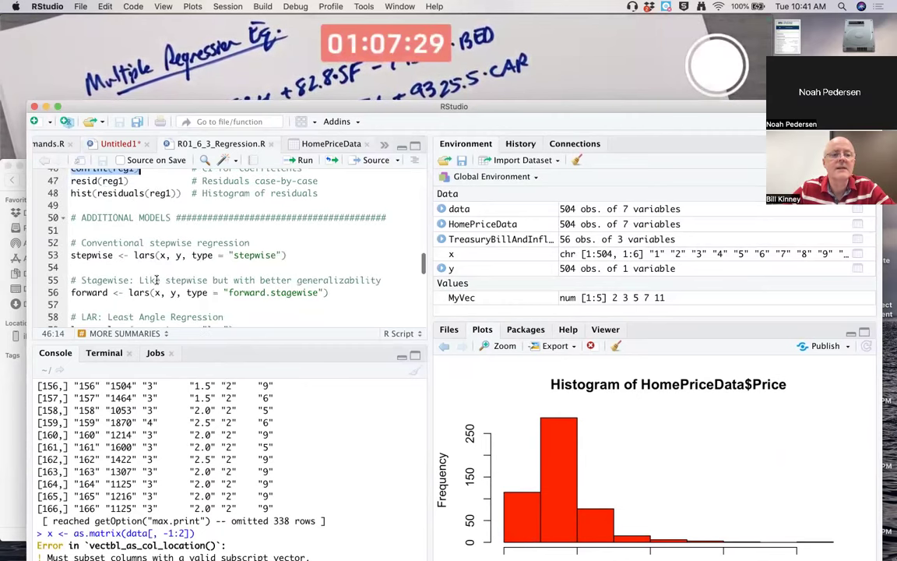